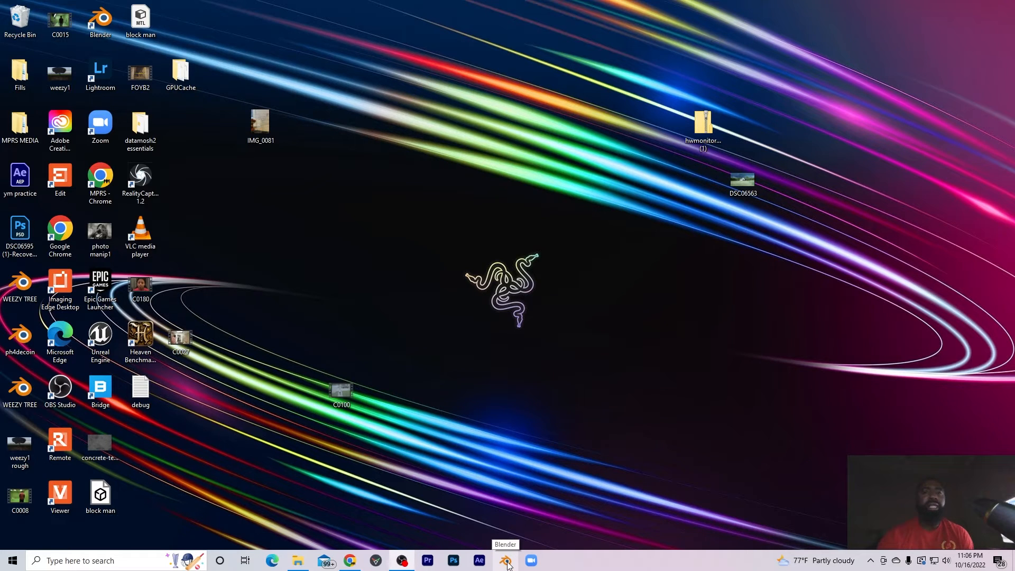
Launch Blender and dismiss the splash screen to work in the default scene.
{"action": "left_click", "coordinate": [508, 565]}
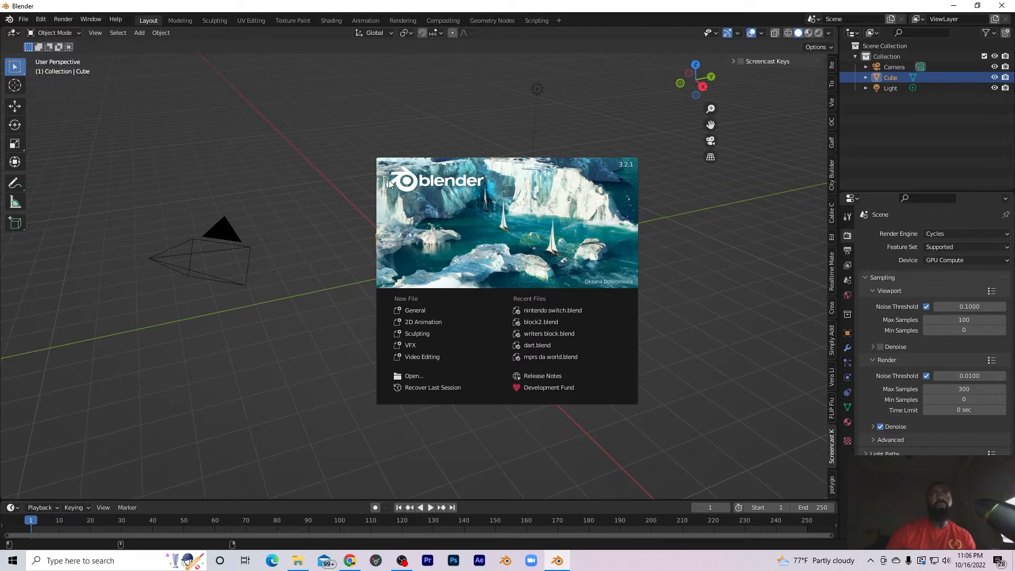
{"action": "left_click", "coordinate": [430, 118]}
{"action": "middle_click_drag", "start_coordinate": [378, 273], "coordinate": [431, 254]}
{"action": "scroll", "coordinate": [429, 253], "scroll_direction": "up", "scroll_amount": 3}
{"action": "scroll", "coordinate": [423, 220], "scroll_direction": "down", "scroll_amount": 3}
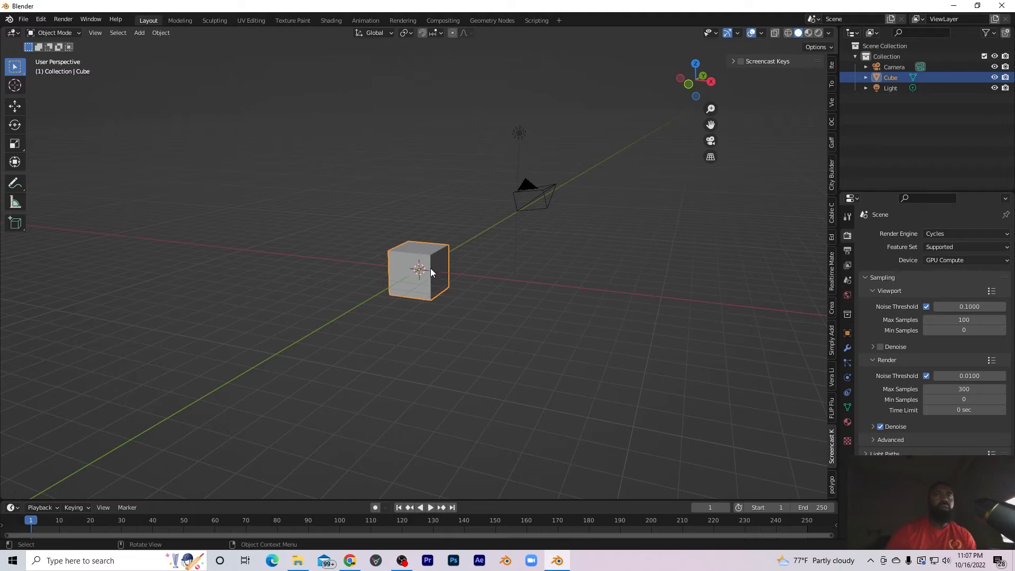
In File Explorer, examine the sd card image in D:\youtube videos\billboard\references, close it and return to Blender.
{"action": "mouse_move", "coordinate": [297, 560]}
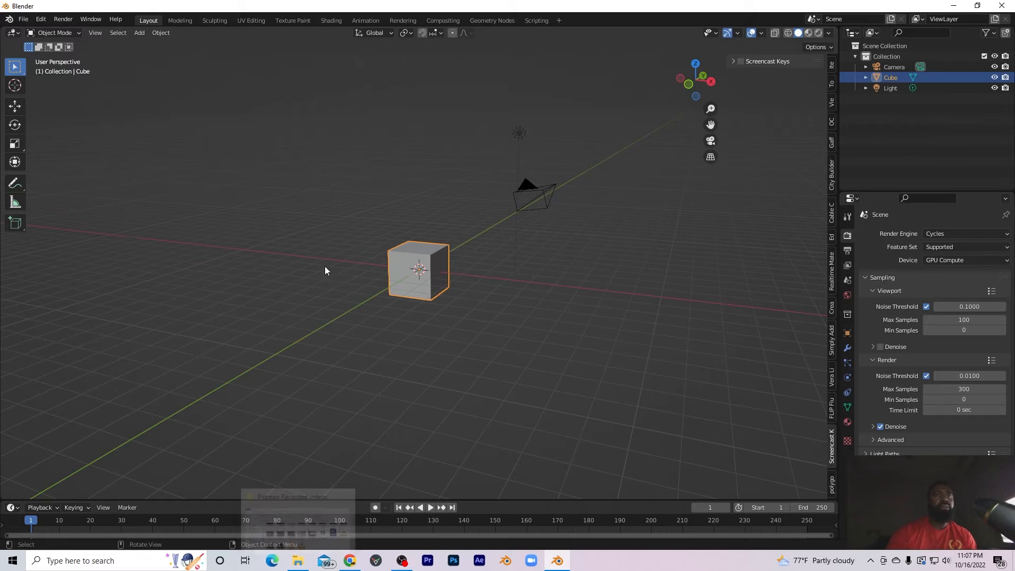
{"action": "left_click", "coordinate": [297, 561]}
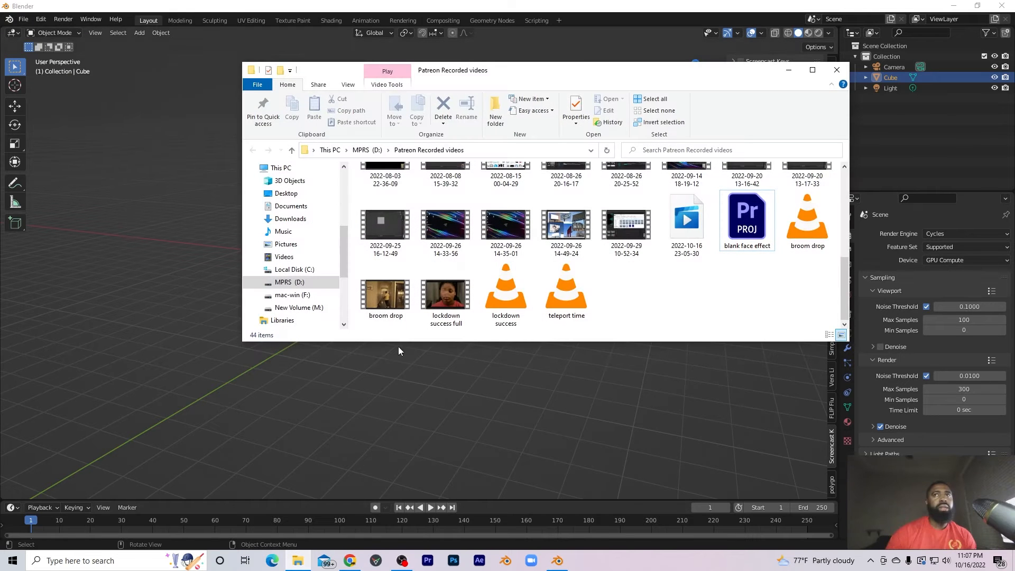
{"action": "left_click", "coordinate": [306, 288]}
{"action": "scroll", "coordinate": [422, 249], "scroll_direction": "down", "scroll_amount": 10}
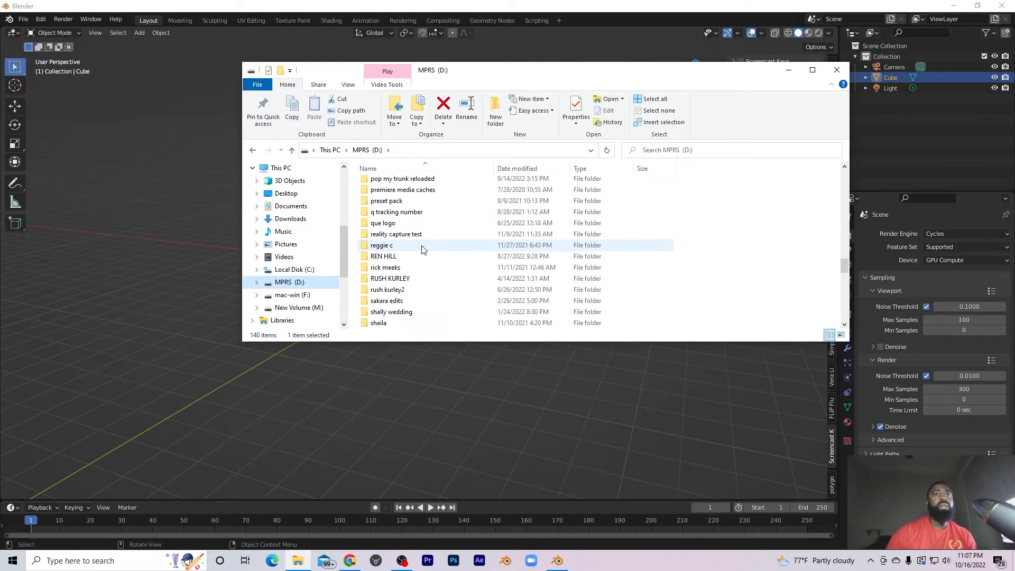
{"action": "scroll", "coordinate": [421, 250], "scroll_direction": "up", "scroll_amount": 3}
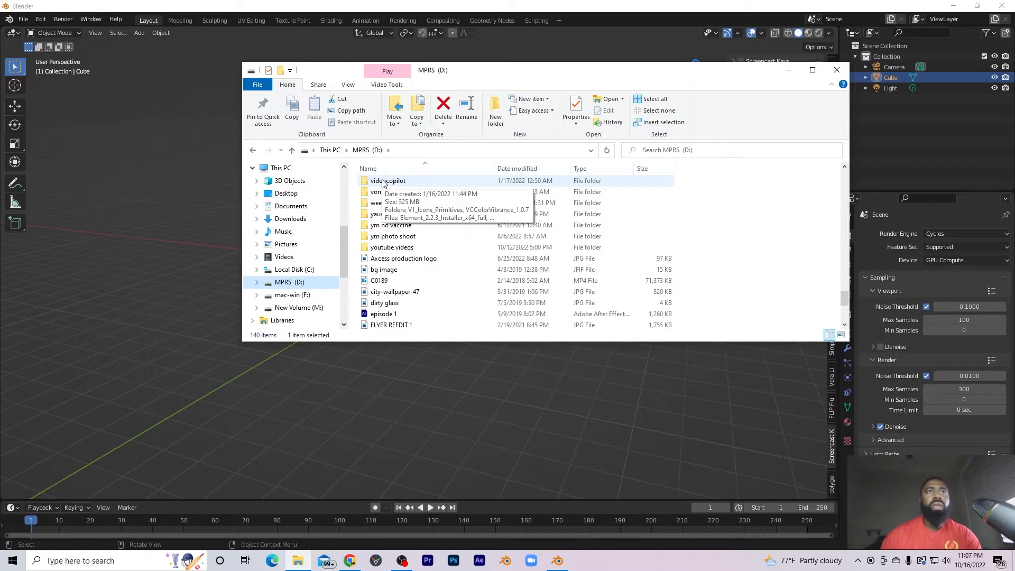
{"action": "double_click", "coordinate": [417, 247]}
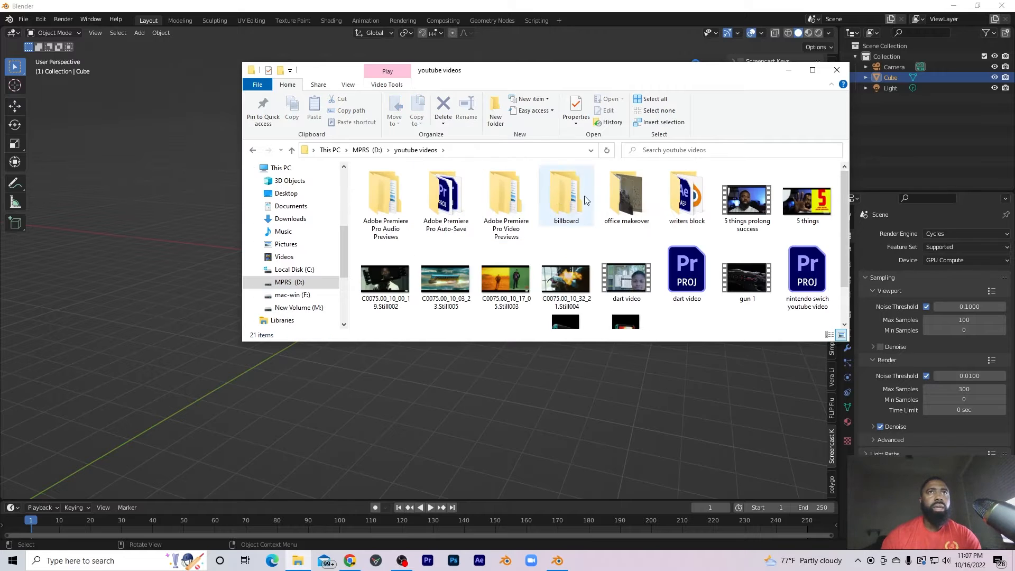
{"action": "double_click", "coordinate": [546, 201]}
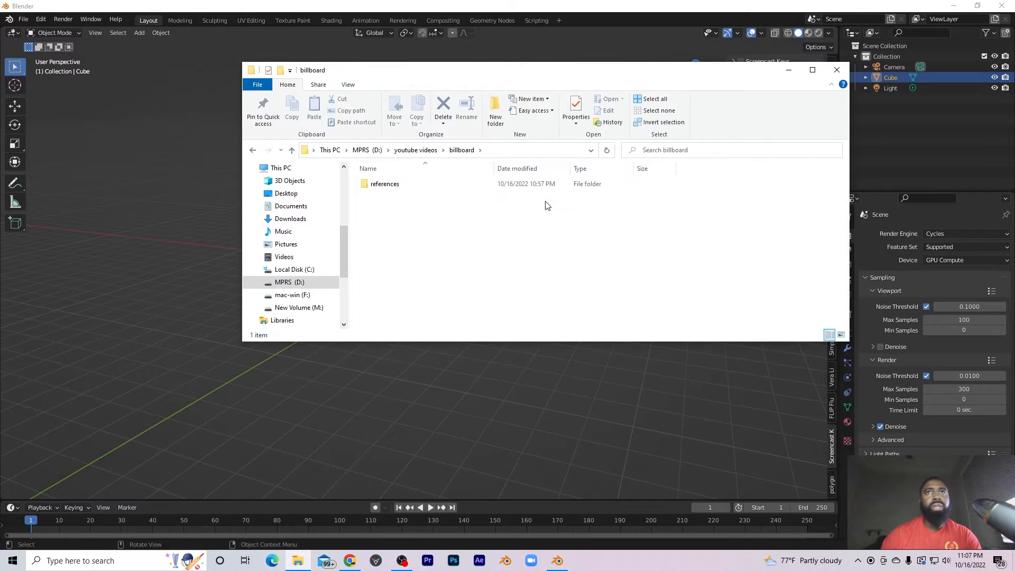
{"action": "double_click", "coordinate": [414, 186]}
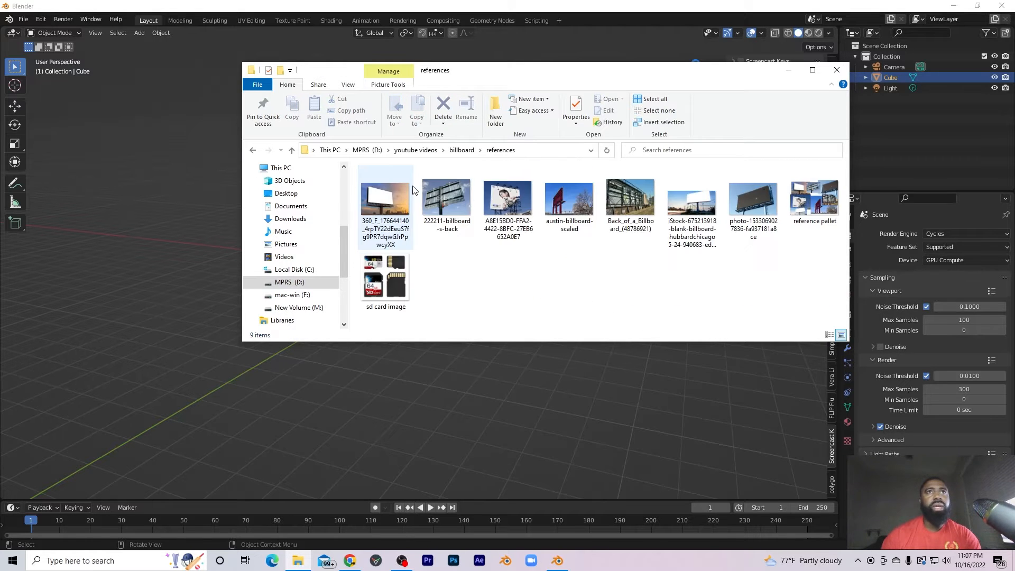
{"action": "double_click", "coordinate": [386, 286]}
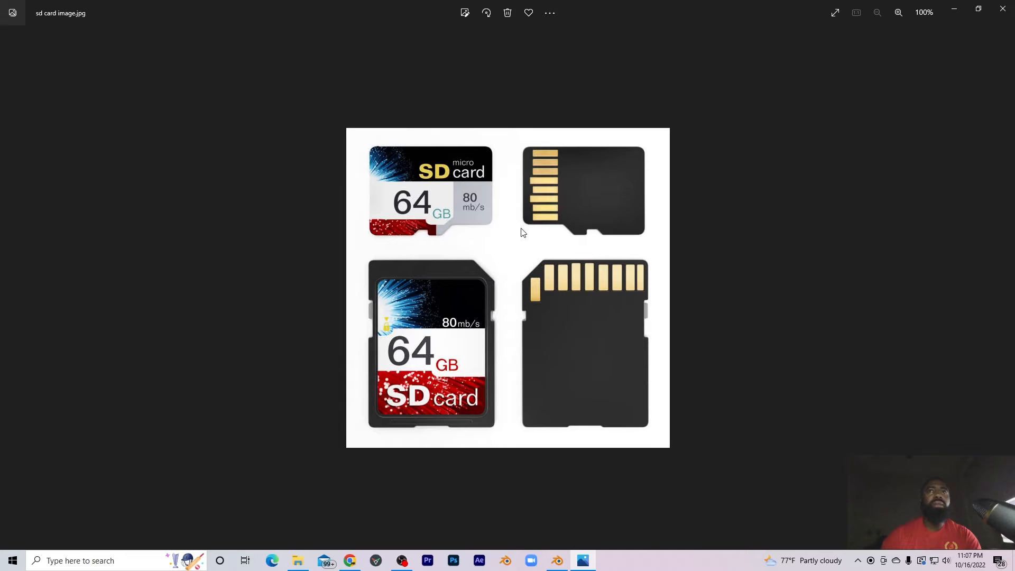
{"action": "left_click", "coordinate": [1004, 6]}
{"action": "left_click", "coordinate": [261, 358]}
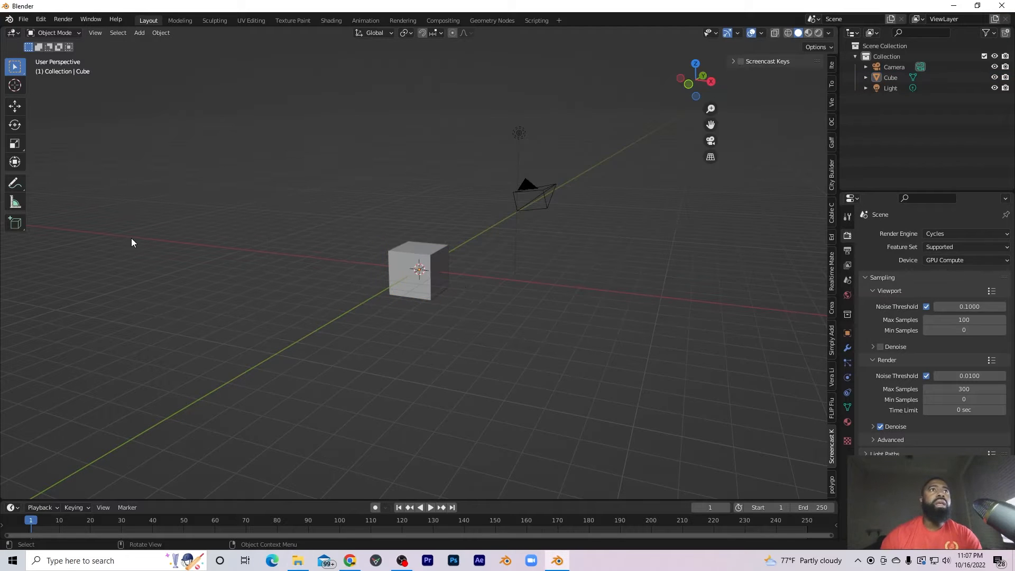
Select the default cube and enable the Screencast Keys display.
{"action": "middle_click_drag", "start_coordinate": [444, 238], "coordinate": [420, 266]}
{"action": "left_click", "coordinate": [431, 262]}
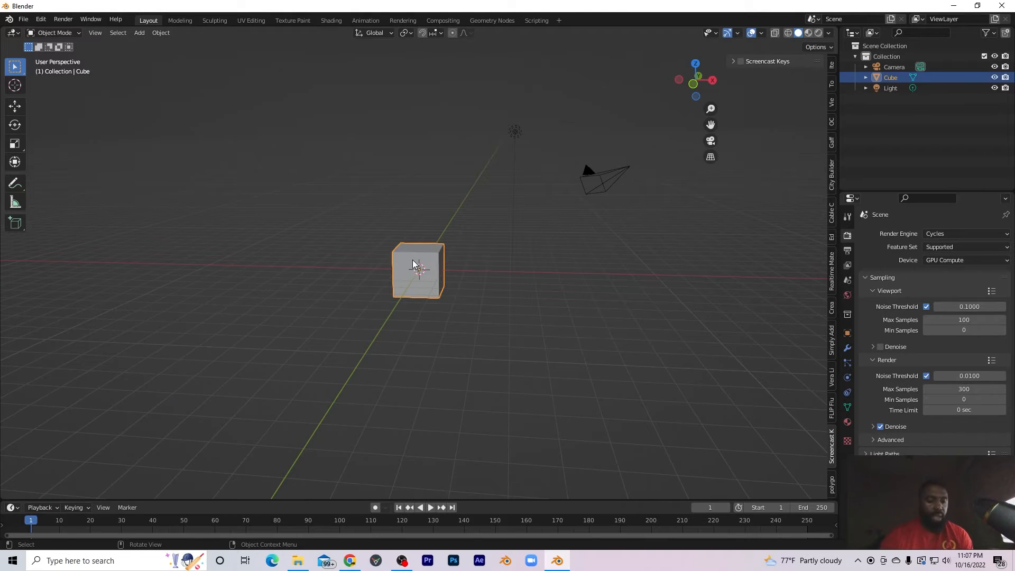
{"action": "left_click", "coordinate": [741, 61]}
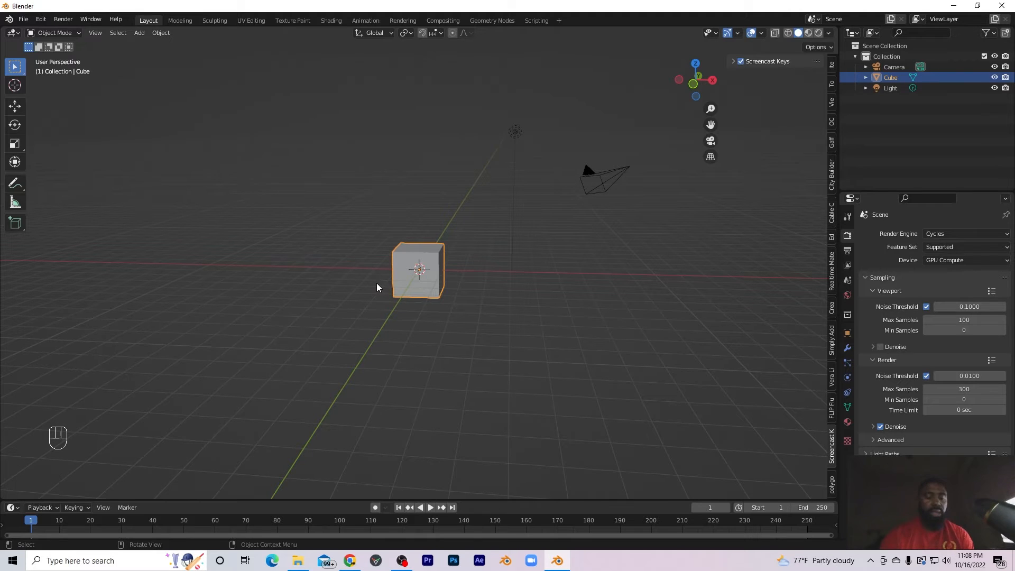
{"action": "key", "text": "shift+a"}
{"action": "key", "text": "shift+a"}
{"action": "key", "text": "shift"}
{"action": "key", "text": "shift+a"}
{"action": "mouse_move", "coordinate": [315, 320]}
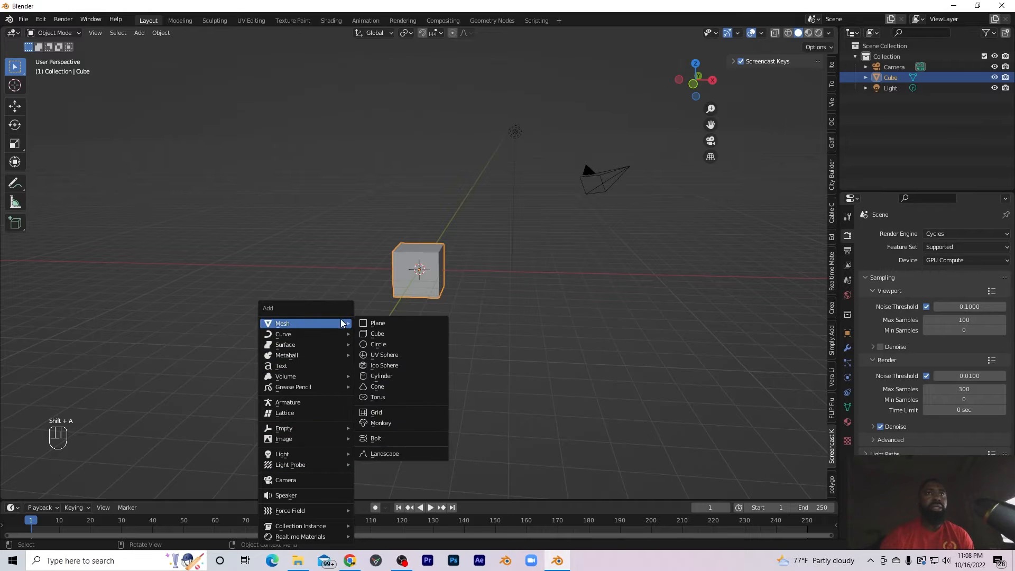
{"action": "left_click", "coordinate": [422, 249]}
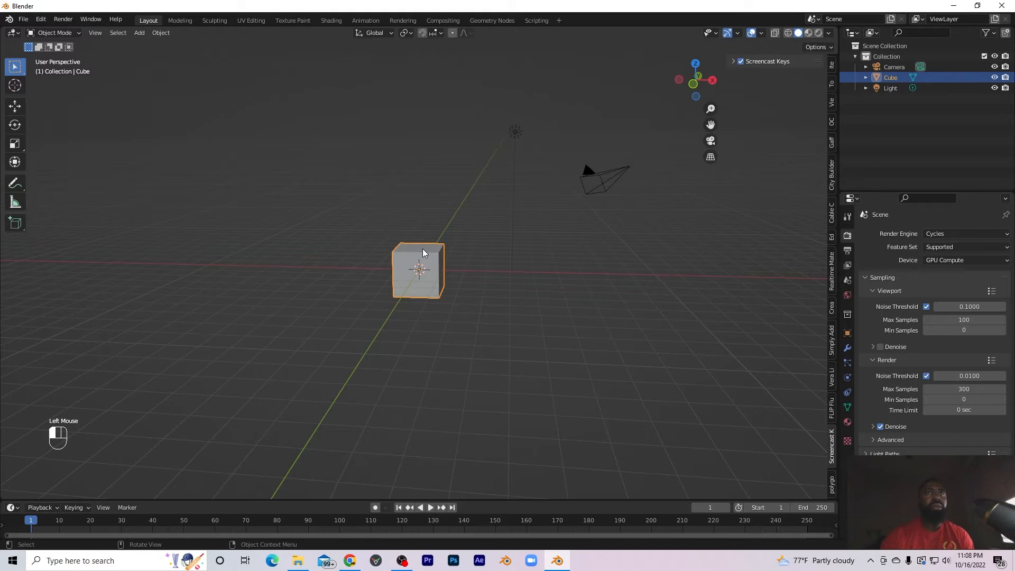
Delete the default cube and add a mesh plane in its place.
{"action": "key", "text": "x"}
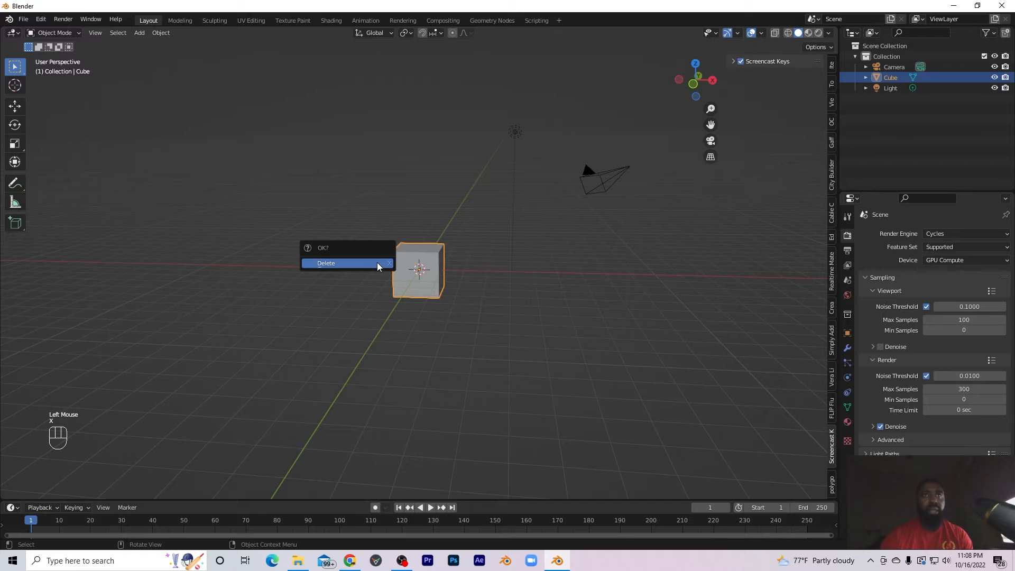
{"action": "left_click", "coordinate": [377, 262]}
{"action": "key", "text": "shift+a"}
{"action": "mouse_move", "coordinate": [391, 250]}
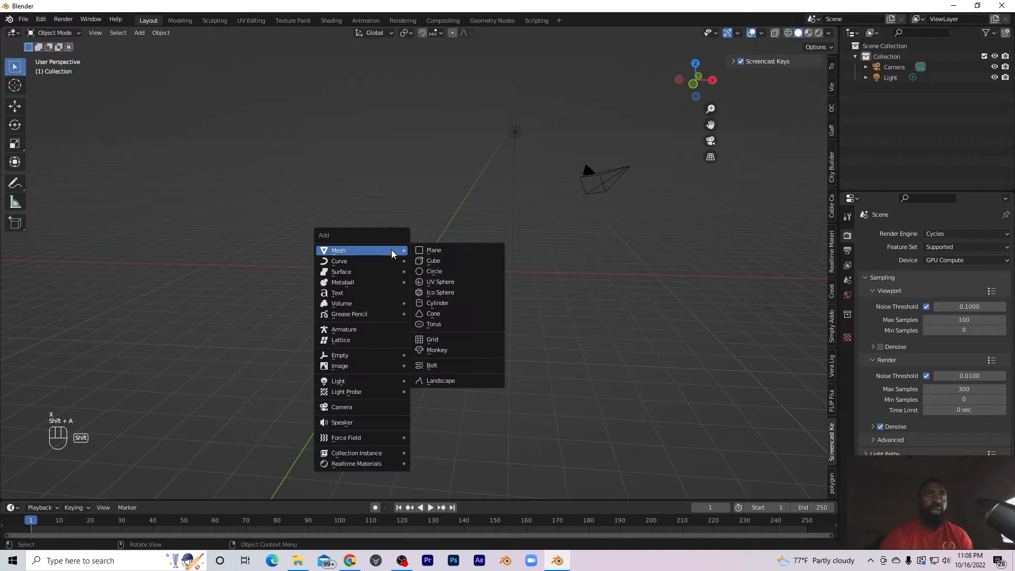
{"action": "left_click", "coordinate": [445, 254]}
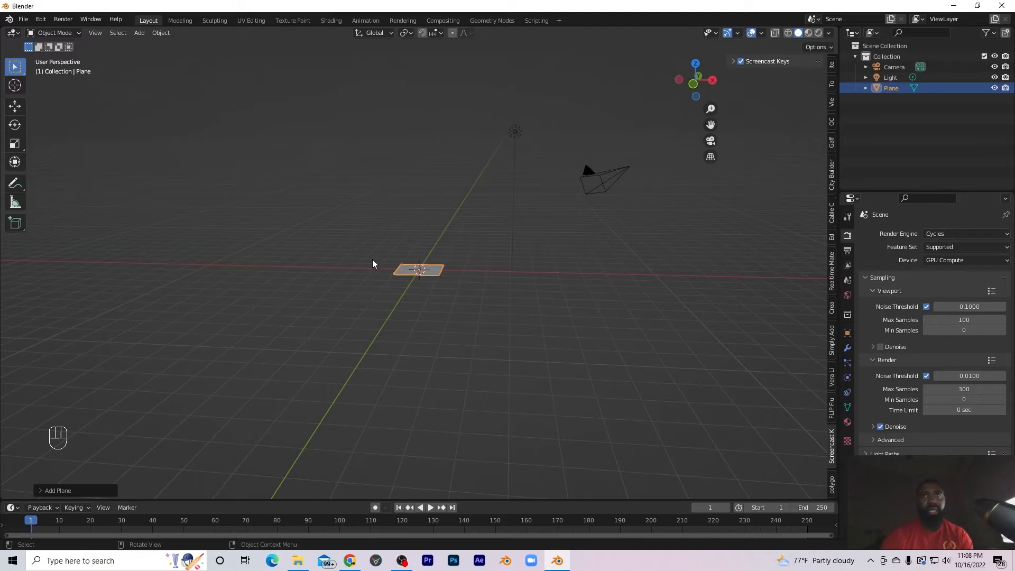
Rotate the plane 90° about the X axis and raise it along Z until its lower edge is about at grid level.
{"action": "key", "text": "r"}
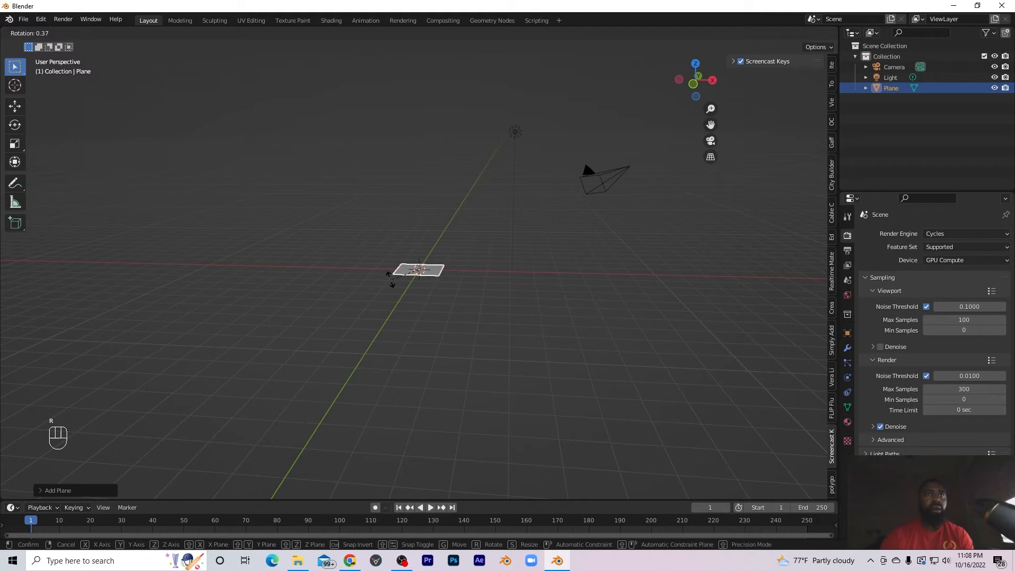
{"action": "key", "text": "x"}
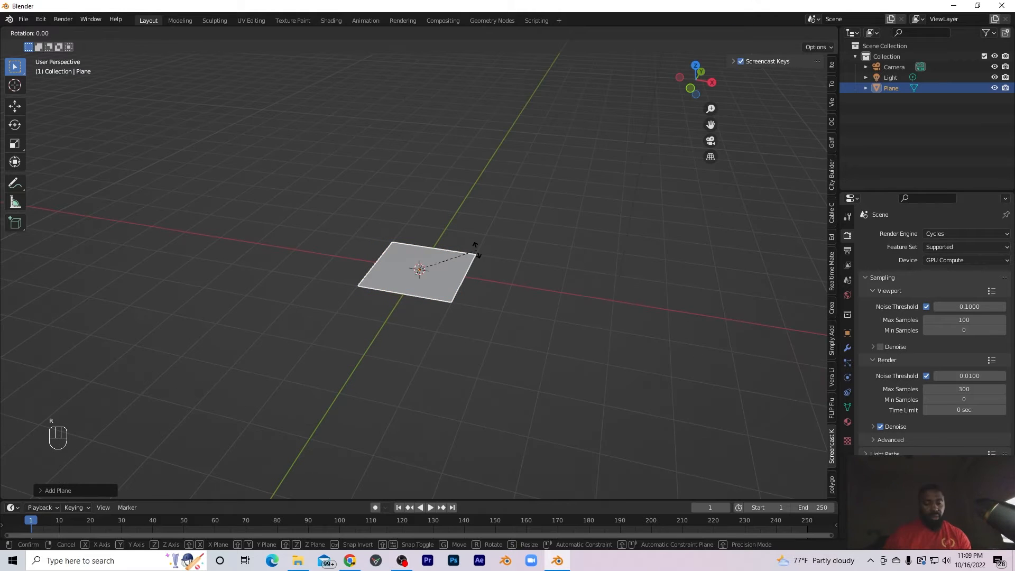
{"action": "key", "text": "x"}
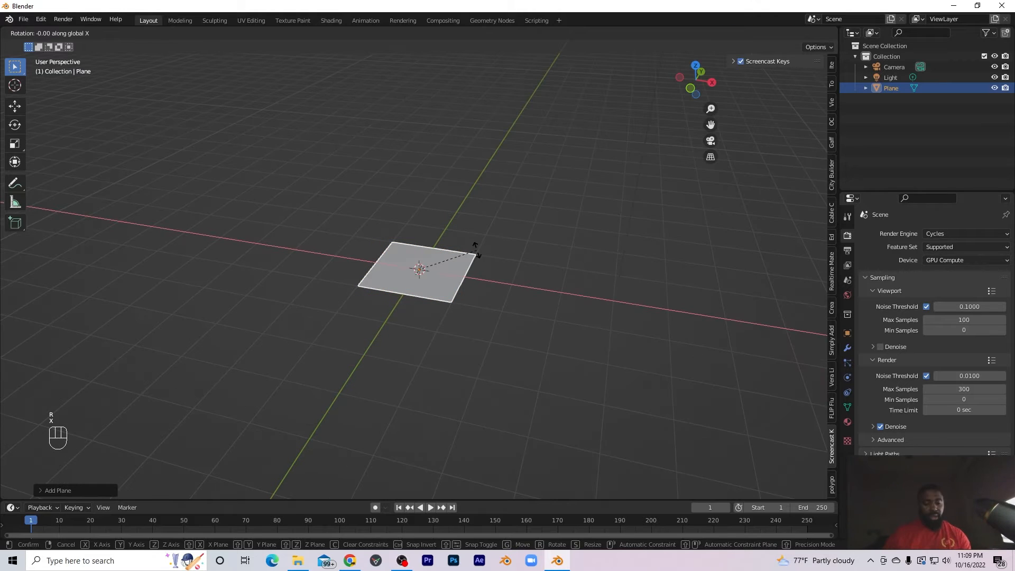
{"action": "type", "text": "90"}
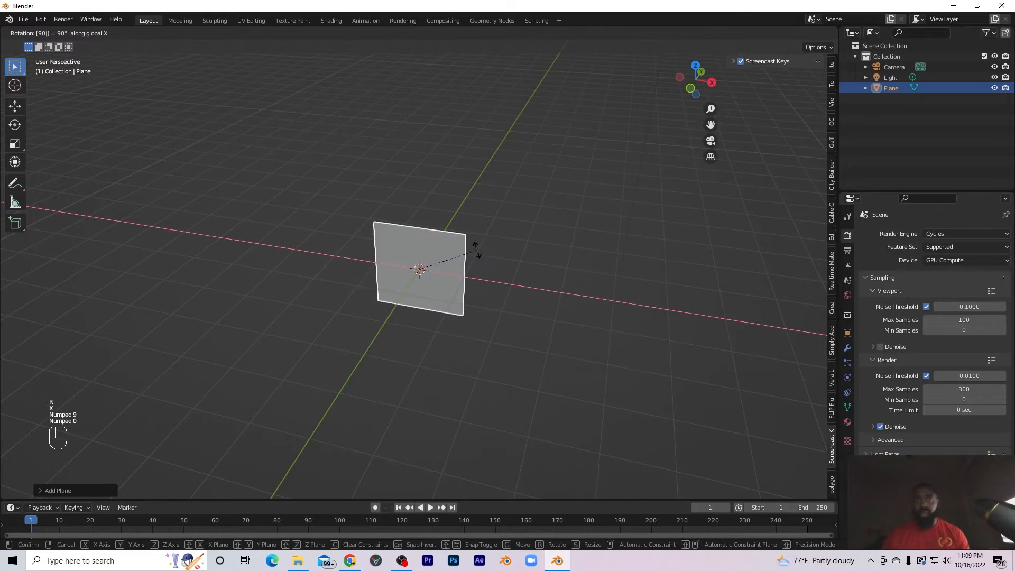
{"action": "key", "text": "KP_Enter"}
{"action": "key", "text": "g"}
{"action": "key", "text": "z"}
{"action": "left_click", "coordinate": [449, 233]}
Add sd card image.jpg from D:\youtube videos\billboard\references as a reference image aligned to the current view.
{"action": "key", "text": "shift"}
{"action": "key", "text": "shift+a"}
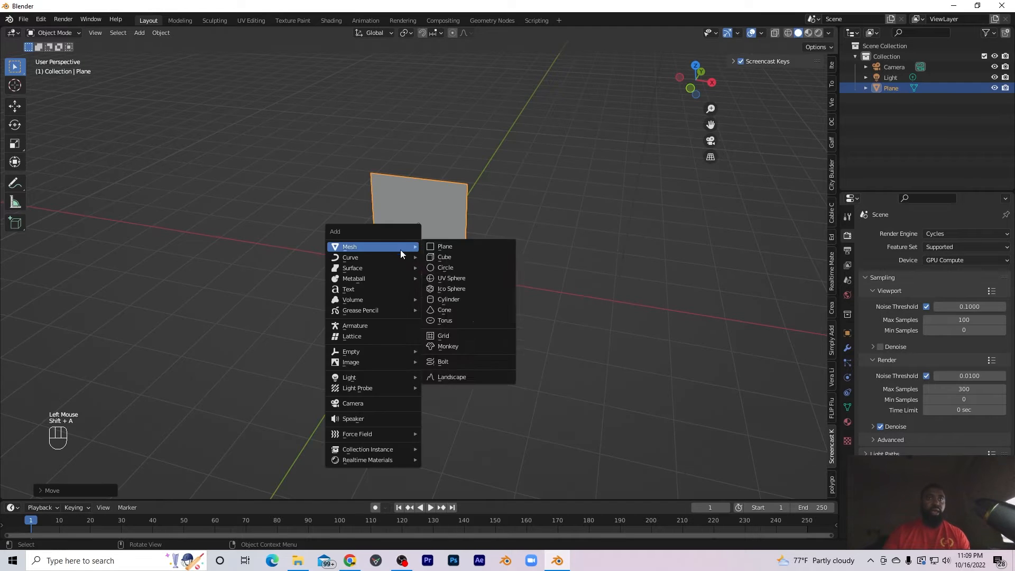
{"action": "mouse_move", "coordinate": [376, 392]}
{"action": "mouse_move", "coordinate": [380, 349]}
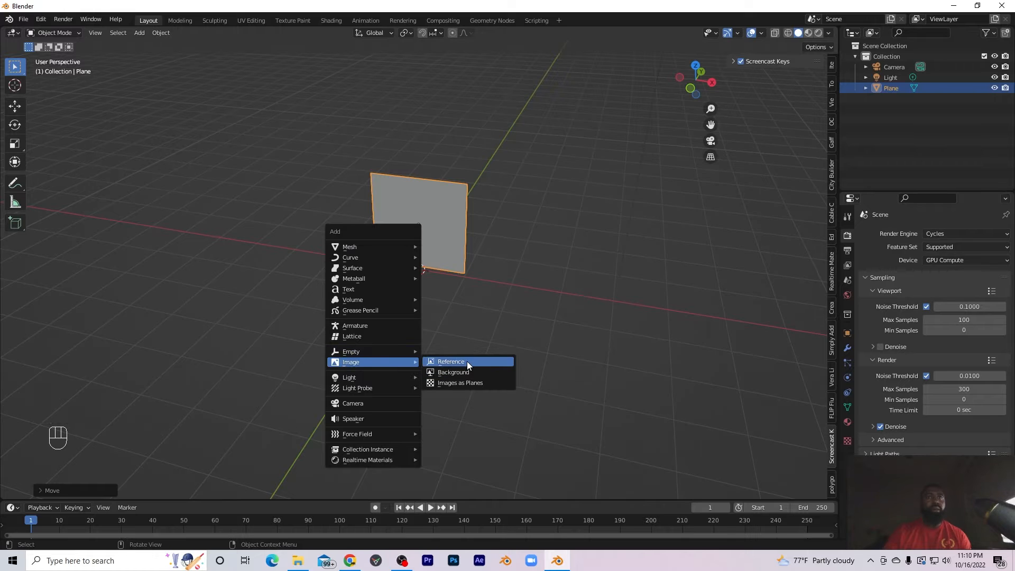
{"action": "left_click", "coordinate": [467, 362]}
{"action": "left_click", "coordinate": [270, 403]}
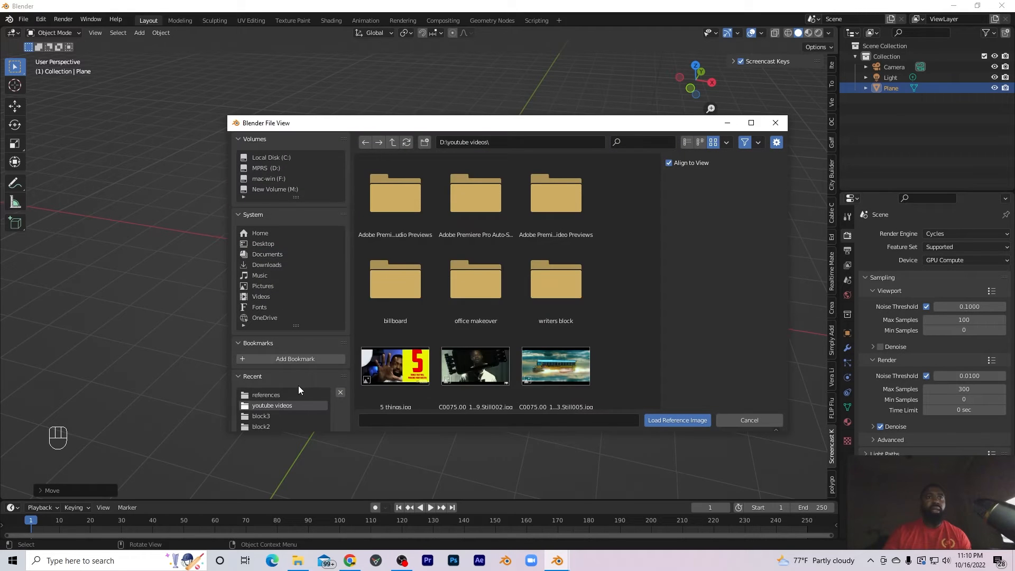
{"action": "double_click", "coordinate": [401, 282]}
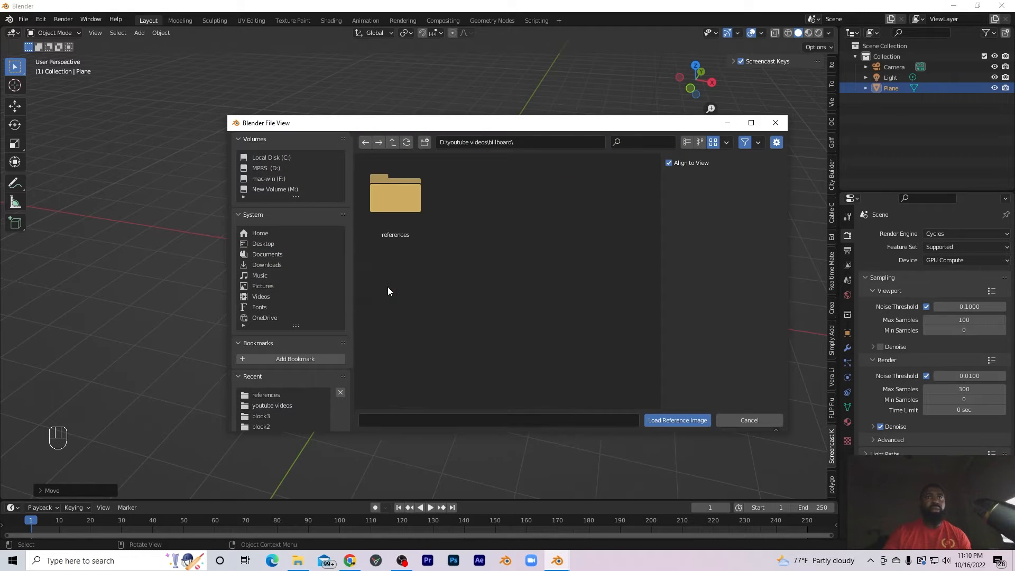
{"action": "double_click", "coordinate": [417, 203]}
{"action": "scroll", "coordinate": [538, 251], "scroll_direction": "down", "scroll_amount": 1}
{"action": "double_click", "coordinate": [550, 362]}
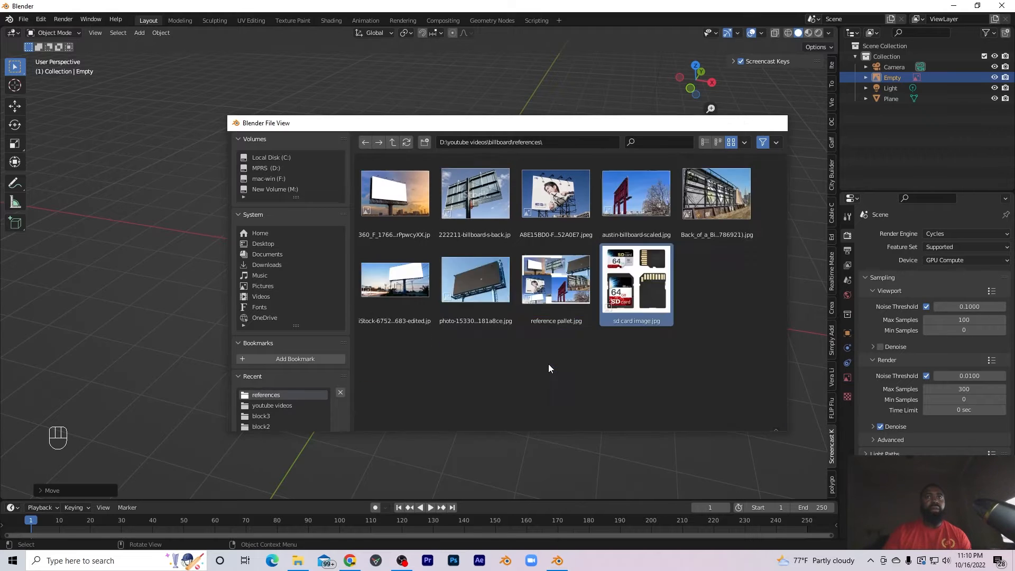
{"action": "middle_click_drag", "start_coordinate": [419, 273], "coordinate": [404, 253]}
{"action": "scroll", "coordinate": [570, 377], "scroll_direction": "down", "scroll_amount": 2}
{"action": "mouse_move", "coordinate": [523, 346]}
{"action": "middle_mouse_down"}
{"action": "mouse_move", "coordinate": [480, 315]}
{"action": "mouse_move", "coordinate": [537, 335]}
{"action": "mouse_move", "coordinate": [537, 357]}
{"action": "middle_mouse_up"}
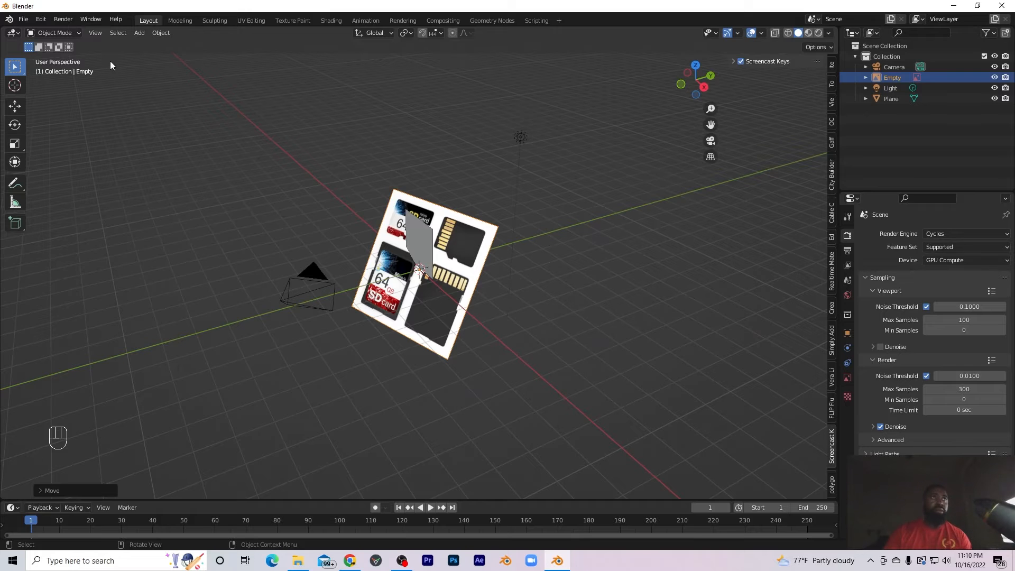
Look up the Copy Attributes Menu add-on by searching the add-ons for "cop", save the preferences and close them.
{"action": "left_click", "coordinate": [34, 22]}
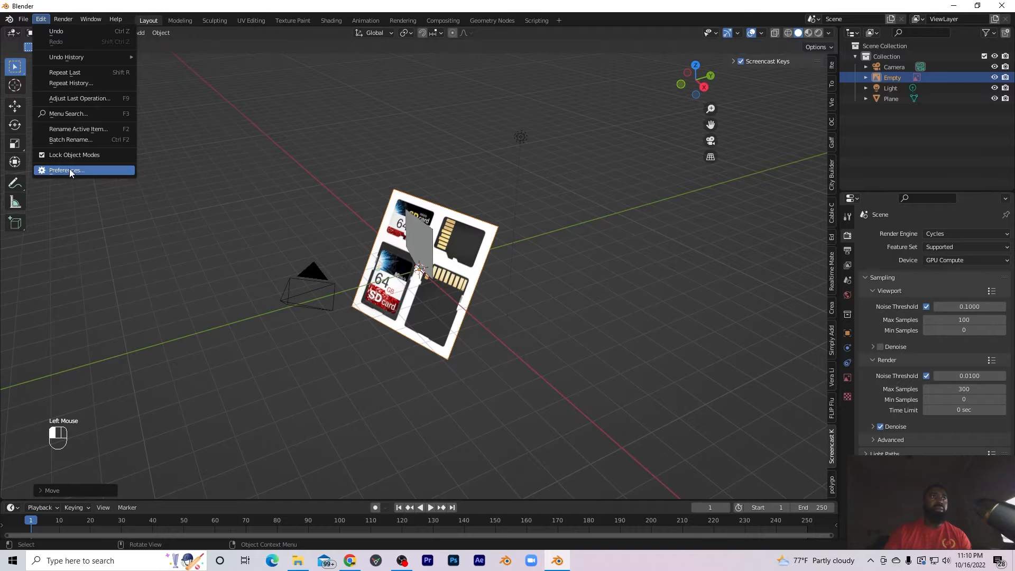
{"action": "left_click", "coordinate": [69, 170]}
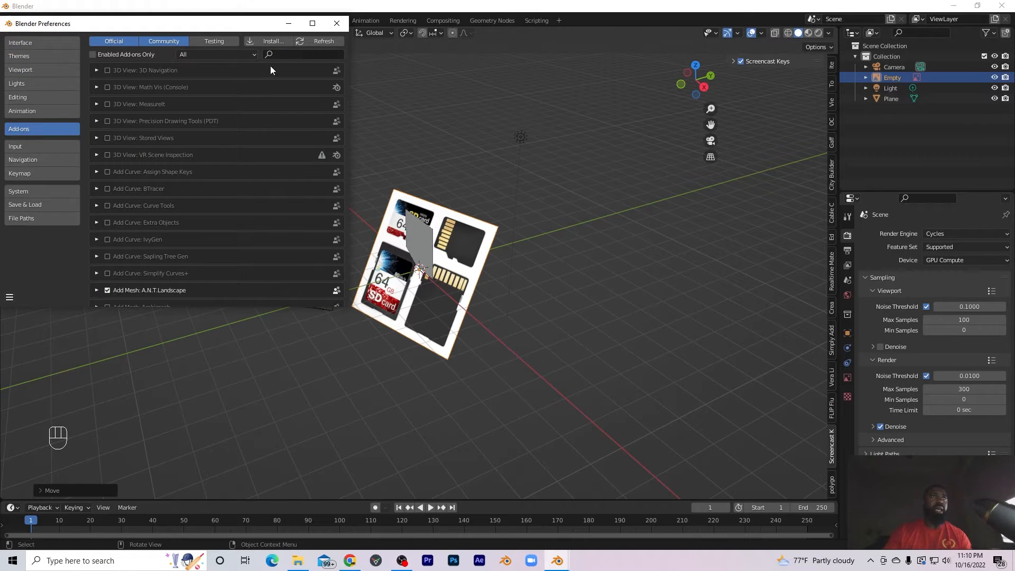
{"action": "left_click", "coordinate": [286, 53]}
{"action": "type", "text": "cop"}
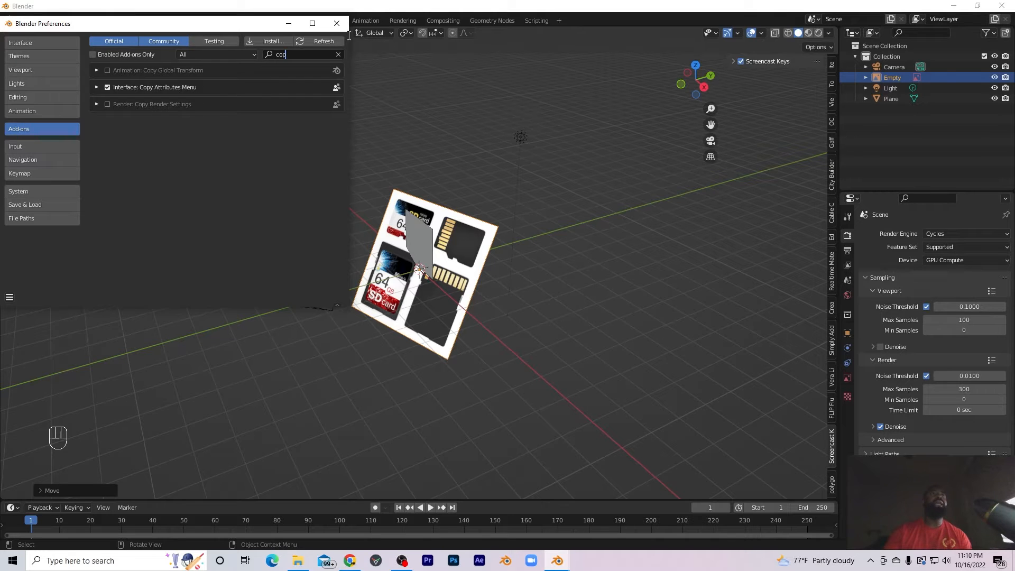
{"action": "left_click", "coordinate": [10, 298]}
{"action": "left_click", "coordinate": [37, 265]}
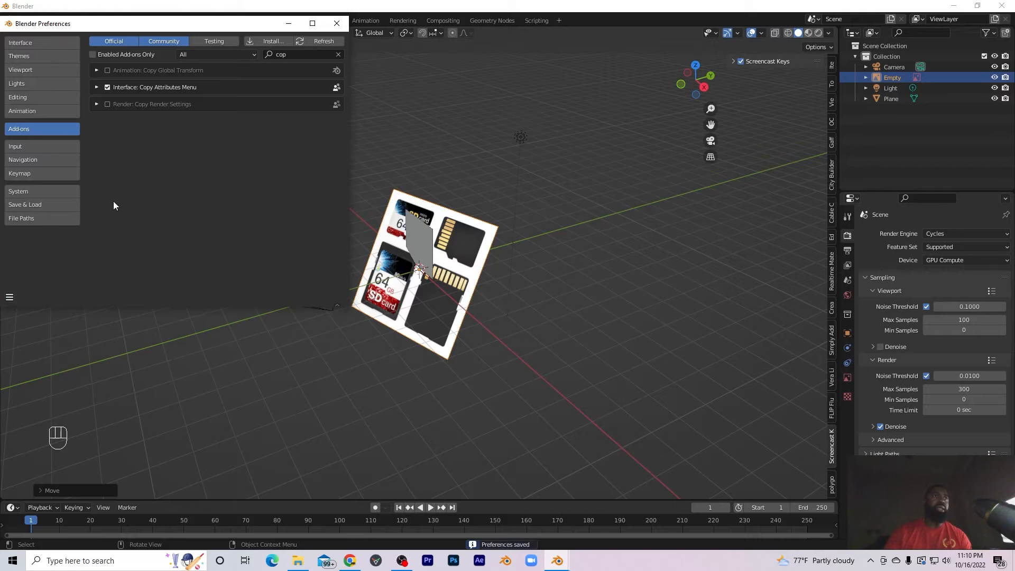
{"action": "left_click", "coordinate": [337, 23]}
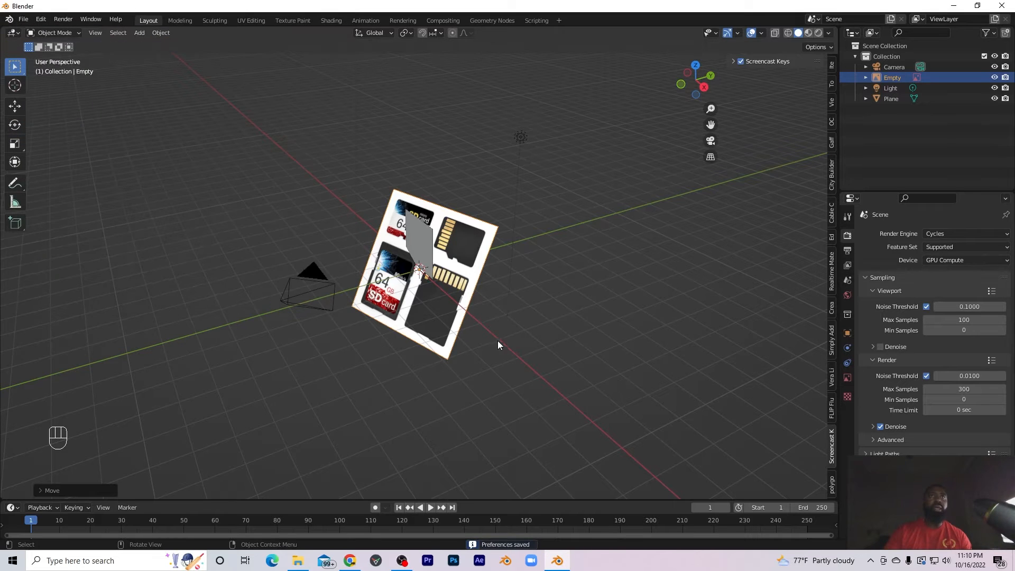
Copy the upright plane's rotation onto the SD card reference image with Copy Attributes.
{"action": "left_click", "coordinate": [460, 239]}
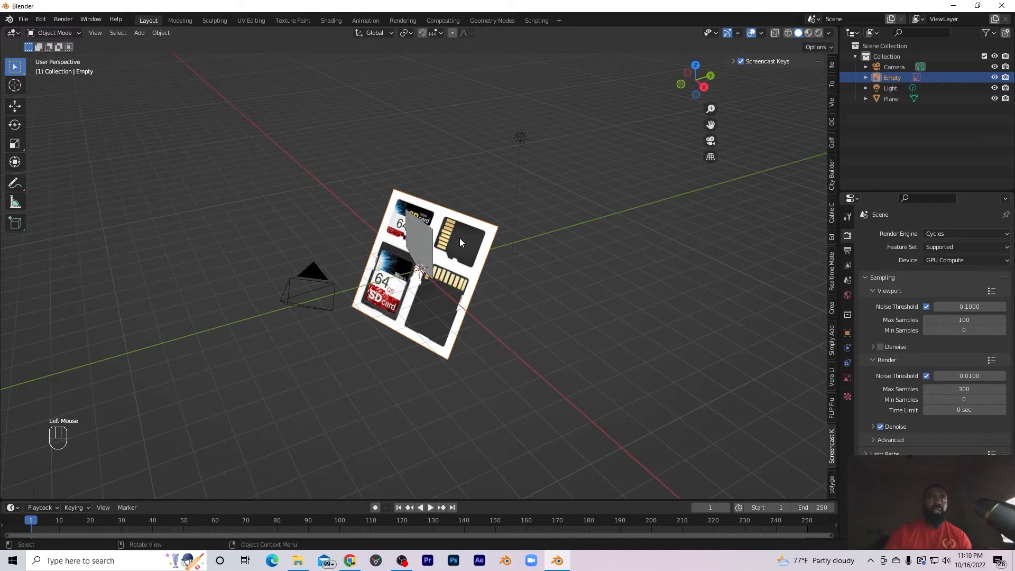
{"action": "left_click", "coordinate": [414, 239], "text": "shift"}
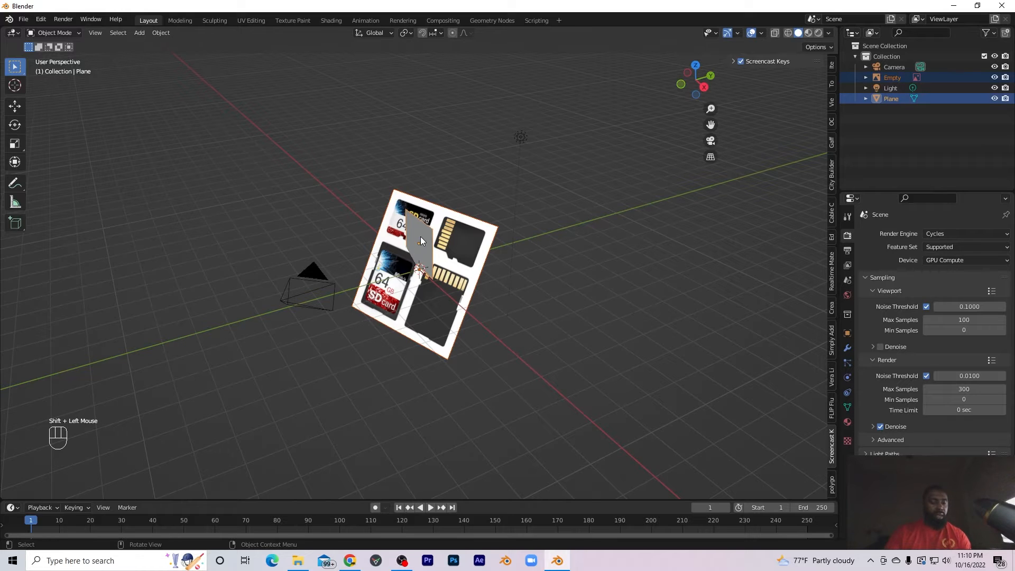
{"action": "key", "text": "ctrl+c"}
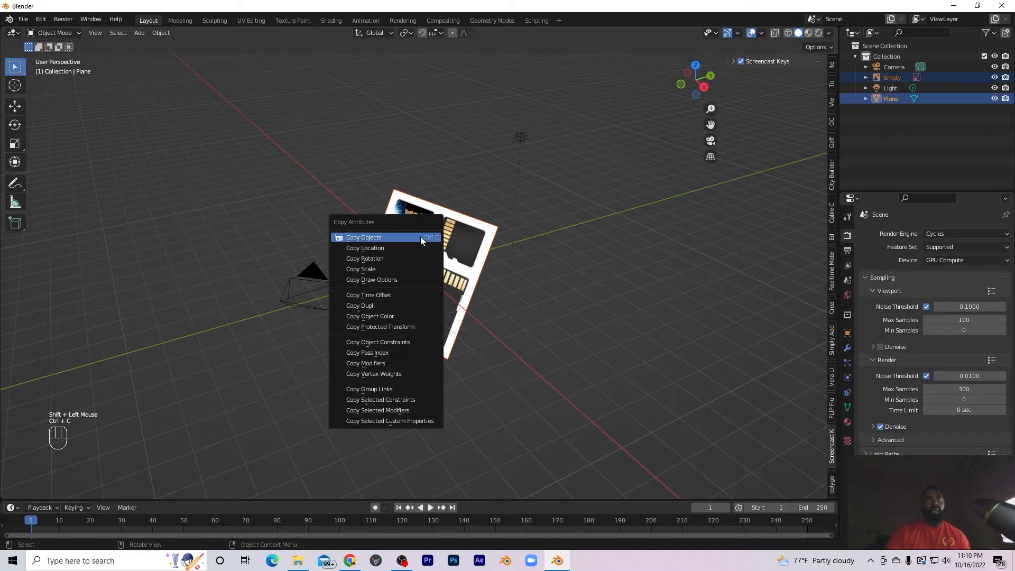
{"action": "left_click", "coordinate": [419, 258]}
Move the reference image along the Y axis so it sits a short distance behind the plane.
{"action": "scroll", "coordinate": [480, 179], "scroll_direction": "up", "scroll_amount": 2}
{"action": "middle_click_drag", "start_coordinate": [480, 180], "coordinate": [417, 157]}
{"action": "left_click", "coordinate": [489, 216]}
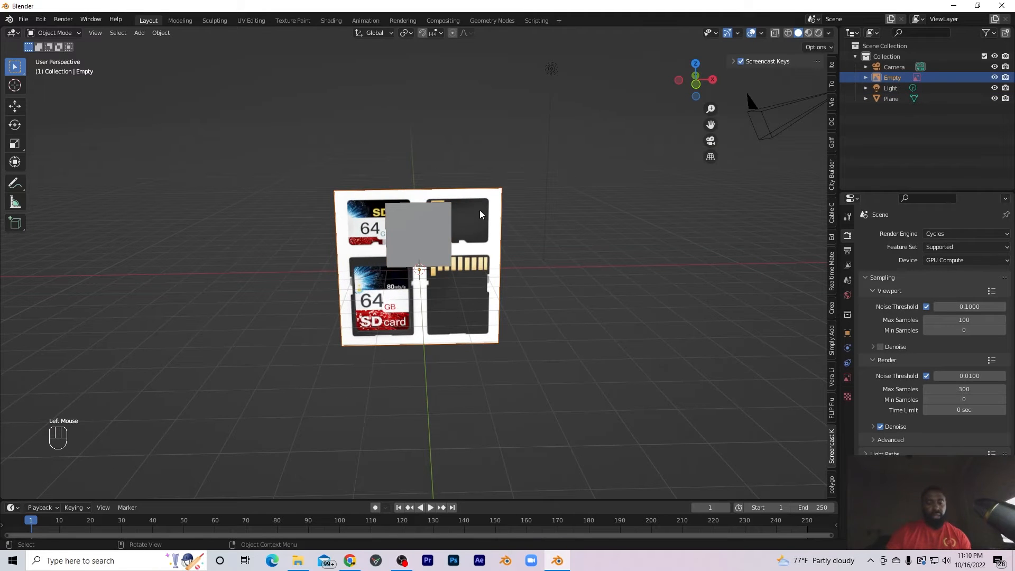
{"action": "key", "text": "g"}
{"action": "key", "text": "y"}
{"action": "left_click", "coordinate": [476, 206]}
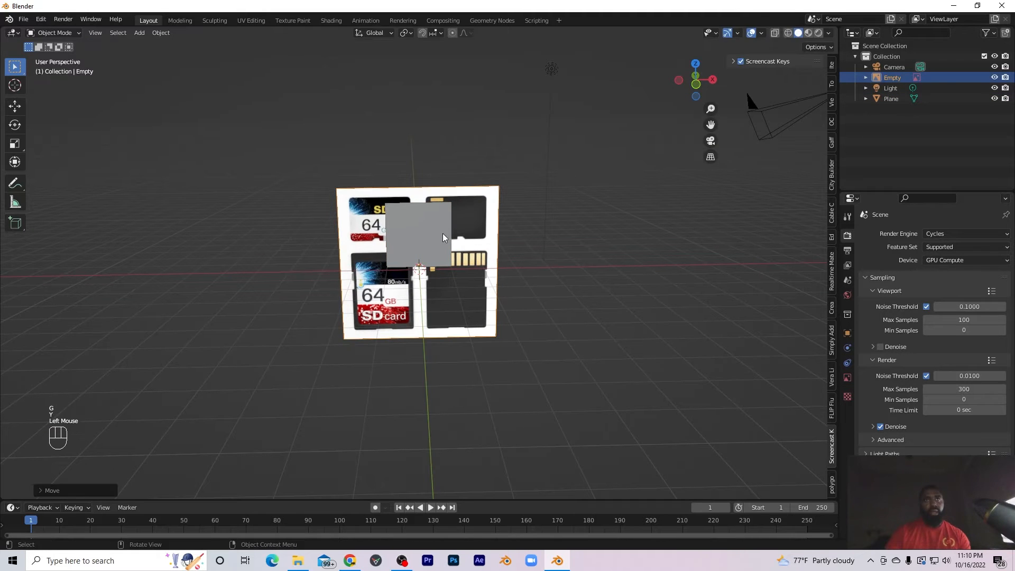
Scale the reference image down to slightly smaller than the plane and raise it along Z until it is centred on the plane.
{"action": "left_click", "coordinate": [431, 236]}
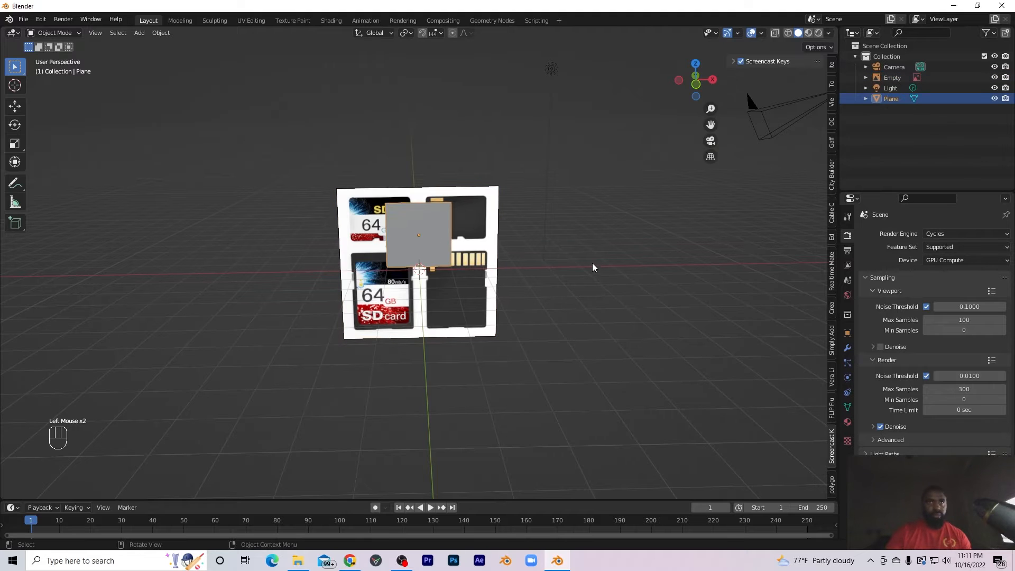
{"action": "scroll", "coordinate": [415, 293], "scroll_direction": "up", "scroll_amount": 4}
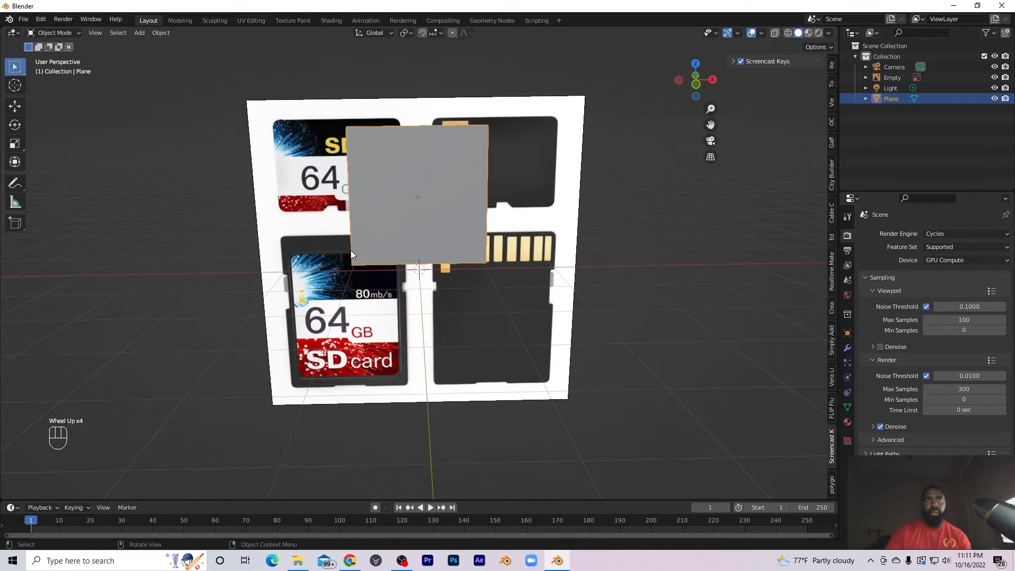
{"action": "left_click", "coordinate": [525, 274]}
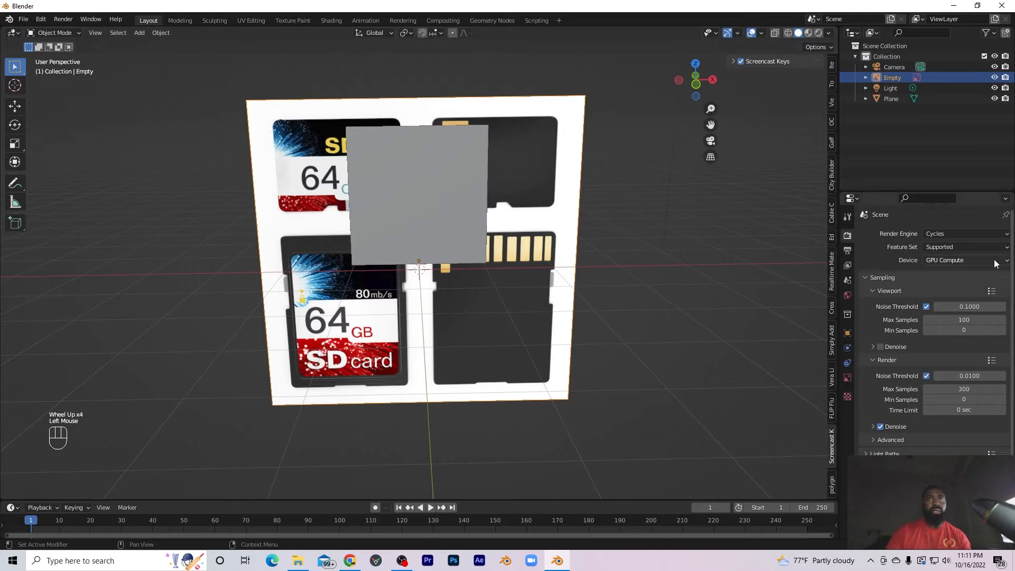
{"action": "key", "text": "s"}
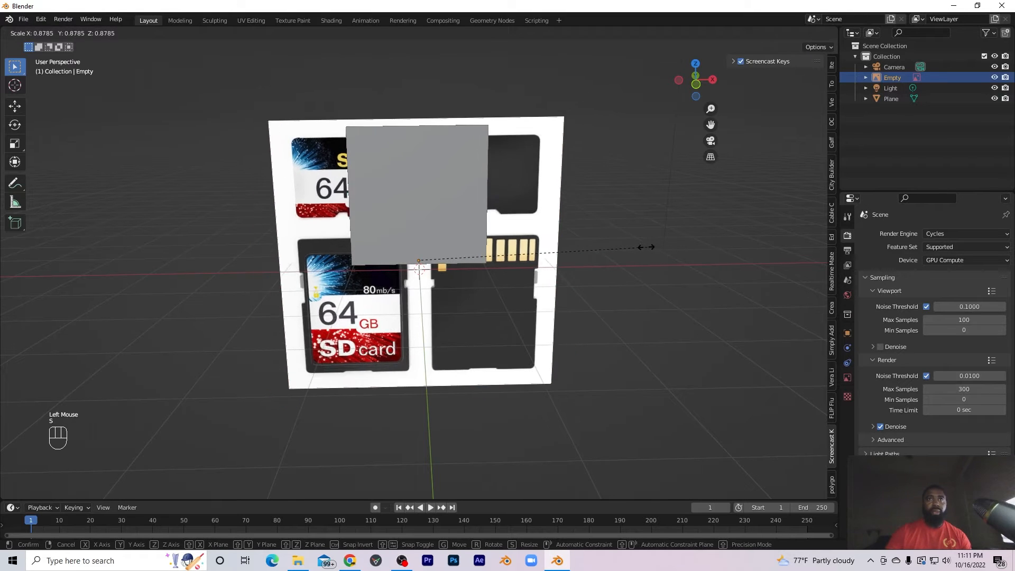
{"action": "left_click", "coordinate": [521, 251]}
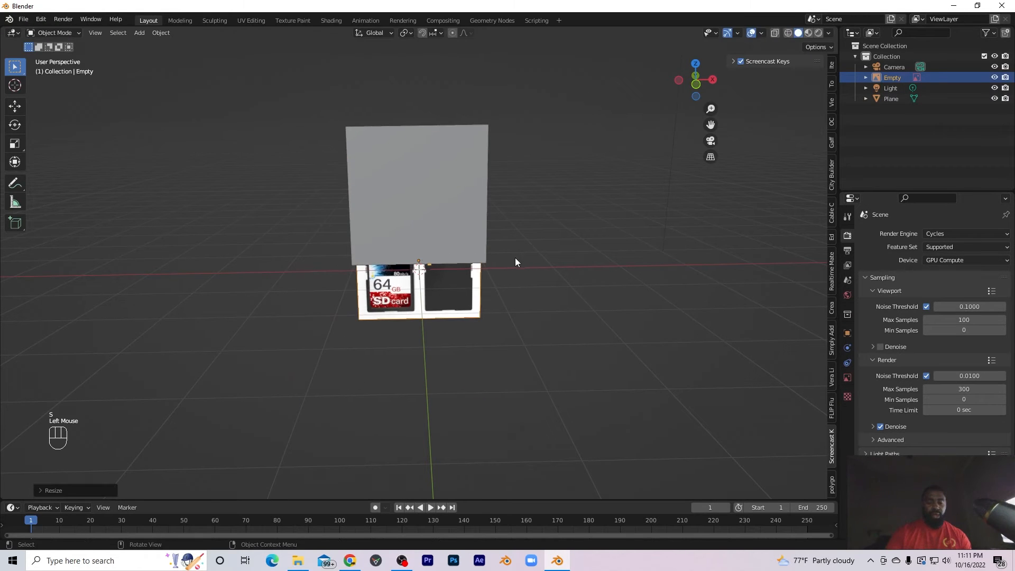
{"action": "key", "text": "g"}
{"action": "key", "text": "z"}
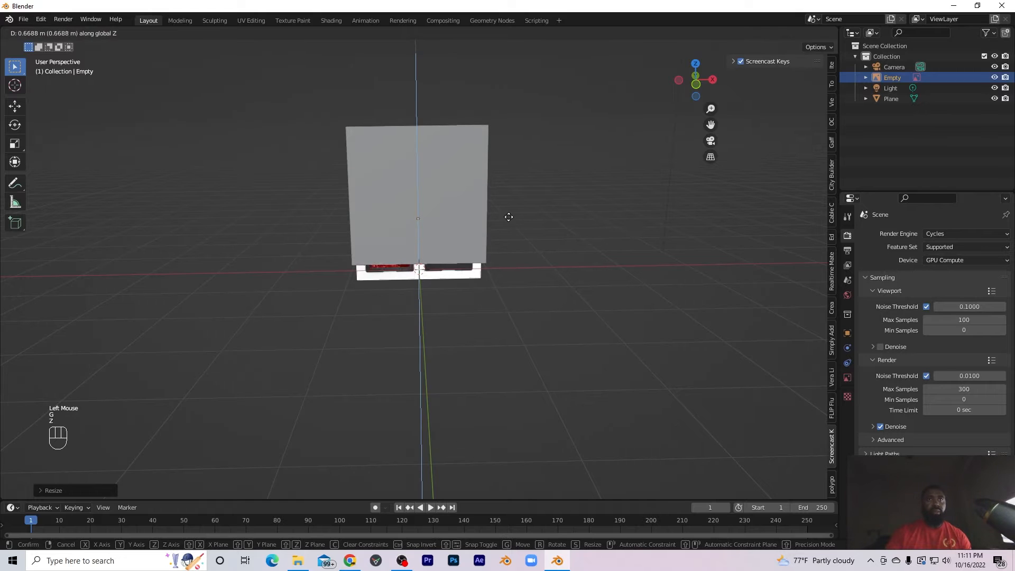
{"action": "left_click", "coordinate": [510, 190]}
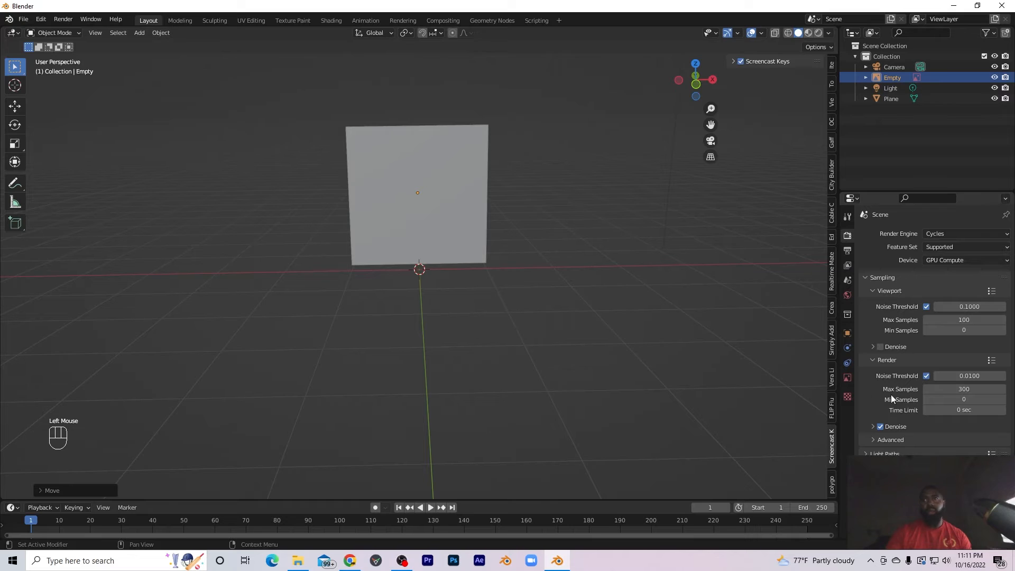
Set the reference image's depth to Front and enable its opacity at 0.724.
{"action": "left_click", "coordinate": [846, 377]}
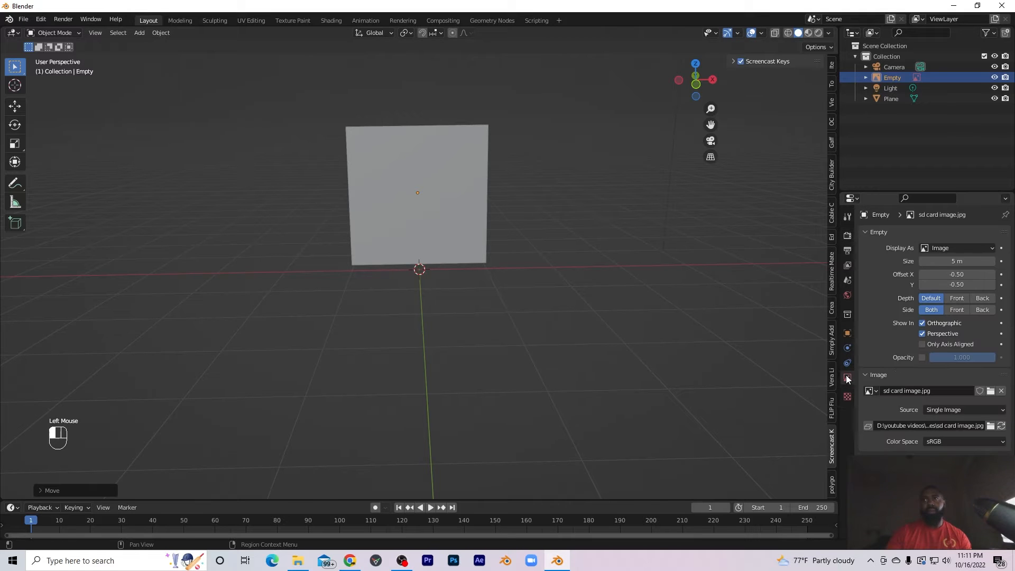
{"action": "left_click", "coordinate": [956, 299]}
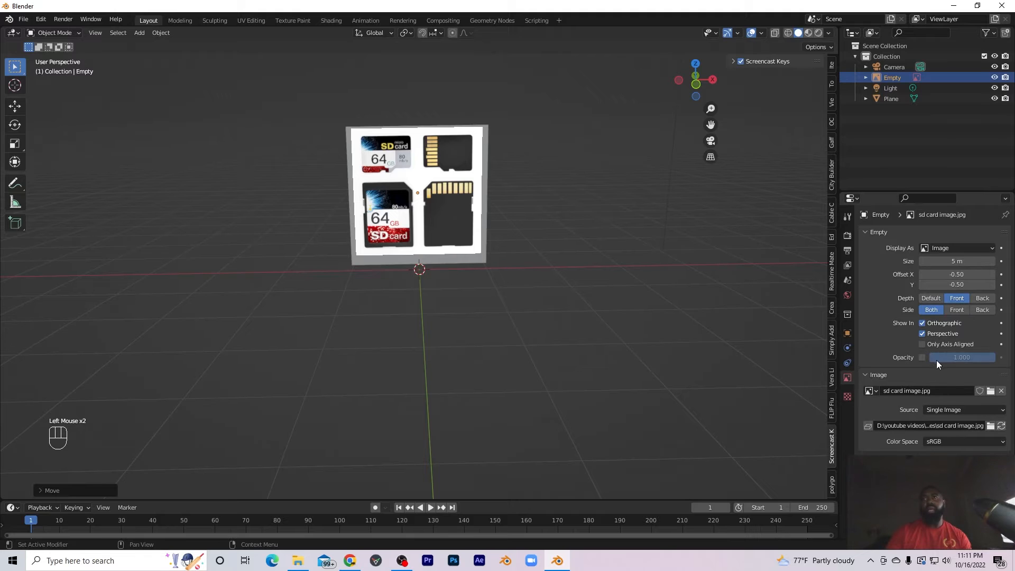
{"action": "left_click", "coordinate": [922, 357]}
{"action": "left_click_drag", "start_coordinate": [986, 359], "coordinate": [974, 358]}
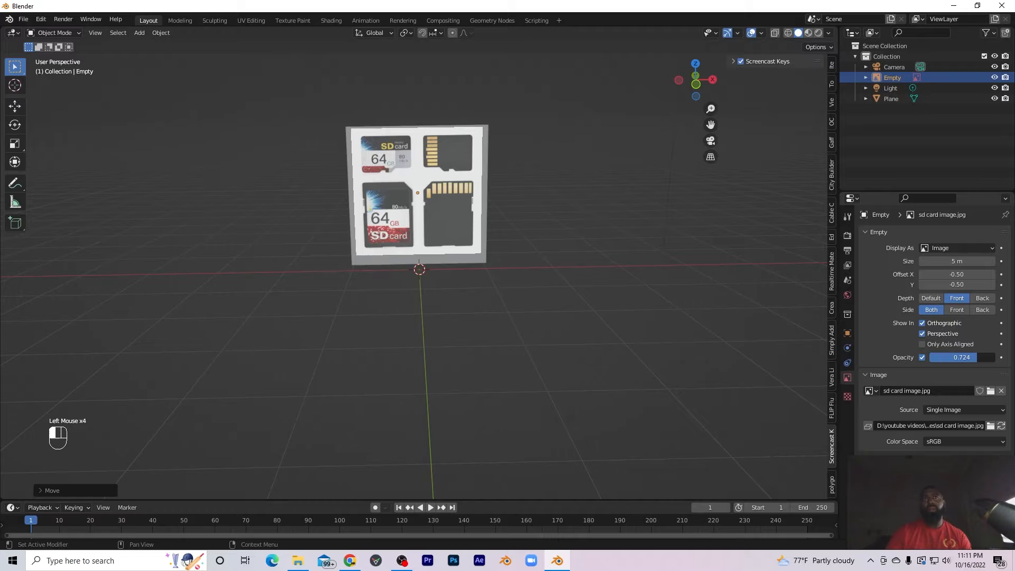
Move the reference image along the Y axis closer to the plane.
{"action": "scroll", "coordinate": [379, 236], "scroll_direction": "up", "scroll_amount": 4}
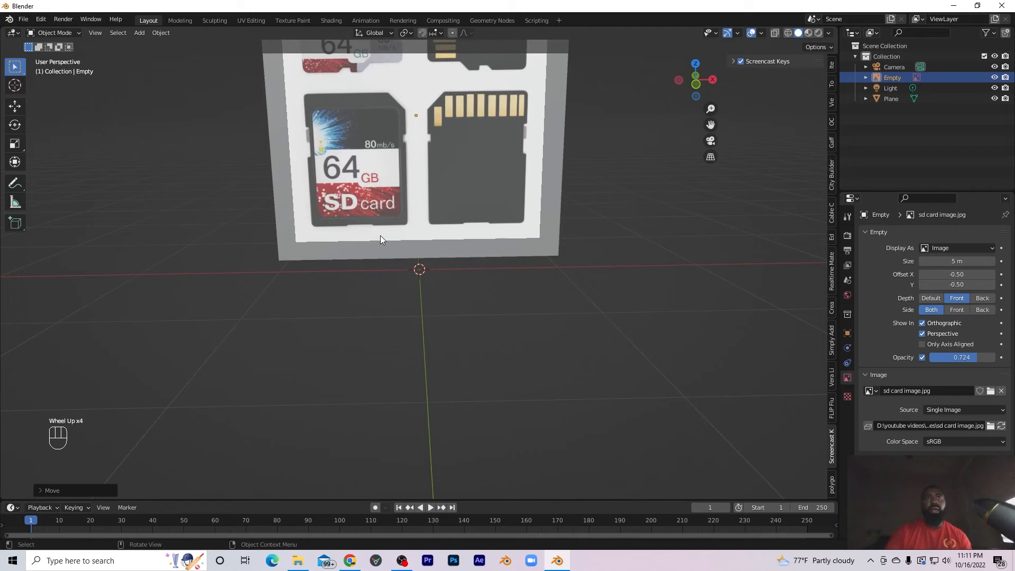
{"action": "left_click", "coordinate": [409, 259]}
{"action": "middle_click_drag", "start_coordinate": [613, 210], "coordinate": [651, 201]}
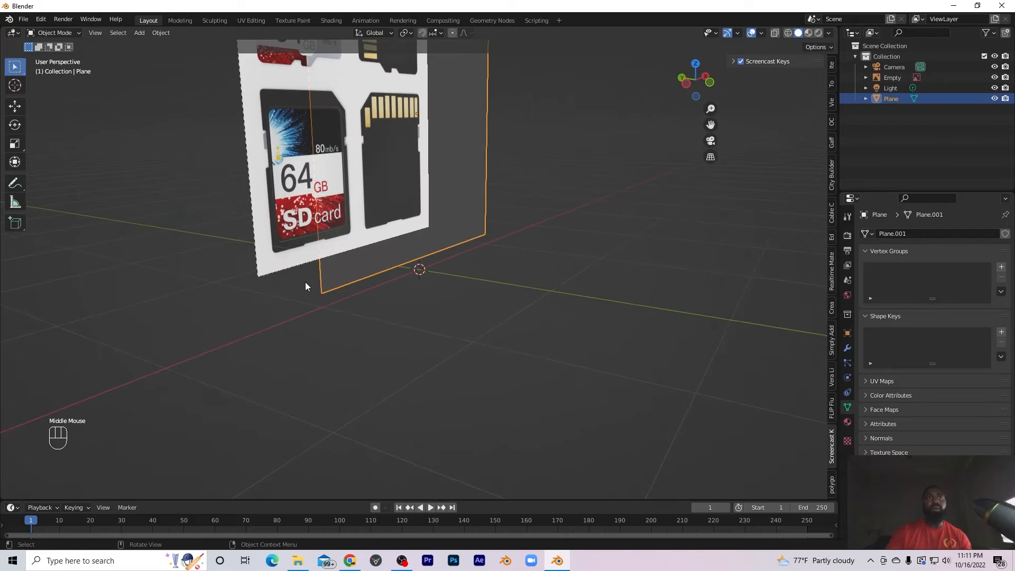
{"action": "left_click", "coordinate": [288, 264]}
{"action": "key", "text": "g"}
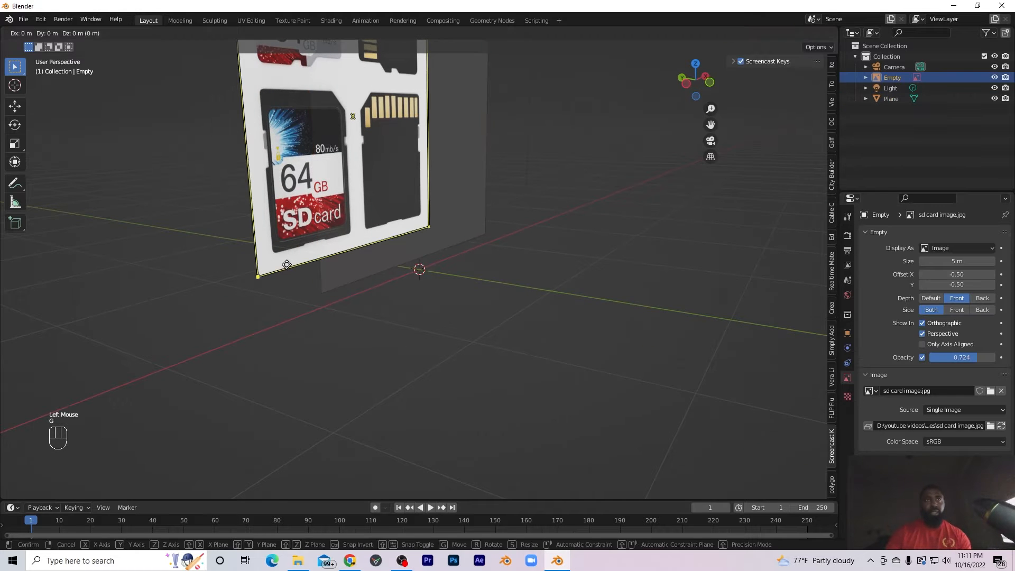
{"action": "key", "text": "y"}
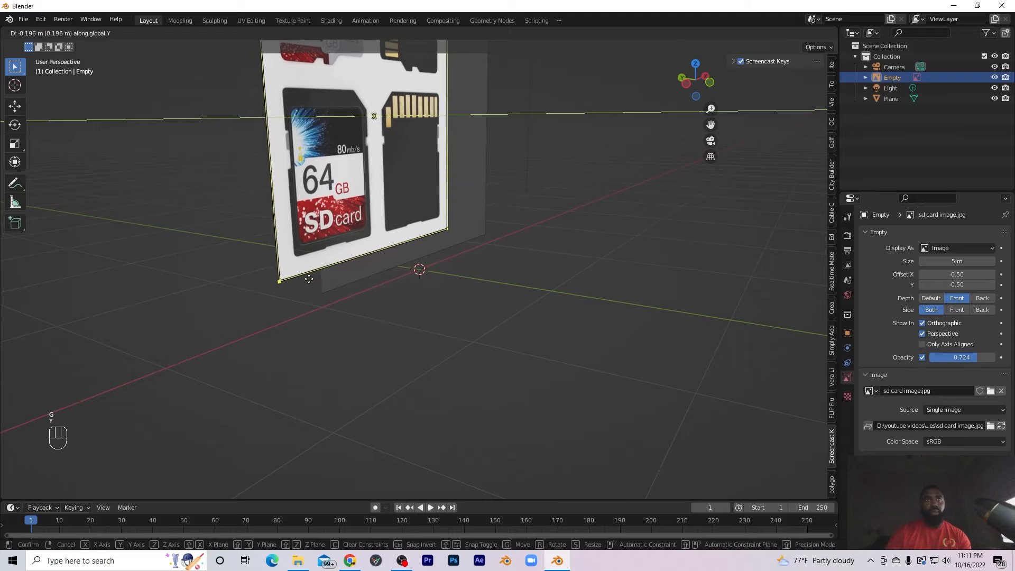
{"action": "left_click", "coordinate": [340, 303]}
Examine how the reference image lines up with the plane from the right, the front and in perspective.
{"action": "scroll", "coordinate": [338, 300], "scroll_direction": "up", "scroll_amount": 1}
{"action": "middle_click_drag", "start_coordinate": [338, 300], "coordinate": [383, 291]}
{"action": "key", "text": "KP_3"}
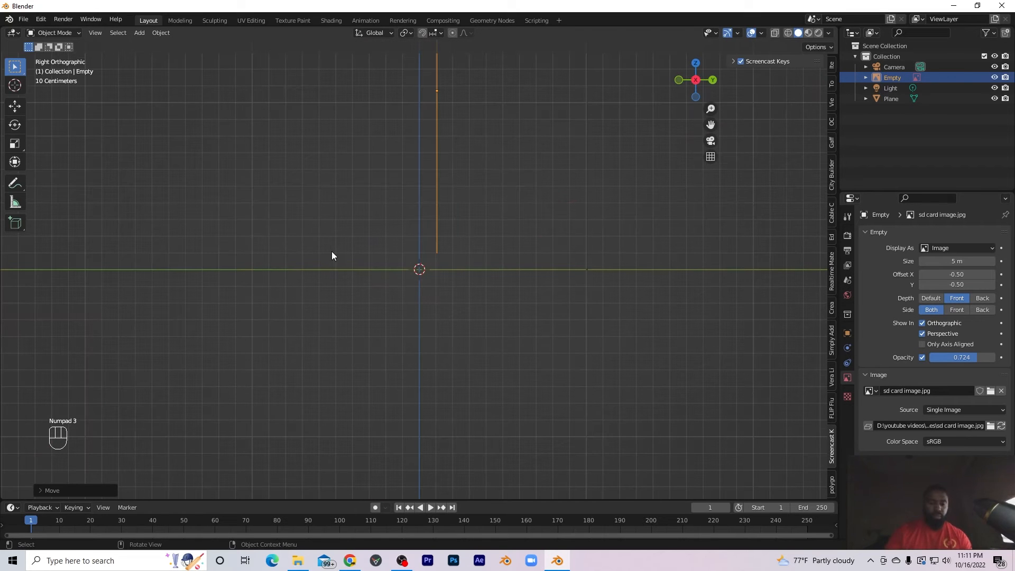
{"action": "middle_click_drag", "start_coordinate": [331, 254], "coordinate": [331, 284]}
{"action": "key", "text": "KP_1"}
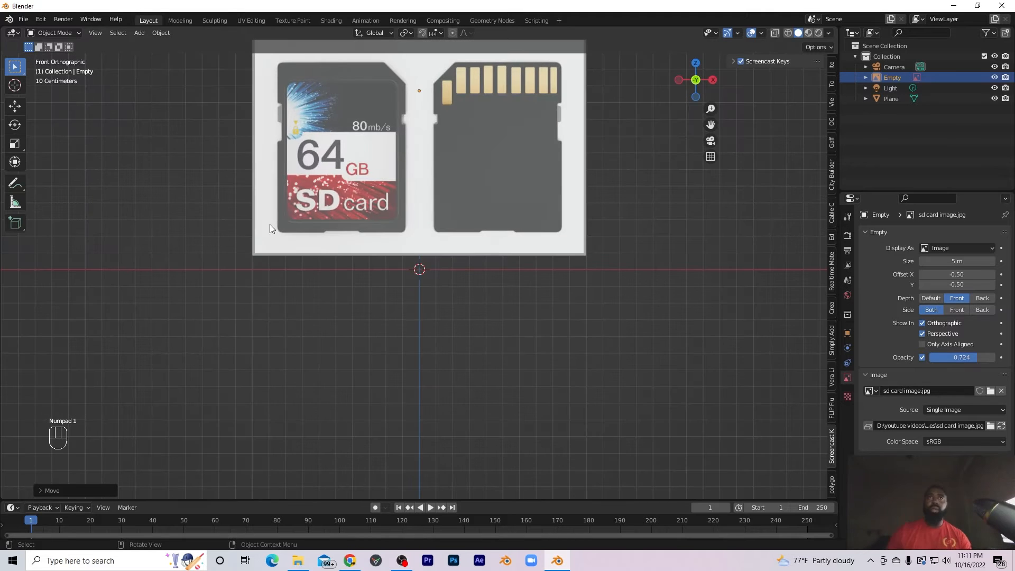
{"action": "scroll", "coordinate": [338, 169], "scroll_direction": "down", "scroll_amount": 2}
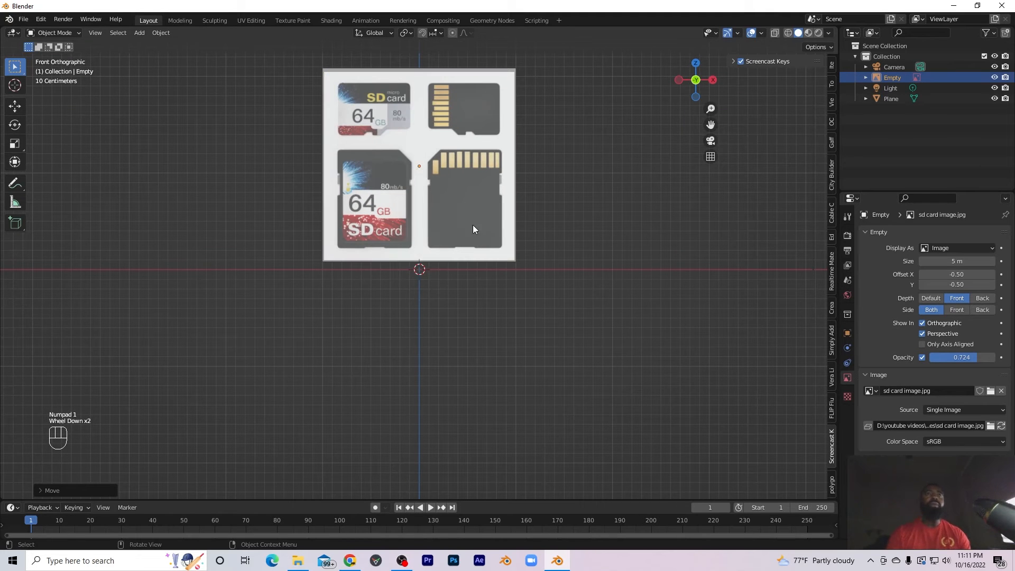
{"action": "left_click", "coordinate": [516, 197]}
{"action": "middle_click_drag", "start_coordinate": [515, 197], "coordinate": [436, 203]}
{"action": "scroll", "coordinate": [437, 202], "scroll_direction": "up", "scroll_amount": 2}
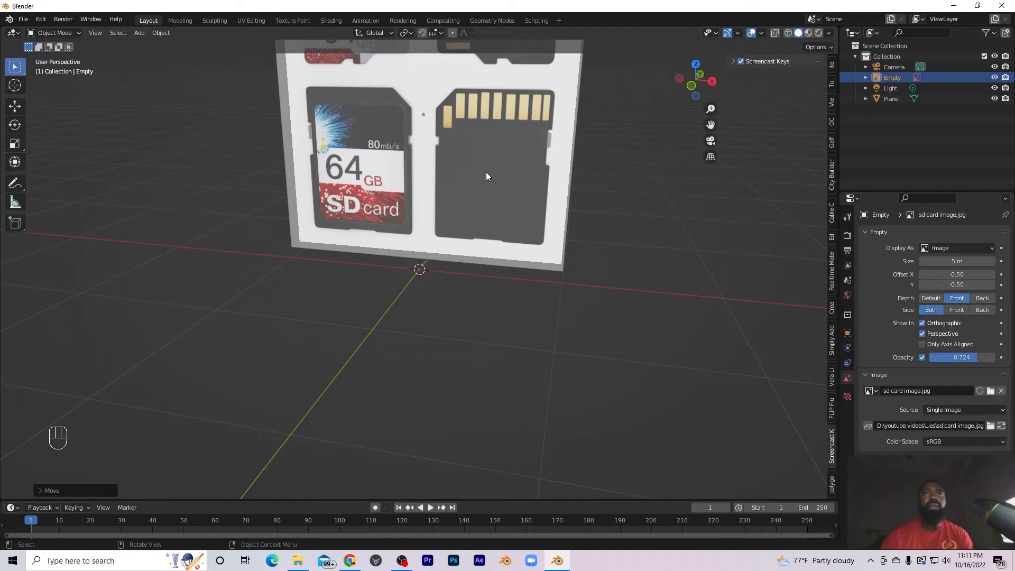
{"action": "scroll", "coordinate": [484, 177], "scroll_direction": "down", "scroll_amount": 2}
{"action": "scroll", "coordinate": [474, 167], "scroll_direction": "up", "scroll_amount": 3}
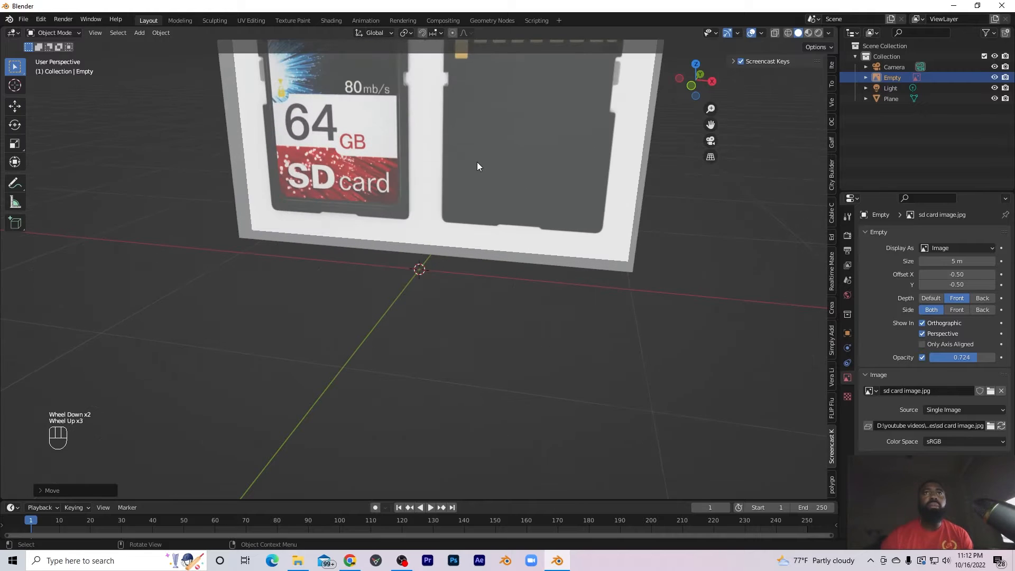
{"action": "scroll", "coordinate": [477, 164], "scroll_direction": "down", "scroll_amount": 2}
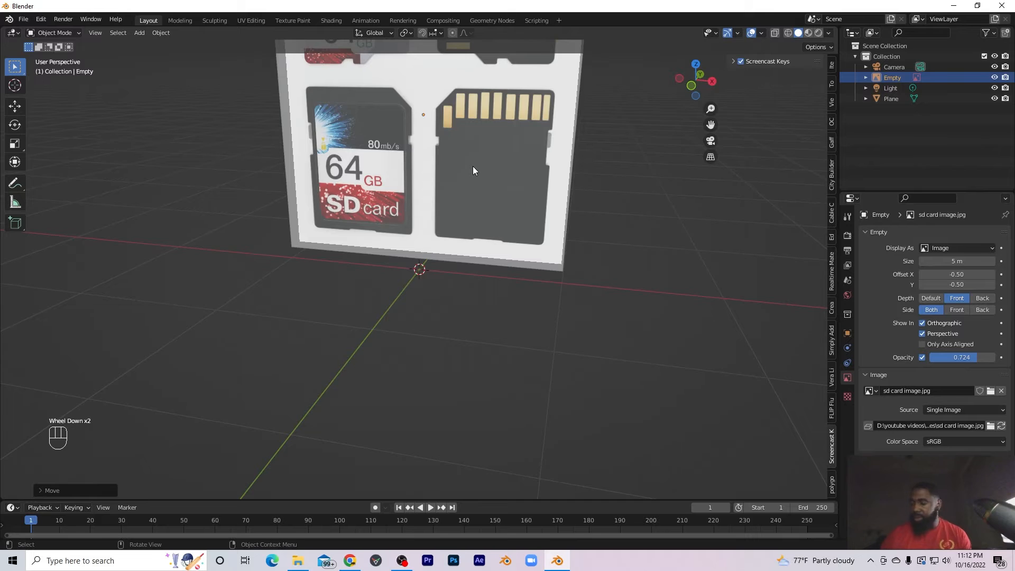
Select the plane in front view around the larger SD card and enter Edit Mode.
{"action": "key", "text": "KP_1"}
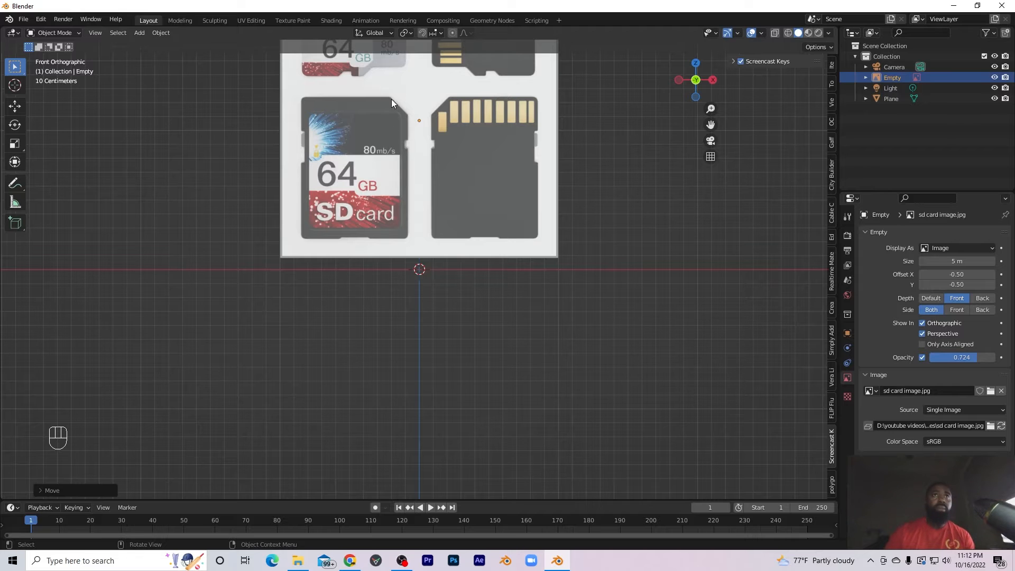
{"action": "middle_click_drag", "start_coordinate": [394, 151], "coordinate": [424, 259], "text": "shift"}
{"action": "scroll", "coordinate": [424, 258], "scroll_direction": "up", "scroll_amount": 4}
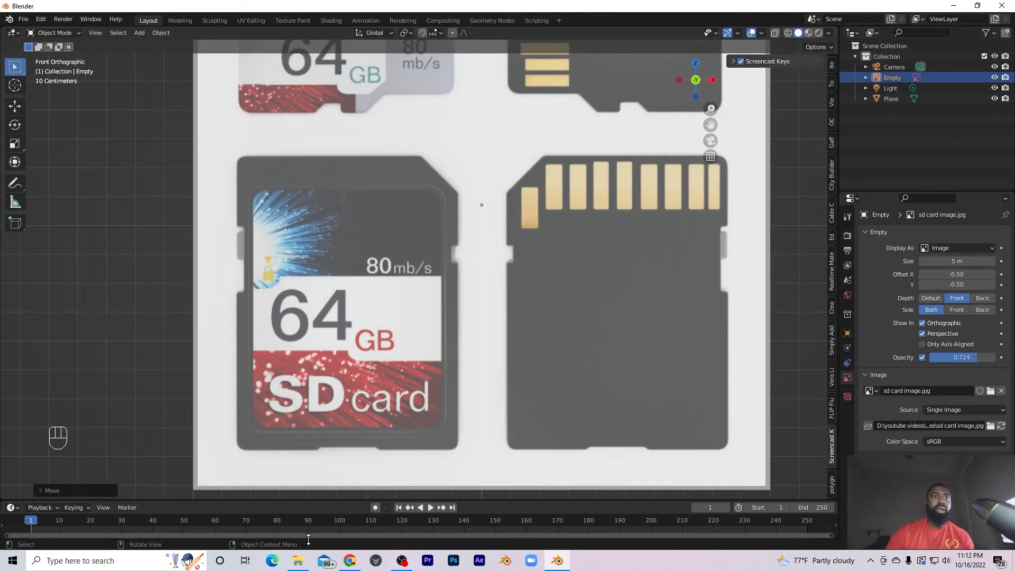
{"action": "left_click", "coordinate": [197, 488]}
{"action": "left_click", "coordinate": [223, 464]}
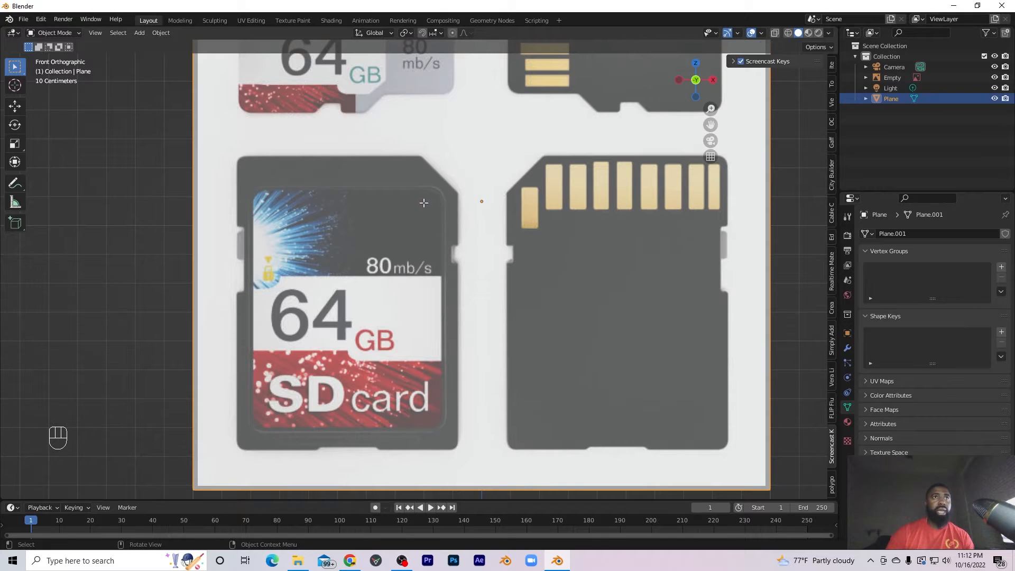
{"action": "key", "text": "Tab"}
Start a knife cut at the SD card's slanted corner and trace the chamfer, straight top edge and rounded top-left corner.
{"action": "key", "text": "k"}
{"action": "scroll", "coordinate": [464, 186], "scroll_direction": "up", "scroll_amount": 2}
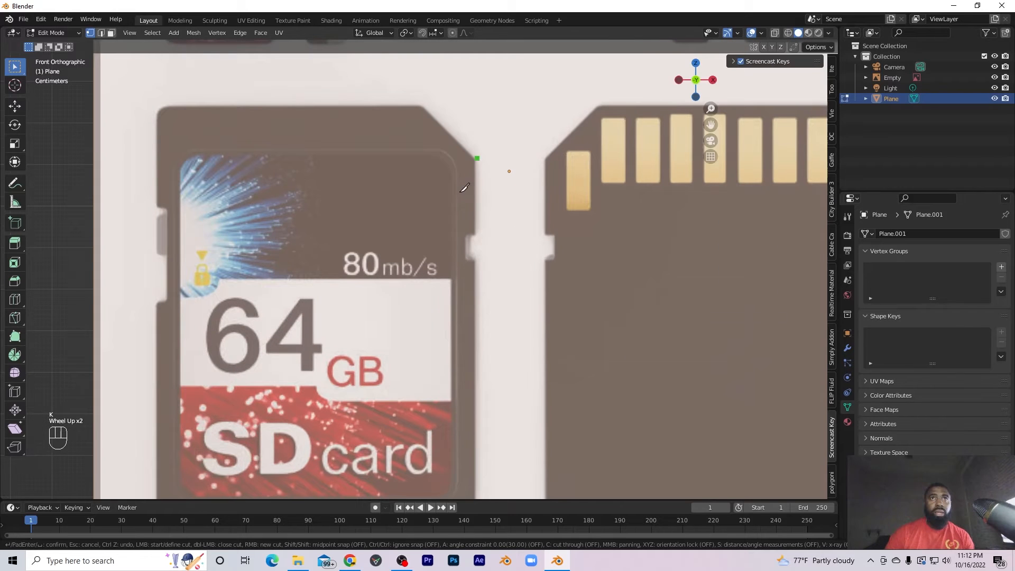
{"action": "left_click", "coordinate": [476, 160]}
{"action": "left_click", "coordinate": [421, 107]}
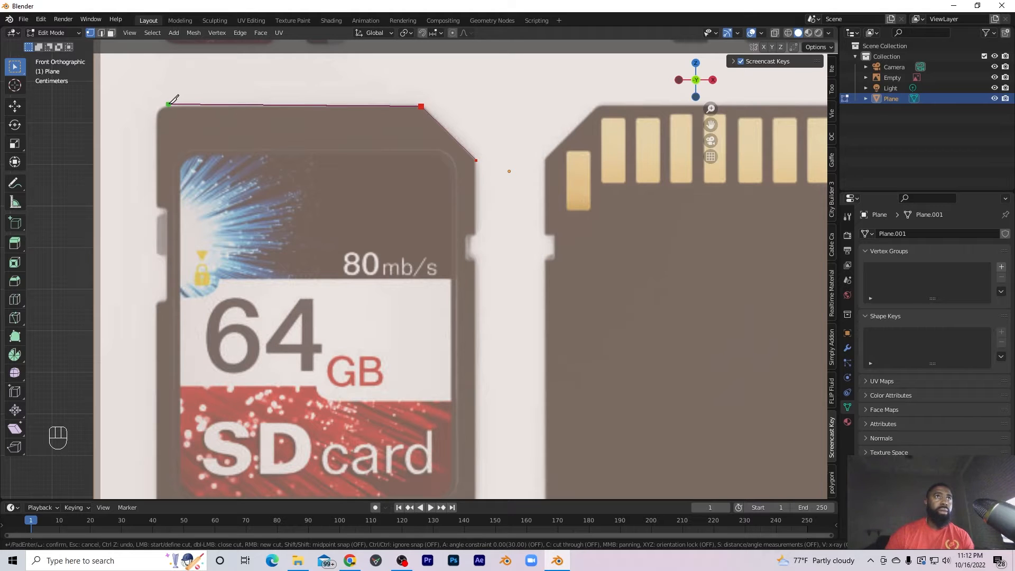
{"action": "key", "text": "a"}
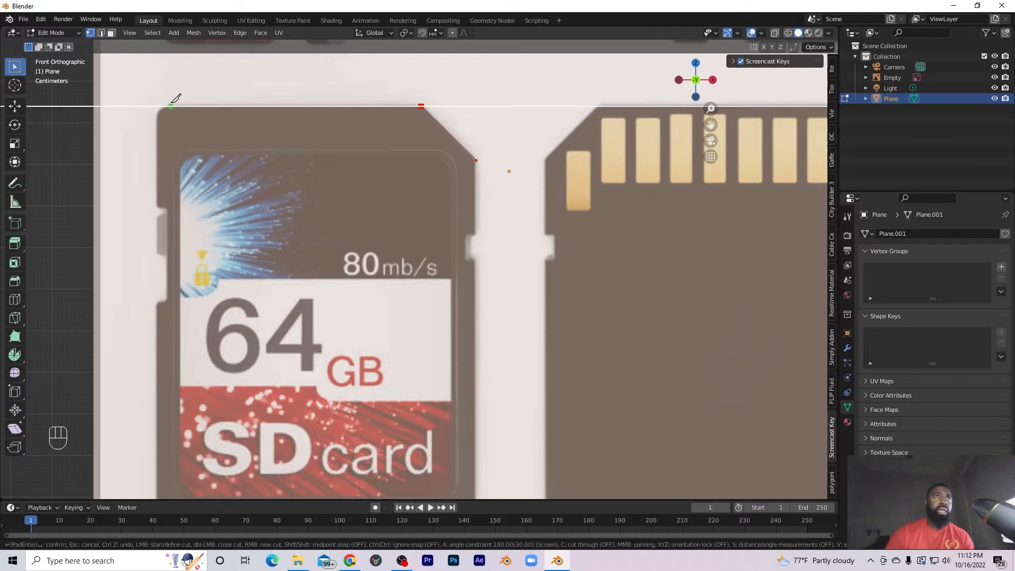
{"action": "key", "text": "a"}
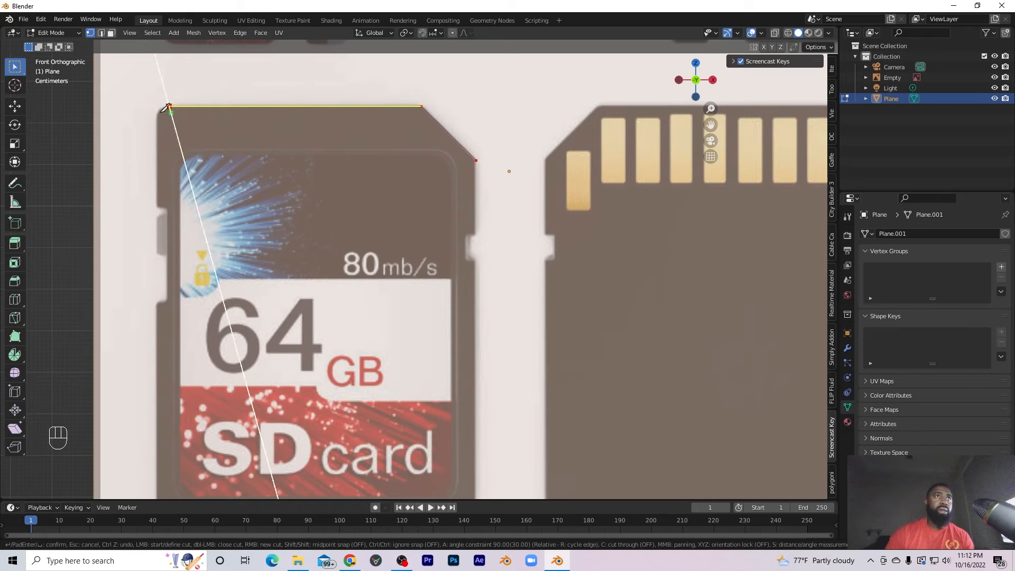
{"action": "key", "text": "a"}
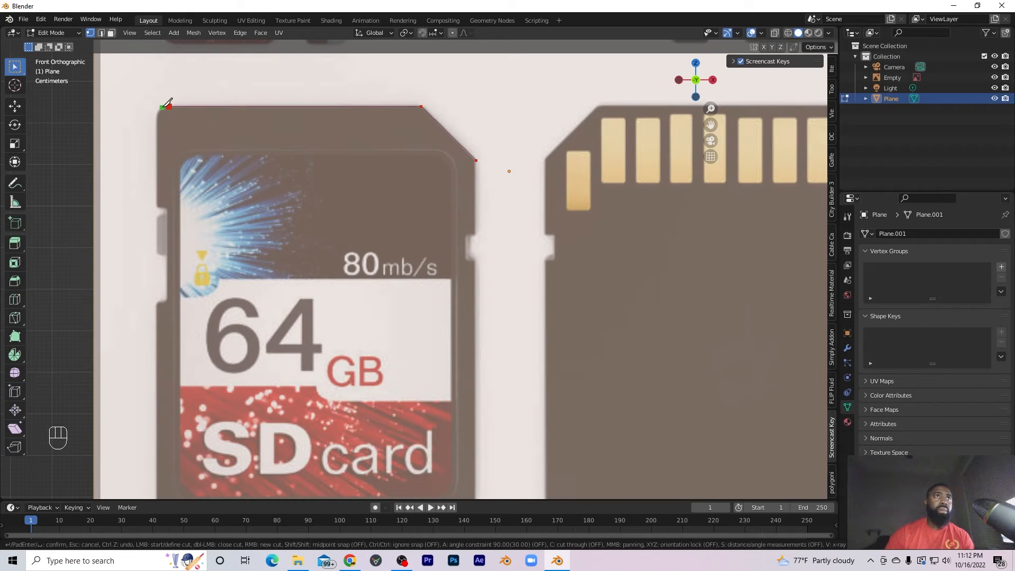
{"action": "scroll", "coordinate": [166, 103], "scroll_direction": "up", "scroll_amount": 2}
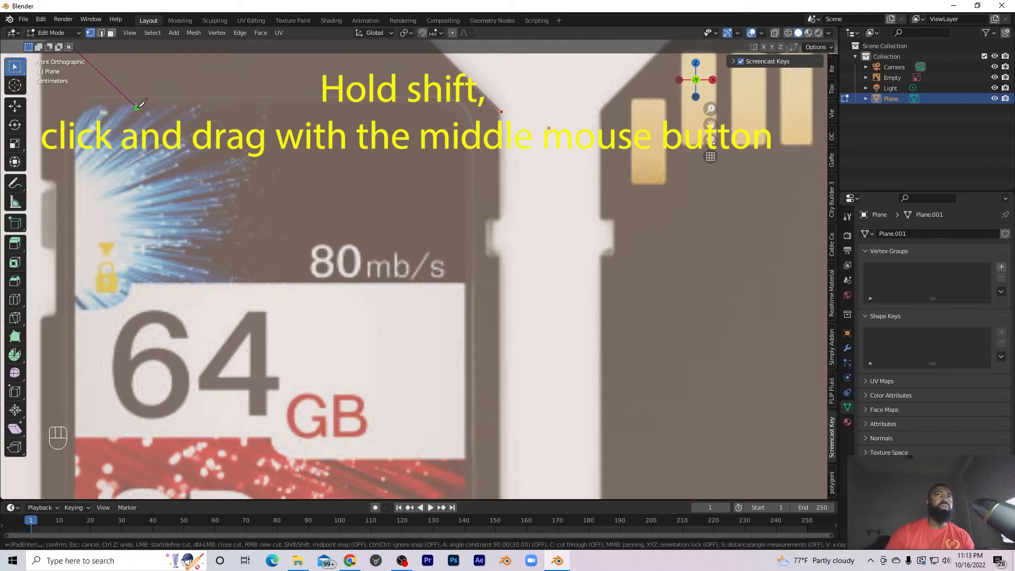
{"action": "middle_click_drag", "start_coordinate": [138, 104], "coordinate": [385, 294], "text": "shift"}
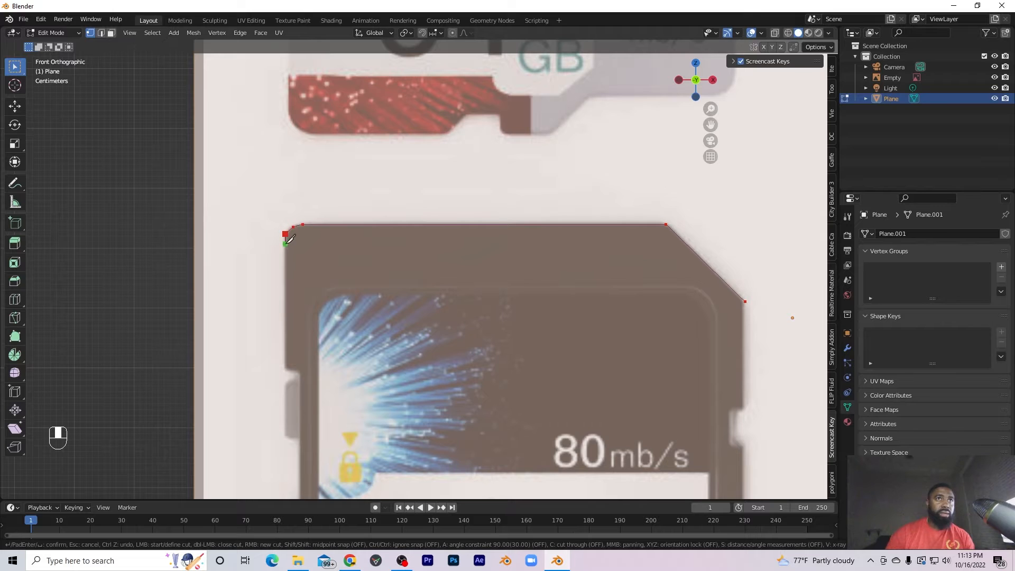
Continue the knife cut down the card's left edge, around the lock-switch notch, to the start of the bottom-left corner.
{"action": "key", "text": "a"}
{"action": "left_click", "coordinate": [285, 370]}
{"action": "key", "text": "a"}
{"action": "key", "text": "a"}
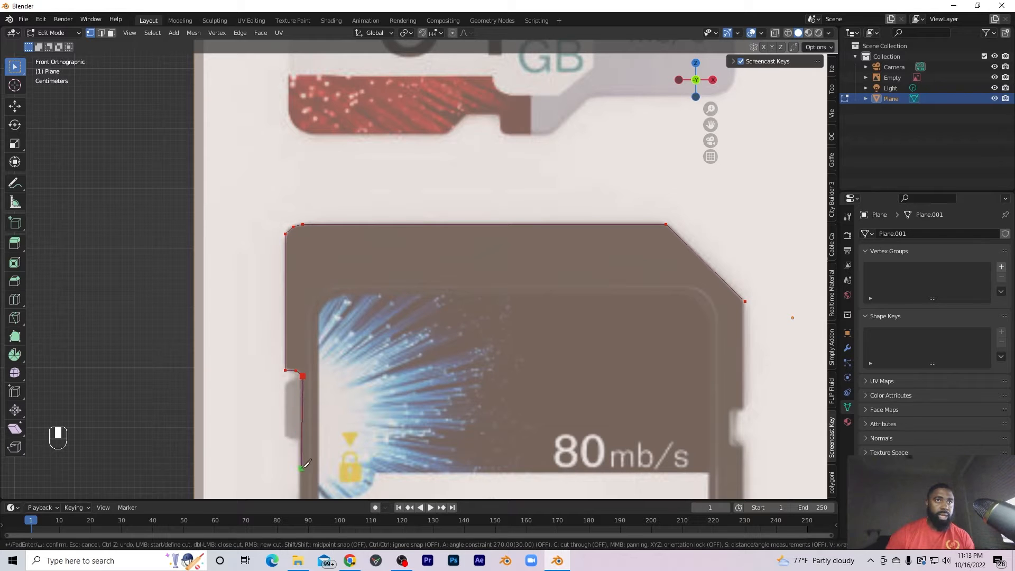
{"action": "middle_click_drag", "start_coordinate": [297, 463], "coordinate": [336, 218], "text": "shift"}
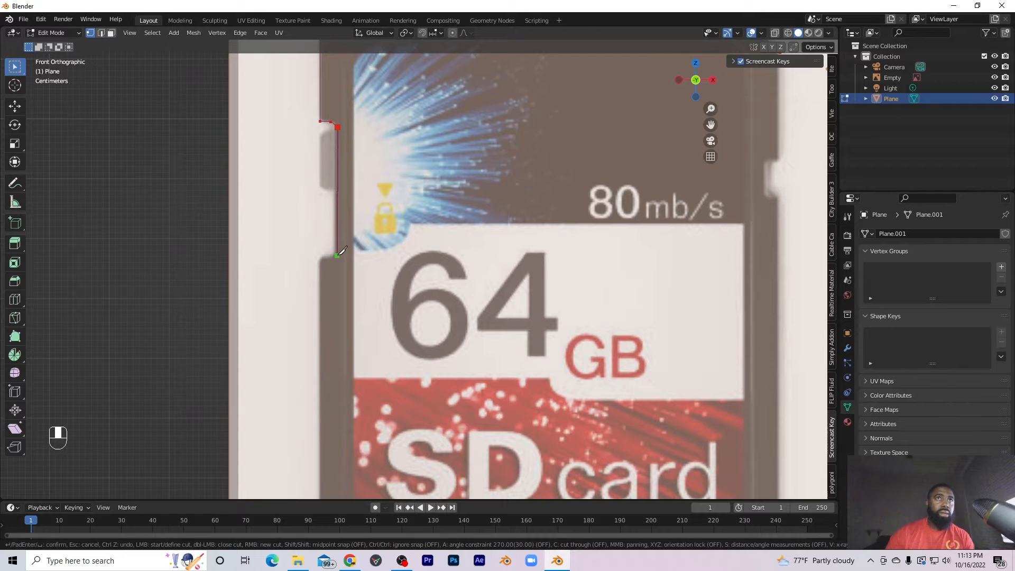
{"action": "left_click", "coordinate": [337, 254]}
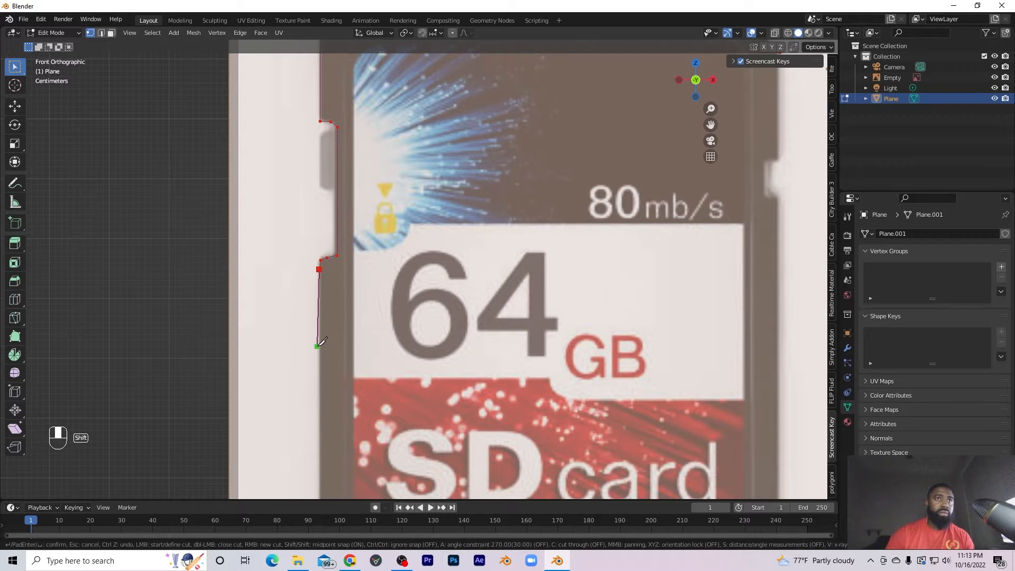
{"action": "middle_click_drag", "start_coordinate": [318, 344], "coordinate": [367, 306], "text": "shift"}
{"action": "left_click", "coordinate": [367, 305]}
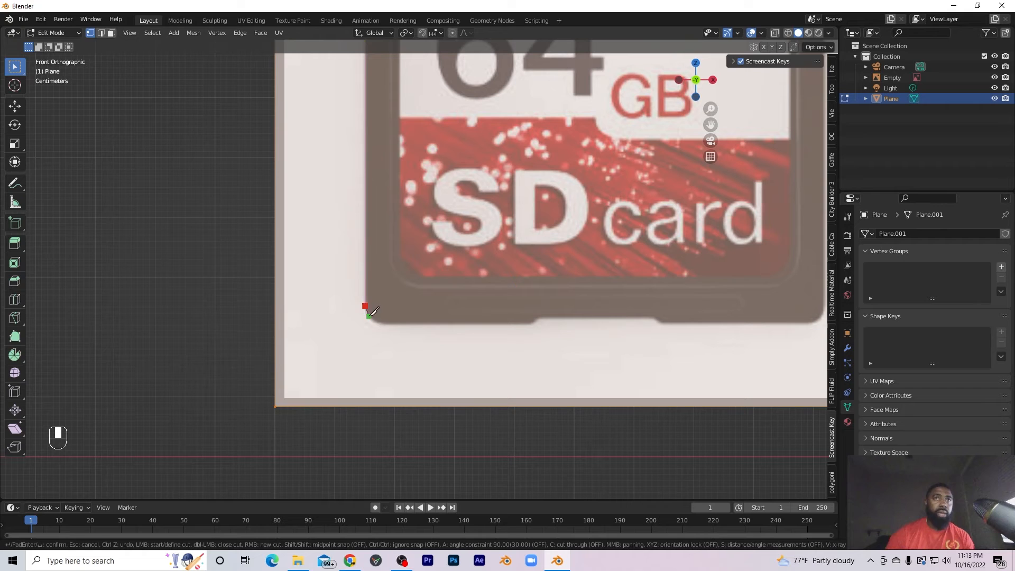
Trace the knife cut around the rounded bottom-left corner and along the bottom edge, including its shallow recess, into the bottom-right corner.
{"action": "left_click", "coordinate": [368, 315]}
{"action": "left_click", "coordinate": [379, 321]}
{"action": "left_click", "coordinate": [393, 326]}
{"action": "key", "text": "a"}
{"action": "left_click", "coordinate": [534, 325]}
{"action": "left_click", "coordinate": [539, 317]}
{"action": "left_click", "coordinate": [654, 317]}
{"action": "left_click", "coordinate": [659, 323]}
{"action": "left_click", "coordinate": [812, 323]}
{"action": "left_click", "coordinate": [818, 319]}
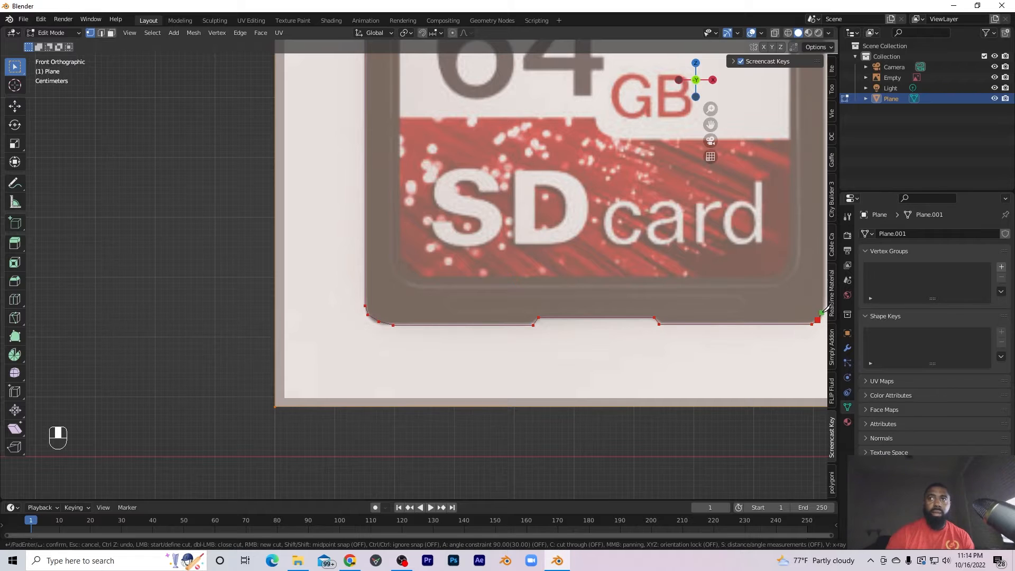
Continue the knife cut up the card's right edge and around the small notch.
{"action": "middle_click_drag", "start_coordinate": [822, 313], "coordinate": [605, 254], "text": "shift"}
{"action": "left_click", "coordinate": [595, 234]}
{"action": "middle_click_drag", "start_coordinate": [601, 216], "coordinate": [601, 184], "text": "shift"}
{"action": "left_click", "coordinate": [597, 185]}
{"action": "left_click", "coordinate": [587, 185]}
{"action": "left_click", "coordinate": [584, 180]}
{"action": "left_click", "coordinate": [585, 160]}
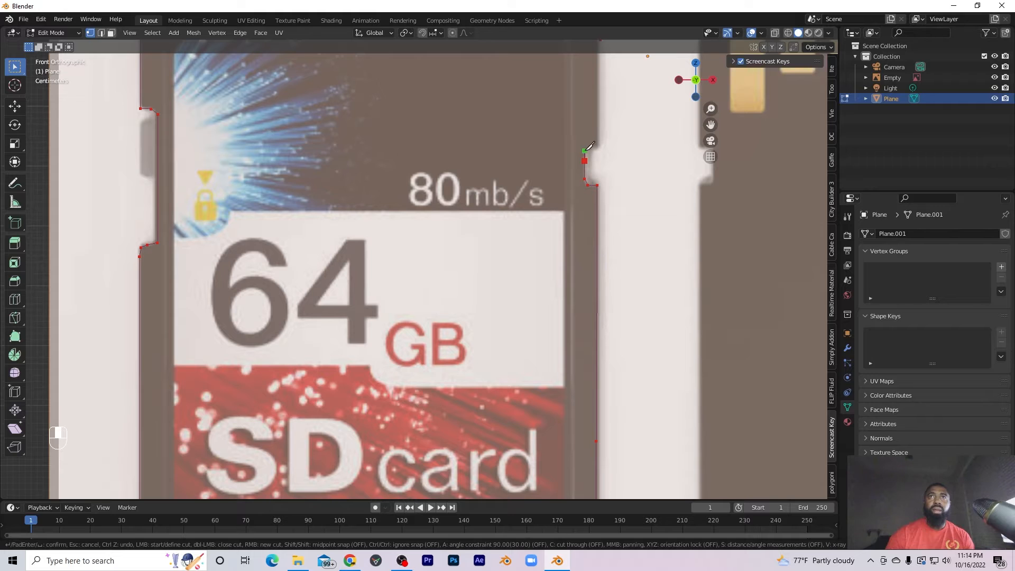
{"action": "left_click", "coordinate": [599, 150]}
Close the knife outline at its first point on the slanted corner and confirm the cut.
{"action": "middle_click_drag", "start_coordinate": [599, 149], "coordinate": [603, 268], "text": "shift"}
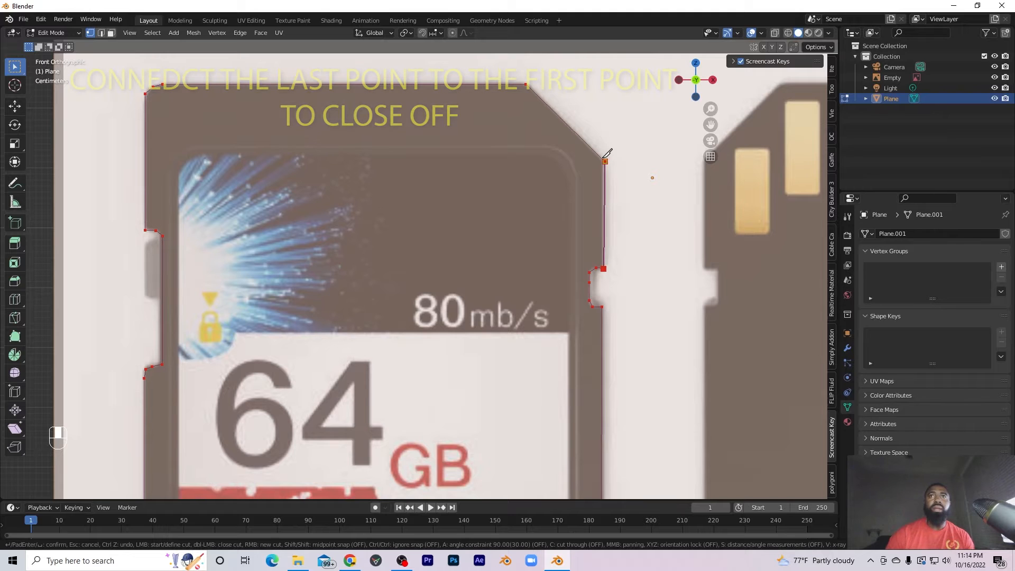
{"action": "left_click", "coordinate": [605, 160]}
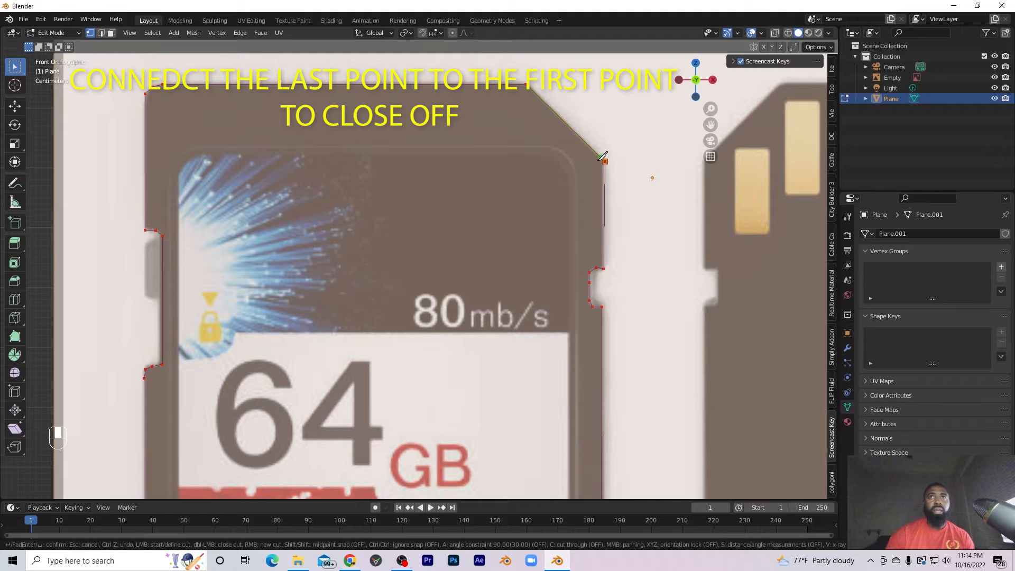
{"action": "left_click", "coordinate": [605, 161]}
{"action": "key", "text": "Return"}
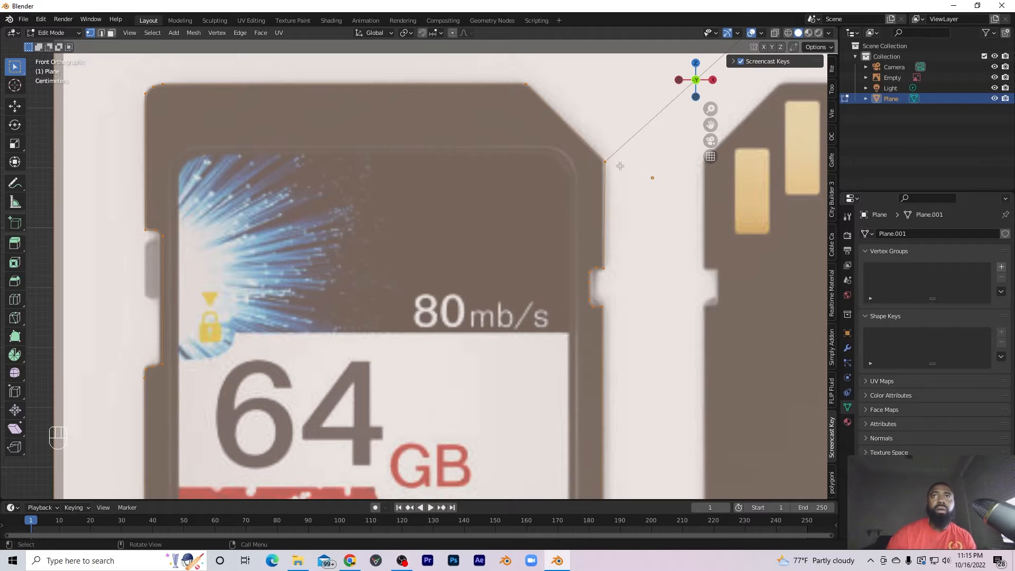
Move the vertex at the chamfer's lower end about -0.0055 m in X and 0.0043 m in Z onto the reference corner.
{"action": "left_click", "coordinate": [604, 162]}
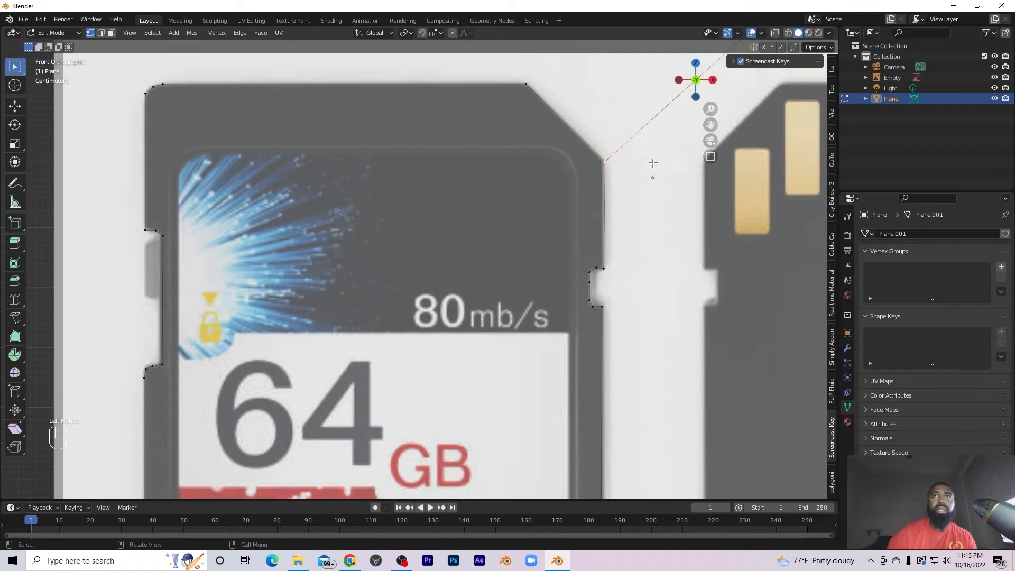
{"action": "scroll", "coordinate": [653, 163], "scroll_direction": "up", "scroll_amount": 2}
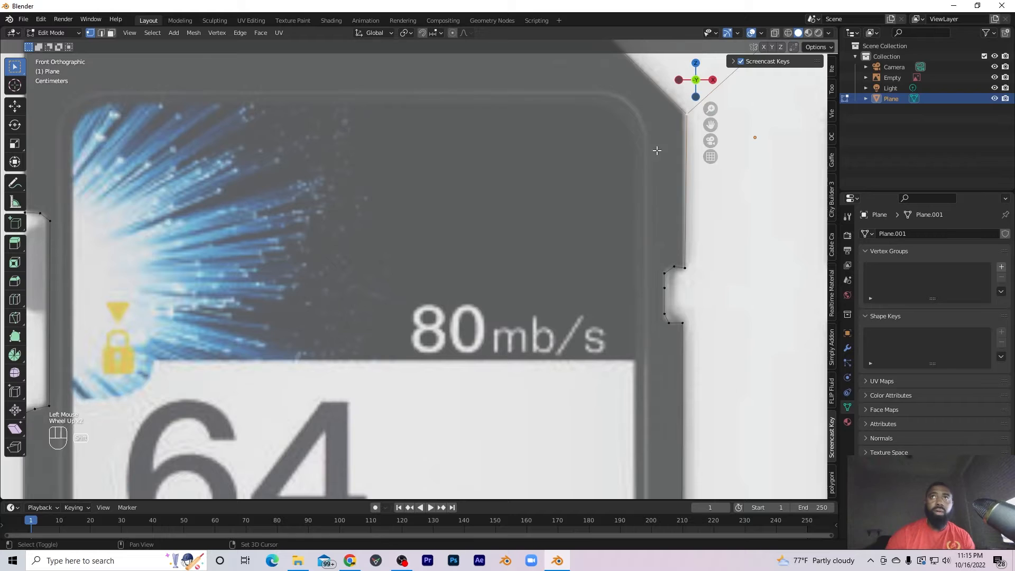
{"action": "middle_click_drag", "start_coordinate": [656, 150], "coordinate": [524, 229], "text": "shift"}
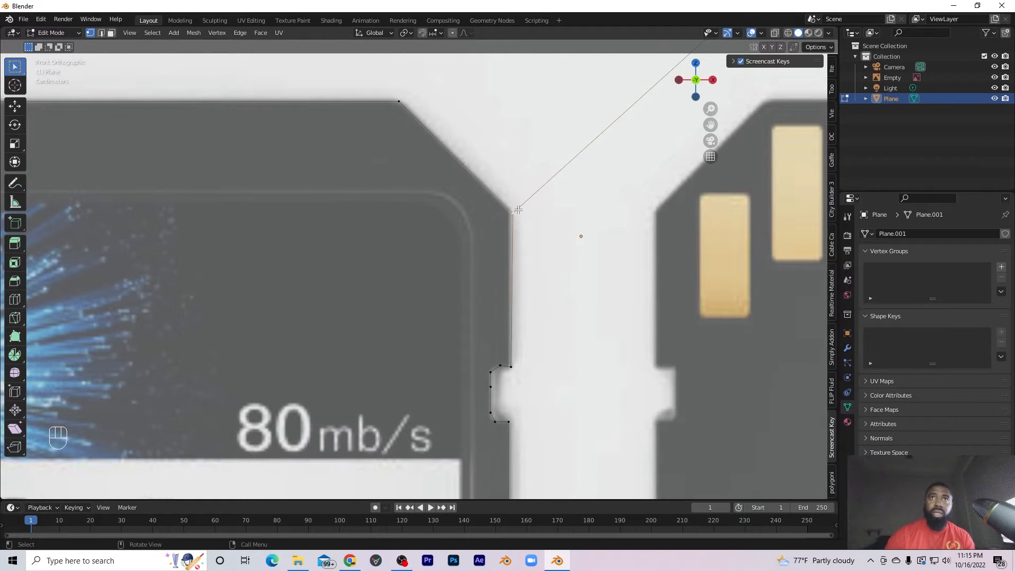
{"action": "key", "text": "g"}
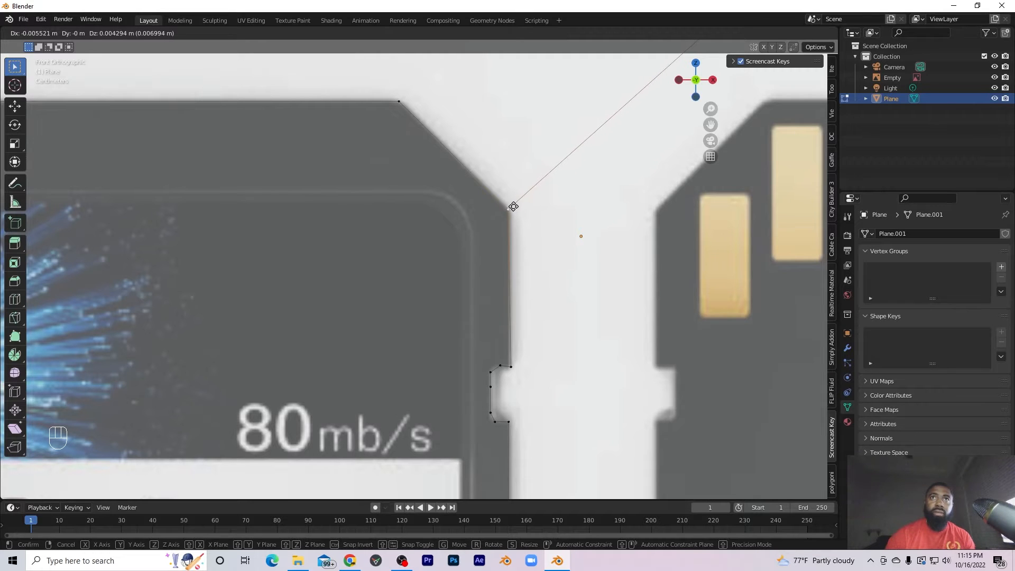
{"action": "left_click", "coordinate": [513, 207]}
Examine the cut outline against the reference image at an angle and in front view.
{"action": "middle_click_drag", "start_coordinate": [556, 231], "coordinate": [520, 238]}
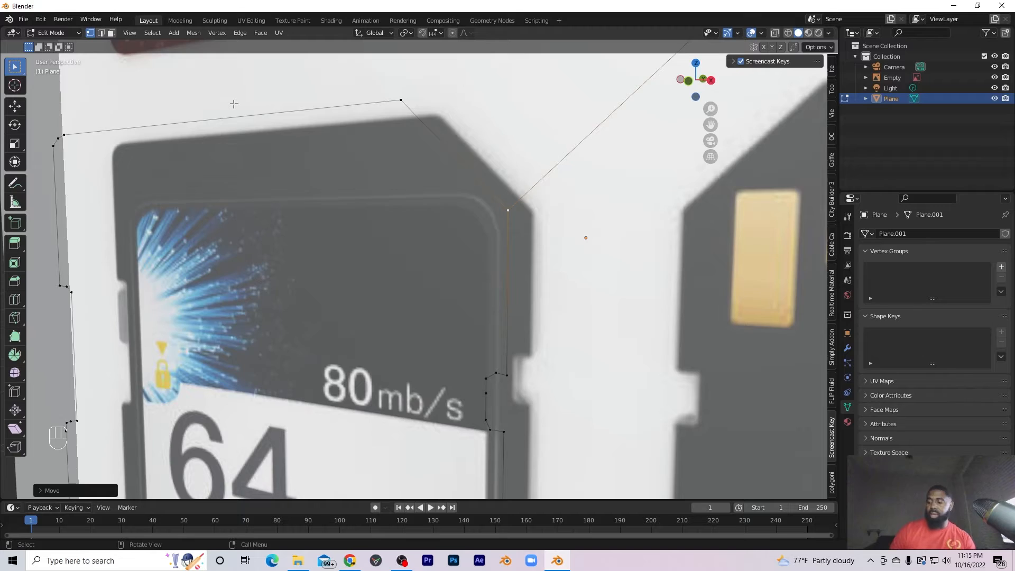
{"action": "key", "text": "KP_1"}
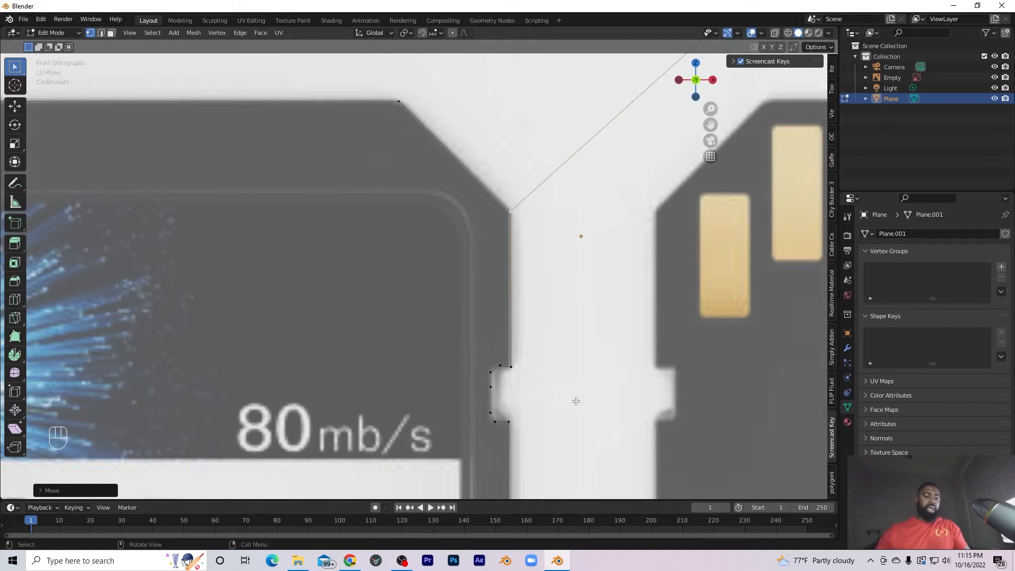
{"action": "key", "text": "grave"}
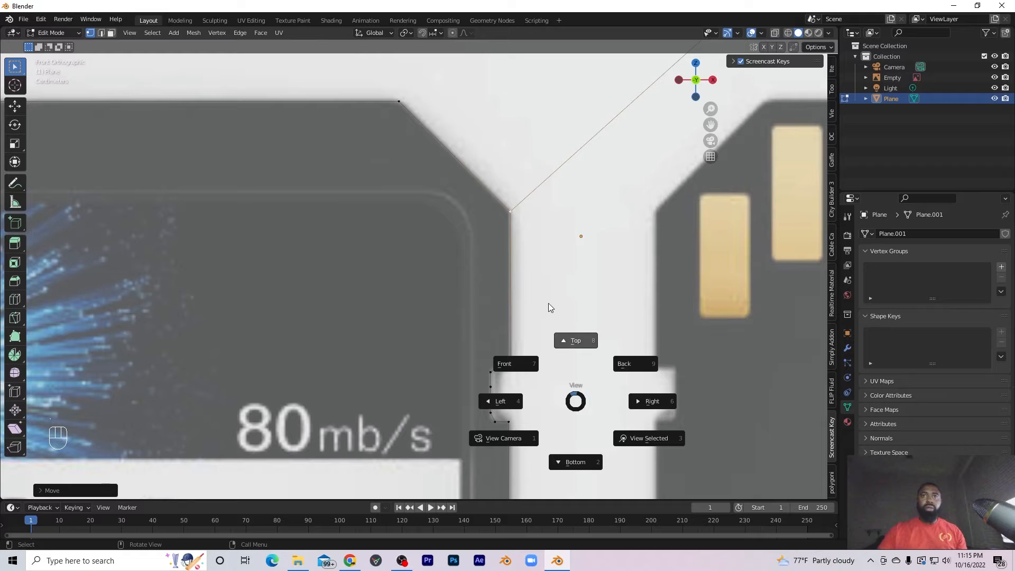
{"action": "left_click", "coordinate": [521, 368]}
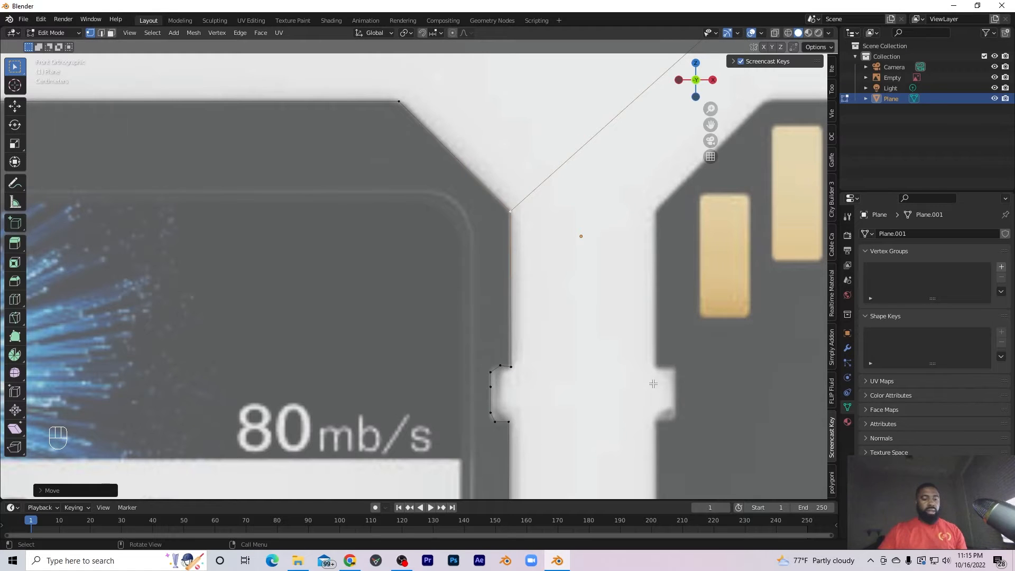
{"action": "key", "text": "grave"}
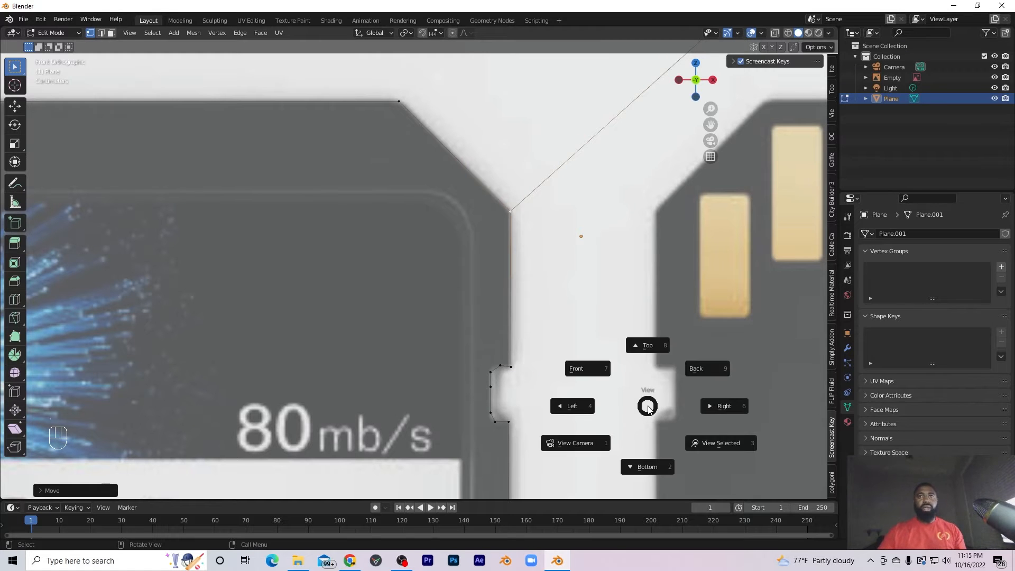
{"action": "left_click", "coordinate": [645, 344]}
{"action": "key", "text": "grave"}
{"action": "left_click", "coordinate": [595, 307]}
{"action": "scroll", "coordinate": [578, 313], "scroll_direction": "down", "scroll_amount": 1}
{"action": "scroll", "coordinate": [577, 312], "scroll_direction": "down", "scroll_amount": 2}
{"action": "scroll", "coordinate": [564, 331], "scroll_direction": "down", "scroll_amount": 2}
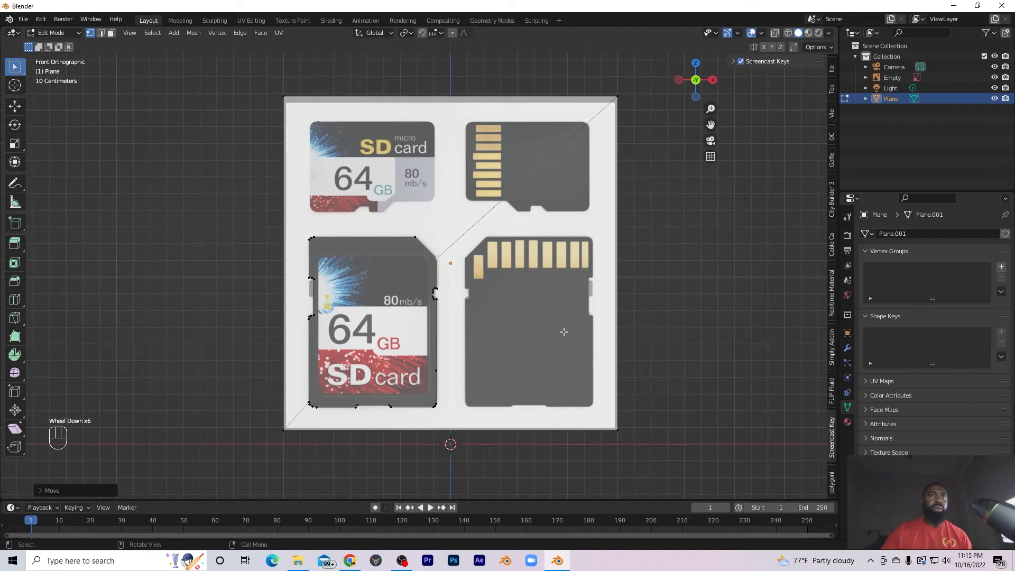
{"action": "scroll", "coordinate": [563, 334], "scroll_direction": "up", "scroll_amount": 4}
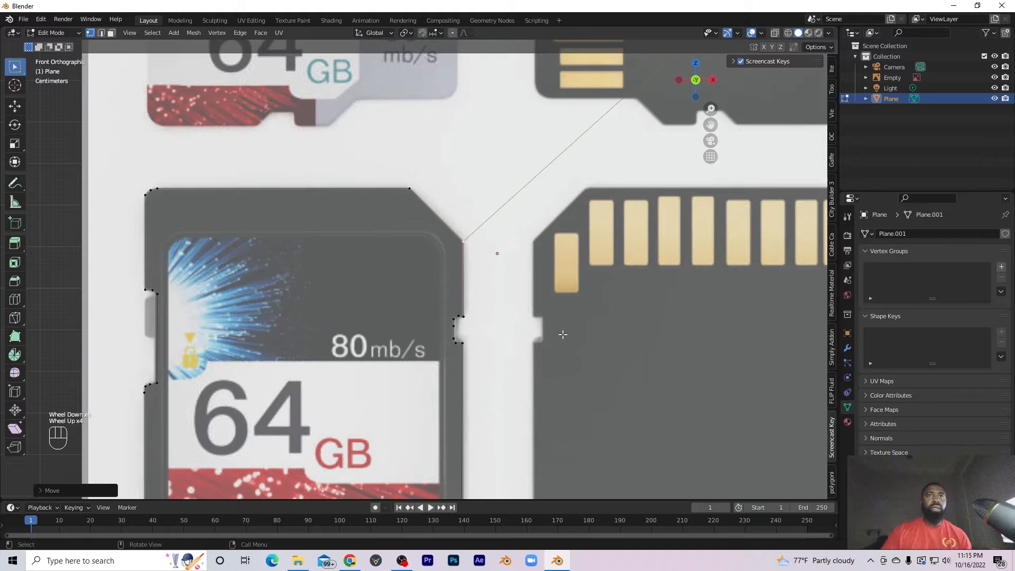
{"action": "scroll", "coordinate": [563, 334], "scroll_direction": "down", "scroll_amount": 2}
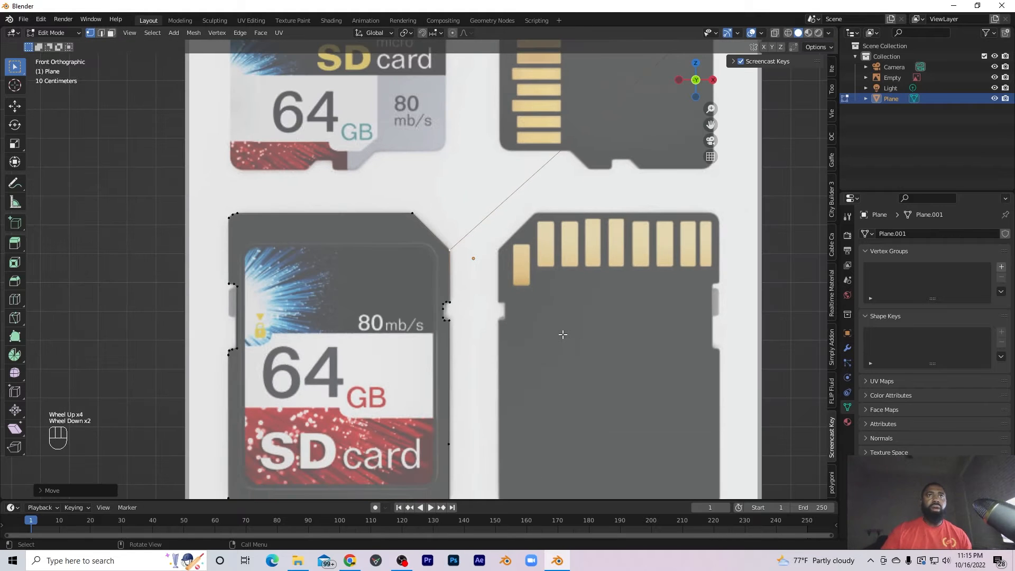
Select the SD card face in face mode, invert the selection, and delete the surrounding plane faces.
{"action": "left_click", "coordinate": [111, 33]}
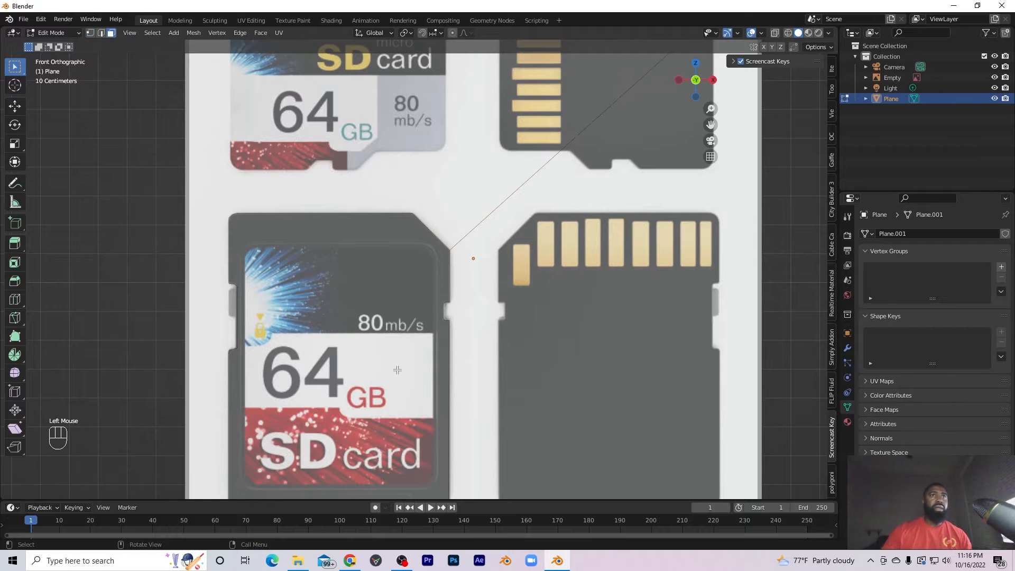
{"action": "left_click", "coordinate": [349, 313]}
{"action": "scroll", "coordinate": [501, 262], "scroll_direction": "down", "scroll_amount": 3}
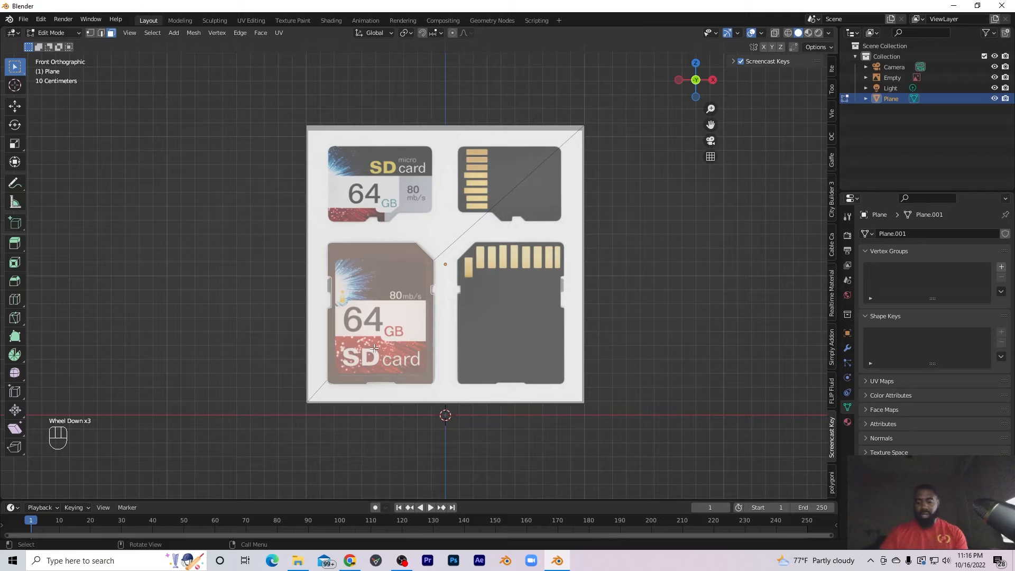
{"action": "key", "text": "ctrl"}
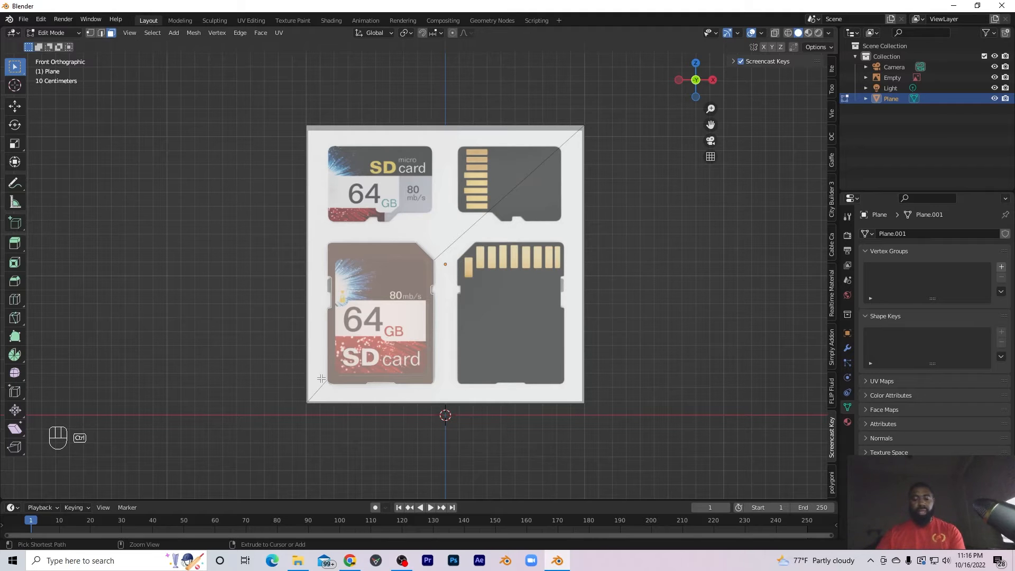
{"action": "key", "text": "ctrl+i"}
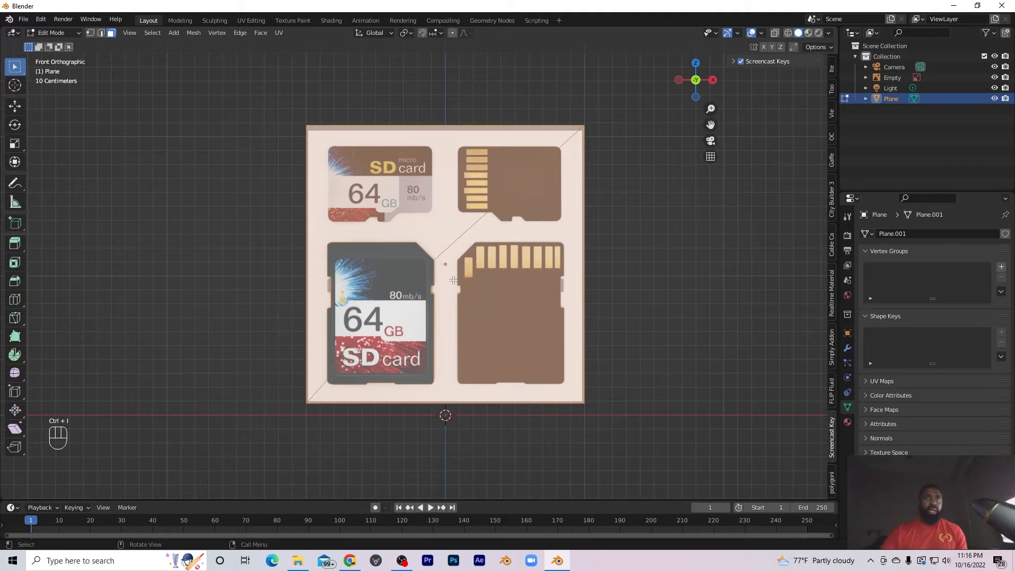
{"action": "key", "text": "x"}
{"action": "left_click", "coordinate": [432, 304]}
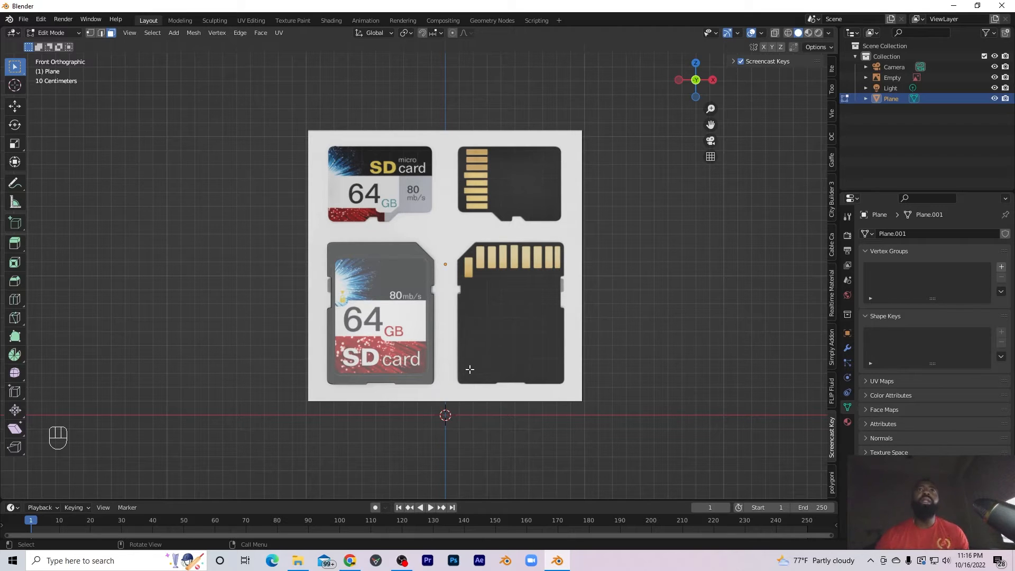
{"action": "scroll", "coordinate": [413, 328], "scroll_direction": "up", "scroll_amount": 3}
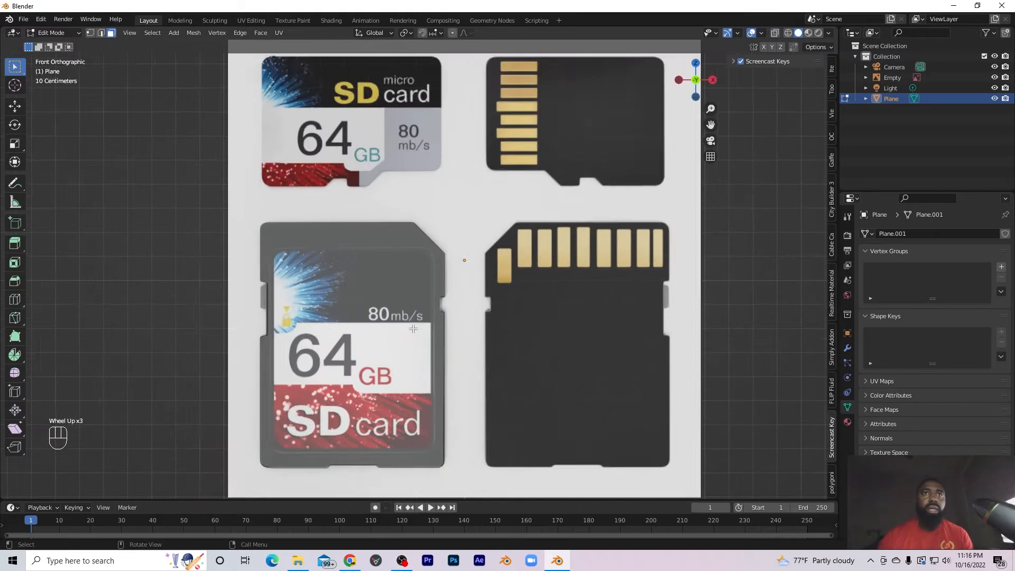
{"action": "scroll", "coordinate": [413, 328], "scroll_direction": "up", "scroll_amount": 1}
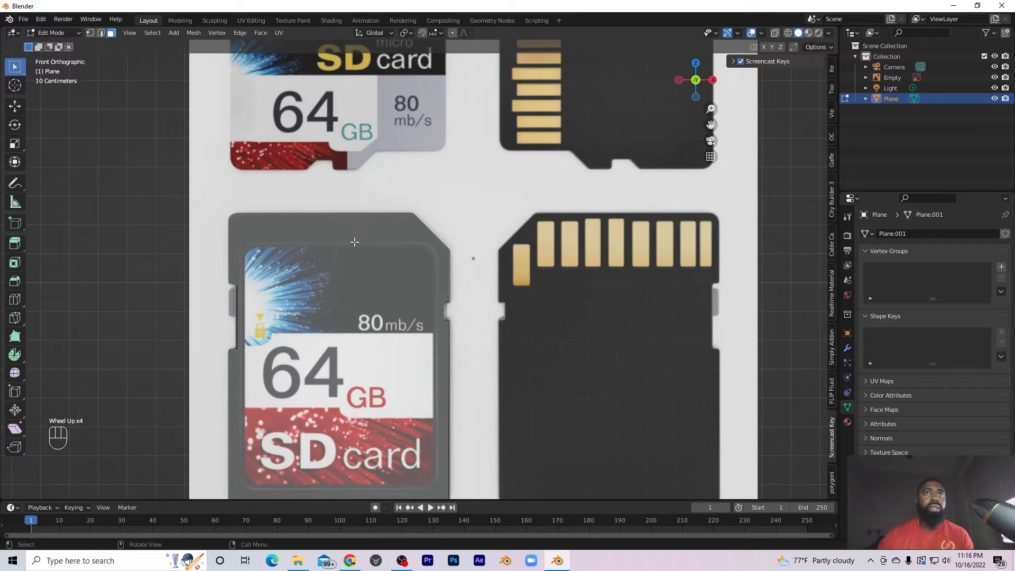
{"action": "scroll", "coordinate": [352, 364], "scroll_direction": "down", "scroll_amount": 2}
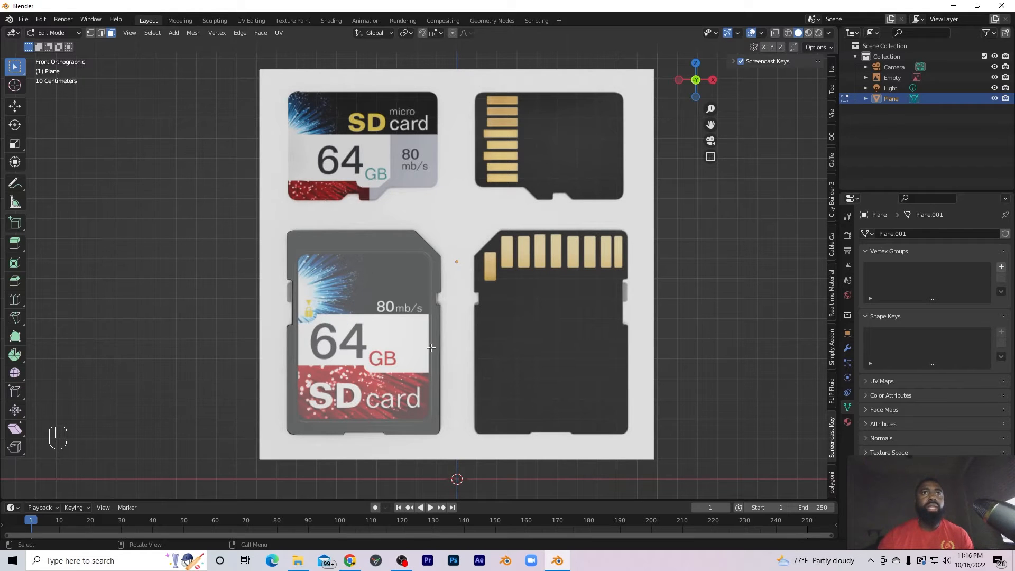
{"action": "mouse_move", "coordinate": [397, 306]}
{"action": "middle_mouse_down"}
{"action": "mouse_move", "coordinate": [301, 318]}
{"action": "mouse_move", "coordinate": [278, 331]}
{"action": "mouse_move", "coordinate": [363, 329]}
{"action": "mouse_move", "coordinate": [394, 304]}
{"action": "middle_mouse_up"}
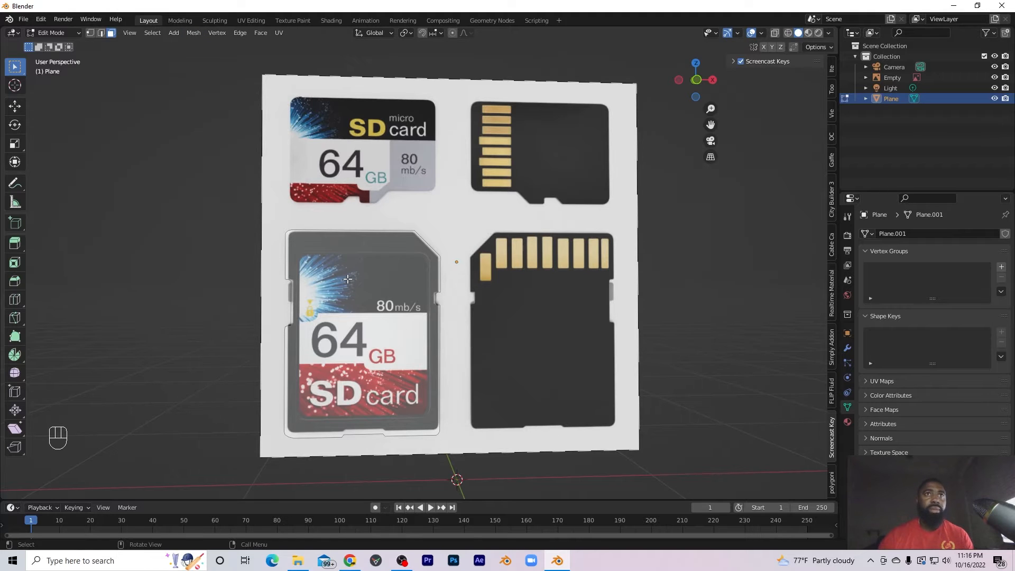
{"action": "key", "text": "KP_1"}
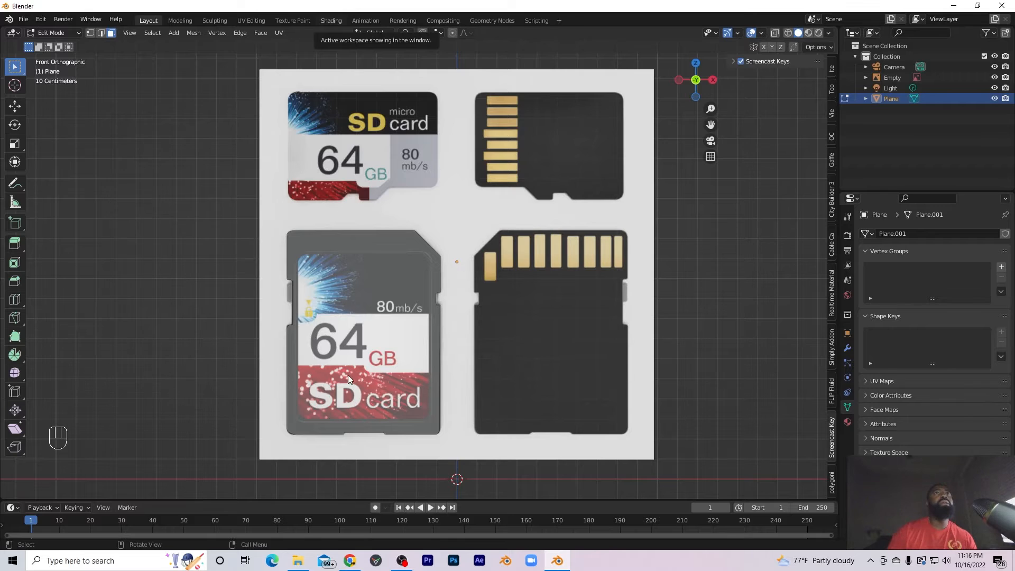
Switch to the Shading workspace, return the plane to Object Mode, and create a new material for it.
{"action": "left_click", "coordinate": [330, 20]}
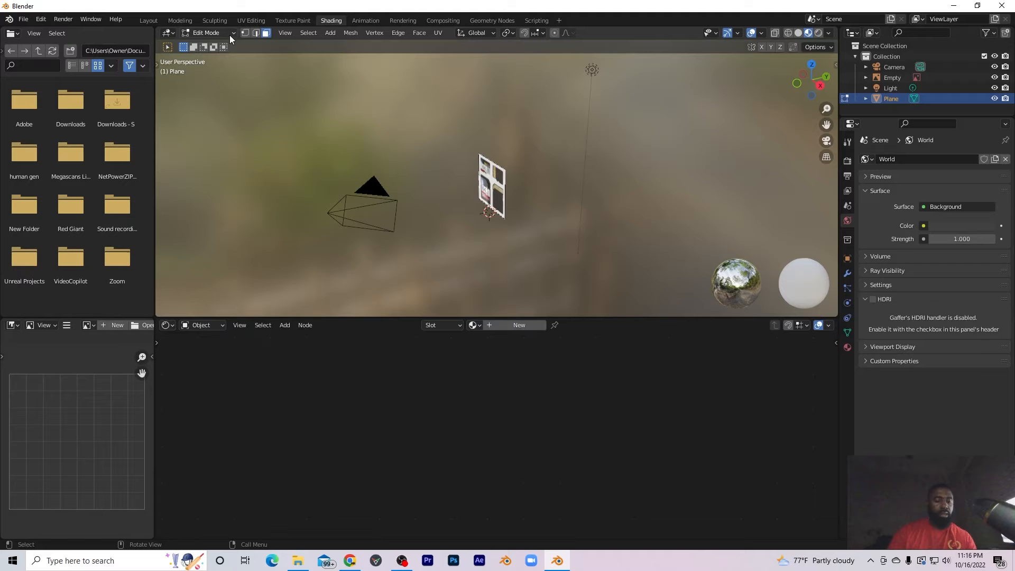
{"action": "key", "text": "Tab"}
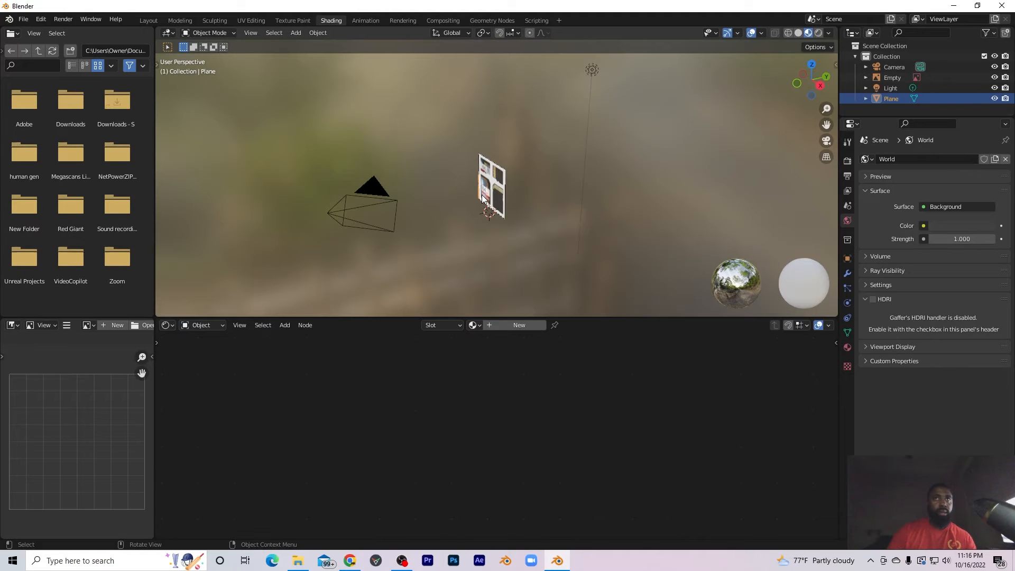
{"action": "middle_click_drag", "start_coordinate": [484, 198], "coordinate": [540, 164]}
{"action": "scroll", "coordinate": [484, 214], "scroll_direction": "up", "scroll_amount": 5}
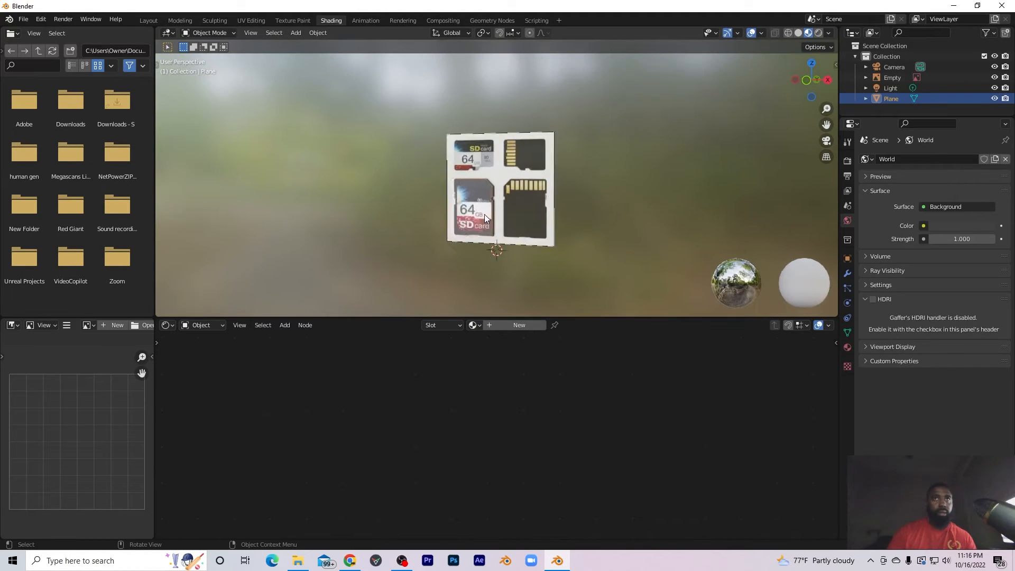
{"action": "mouse_move", "coordinate": [484, 213]}
{"action": "middle_mouse_down"}
{"action": "mouse_move", "coordinate": [406, 219]}
{"action": "mouse_move", "coordinate": [485, 223]}
{"action": "middle_mouse_up"}
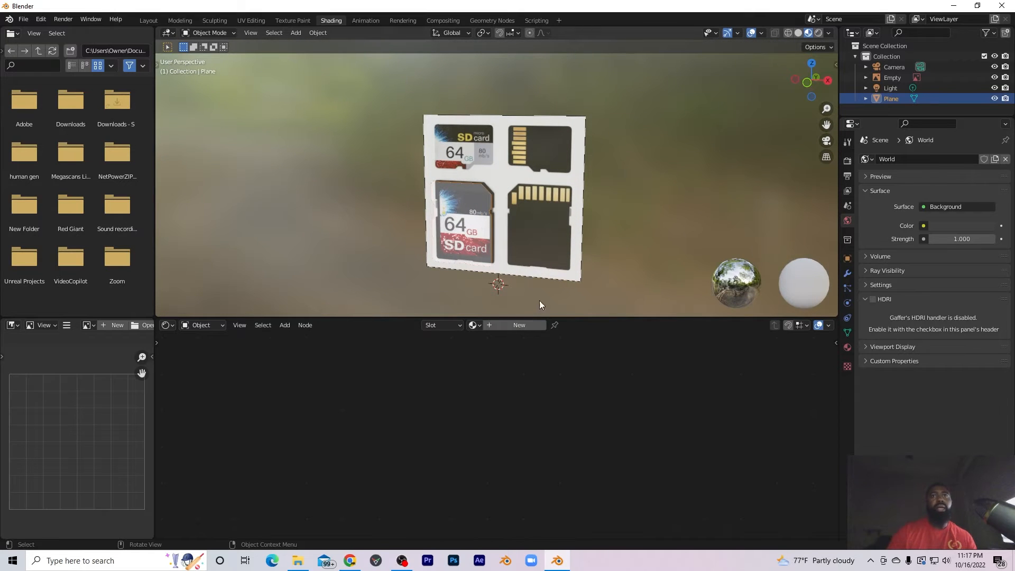
{"action": "left_click", "coordinate": [536, 327]}
{"action": "left_click", "coordinate": [474, 342]}
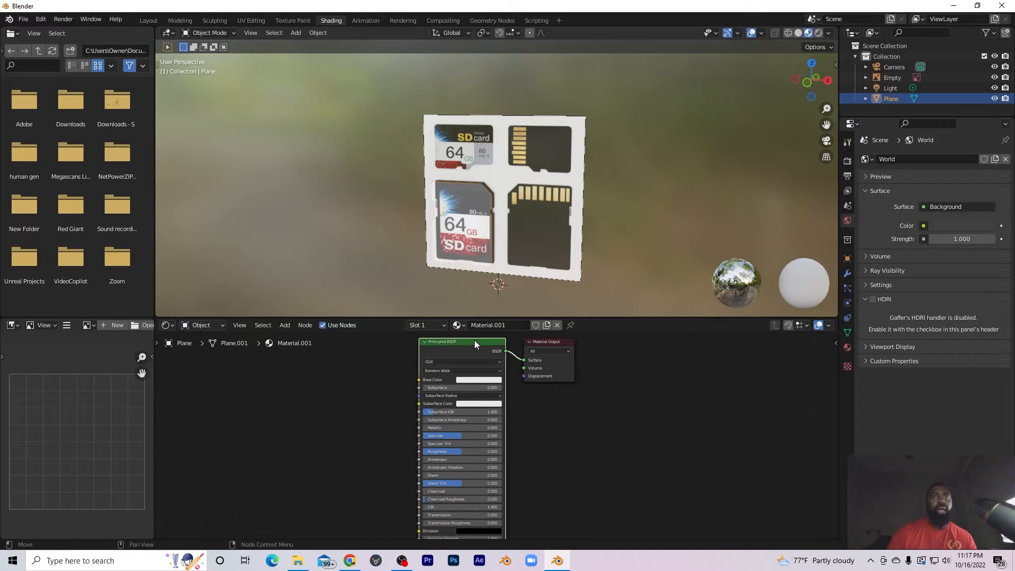
Search the add-ons for "node" in the preferences to check that Node Wrangler is enabled, and save the preferences.
{"action": "left_click", "coordinate": [40, 20]}
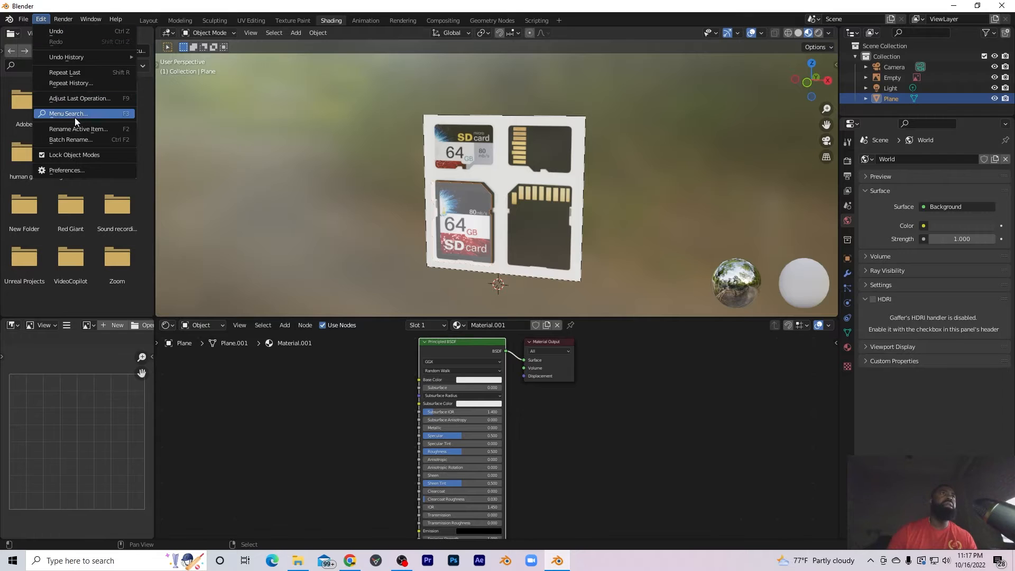
{"action": "left_click", "coordinate": [100, 176]}
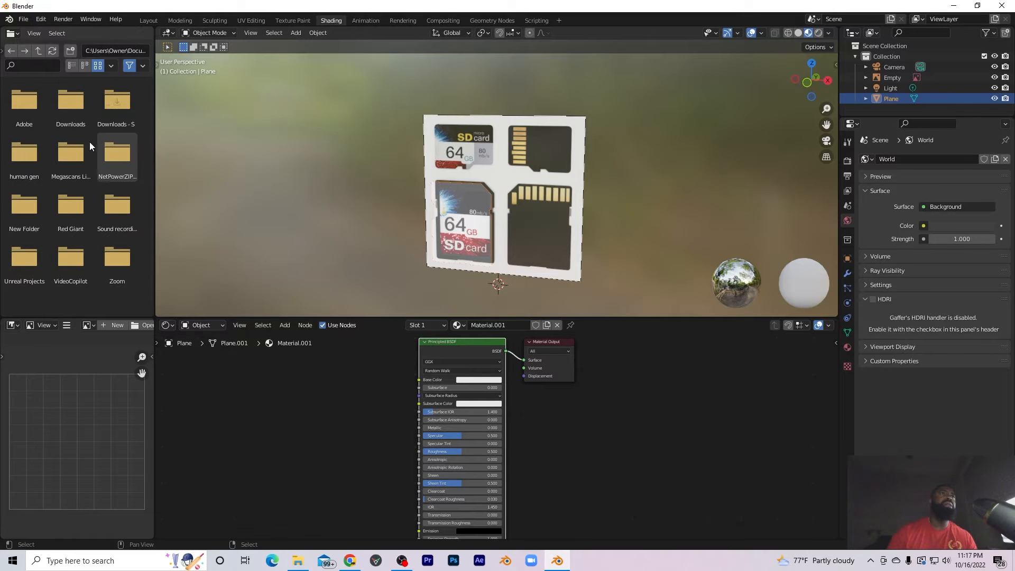
{"action": "left_click", "coordinate": [39, 20]}
{"action": "left_click", "coordinate": [64, 168]}
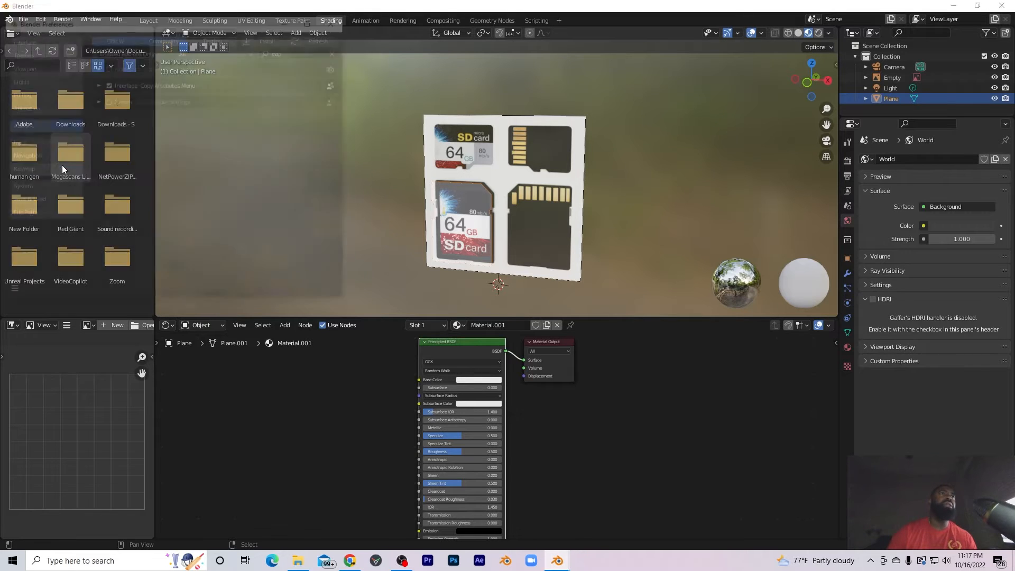
{"action": "left_click", "coordinate": [297, 50]}
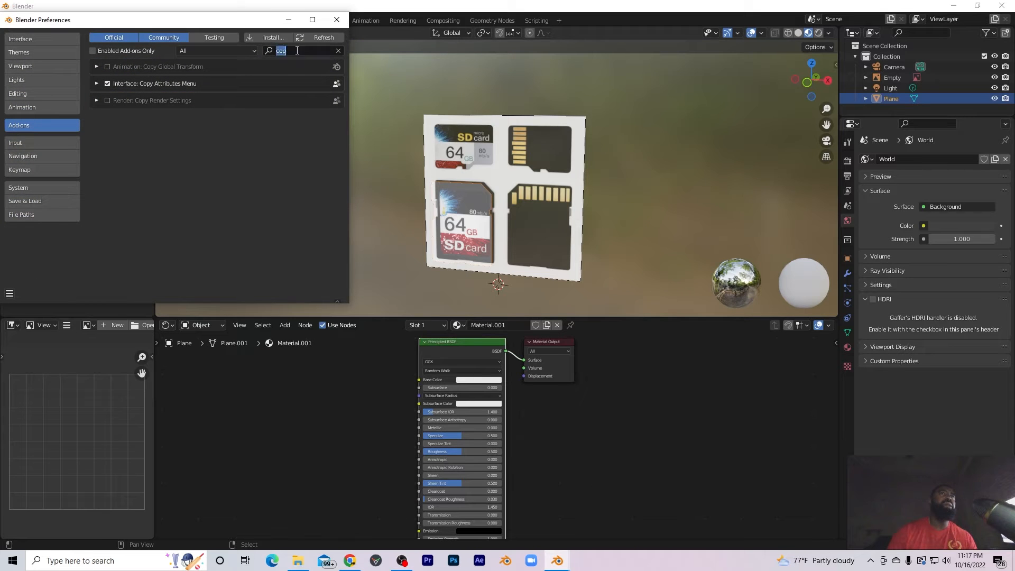
{"action": "type", "text": "node"}
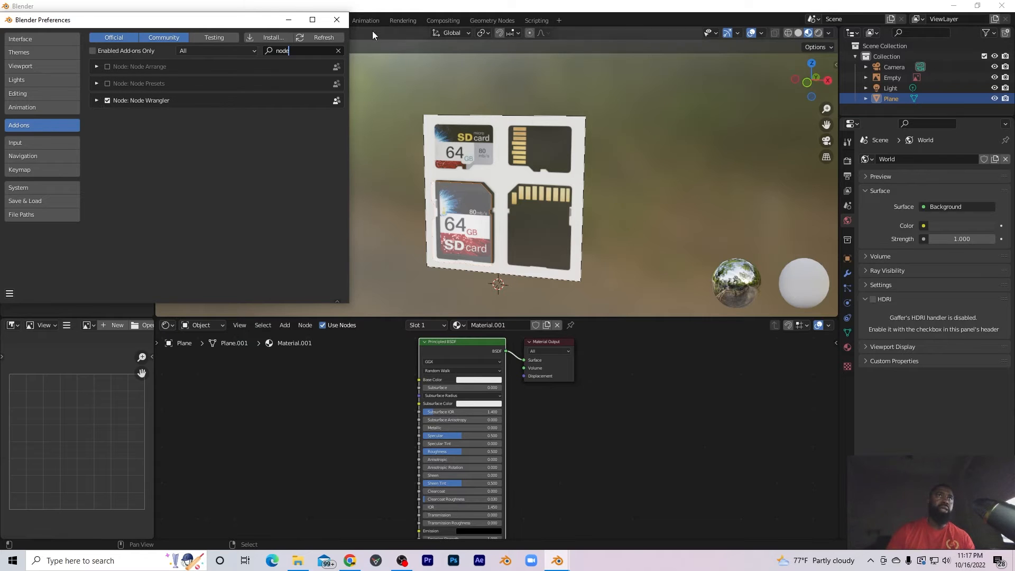
{"action": "left_click", "coordinate": [9, 294]}
{"action": "left_click", "coordinate": [34, 267]}
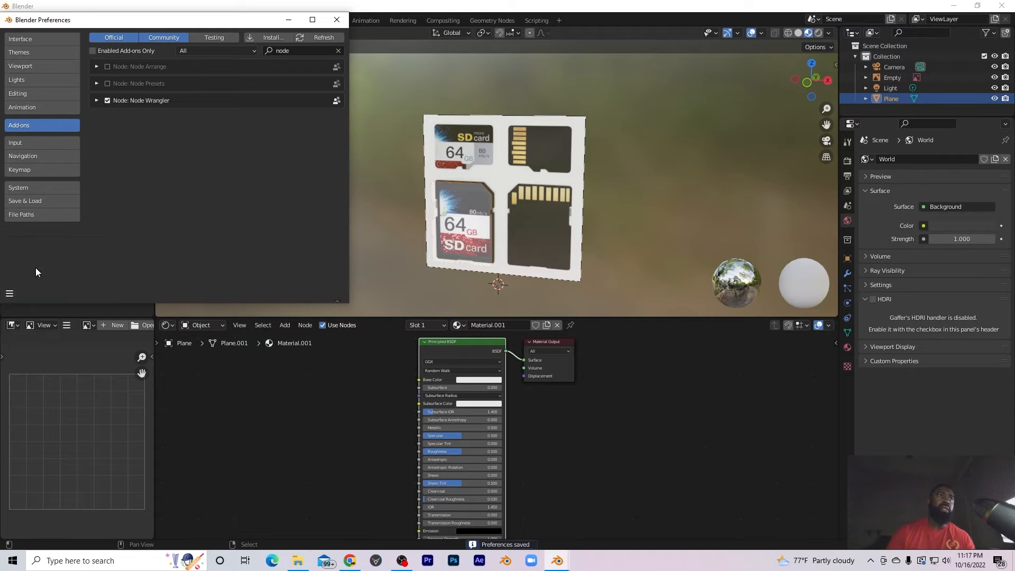
{"action": "left_click", "coordinate": [337, 20]}
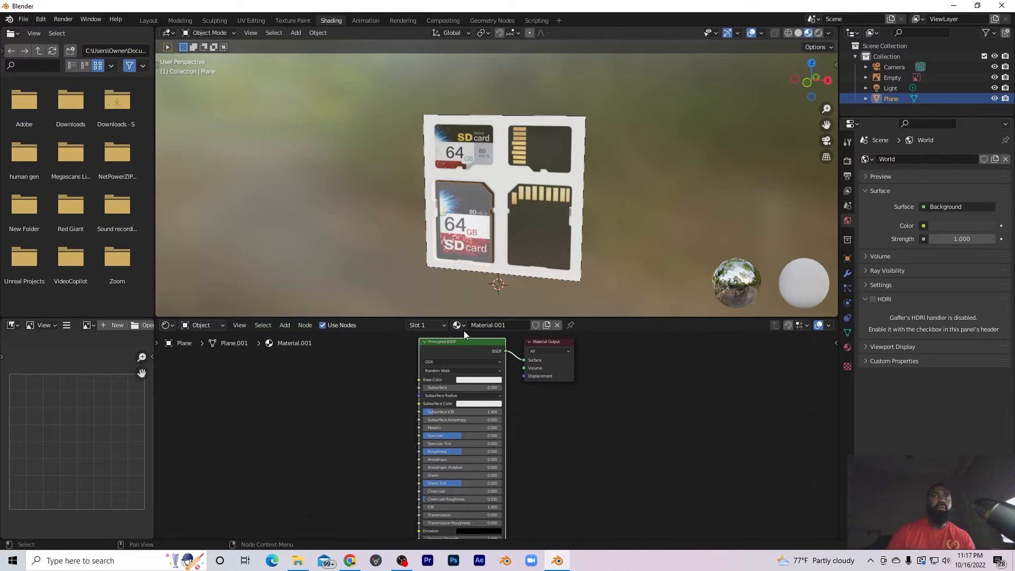
Add a texture setup with mapping nodes to the Principled BSDF and load sd card image.jpg from the references folder into it.
{"action": "key", "text": "ctrl+t"}
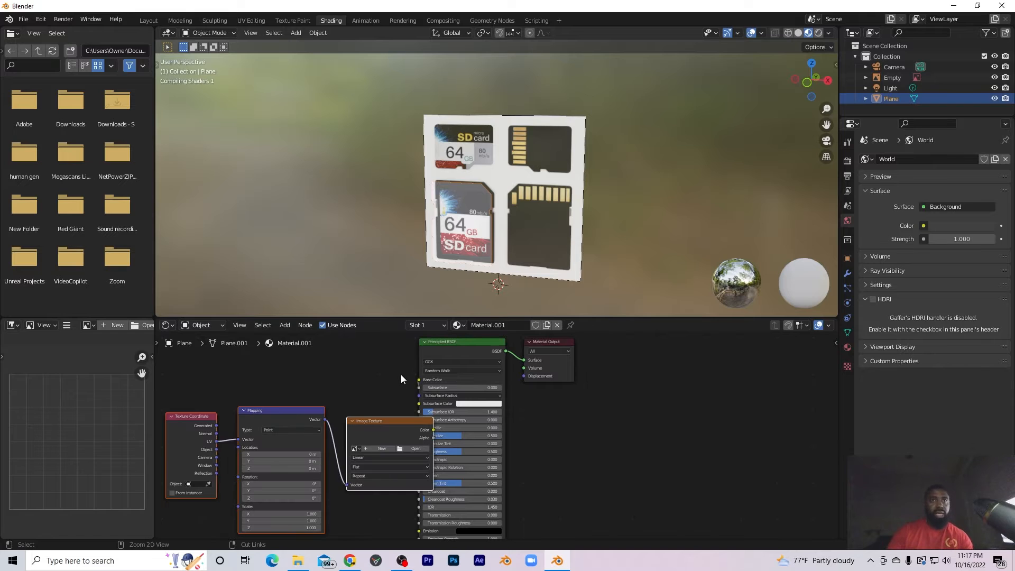
{"action": "left_click_drag", "start_coordinate": [380, 422], "coordinate": [304, 376]}
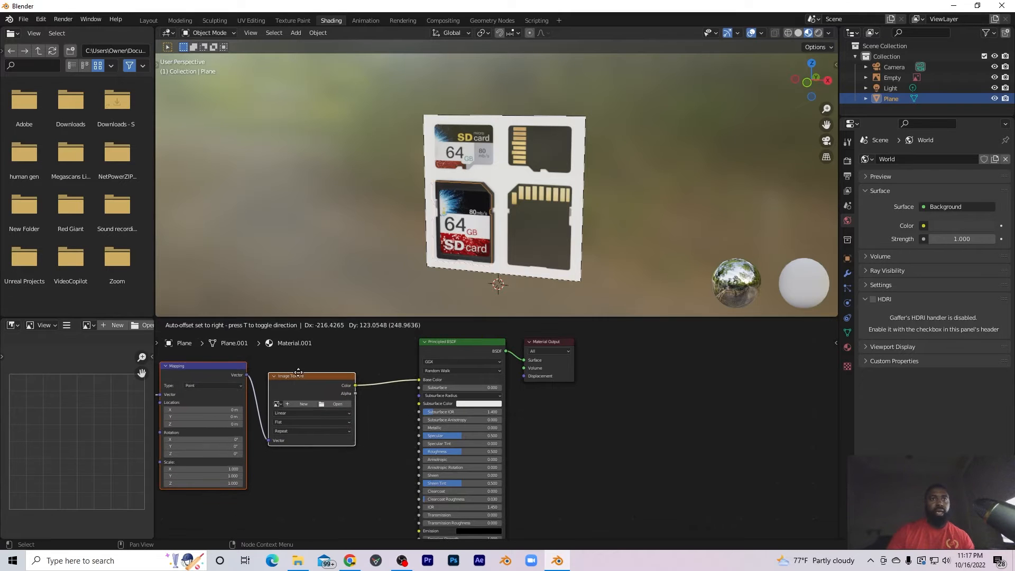
{"action": "left_click", "coordinate": [339, 405]}
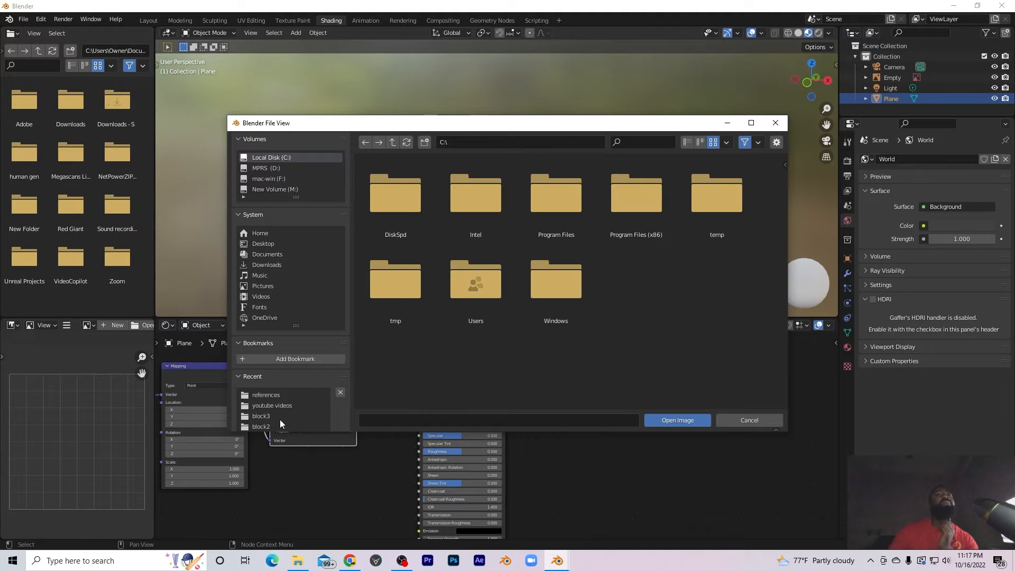
{"action": "left_click", "coordinate": [292, 395]}
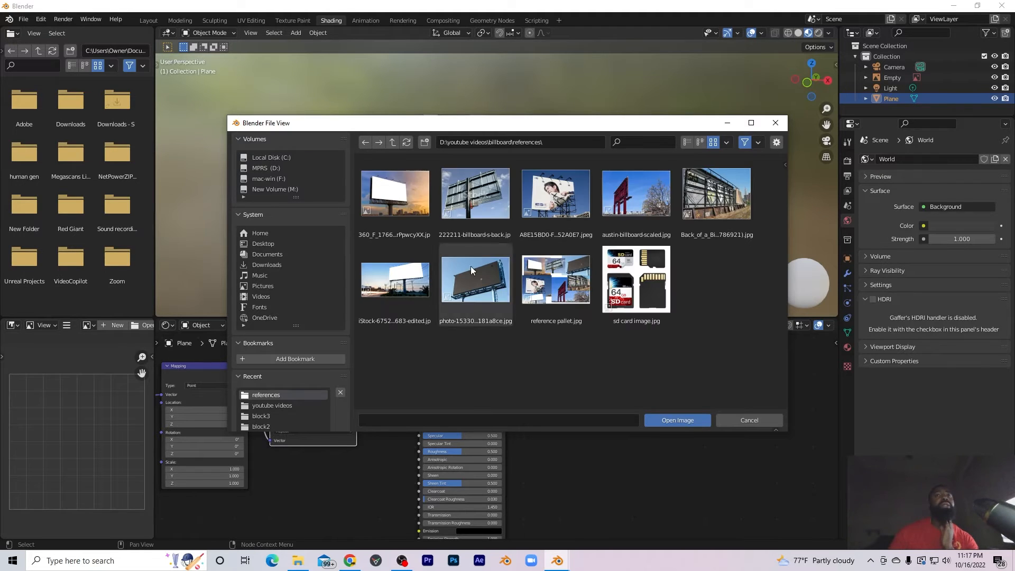
{"action": "left_click", "coordinate": [636, 280]}
{"action": "left_click", "coordinate": [675, 420]}
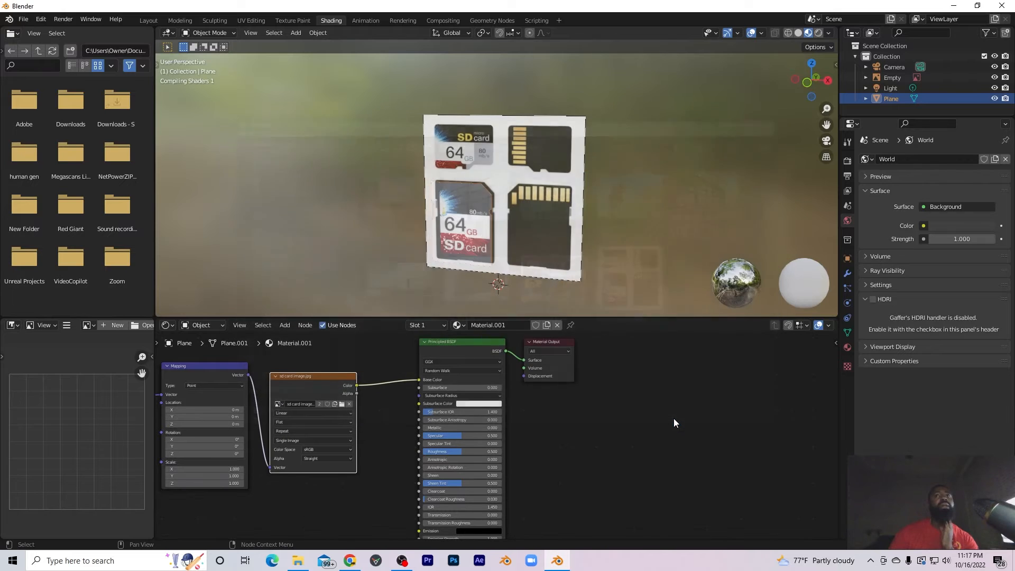
Select the reference image empty and set its opacity to 1.000.
{"action": "mouse_move", "coordinate": [532, 222]}
{"action": "middle_mouse_down"}
{"action": "mouse_move", "coordinate": [585, 198]}
{"action": "mouse_move", "coordinate": [652, 219]}
{"action": "mouse_move", "coordinate": [483, 221]}
{"action": "mouse_move", "coordinate": [518, 220]}
{"action": "middle_mouse_up"}
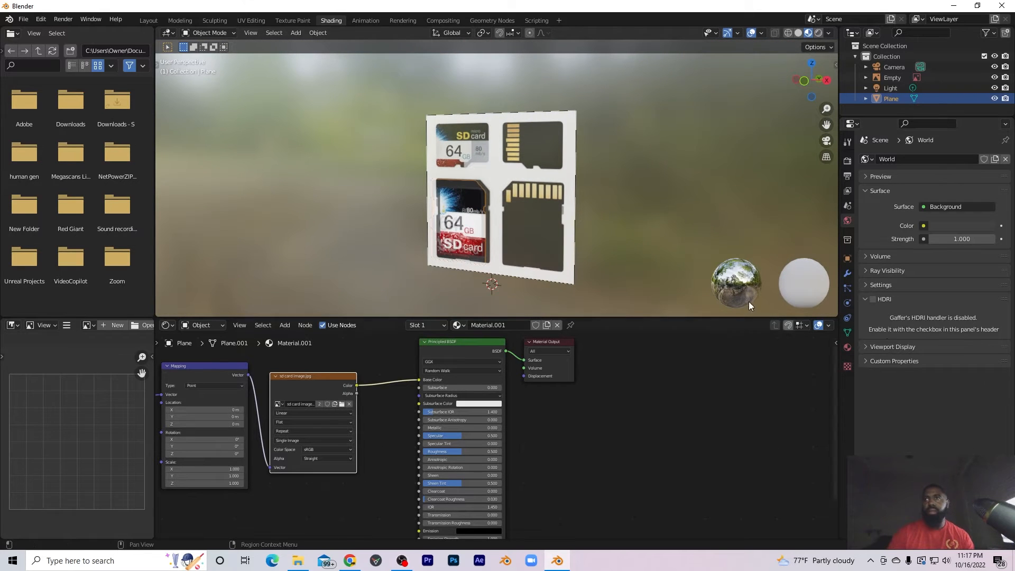
{"action": "left_click", "coordinate": [549, 179]}
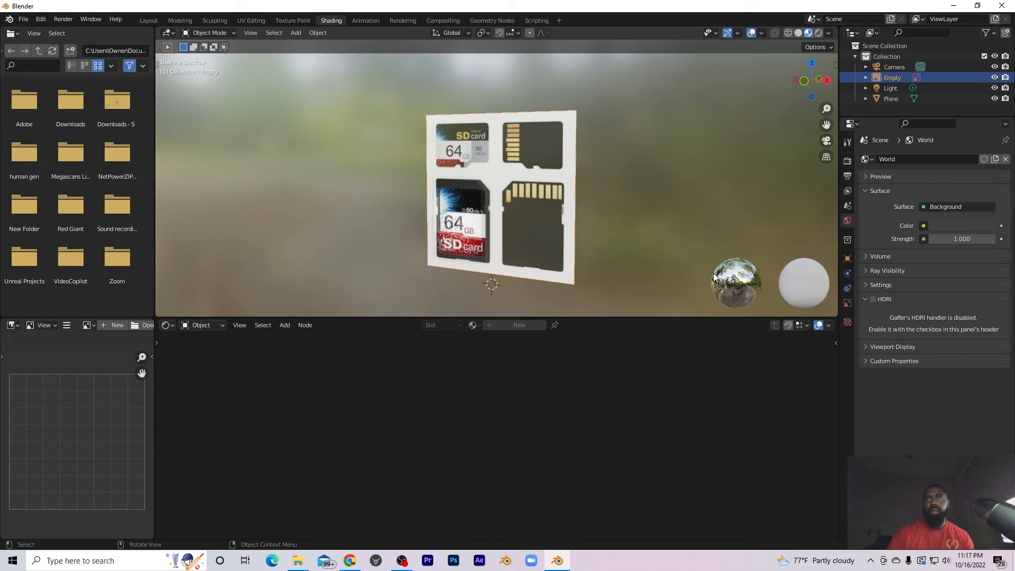
{"action": "left_click", "coordinate": [848, 305]}
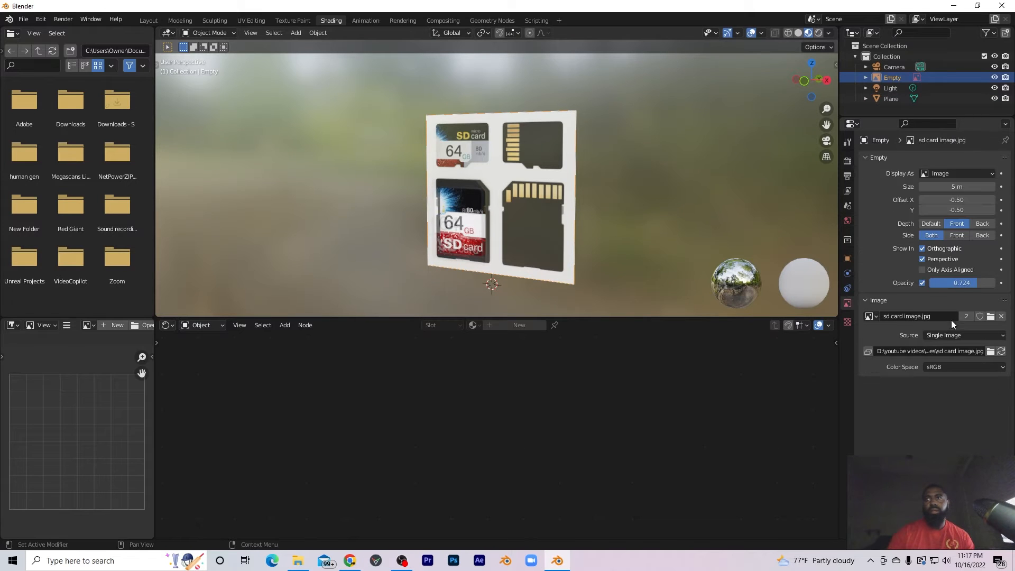
{"action": "left_click_drag", "start_coordinate": [947, 280], "coordinate": [994, 280]}
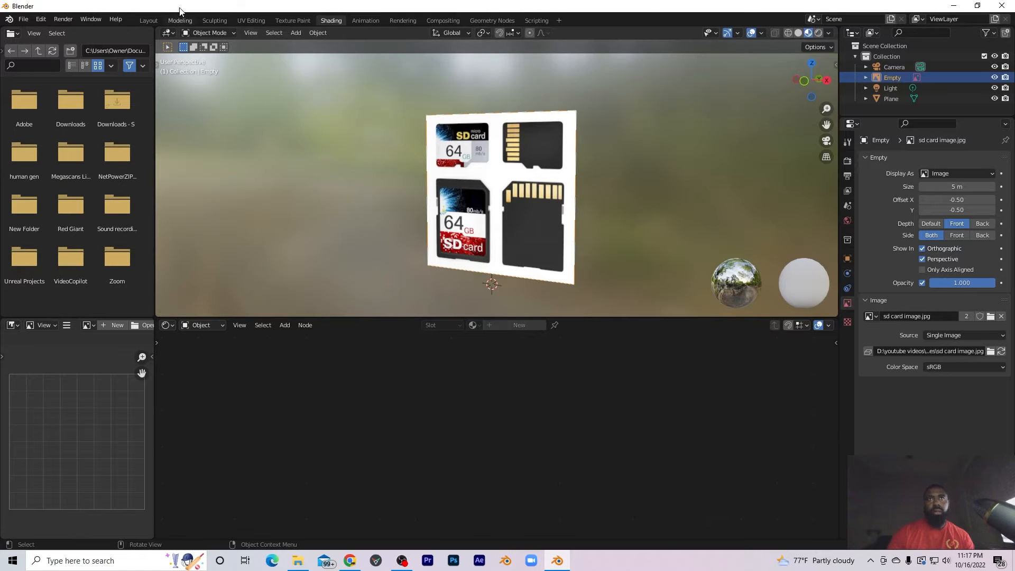
Return to the Layout workspace and set the reference image empty's depth to Back.
{"action": "left_click", "coordinate": [148, 21]}
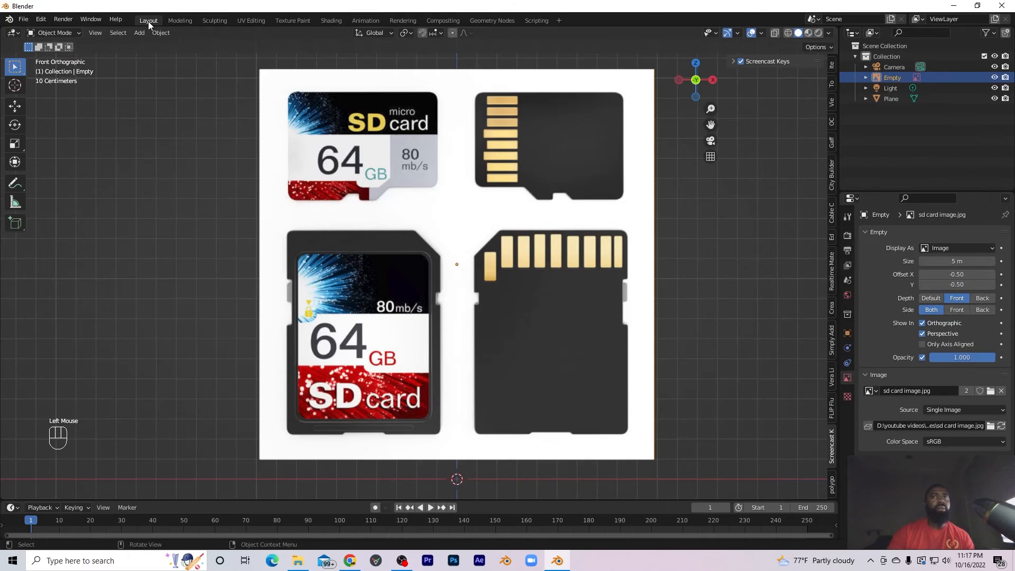
{"action": "mouse_move", "coordinate": [415, 343]}
{"action": "middle_mouse_down"}
{"action": "mouse_move", "coordinate": [308, 339]}
{"action": "mouse_move", "coordinate": [294, 350]}
{"action": "mouse_move", "coordinate": [537, 351]}
{"action": "mouse_move", "coordinate": [298, 361]}
{"action": "mouse_move", "coordinate": [371, 349]}
{"action": "mouse_move", "coordinate": [335, 329]}
{"action": "mouse_move", "coordinate": [320, 332]}
{"action": "mouse_move", "coordinate": [548, 328]}
{"action": "mouse_move", "coordinate": [433, 316]}
{"action": "middle_mouse_up"}
{"action": "left_click", "coordinate": [374, 324]}
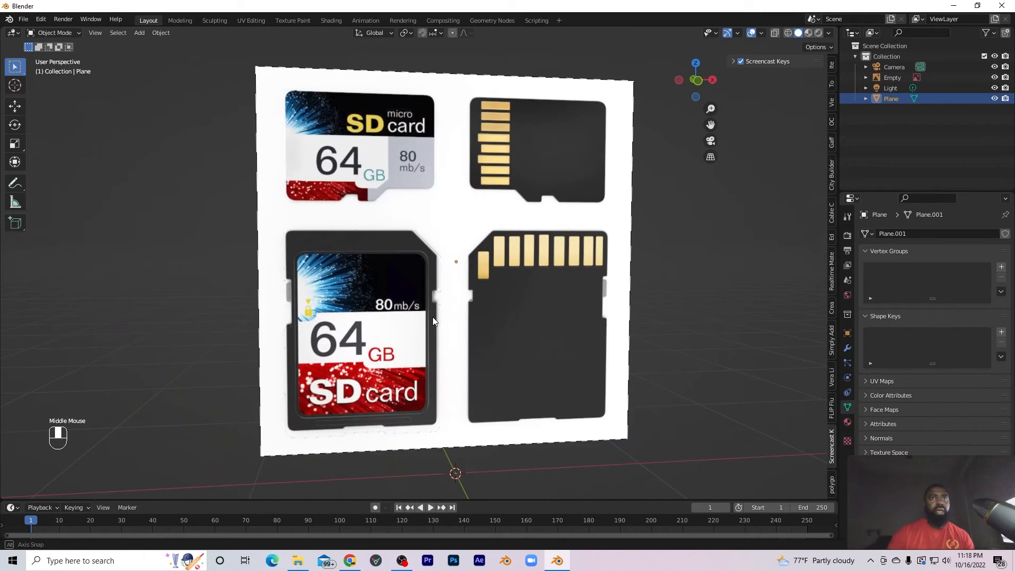
{"action": "scroll", "coordinate": [433, 316], "scroll_direction": "down", "scroll_amount": 2}
{"action": "left_click", "coordinate": [443, 234]}
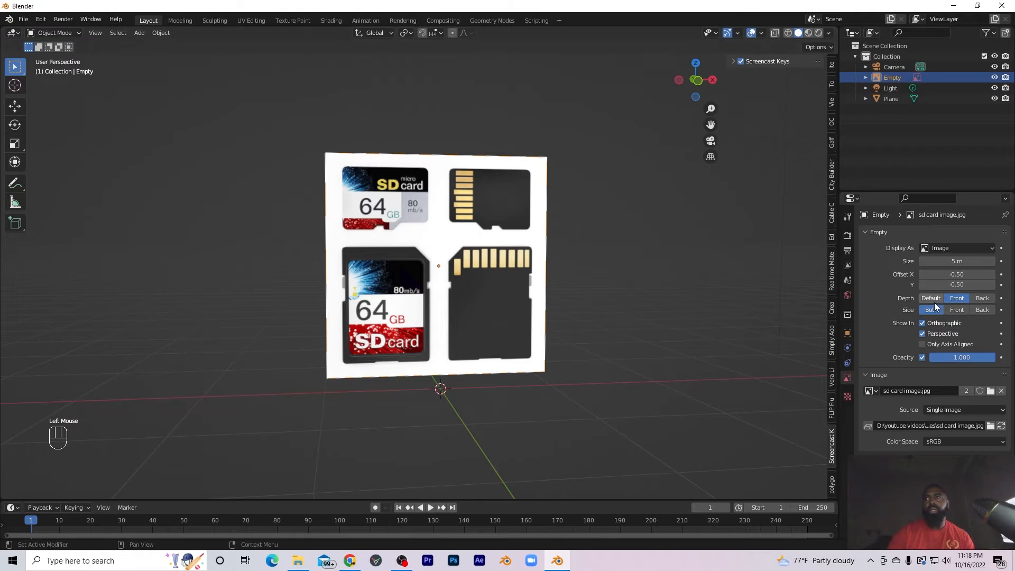
{"action": "left_click", "coordinate": [982, 298]}
{"action": "mouse_move", "coordinate": [369, 316]}
{"action": "middle_mouse_down"}
{"action": "mouse_move", "coordinate": [255, 317]}
{"action": "mouse_move", "coordinate": [468, 321]}
{"action": "mouse_move", "coordinate": [354, 320]}
{"action": "middle_mouse_up"}
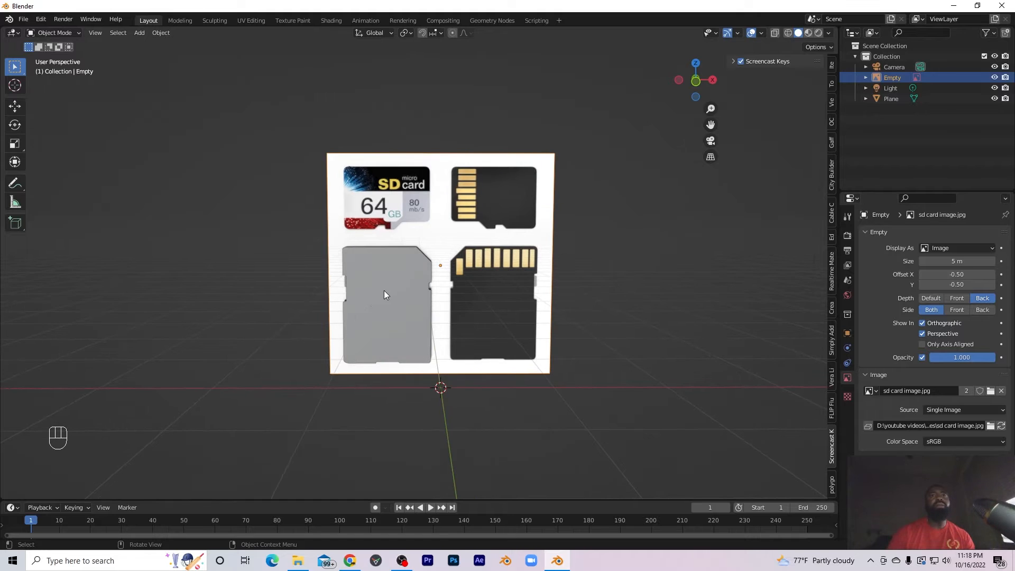
Select the SD card plane, set the viewport shading to Material Preview, and inspect its texture up close.
{"action": "left_click", "coordinate": [404, 259]}
{"action": "key", "text": "z"}
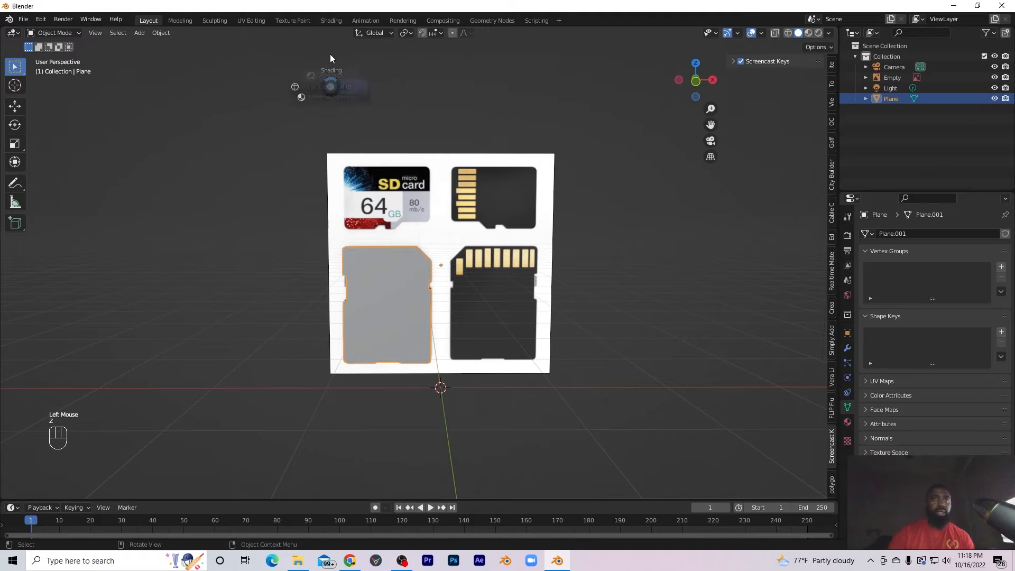
{"action": "left_click", "coordinate": [333, 149]}
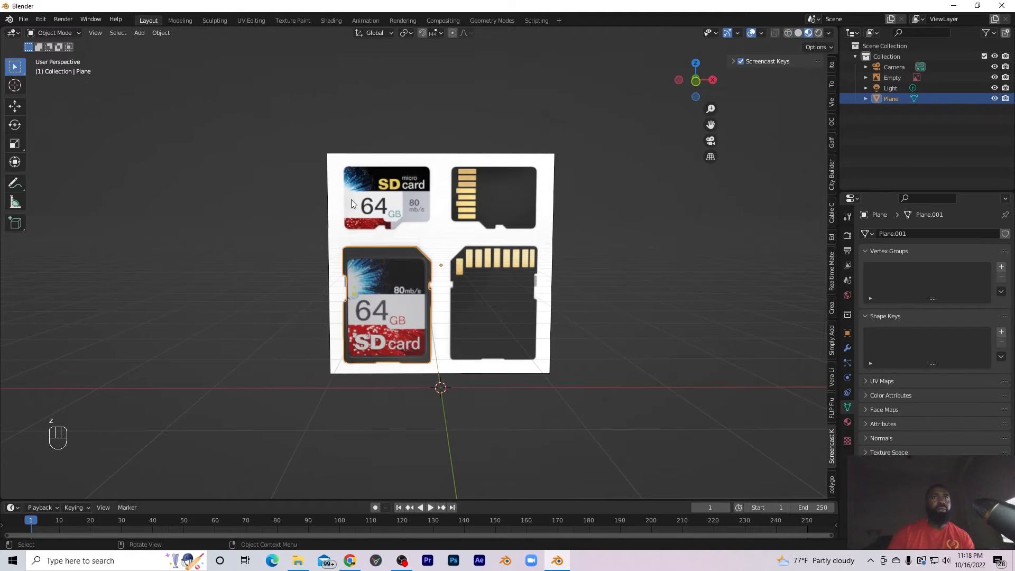
{"action": "mouse_move", "coordinate": [453, 299]}
{"action": "middle_mouse_down"}
{"action": "mouse_move", "coordinate": [353, 309]}
{"action": "mouse_move", "coordinate": [461, 290]}
{"action": "mouse_move", "coordinate": [544, 293]}
{"action": "mouse_move", "coordinate": [418, 302]}
{"action": "middle_mouse_up"}
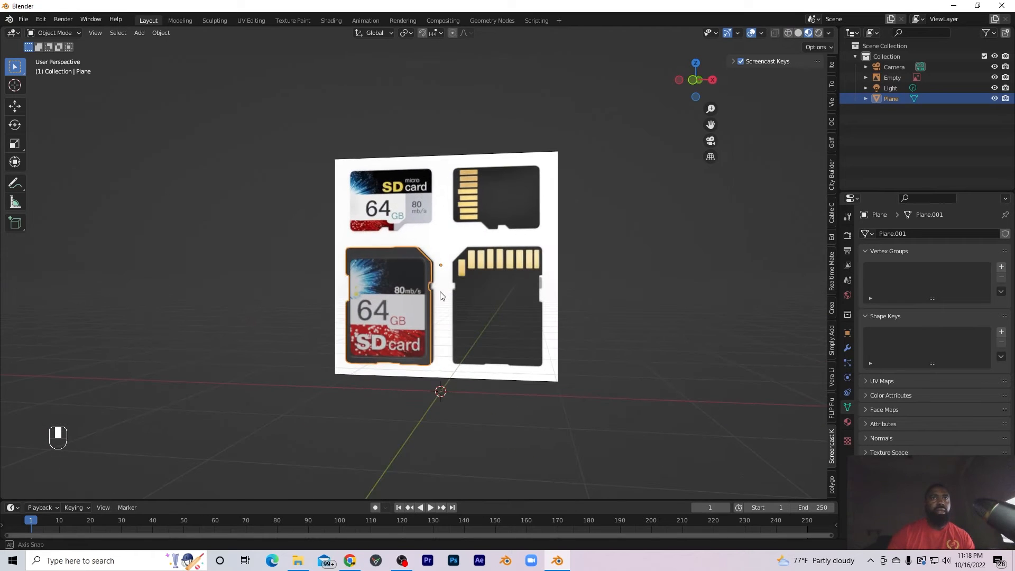
{"action": "scroll", "coordinate": [388, 315], "scroll_direction": "up", "scroll_amount": 2}
{"action": "scroll", "coordinate": [389, 316], "scroll_direction": "up", "scroll_amount": 4}
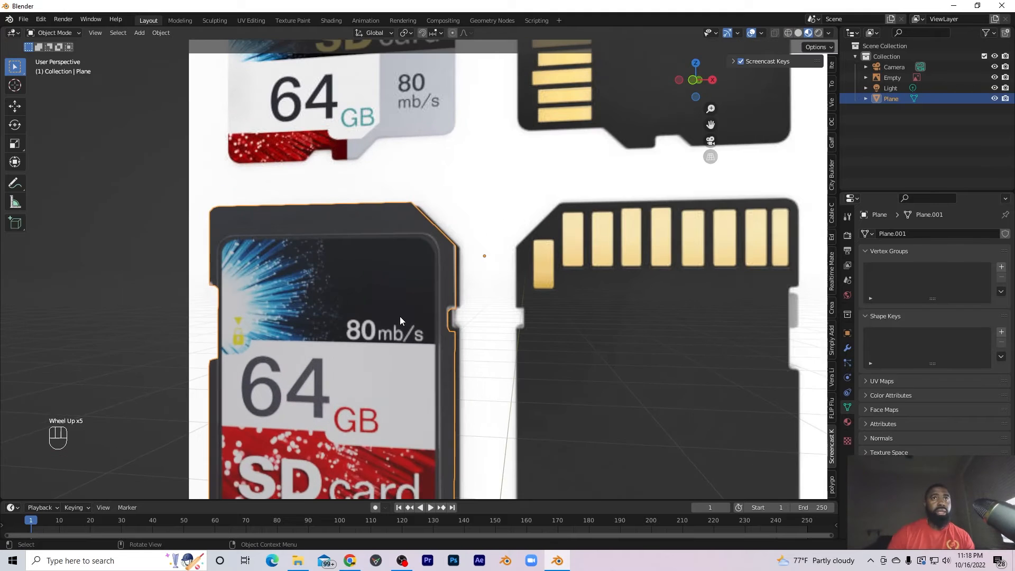
{"action": "mouse_move", "coordinate": [399, 316]}
{"action": "middle_mouse_down"}
{"action": "mouse_move", "coordinate": [296, 324]}
{"action": "mouse_move", "coordinate": [412, 325]}
{"action": "middle_mouse_up"}
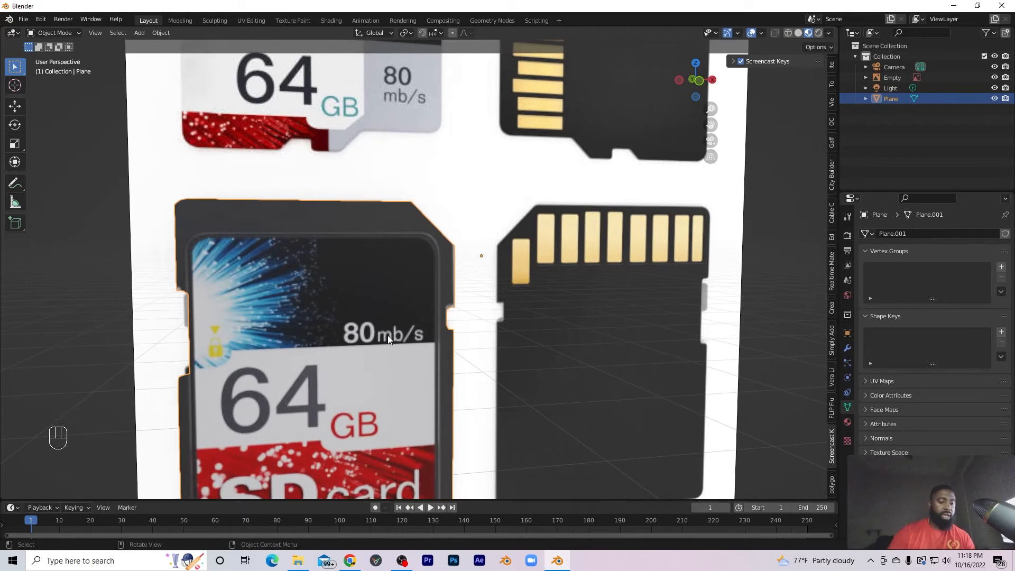
Enter Edit Mode, select the SD card face and unwrap it with Project from View in the angled perspective view.
{"action": "key", "text": "Tab"}
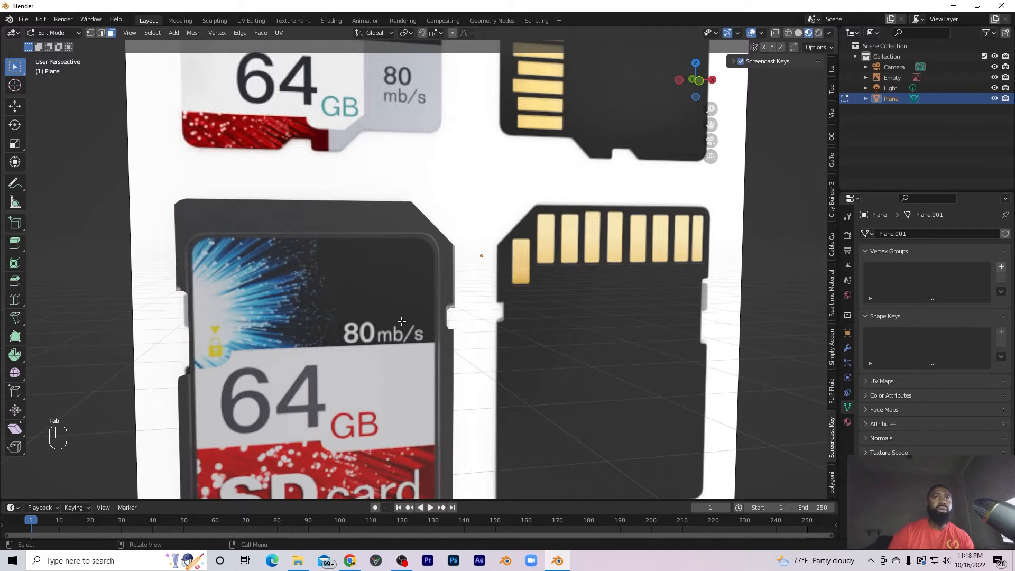
{"action": "left_click", "coordinate": [401, 321]}
{"action": "right_click", "coordinate": [356, 300]}
{"action": "mouse_move", "coordinate": [367, 375]}
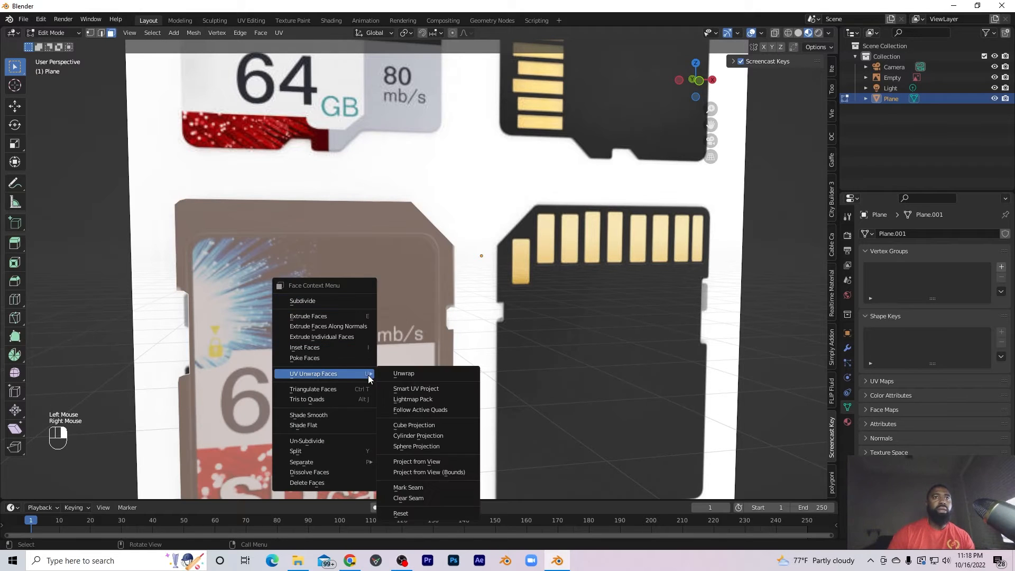
{"action": "left_click", "coordinate": [446, 461]}
{"action": "scroll", "coordinate": [457, 349], "scroll_direction": "down", "scroll_amount": 5}
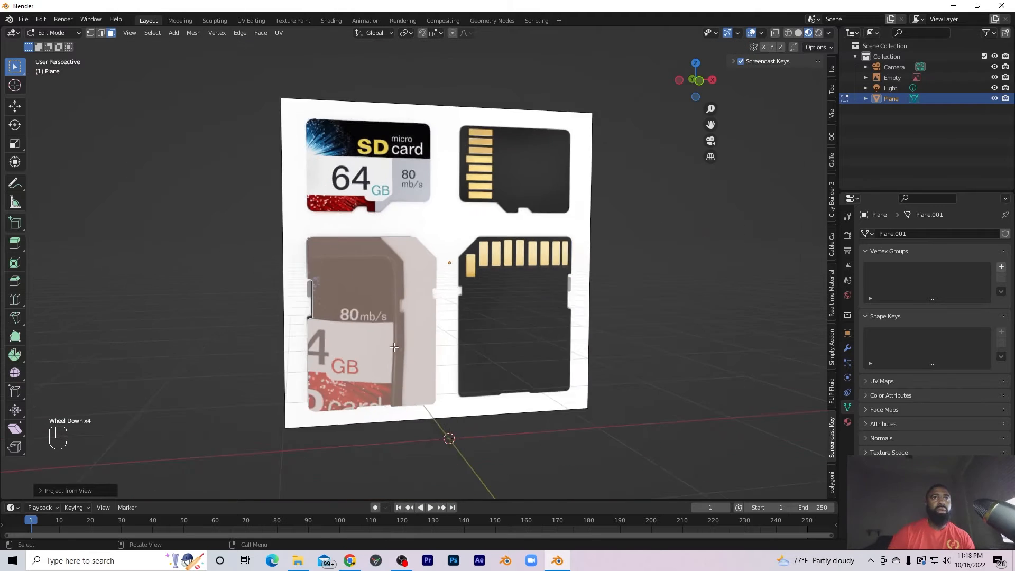
{"action": "middle_click_drag", "start_coordinate": [458, 349], "coordinate": [460, 317]}
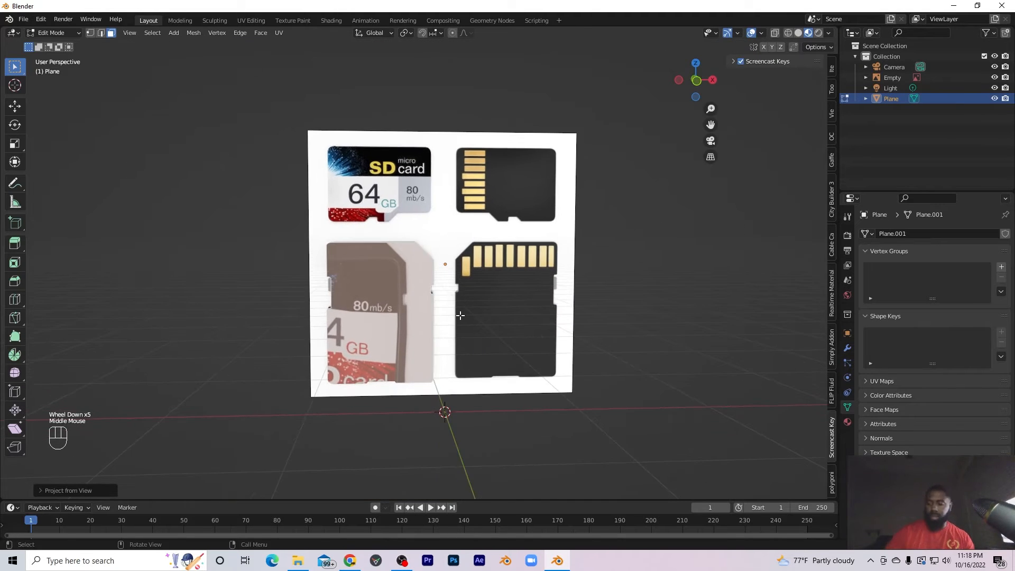
Unwrap the card face again with Project from View, using the front orthographic view.
{"action": "key", "text": "KP_2"}
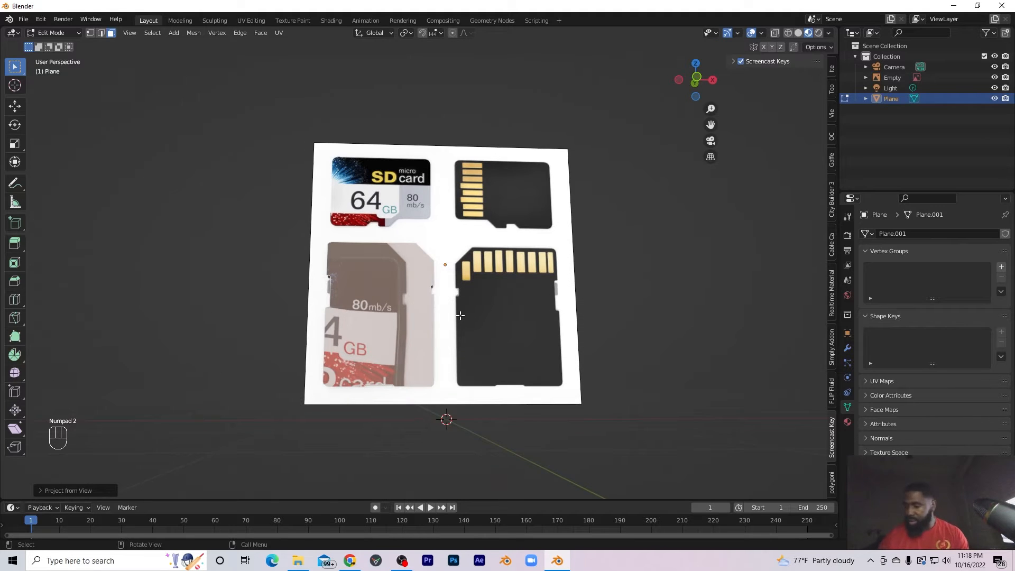
{"action": "key", "text": "KP_2"}
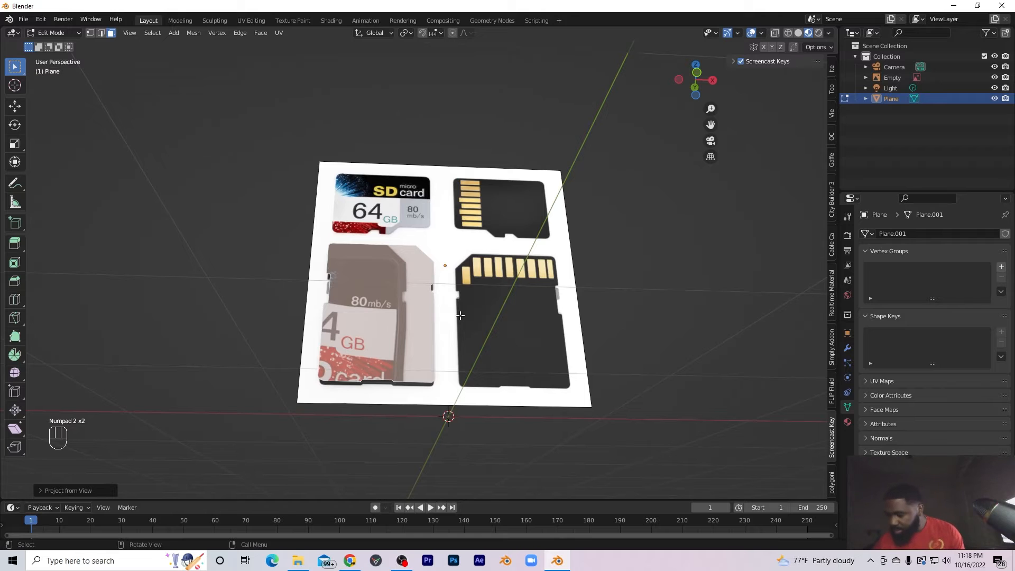
{"action": "key", "text": "KP_1"}
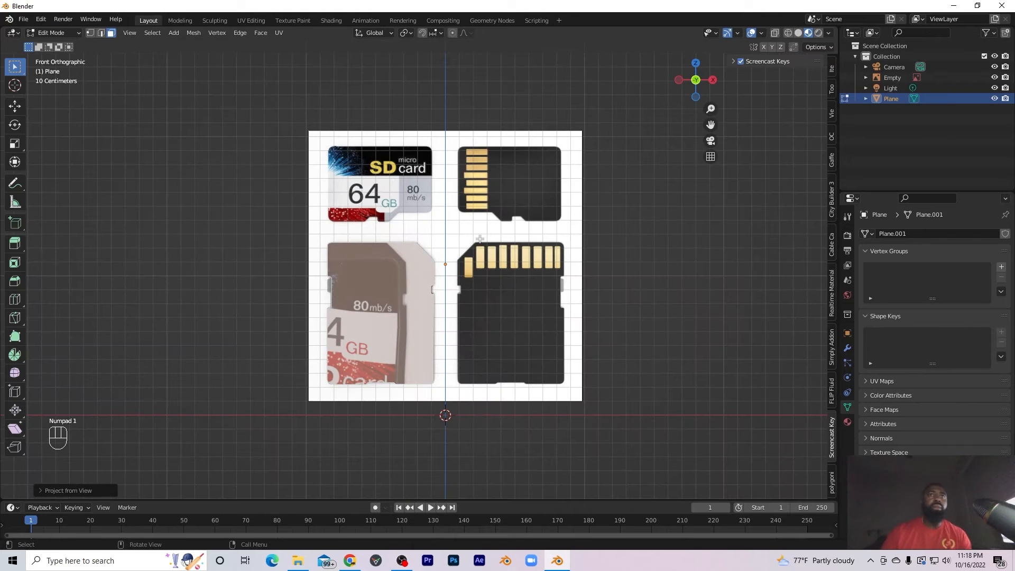
{"action": "right_click", "coordinate": [391, 282]}
{"action": "mouse_move", "coordinate": [378, 288]}
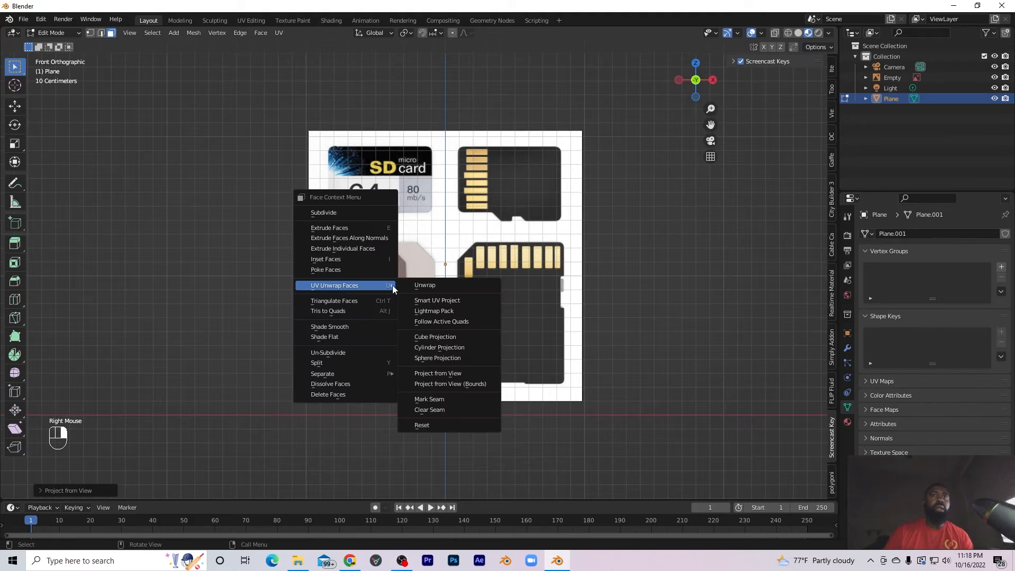
{"action": "left_click", "coordinate": [454, 373]}
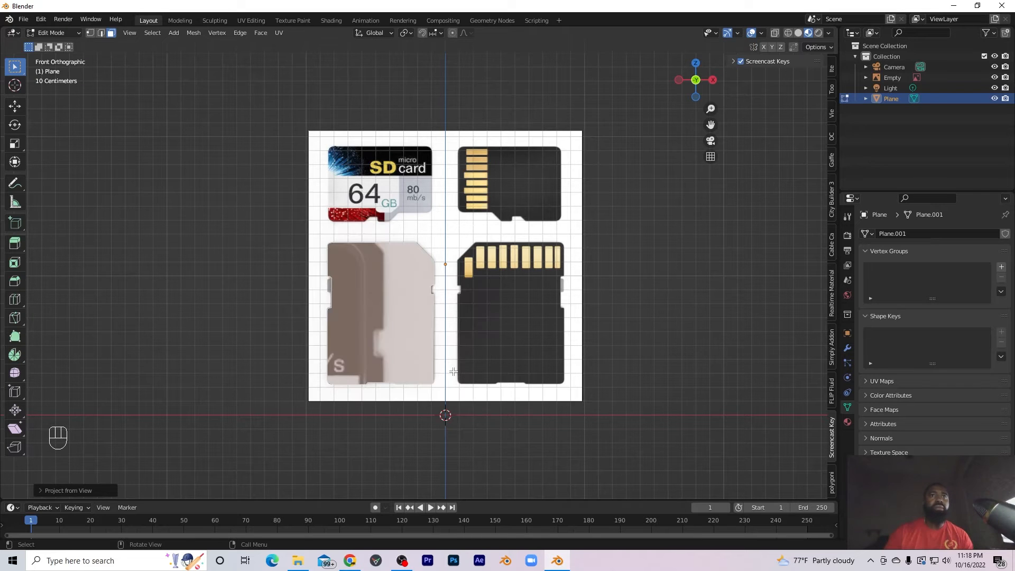
Try Cube Projection as the UV unwrap for the card face.
{"action": "left_click", "coordinate": [379, 297]}
{"action": "right_click", "coordinate": [405, 283]}
{"action": "mouse_move", "coordinate": [406, 285]}
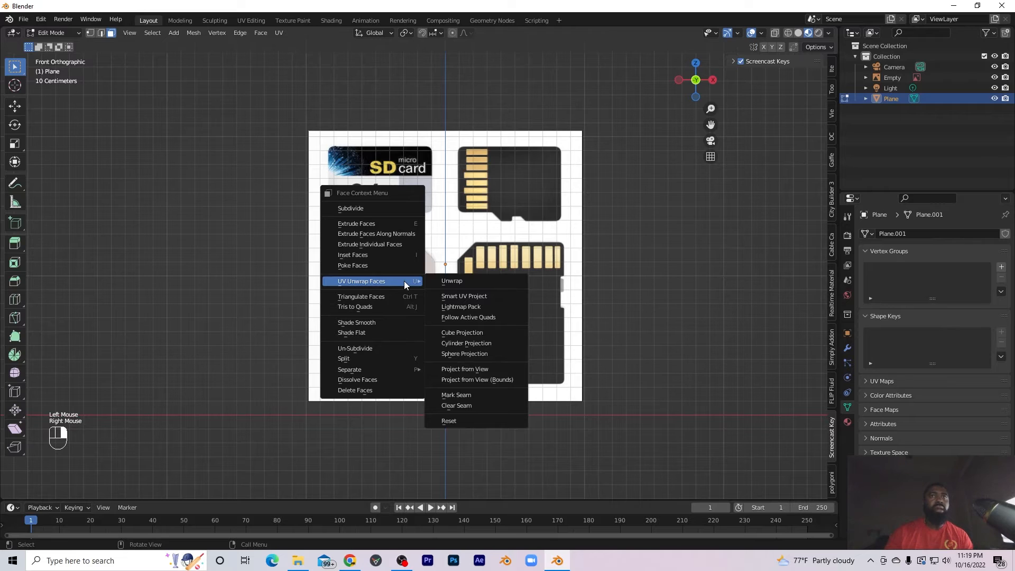
{"action": "left_click", "coordinate": [480, 333]}
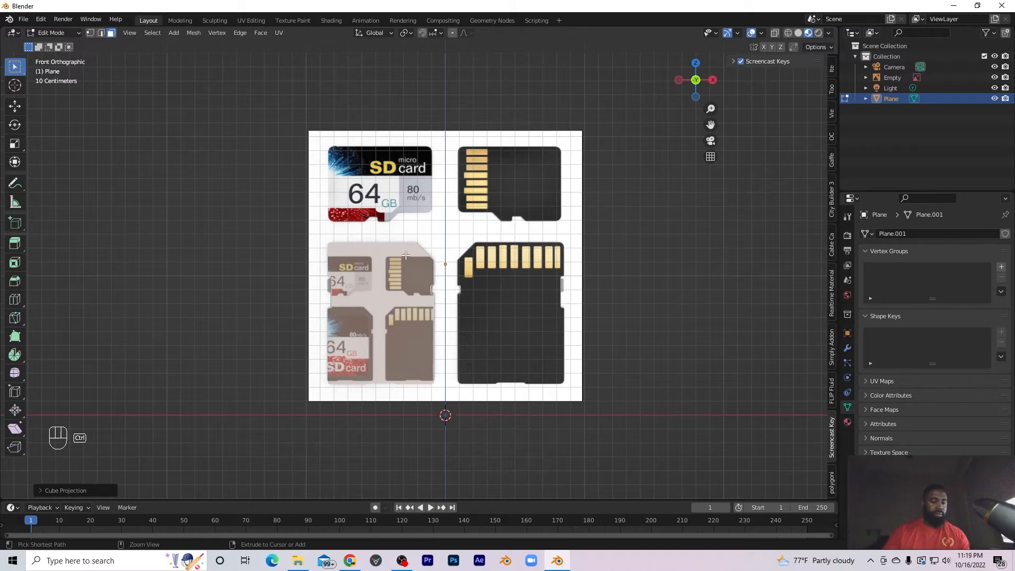
Undo the cube projection and the earlier view projections on the card face.
{"action": "key", "text": "ctrl+z"}
{"action": "key", "text": "ctrl+z"}
{"action": "key", "text": "ctrl+z"}
Unwrap the selected SD card face with Cube Projection.
{"action": "middle_click_drag", "start_coordinate": [406, 264], "coordinate": [386, 303]}
{"action": "scroll", "coordinate": [386, 303], "scroll_direction": "up", "scroll_amount": 3}
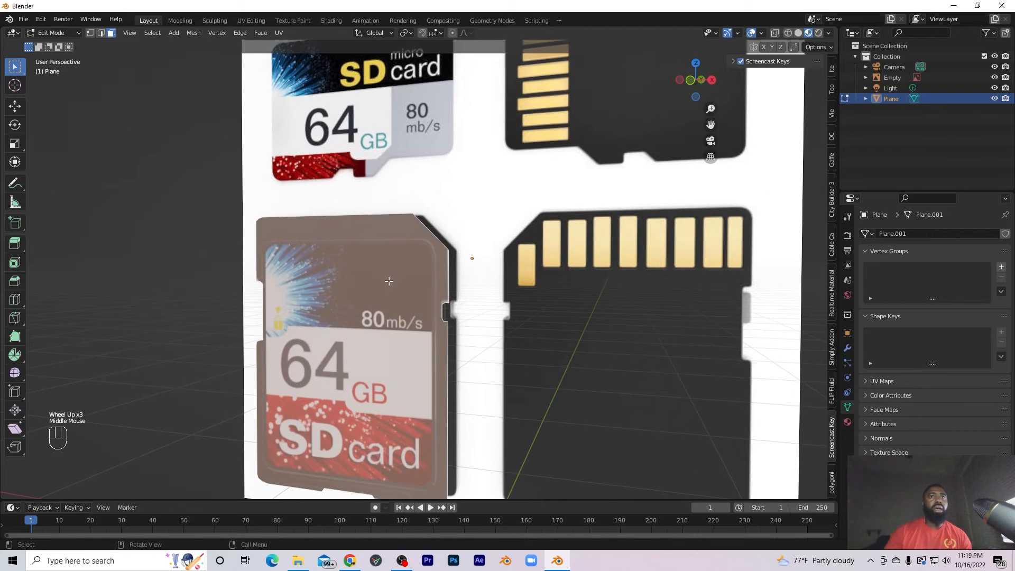
{"action": "scroll", "coordinate": [385, 284], "scroll_direction": "down", "scroll_amount": 2}
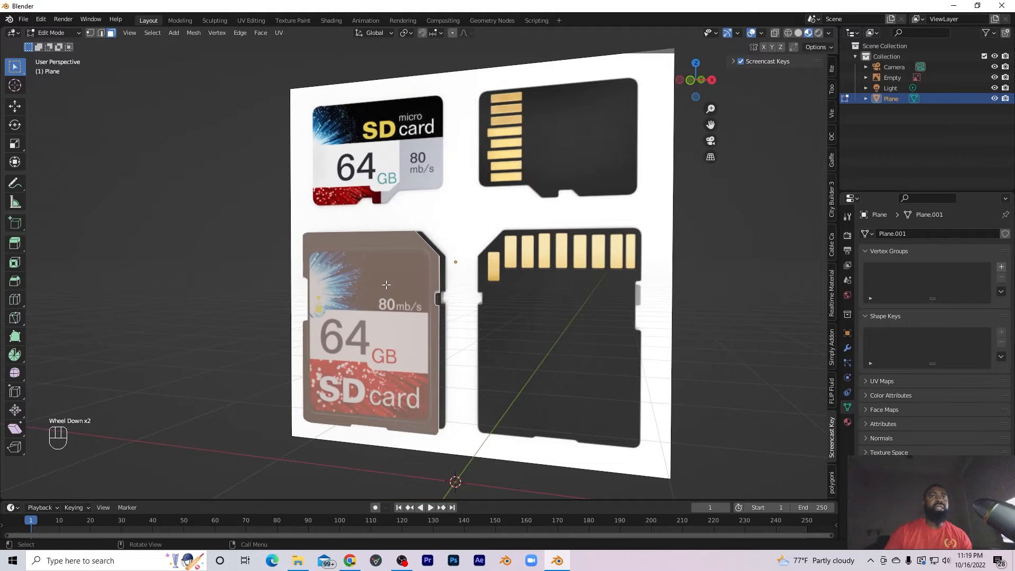
{"action": "right_click", "coordinate": [385, 284]}
{"action": "mouse_move", "coordinate": [386, 285]}
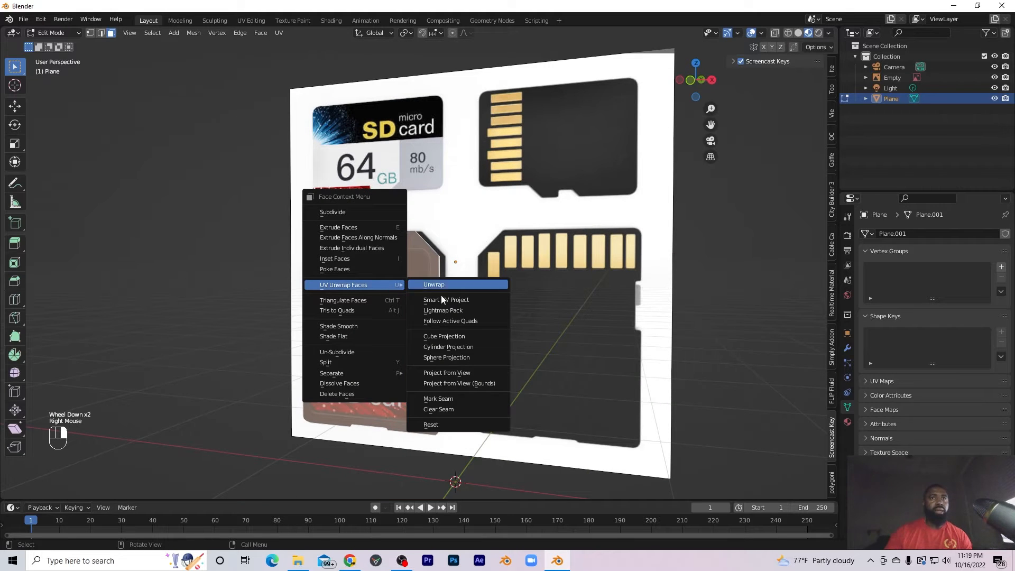
{"action": "left_click", "coordinate": [469, 335]}
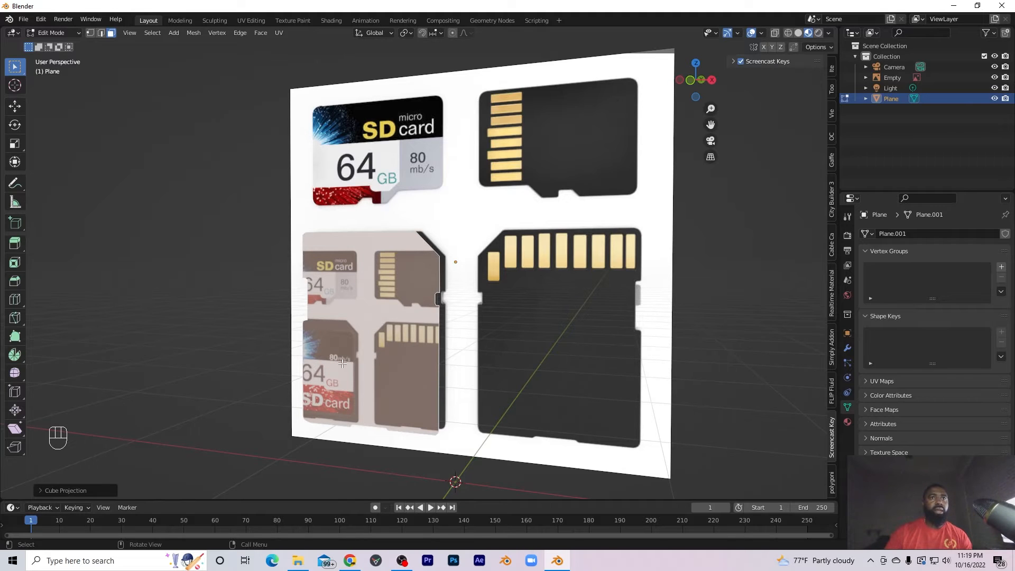
Switch to the UV Editing workspace and frame the textured card face from the front beside its UV layout.
{"action": "left_click", "coordinate": [250, 20]}
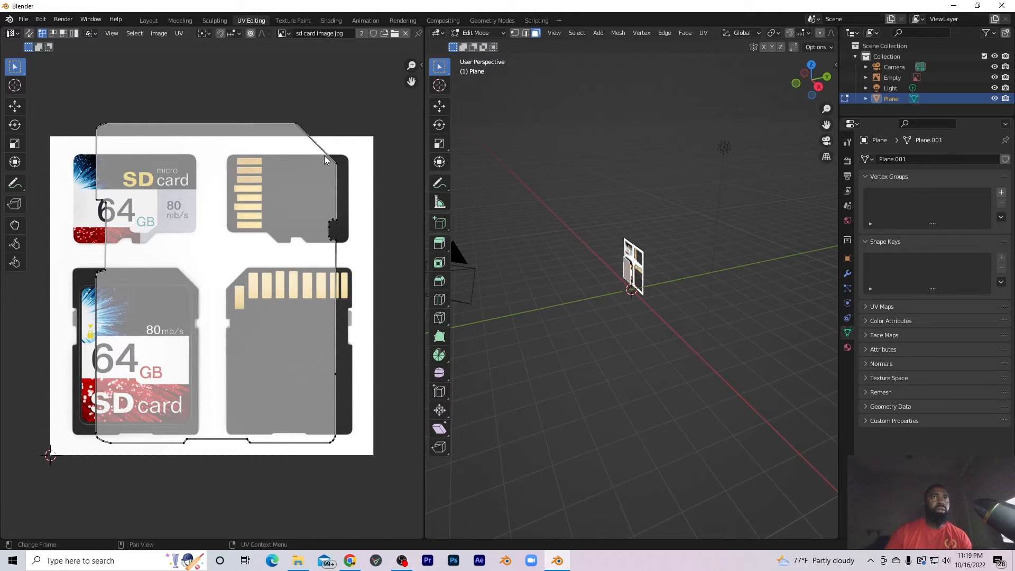
{"action": "scroll", "coordinate": [619, 240], "scroll_direction": "up", "scroll_amount": 6}
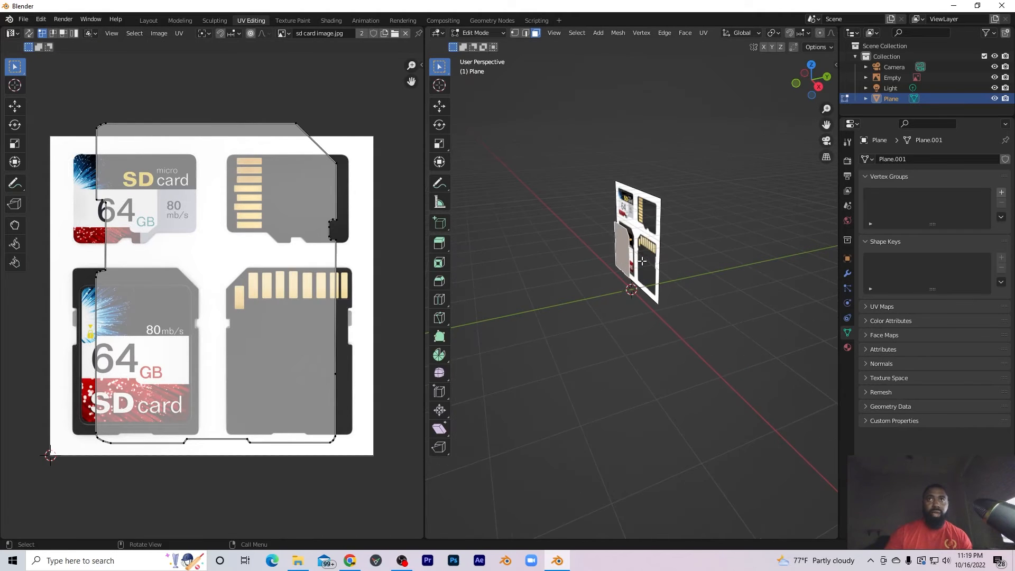
{"action": "middle_click_drag", "start_coordinate": [620, 240], "coordinate": [590, 256]}
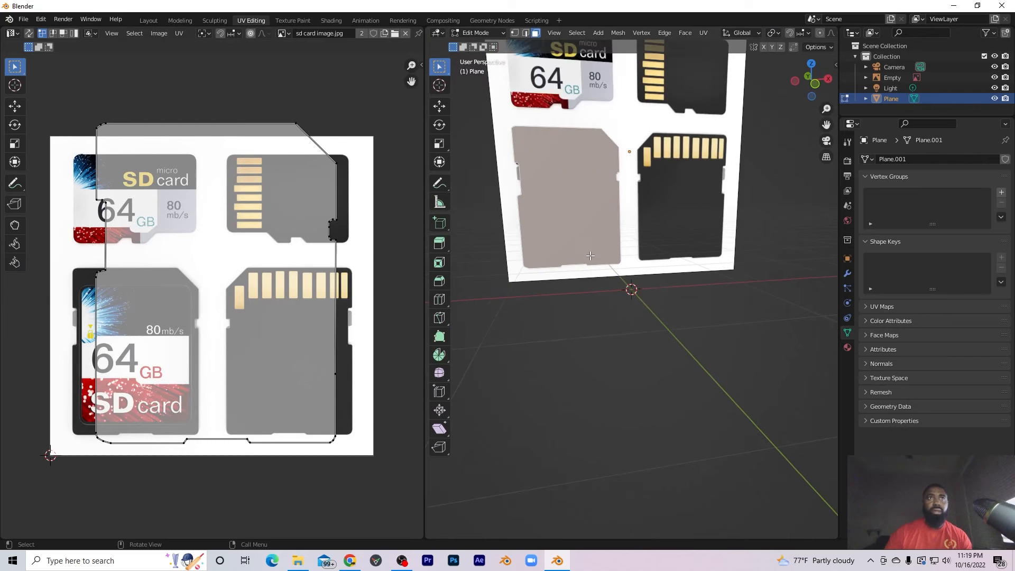
{"action": "middle_click_drag", "start_coordinate": [533, 267], "coordinate": [504, 267]}
{"action": "scroll", "coordinate": [612, 219], "scroll_direction": "down", "scroll_amount": 2}
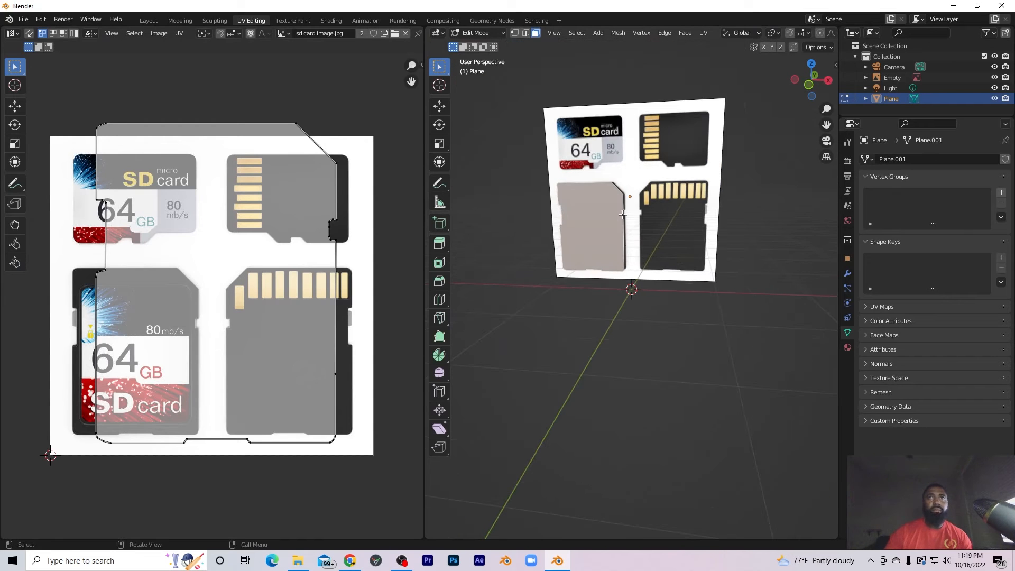
{"action": "key", "text": "u"}
{"action": "left_click", "coordinate": [634, 312]}
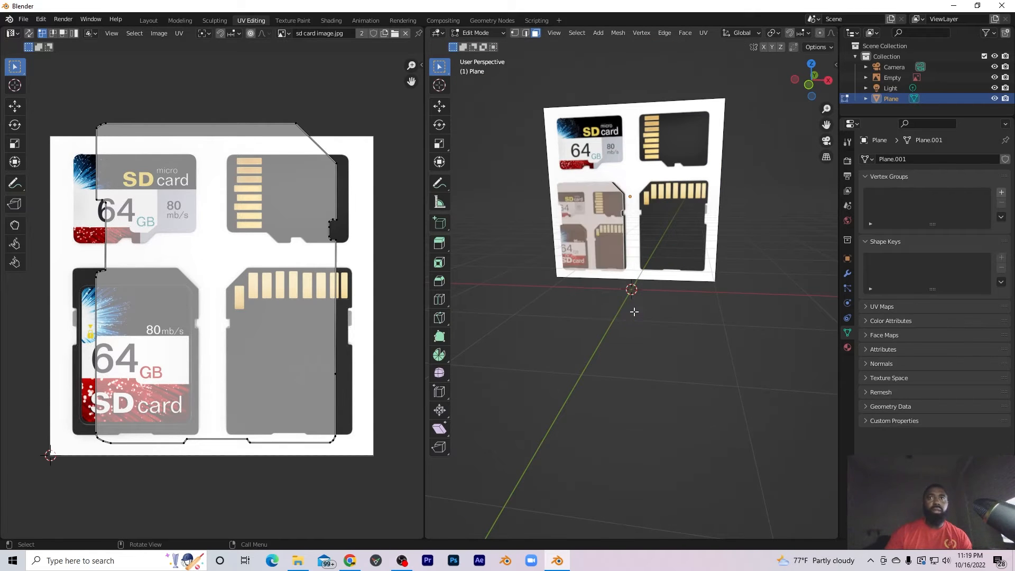
{"action": "scroll", "coordinate": [577, 265], "scroll_direction": "up", "scroll_amount": 3}
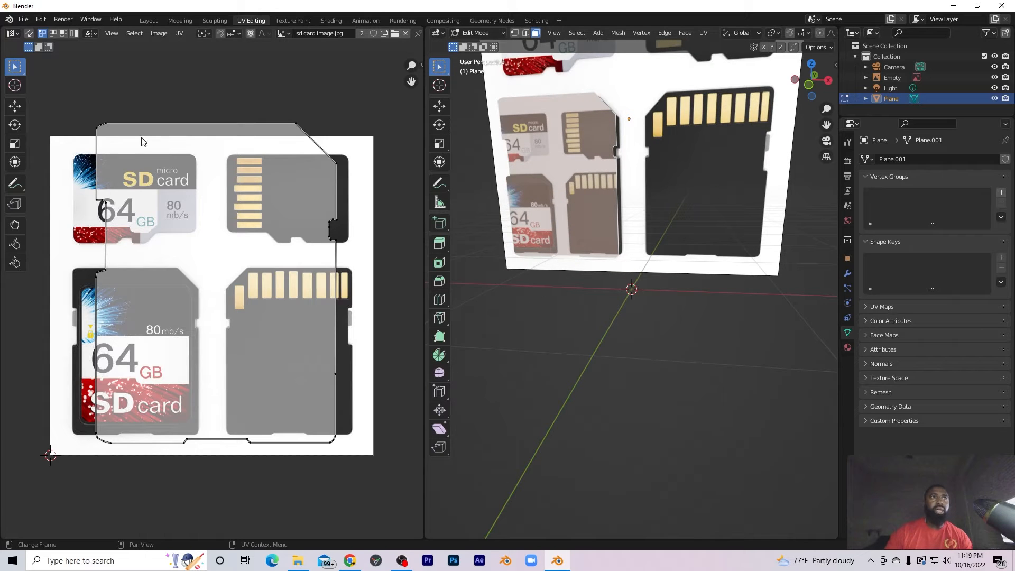
Select the whole UV island, scale it down and move it about -0.25 in X and -0.21 in Y over the full-size SD card front.
{"action": "key", "text": "a"}
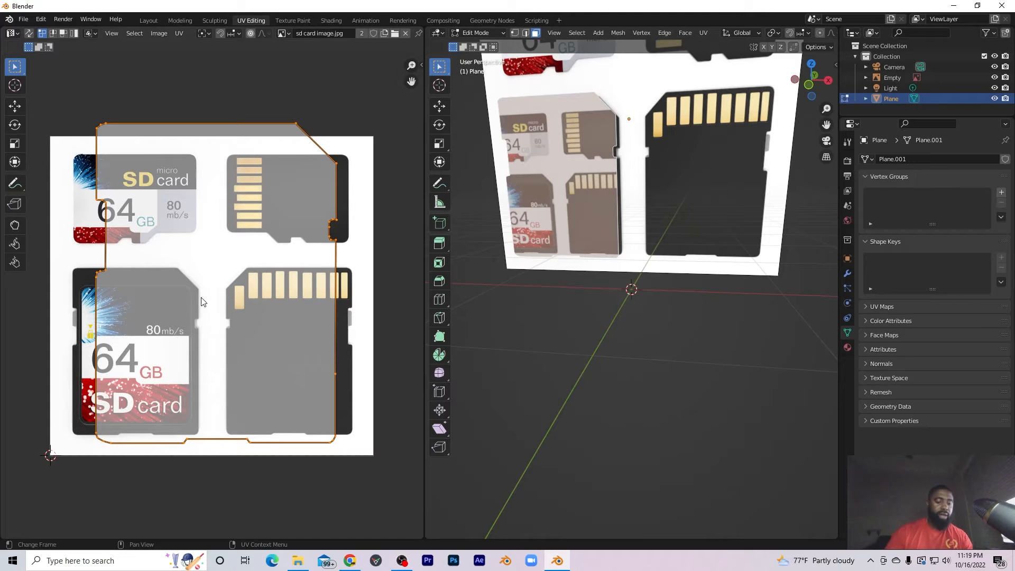
{"action": "key", "text": "s"}
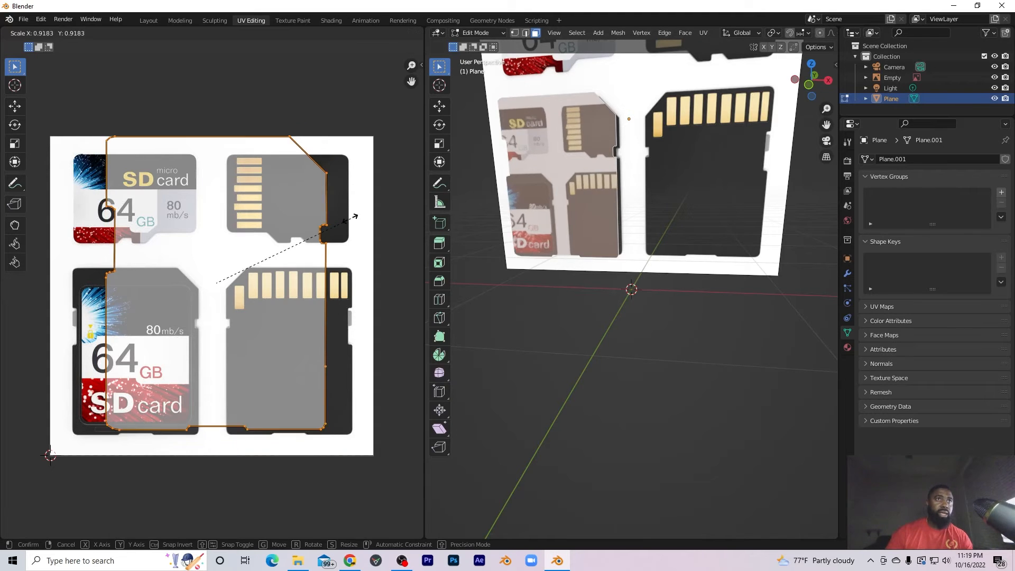
{"action": "left_click", "coordinate": [306, 237]}
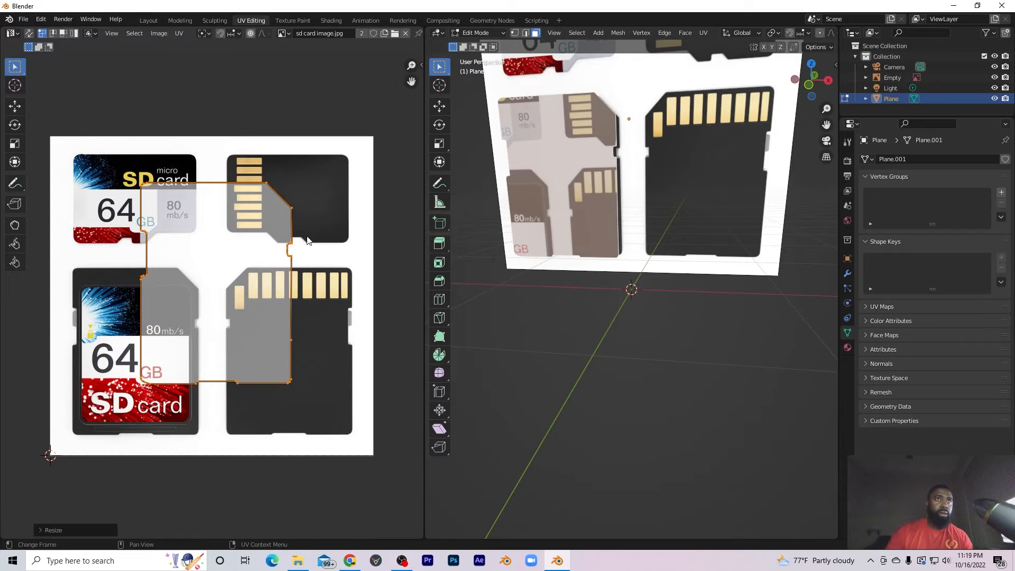
{"action": "key", "text": "g"}
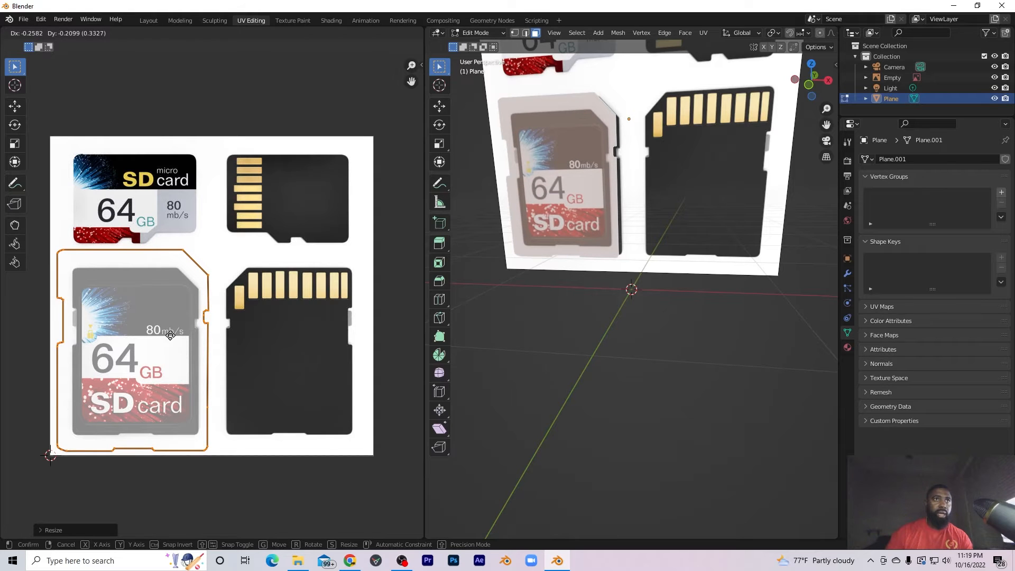
{"action": "left_click", "coordinate": [183, 336]}
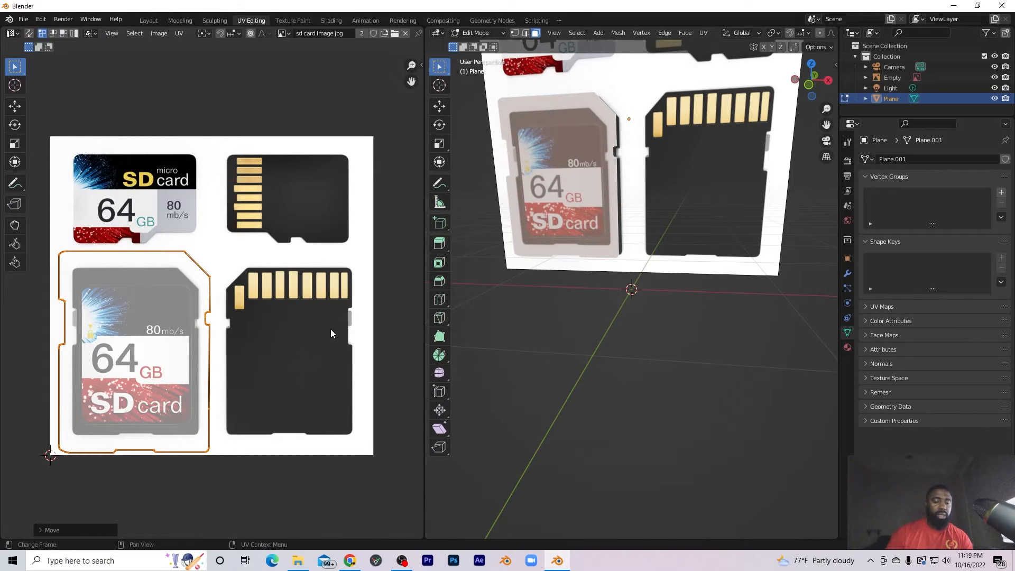
Scale the UV island by about 0.85 and again by about 0.98, and nudge it to match the SD card's outline in the image.
{"action": "key", "text": "s"}
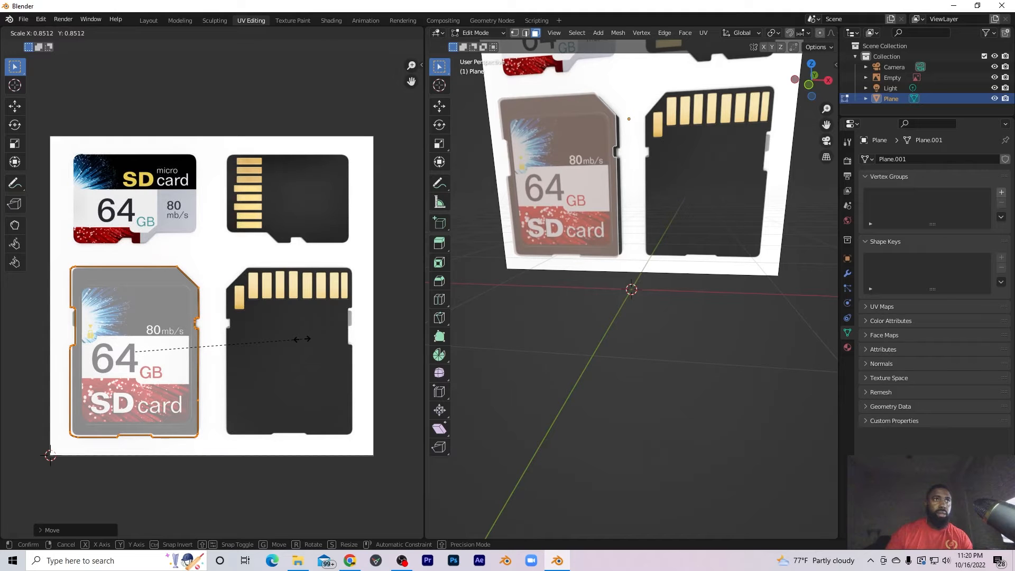
{"action": "left_click", "coordinate": [303, 339]}
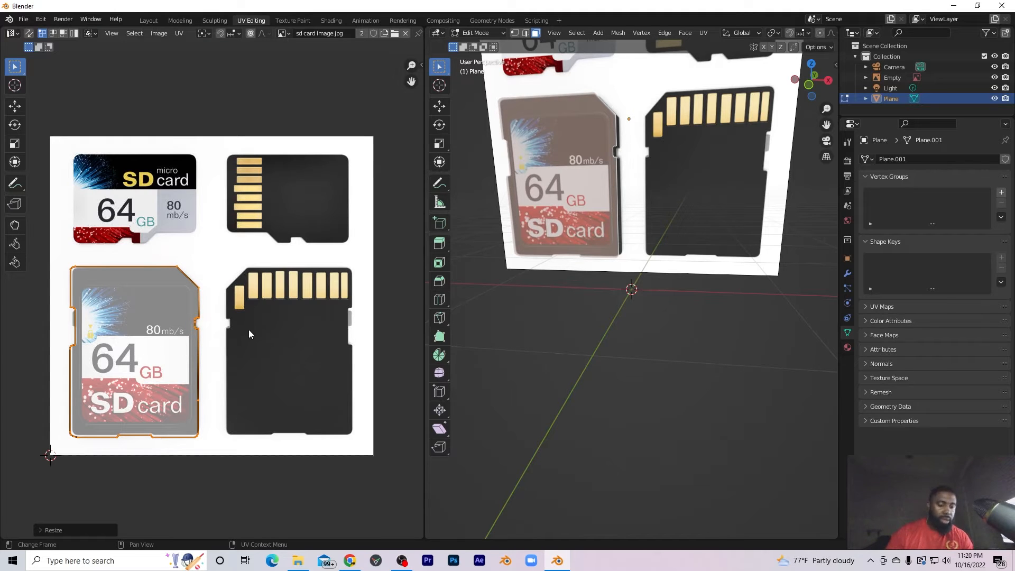
{"action": "key", "text": "s"}
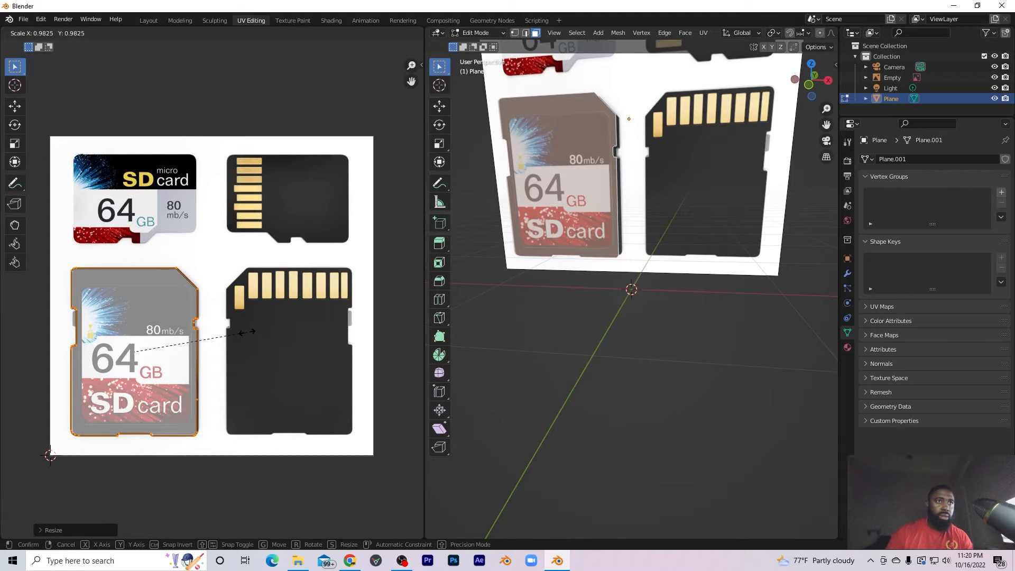
{"action": "left_click", "coordinate": [247, 332]}
{"action": "scroll", "coordinate": [138, 335], "scroll_direction": "up", "scroll_amount": 2}
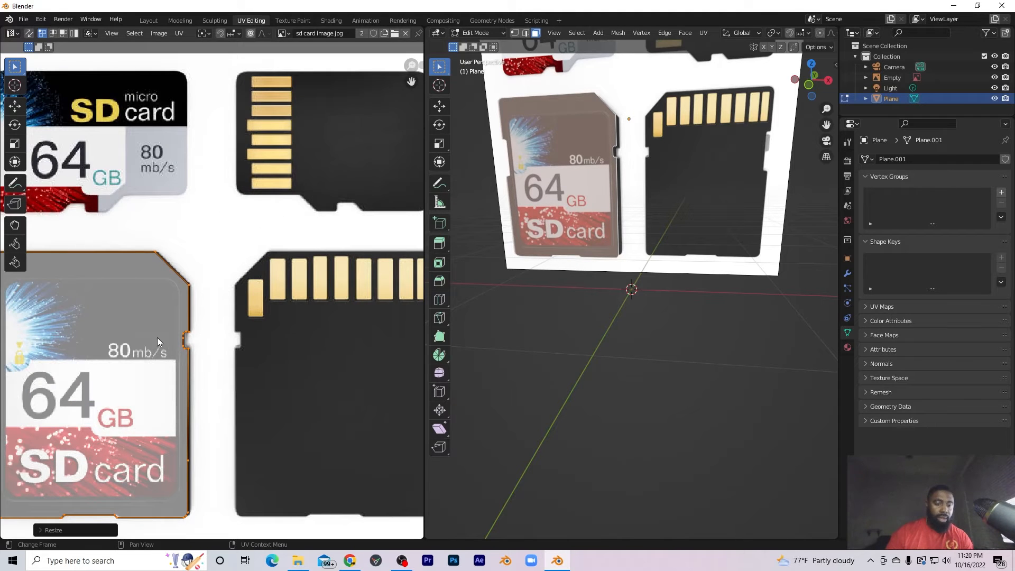
{"action": "key", "text": "g"}
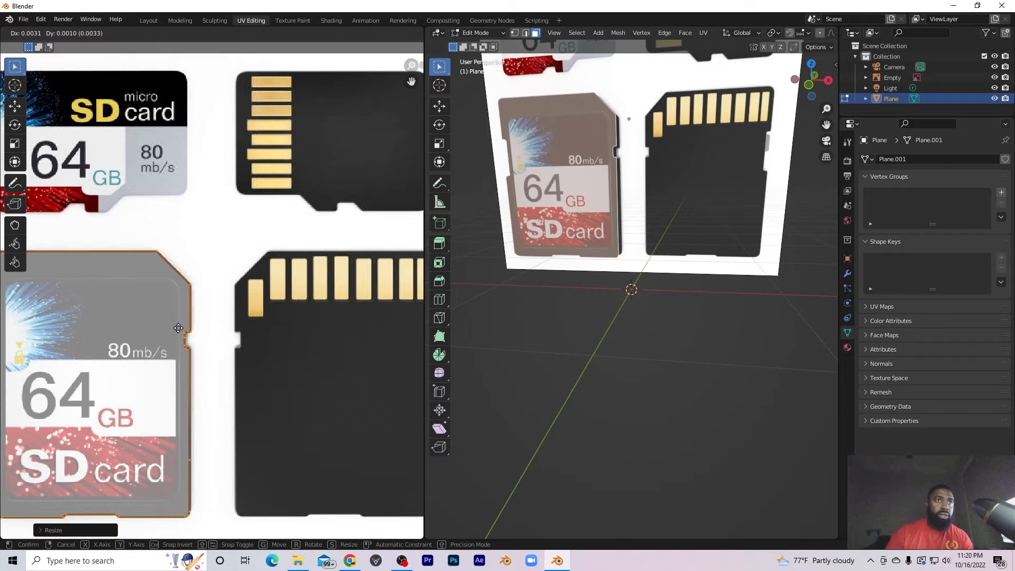
{"action": "left_click", "coordinate": [179, 329]}
Return the card plane to Object Mode and select the reference image empty.
{"action": "key", "text": "Home"}
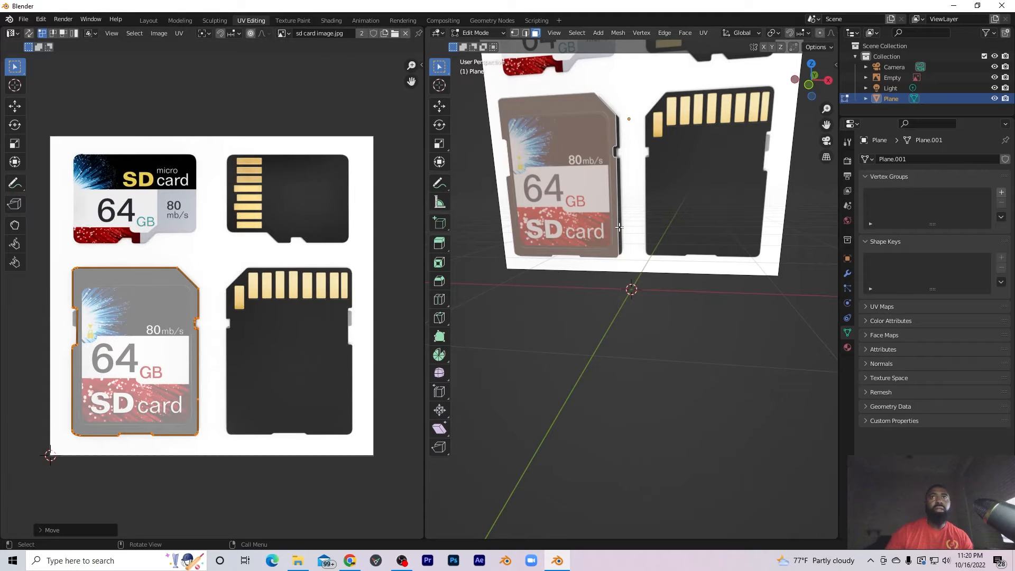
{"action": "scroll", "coordinate": [605, 224], "scroll_direction": "down", "scroll_amount": 3}
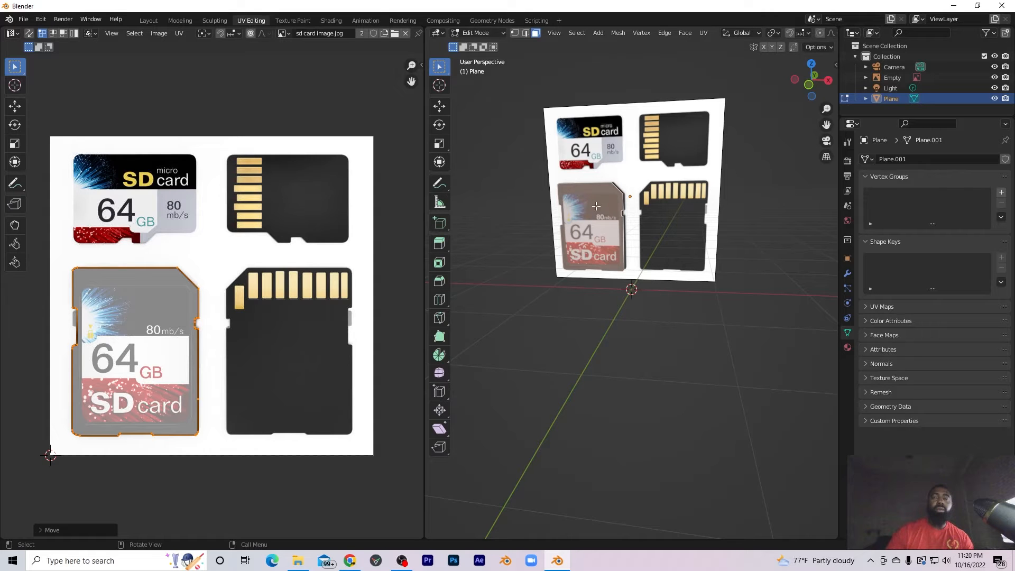
{"action": "key", "text": "Tab"}
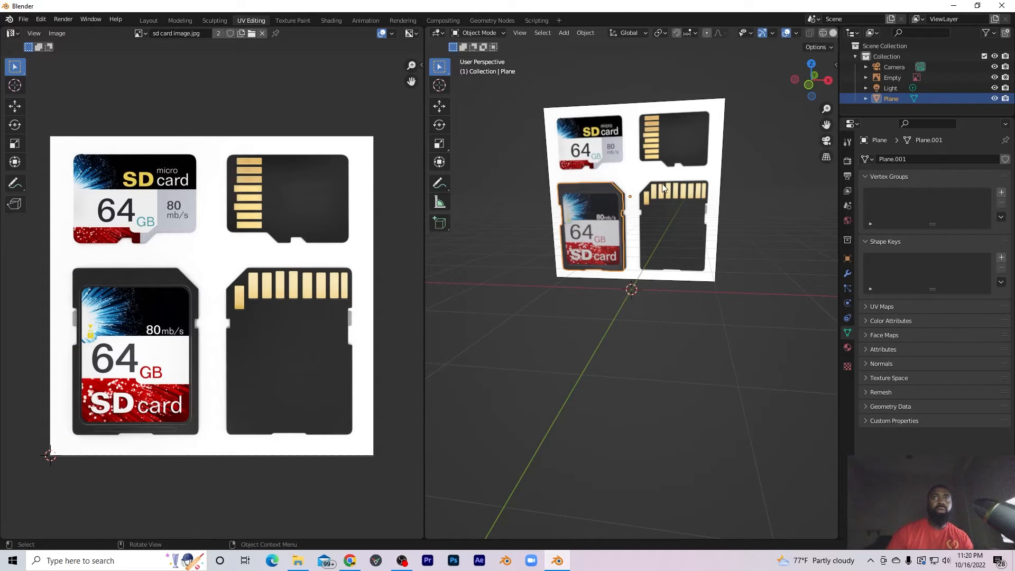
{"action": "left_click", "coordinate": [680, 125]}
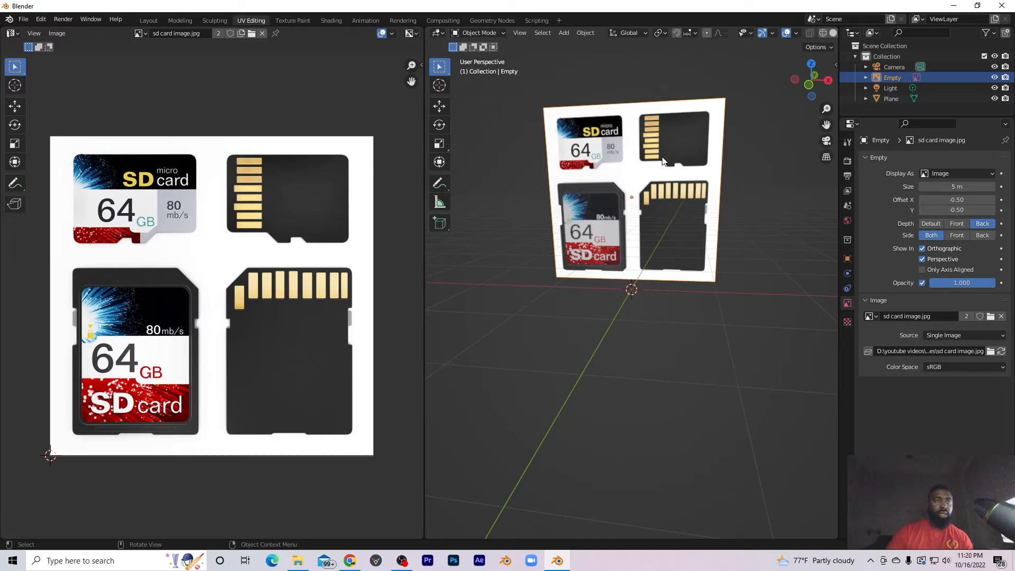
Delete the SD card reference image empty from the scene.
{"action": "key", "text": "x"}
{"action": "left_click", "coordinate": [649, 174]}
{"action": "scroll", "coordinate": [626, 231], "scroll_direction": "up", "scroll_amount": 4}
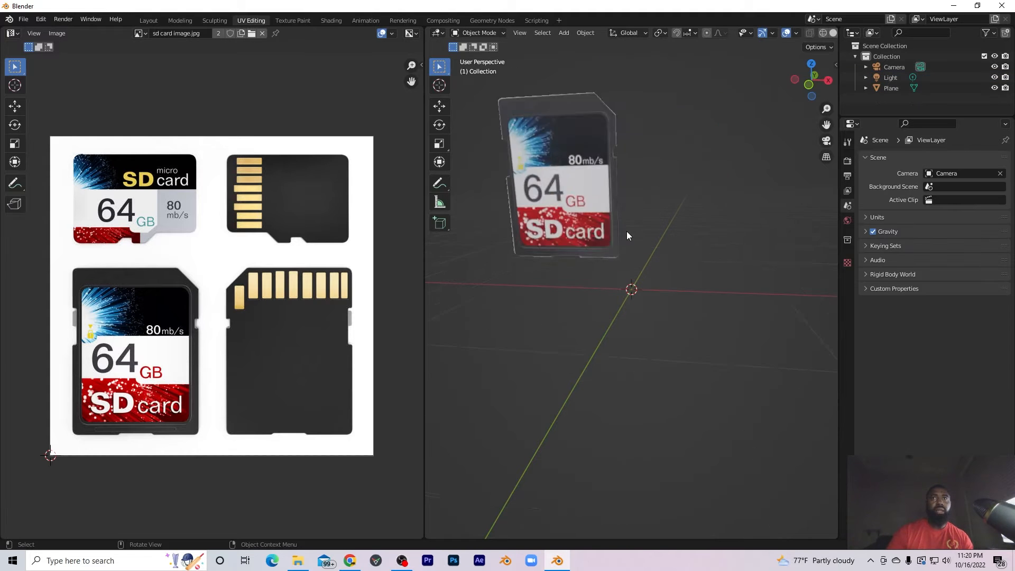
{"action": "scroll", "coordinate": [619, 183], "scroll_direction": "down", "scroll_amount": 3}
{"action": "middle_click_drag", "start_coordinate": [615, 225], "coordinate": [567, 245]}
Extrude the face of the card plane by about -0.016 m in Edit Mode to give the card thickness.
{"action": "left_click", "coordinate": [573, 211]}
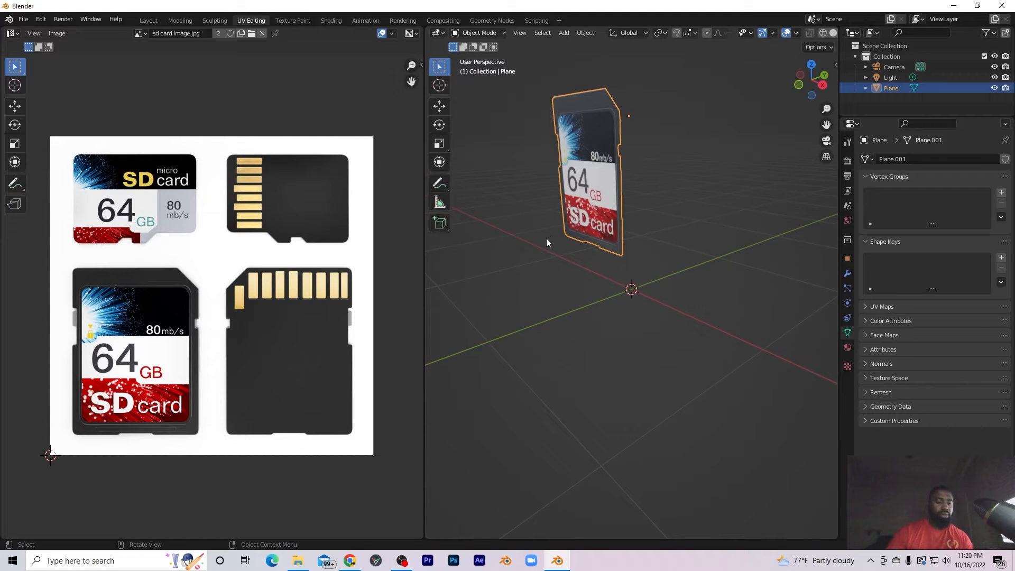
{"action": "key", "text": "Tab"}
{"action": "middle_click_drag", "start_coordinate": [661, 190], "coordinate": [592, 204]}
{"action": "key", "text": "e"}
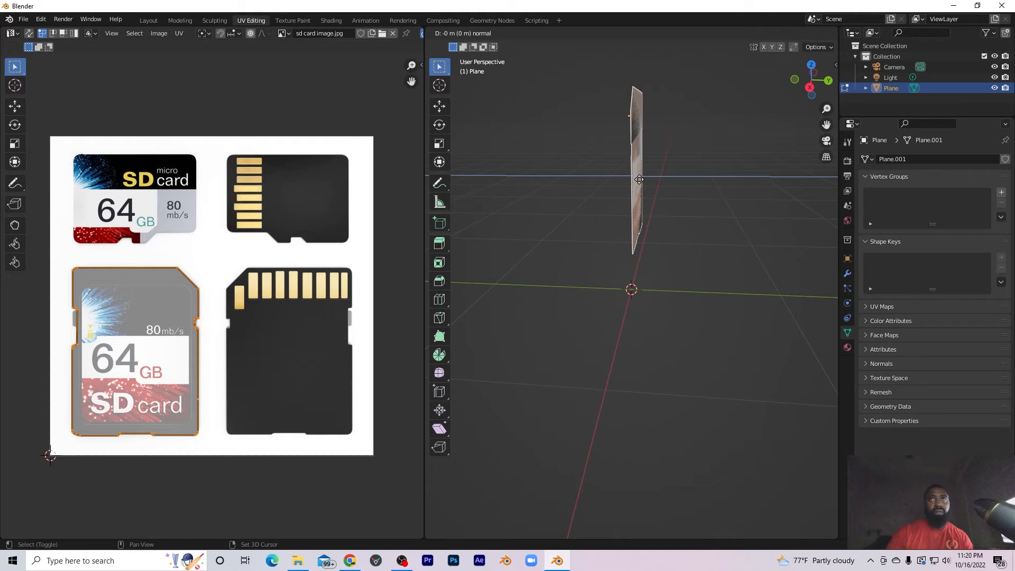
{"action": "key", "text": "shift"}
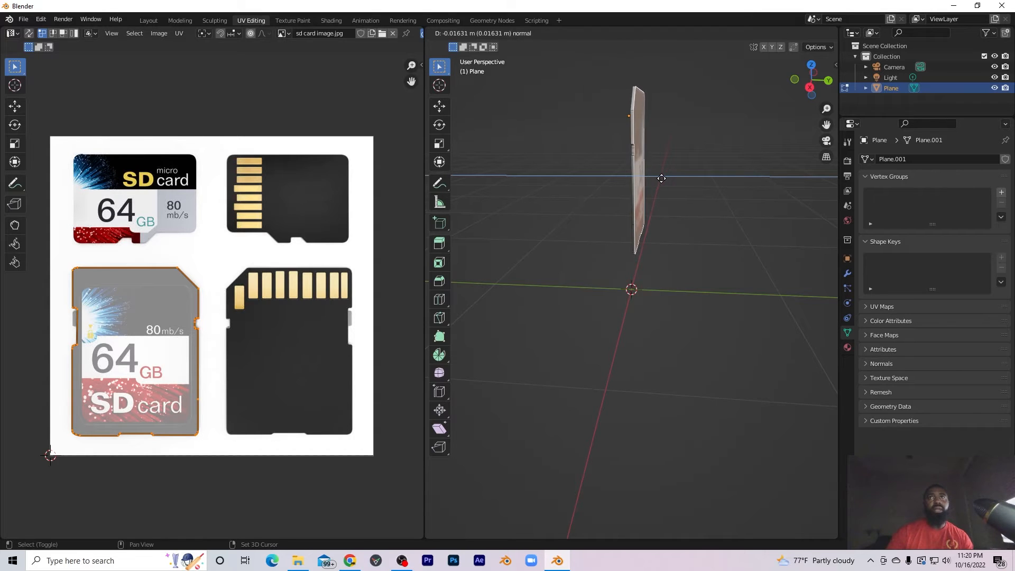
{"action": "left_click", "coordinate": [661, 178]}
Move the back face's UV island about 0.48 in X onto the full-size SD card back in the image.
{"action": "middle_click_drag", "start_coordinate": [668, 163], "coordinate": [594, 163]}
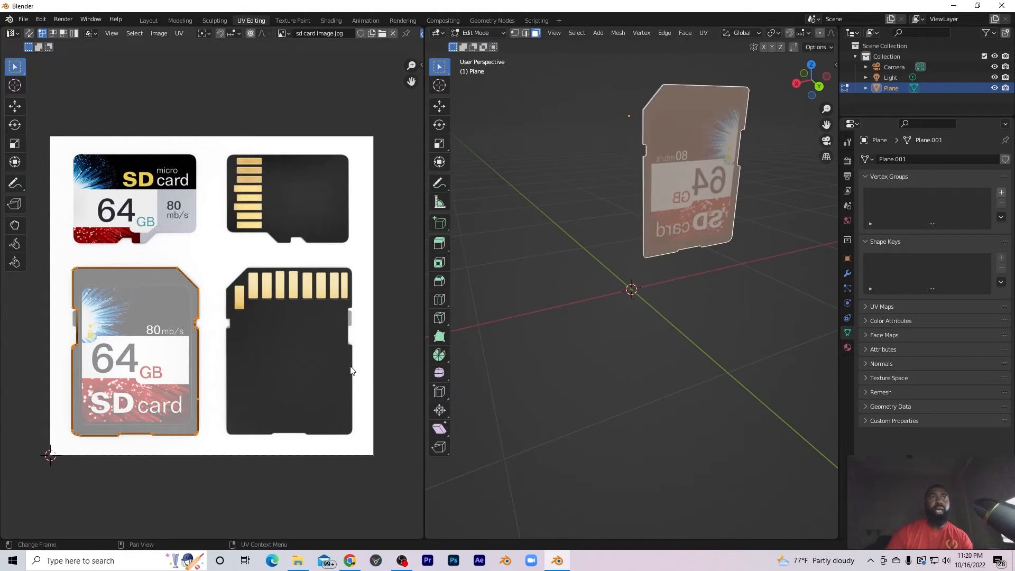
{"action": "middle_click_drag", "start_coordinate": [543, 269], "coordinate": [534, 224]}
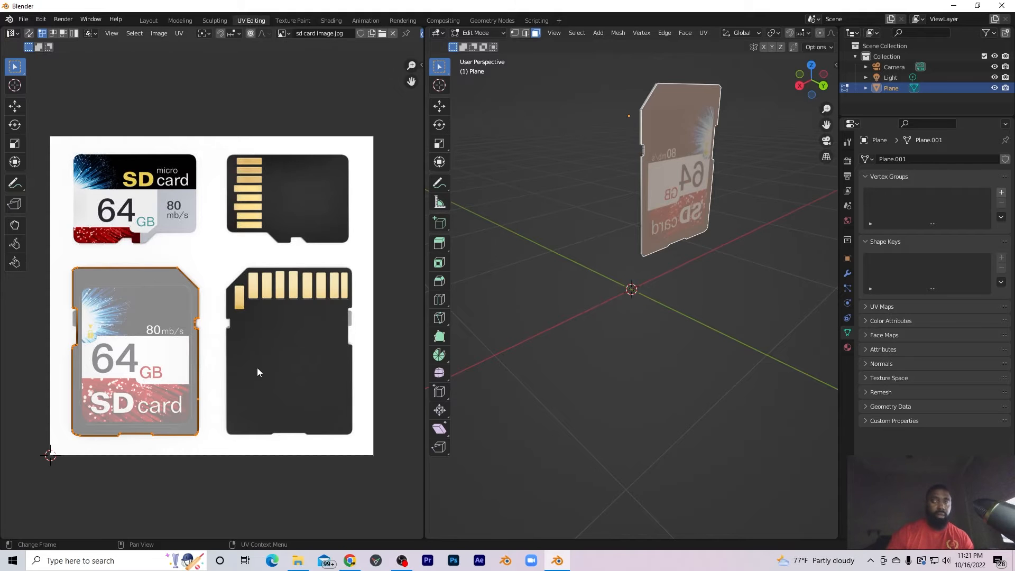
{"action": "middle_click_drag", "start_coordinate": [689, 206], "coordinate": [587, 192]}
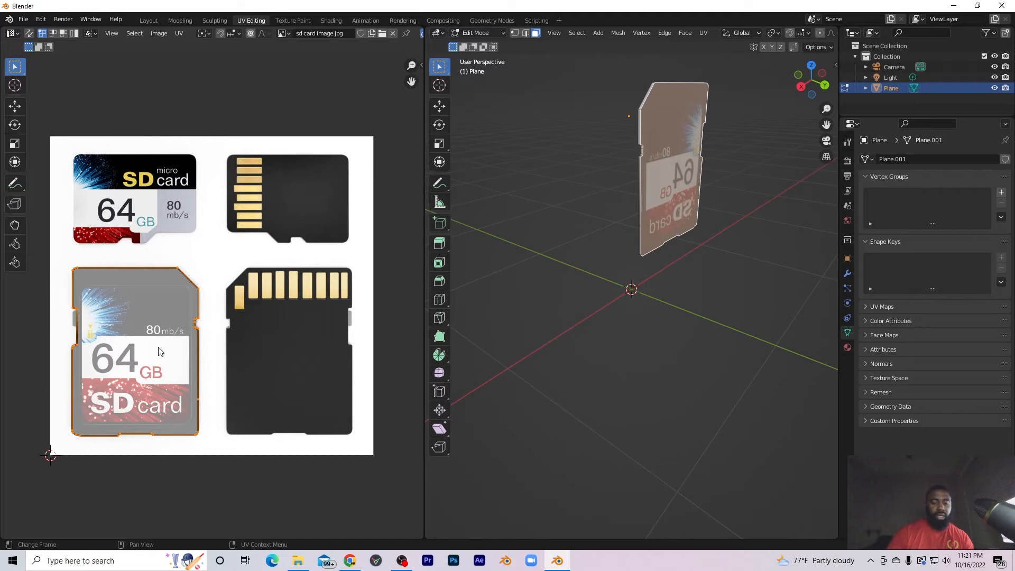
{"action": "key", "text": "g"}
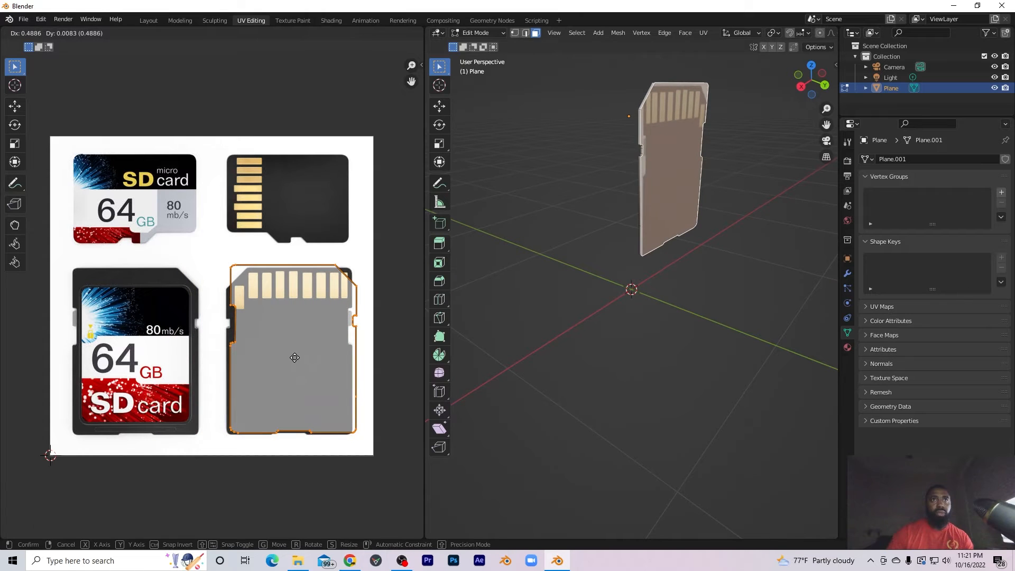
{"action": "left_click", "coordinate": [291, 361]}
{"action": "mouse_move", "coordinate": [666, 267]}
{"action": "middle_mouse_down"}
{"action": "mouse_move", "coordinate": [791, 262]}
{"action": "mouse_move", "coordinate": [657, 267]}
{"action": "mouse_move", "coordinate": [671, 267]}
{"action": "middle_mouse_up"}
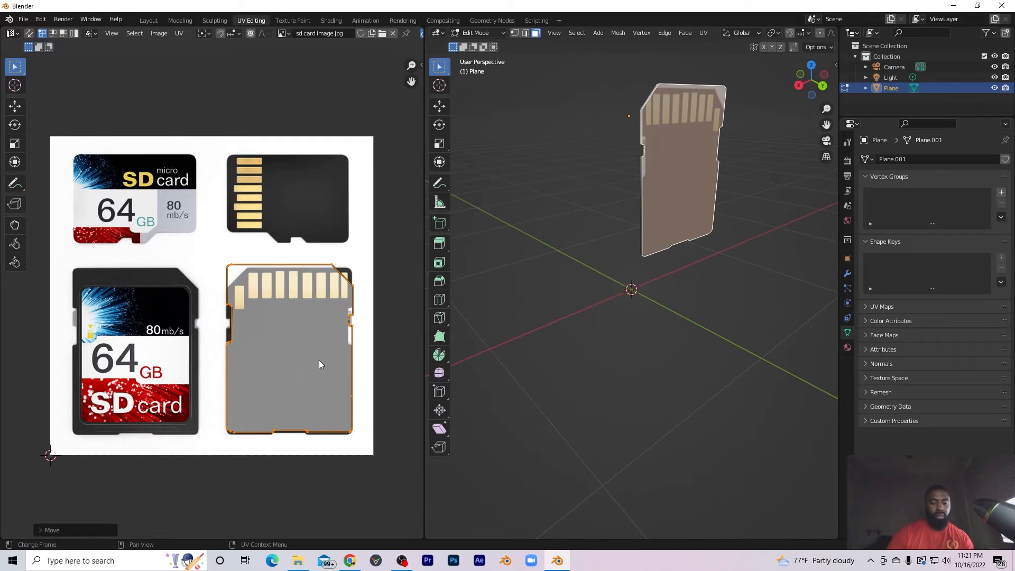
Try to rotate the back face's UV island over the card back, and undo the rotation.
{"action": "key", "text": "r"}
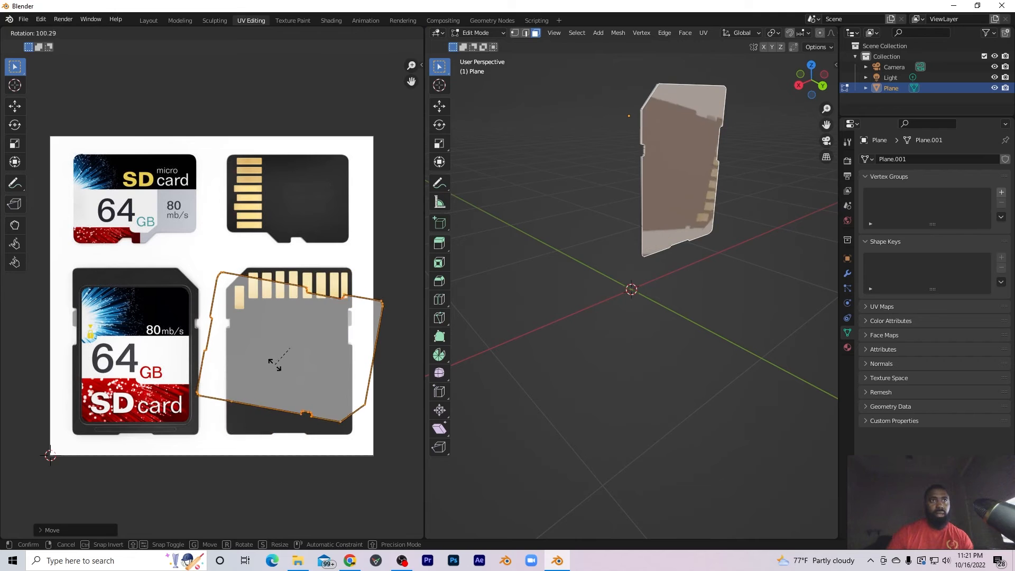
{"action": "left_click", "coordinate": [302, 360]}
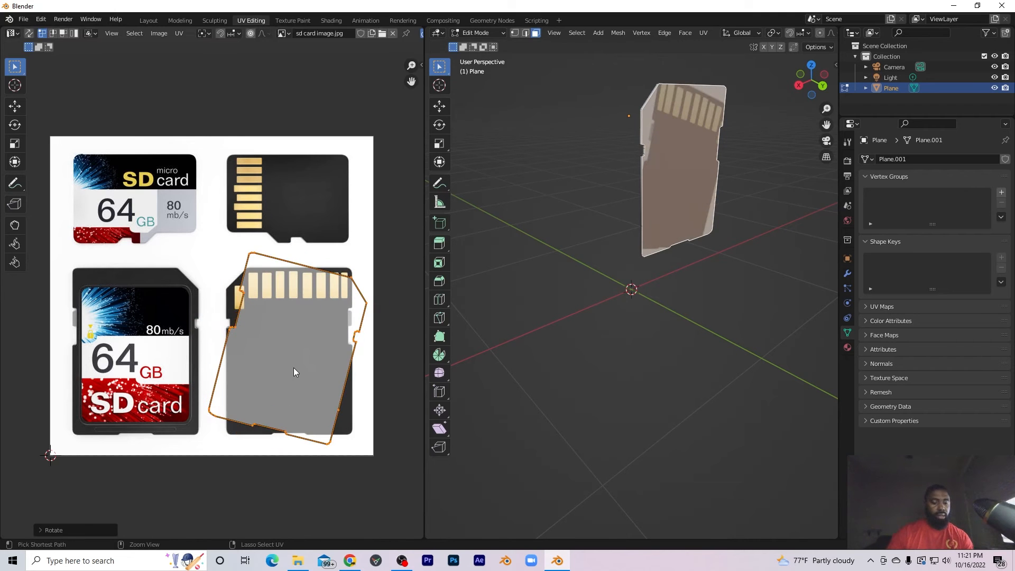
{"action": "key", "text": "ctrl+z"}
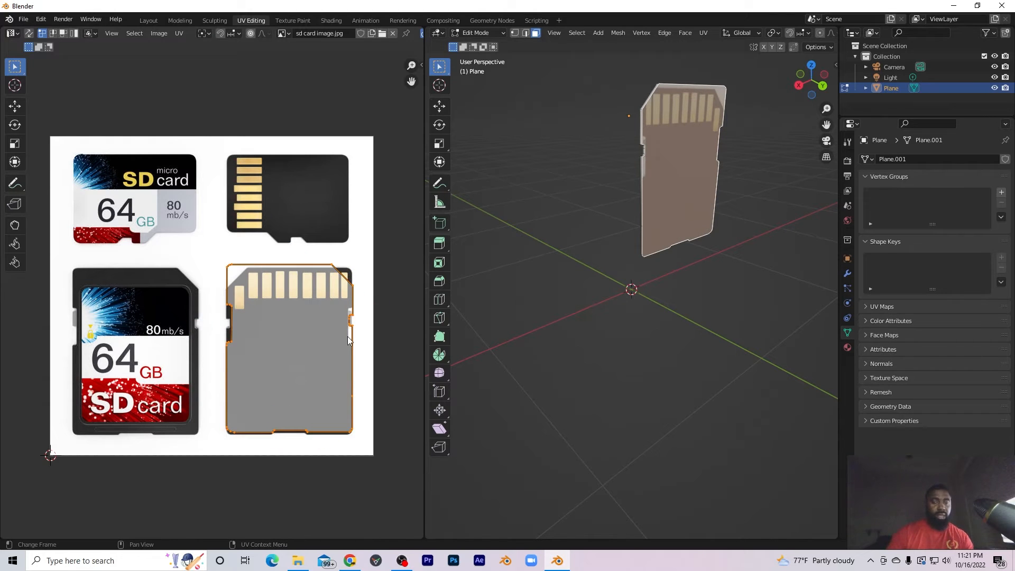
Mirror the back face's UV island by scaling it about -0.99 along X, and move it about -0.008 in Y to fit the card back.
{"action": "key", "text": "s"}
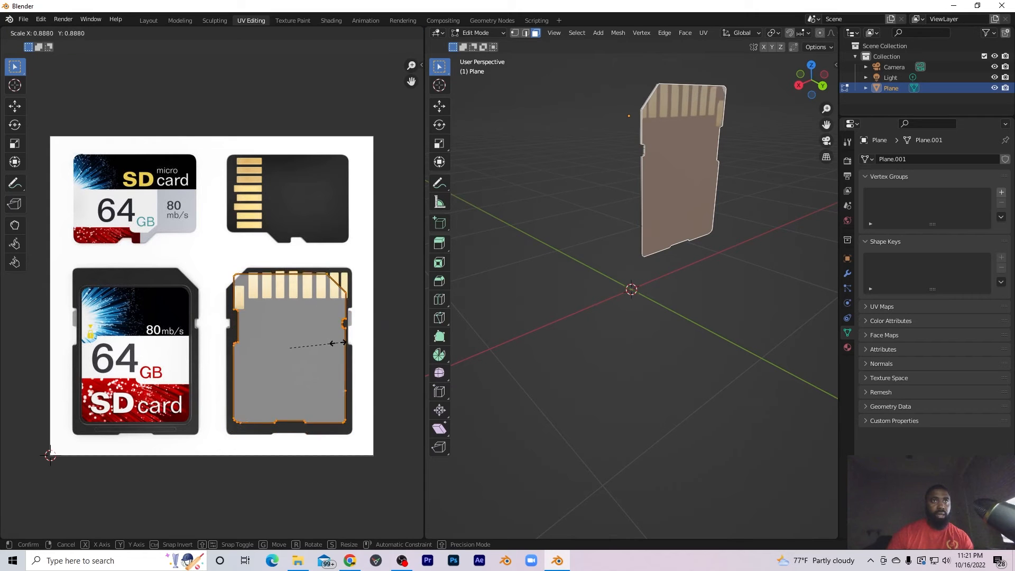
{"action": "key", "text": "y"}
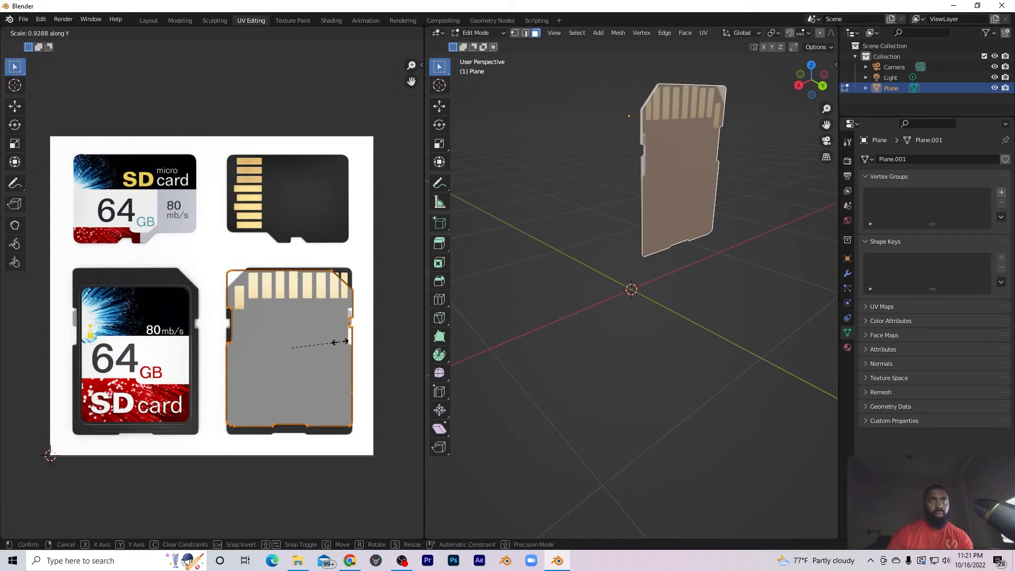
{"action": "key", "text": "x"}
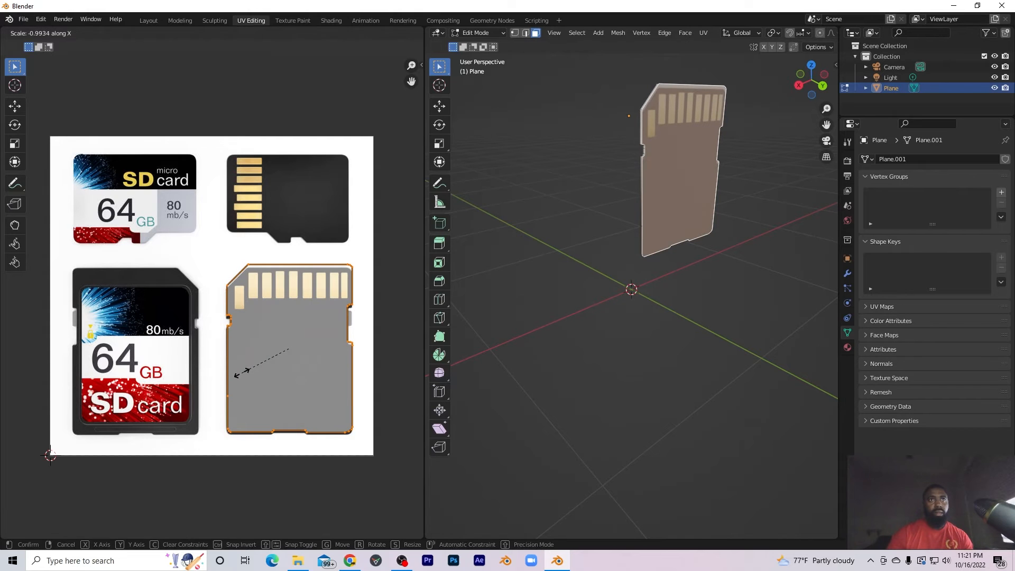
{"action": "left_click", "coordinate": [241, 373]}
{"action": "key", "text": "g"}
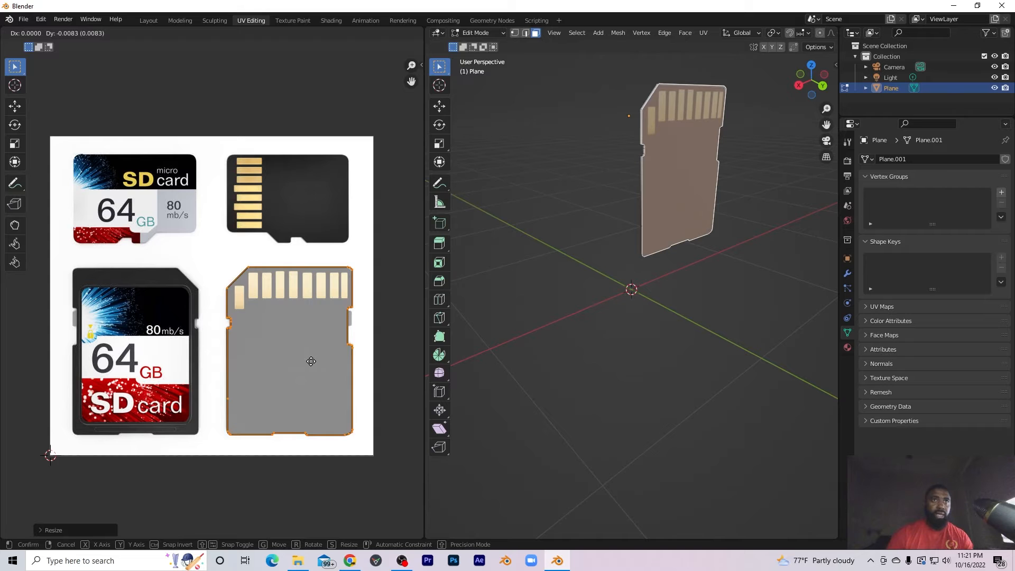
{"action": "left_click", "coordinate": [311, 361]}
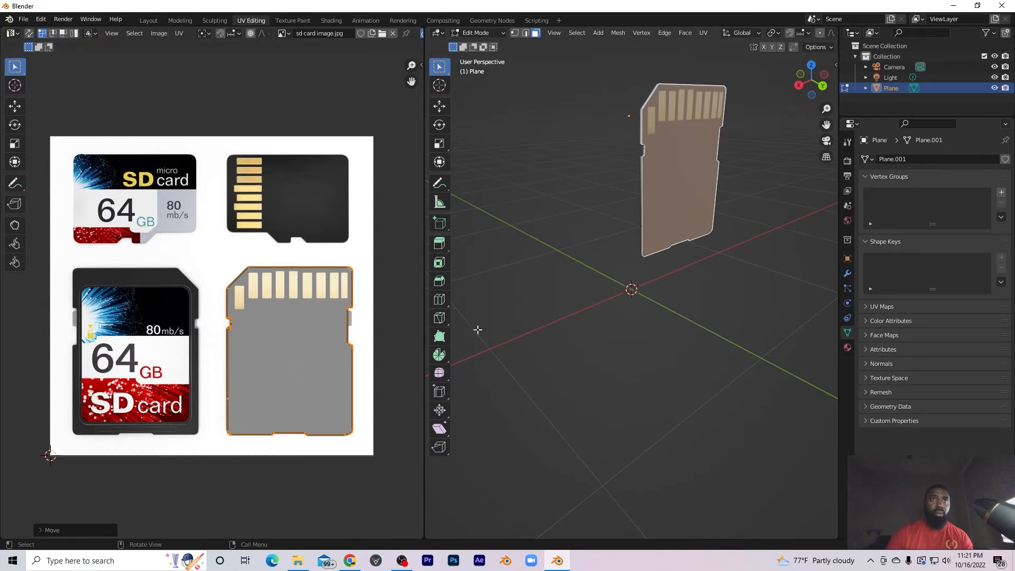
Try to select the narrow side faces around the card's rim one by one, and clear the selection.
{"action": "middle_click_drag", "start_coordinate": [563, 295], "coordinate": [605, 319]}
{"action": "scroll", "coordinate": [673, 221], "scroll_direction": "up", "scroll_amount": 3}
{"action": "scroll", "coordinate": [646, 248], "scroll_direction": "down", "scroll_amount": 3}
{"action": "left_click", "coordinate": [642, 97]}
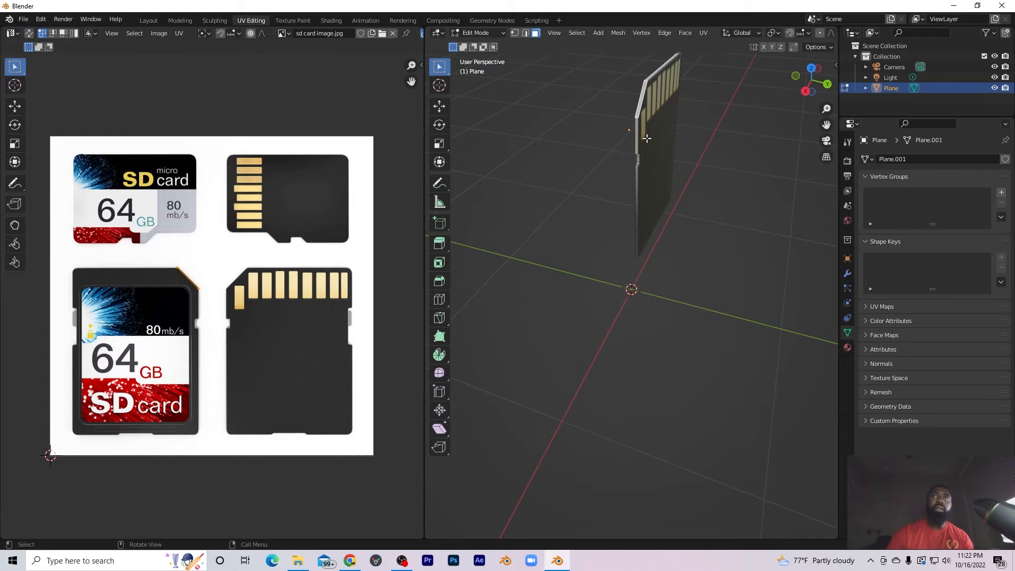
{"action": "scroll", "coordinate": [639, 137], "scroll_direction": "up", "scroll_amount": 4}
{"action": "scroll", "coordinate": [643, 148], "scroll_direction": "down", "scroll_amount": 3}
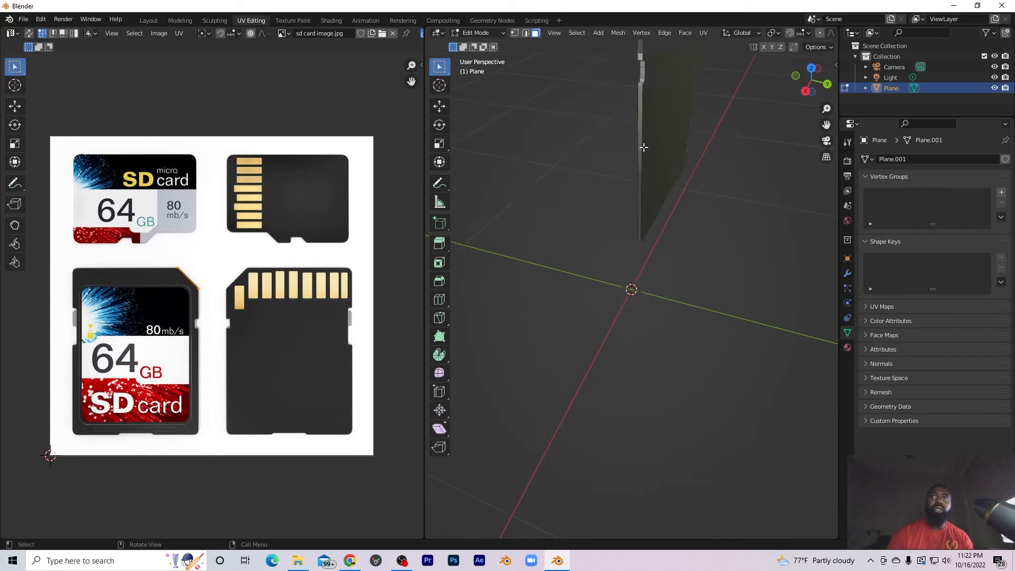
{"action": "middle_click_drag", "start_coordinate": [638, 135], "coordinate": [618, 157]}
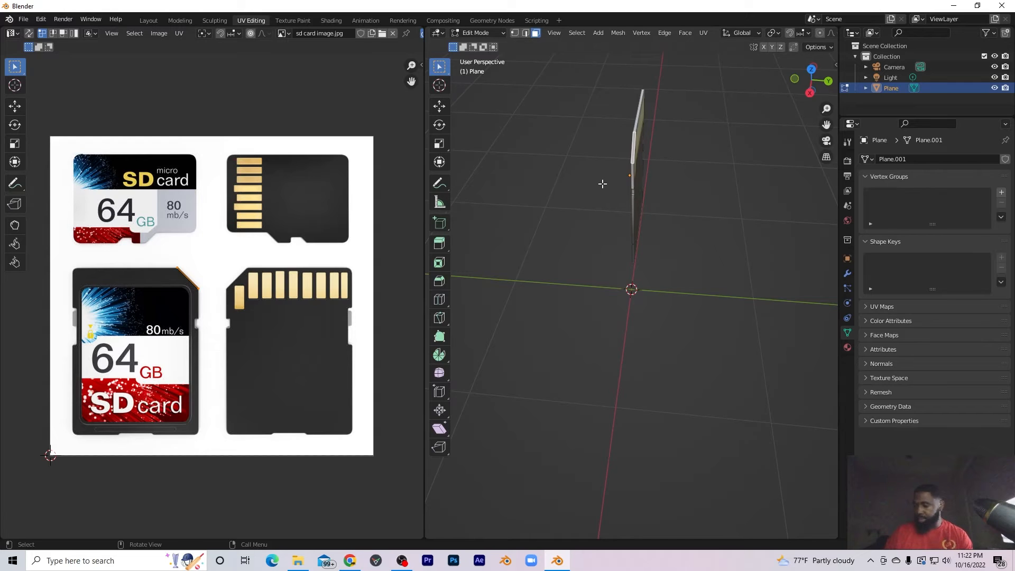
{"action": "middle_click_drag", "start_coordinate": [603, 184], "coordinate": [618, 206]}
{"action": "scroll", "coordinate": [602, 184], "scroll_direction": "up", "scroll_amount": 5}
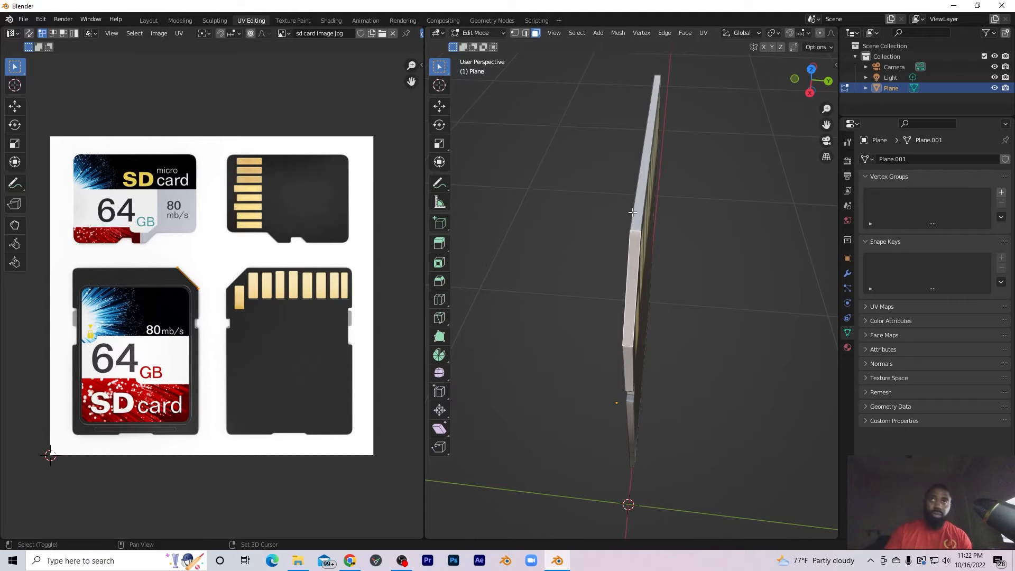
{"action": "left_click", "coordinate": [638, 217], "text": "shift"}
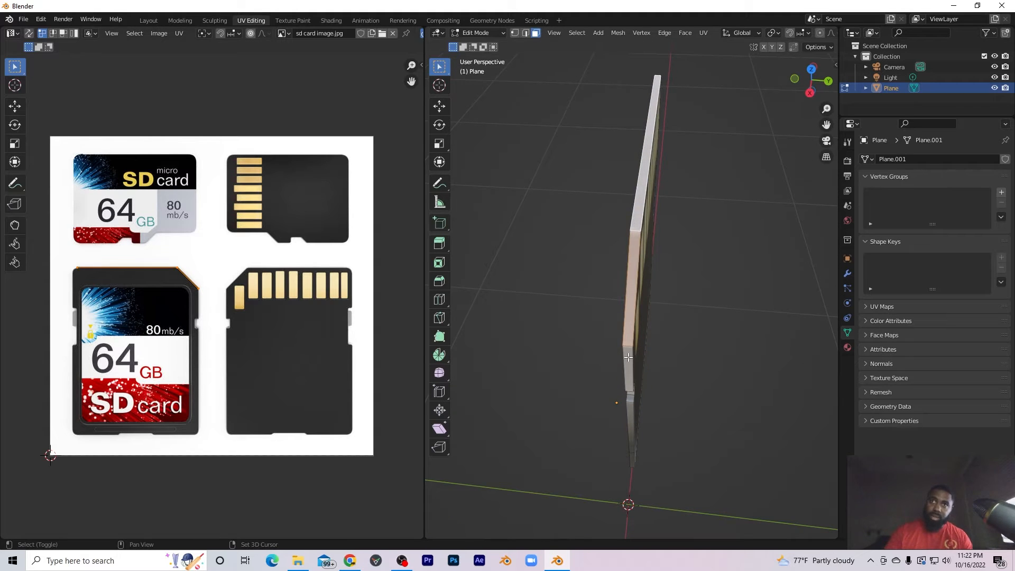
{"action": "left_click", "coordinate": [714, 221]}
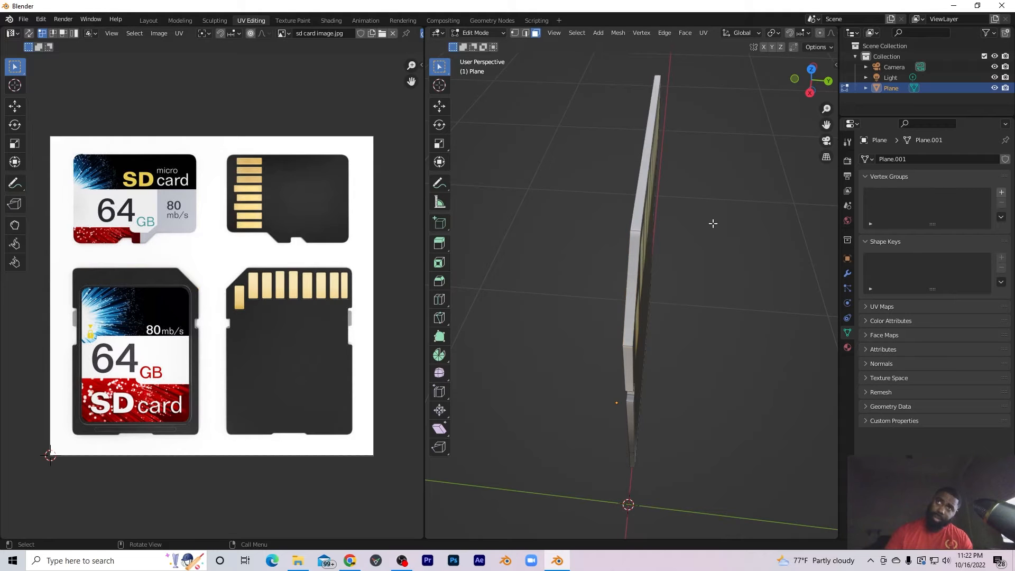
Select the whole loop of side faces around the card's rim and unwrap it with Cube Projection.
{"action": "left_click", "coordinate": [637, 231], "text": "alt"}
{"action": "middle_click_drag", "start_coordinate": [603, 386], "coordinate": [523, 369]}
{"action": "middle_click_drag", "start_coordinate": [582, 301], "coordinate": [646, 333]}
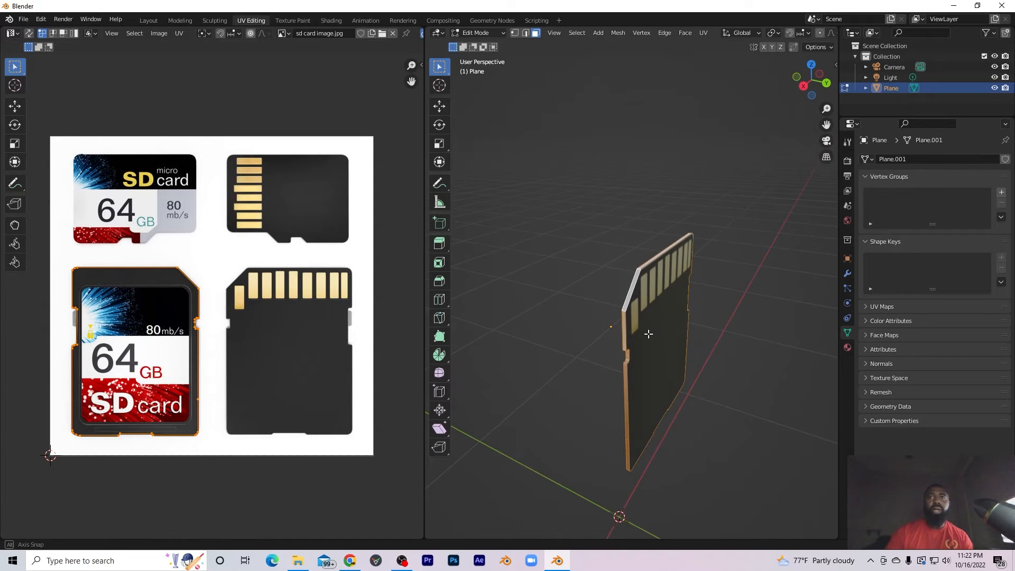
{"action": "right_click", "coordinate": [631, 291]}
{"action": "mouse_move", "coordinate": [631, 293]}
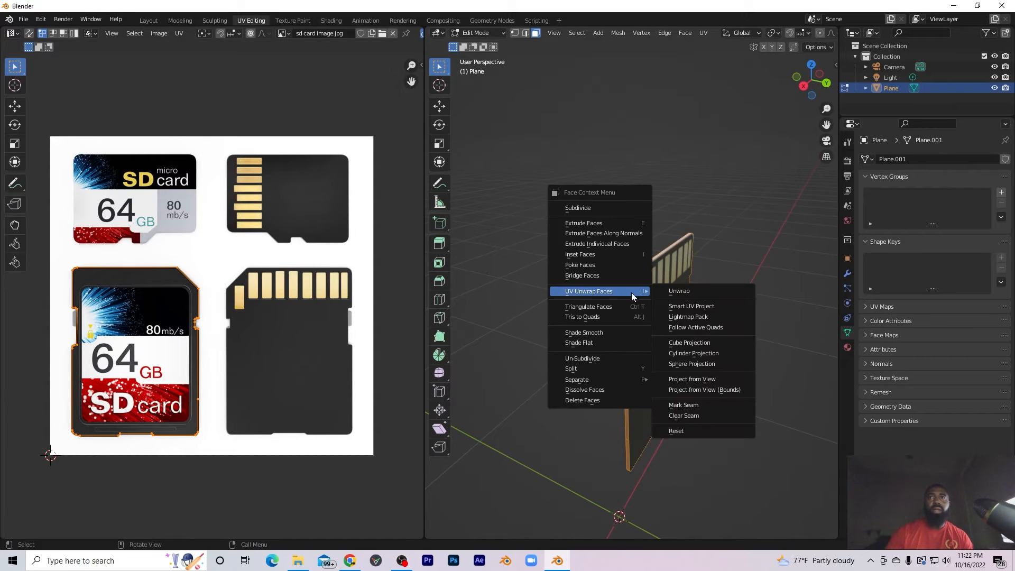
{"action": "left_click", "coordinate": [722, 342]}
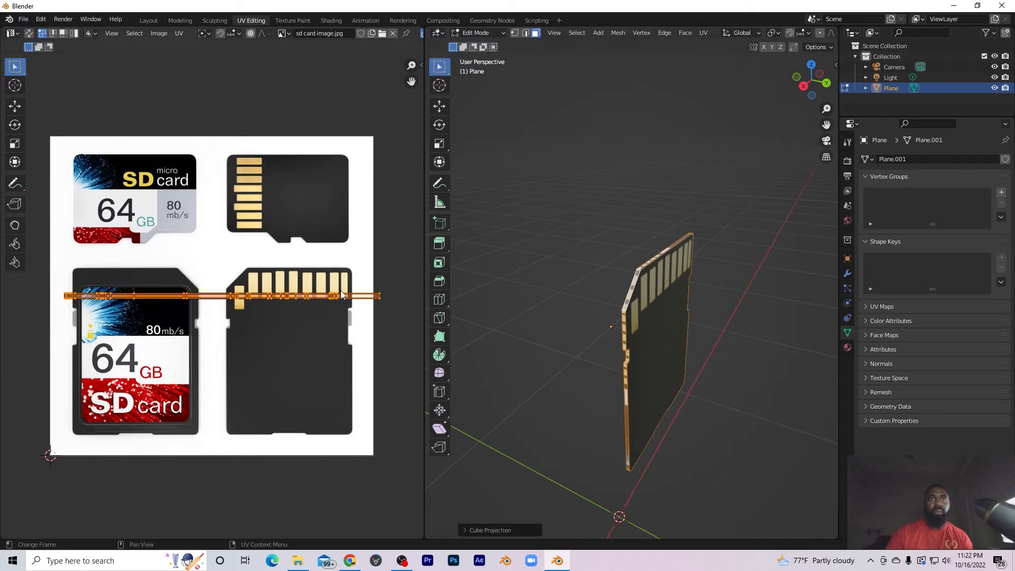
Scale down the side faces' UV strip and move it down across the black area of the full-size card back.
{"action": "key", "text": "s"}
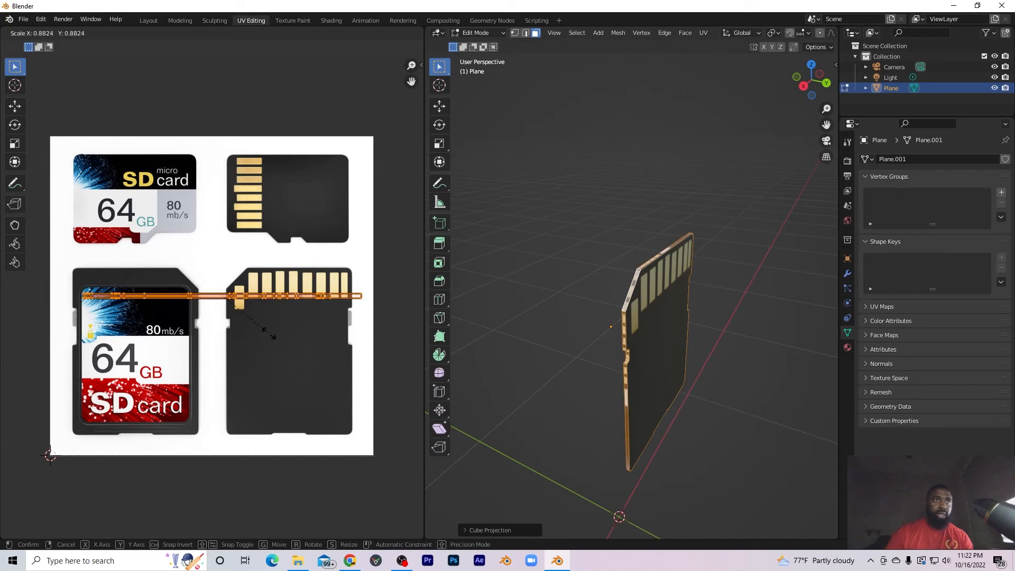
{"action": "left_click", "coordinate": [241, 339]}
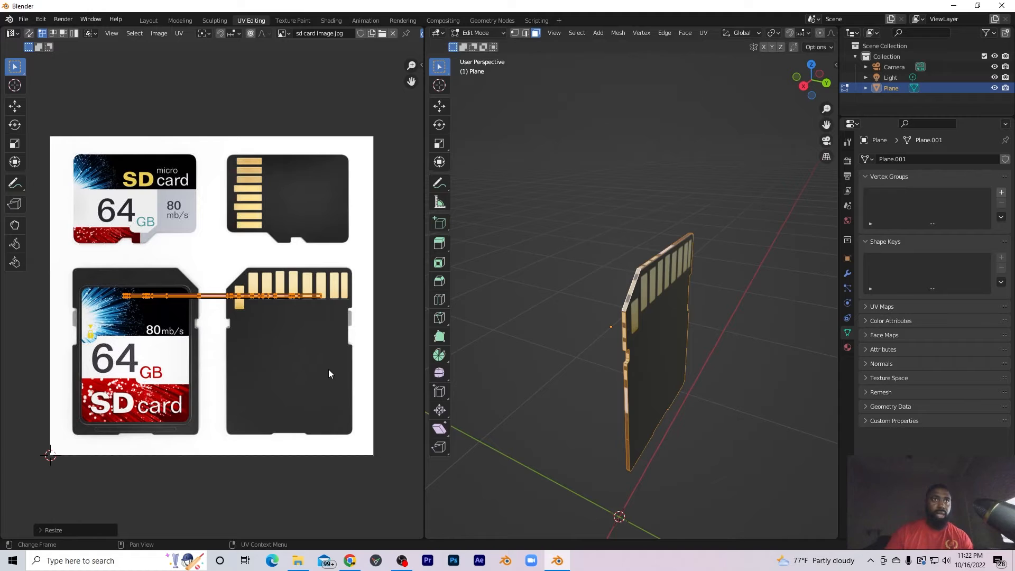
{"action": "key", "text": "g"}
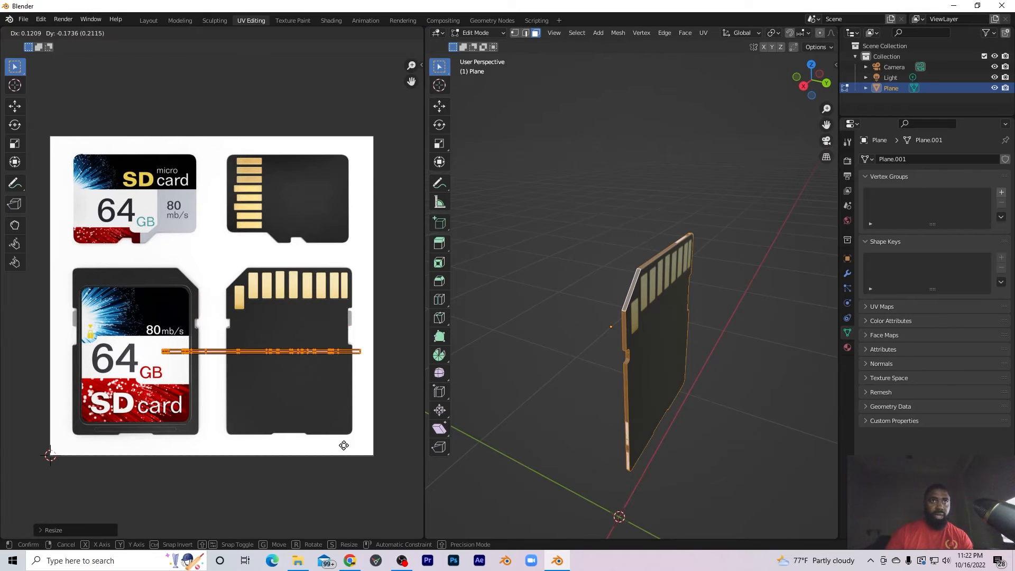
{"action": "left_click", "coordinate": [381, 475]}
Try twice to scale the selected side faces in the 3D view, undoing each scaling.
{"action": "key", "text": "s"}
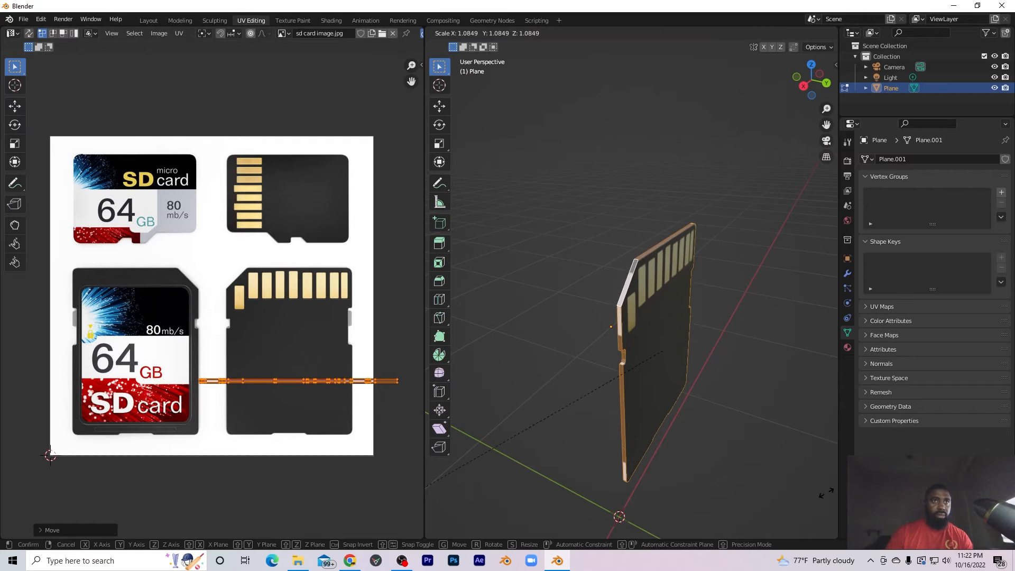
{"action": "left_click", "coordinate": [827, 492]}
{"action": "key", "text": "ctrl+z"}
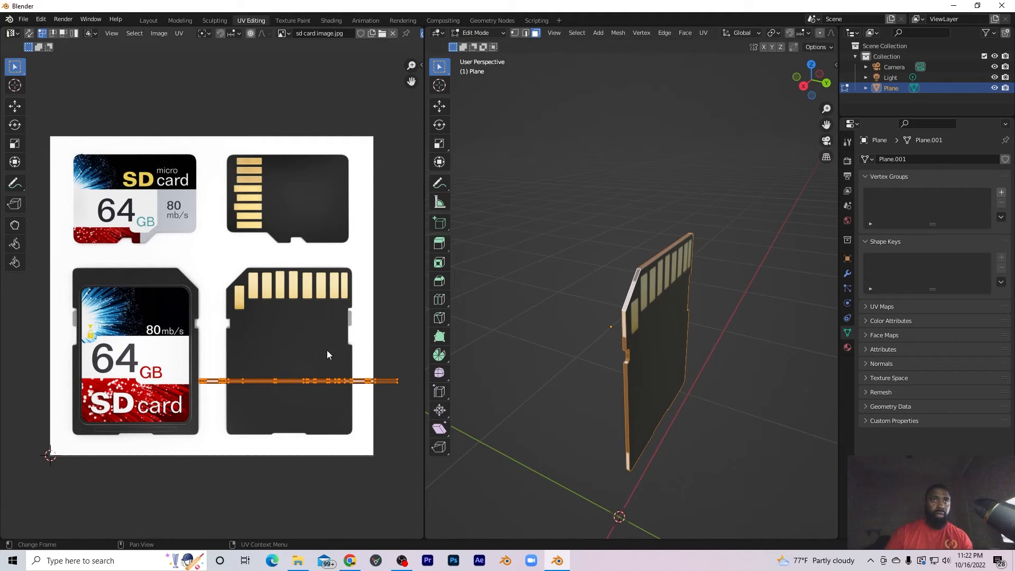
{"action": "key", "text": "s"}
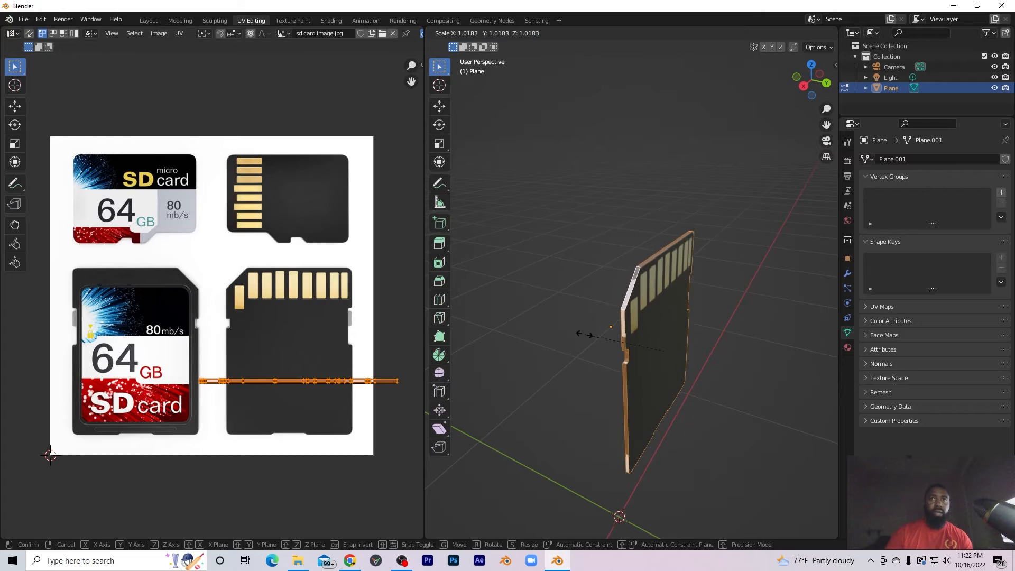
{"action": "left_click", "coordinate": [573, 333]}
{"action": "key", "text": "ctrl+z"}
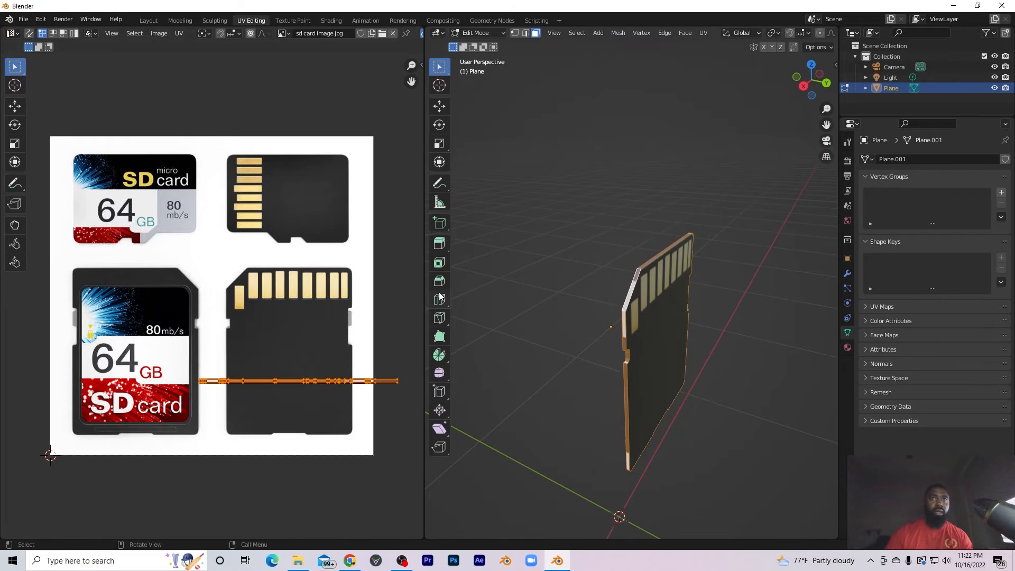
Scale the side faces' UV strip to about half its size and move it fully inside the black area of the full-size card back.
{"action": "key", "text": "s"}
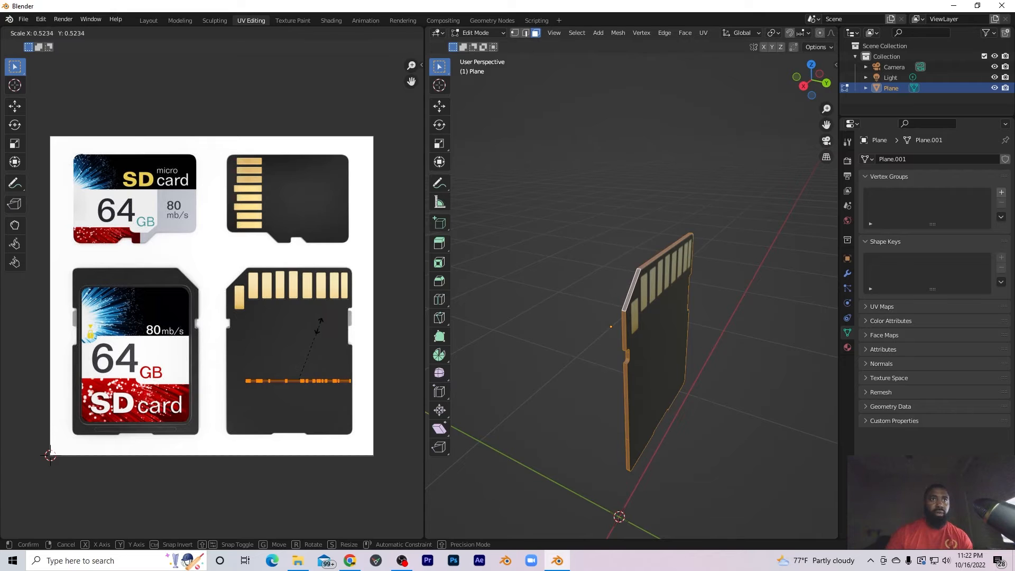
{"action": "left_click", "coordinate": [320, 322]}
{"action": "key", "text": "g"}
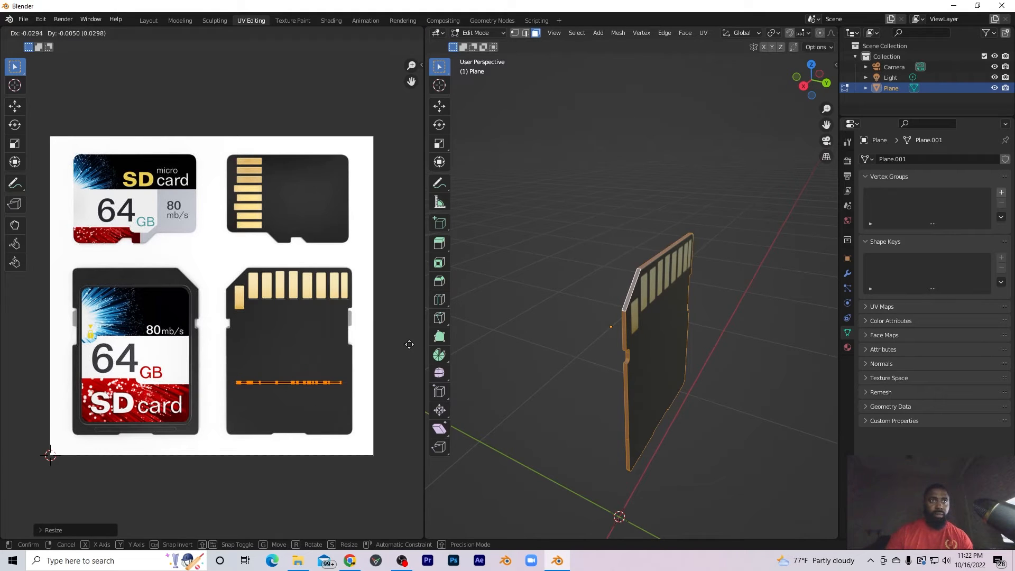
{"action": "left_click", "coordinate": [411, 346]}
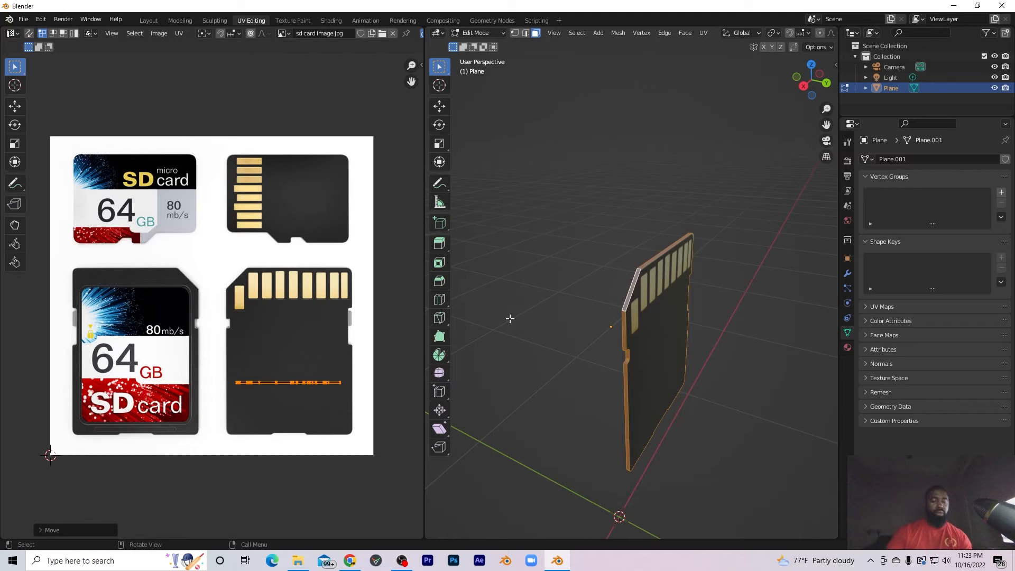
Leave Edit Mode and examine the textured card's front and its back with the gold contacts.
{"action": "key", "text": "Tab"}
{"action": "middle_click_drag", "start_coordinate": [627, 322], "coordinate": [782, 287]}
{"action": "middle_click_drag", "start_coordinate": [715, 315], "coordinate": [722, 381]}
{"action": "scroll", "coordinate": [599, 354], "scroll_direction": "up", "scroll_amount": 6}
{"action": "scroll", "coordinate": [581, 357], "scroll_direction": "down", "scroll_amount": 8}
{"action": "scroll", "coordinate": [570, 363], "scroll_direction": "up", "scroll_amount": 4}
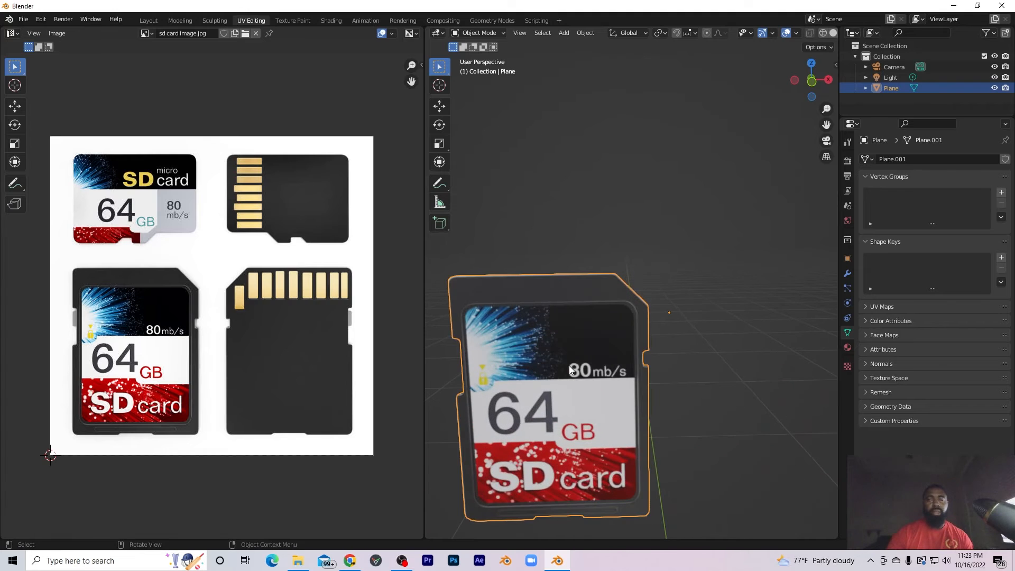
{"action": "scroll", "coordinate": [575, 365], "scroll_direction": "down", "scroll_amount": 3}
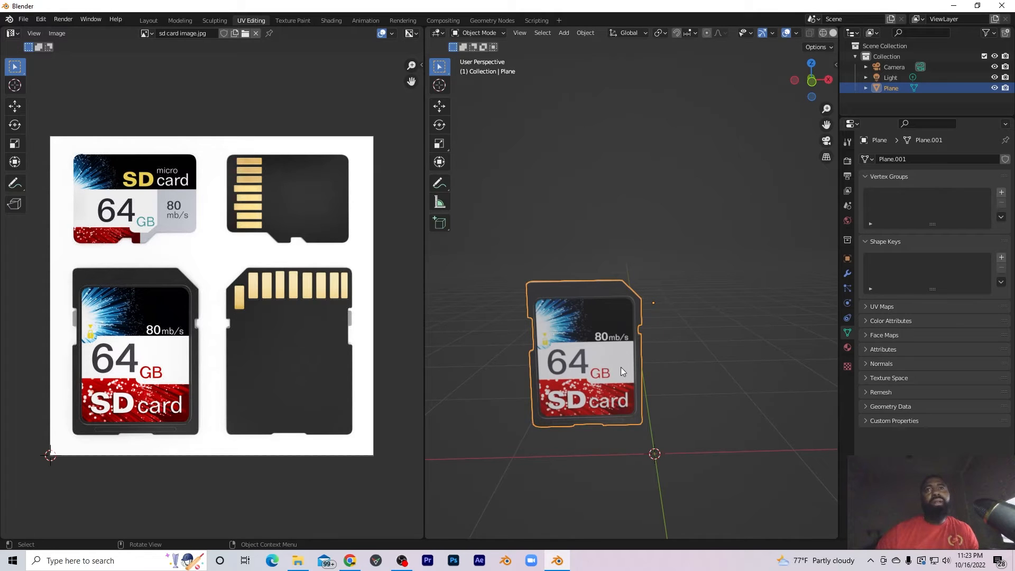
{"action": "middle_click_drag", "start_coordinate": [616, 368], "coordinate": [784, 353]}
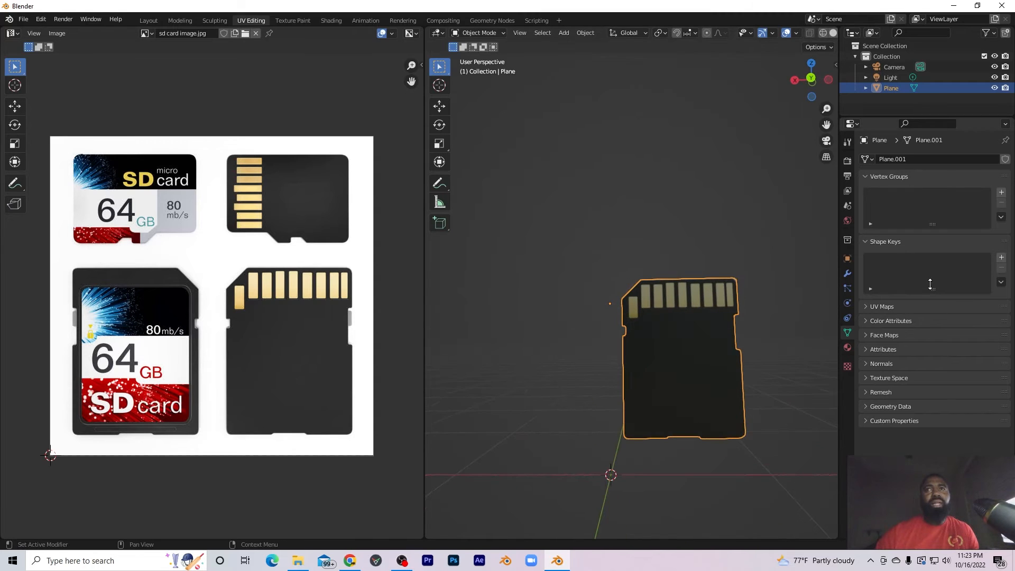
{"action": "scroll", "coordinate": [652, 305], "scroll_direction": "down", "scroll_amount": 1}
{"action": "scroll", "coordinate": [659, 290], "scroll_direction": "up", "scroll_amount": 3}
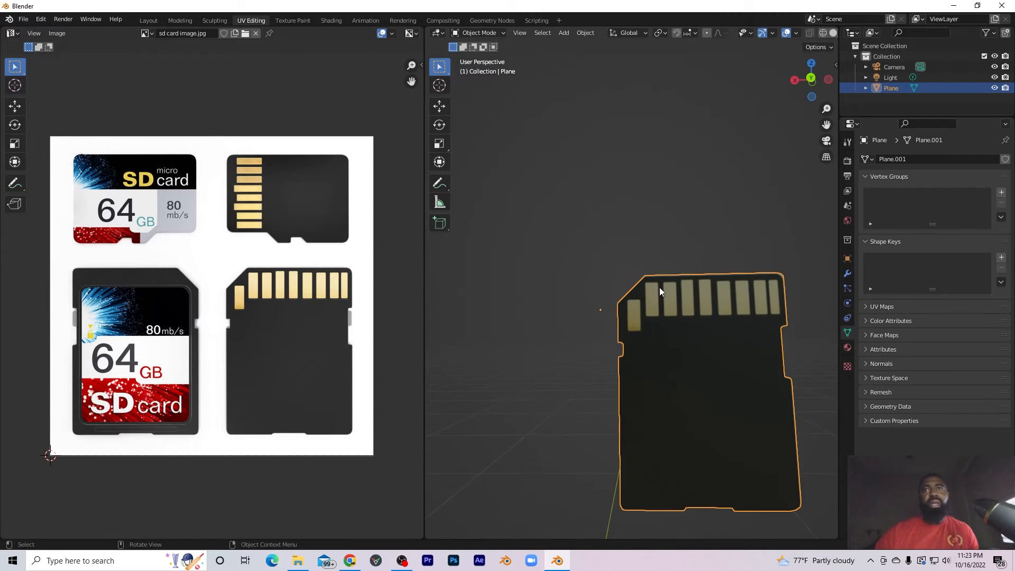
{"action": "middle_click_drag", "start_coordinate": [695, 309], "coordinate": [571, 375], "text": "shift"}
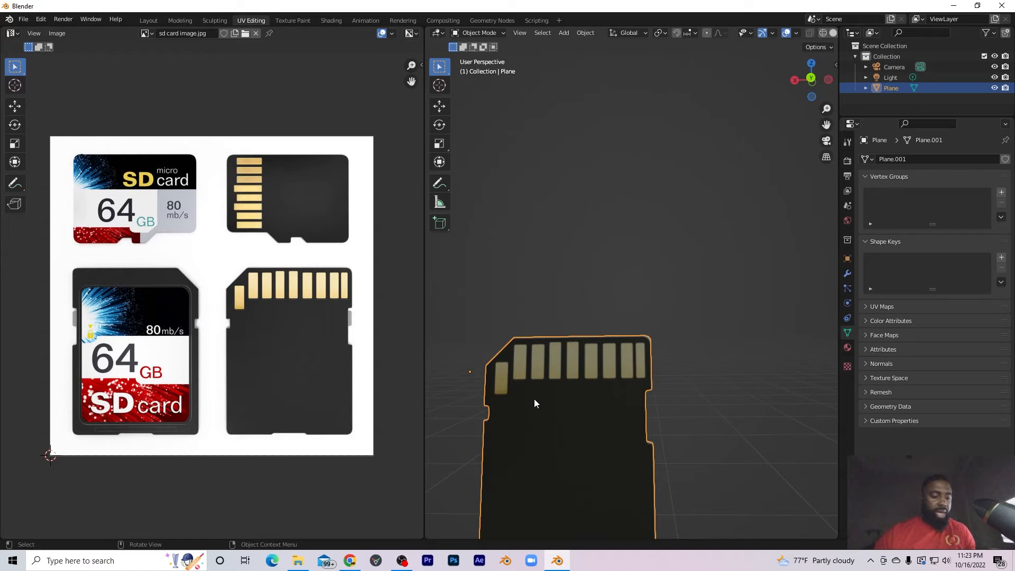
Select the whole card in Edit Mode and frame it in the back orthographic view.
{"action": "key", "text": "Tab"}
{"action": "key", "text": "a"}
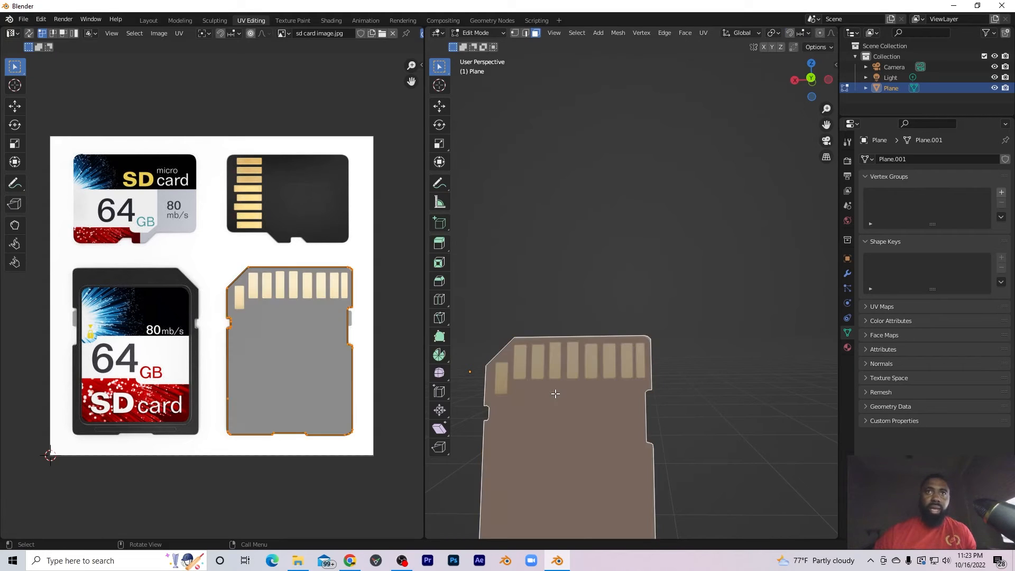
{"action": "key", "text": "ctrl+r"}
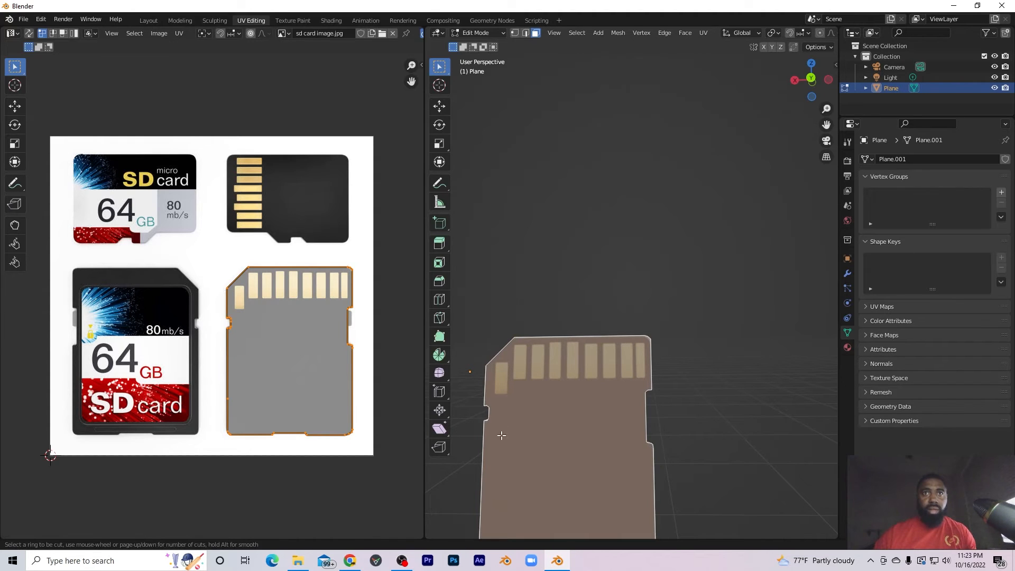
{"action": "key", "text": "Escape"}
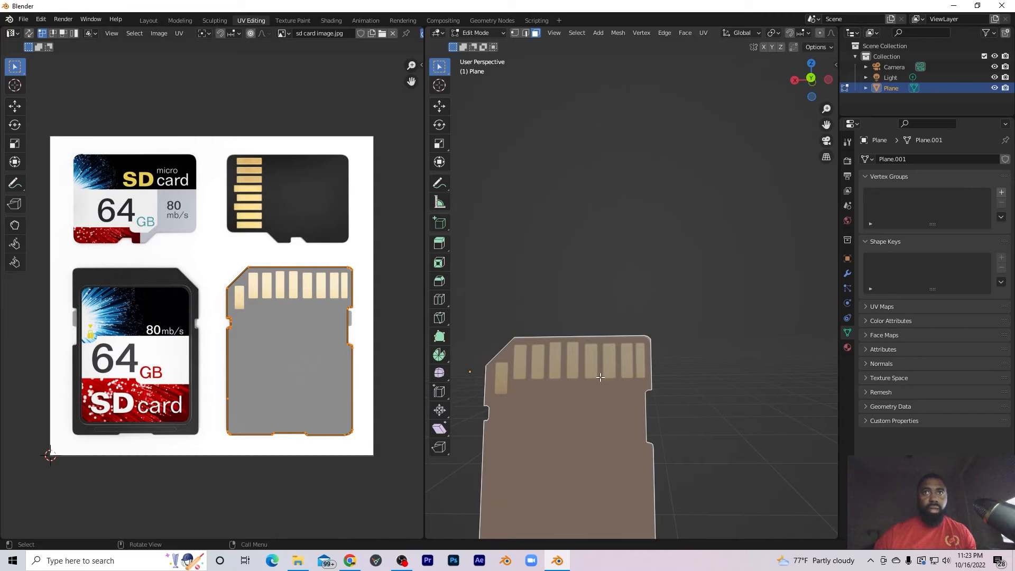
{"action": "middle_click_drag", "start_coordinate": [572, 440], "coordinate": [512, 403]}
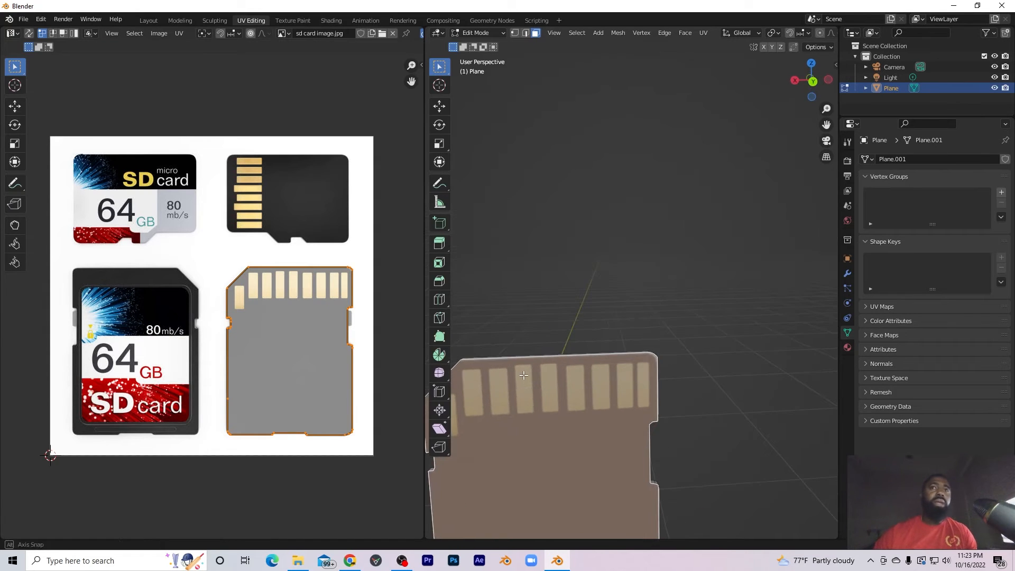
{"action": "key", "text": "KP_Decimal"}
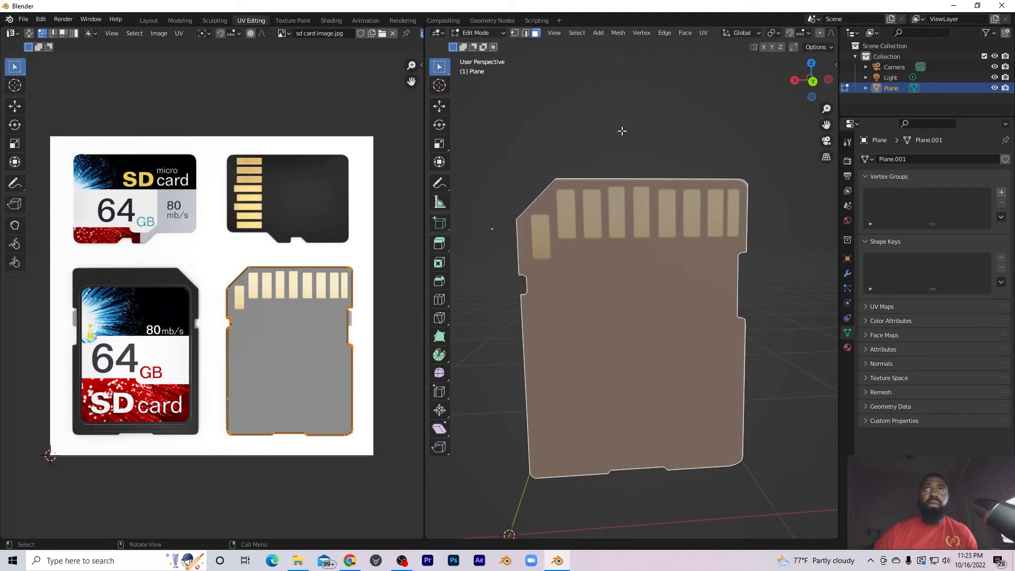
{"action": "key", "text": "grave"}
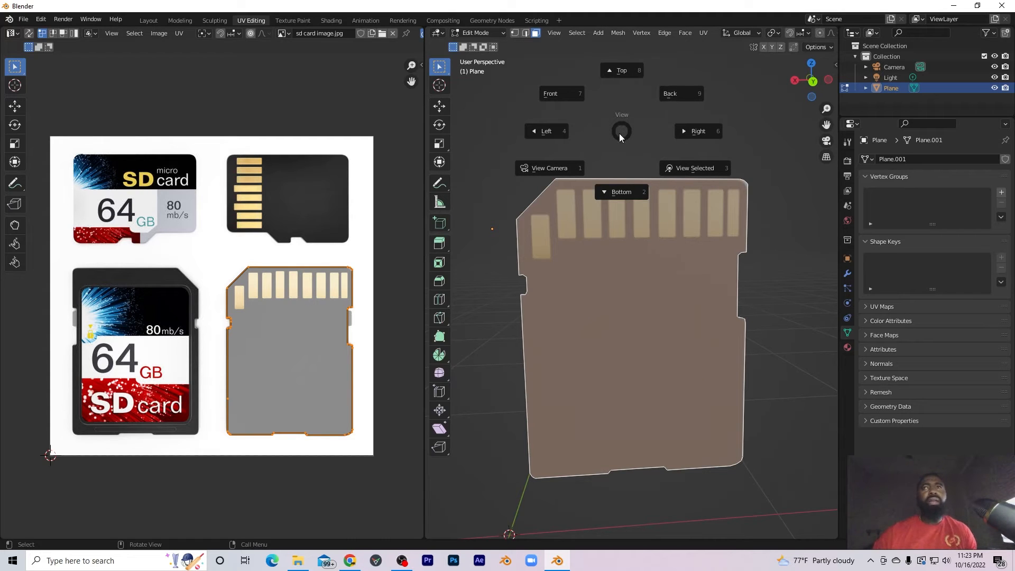
{"action": "left_click", "coordinate": [671, 94]}
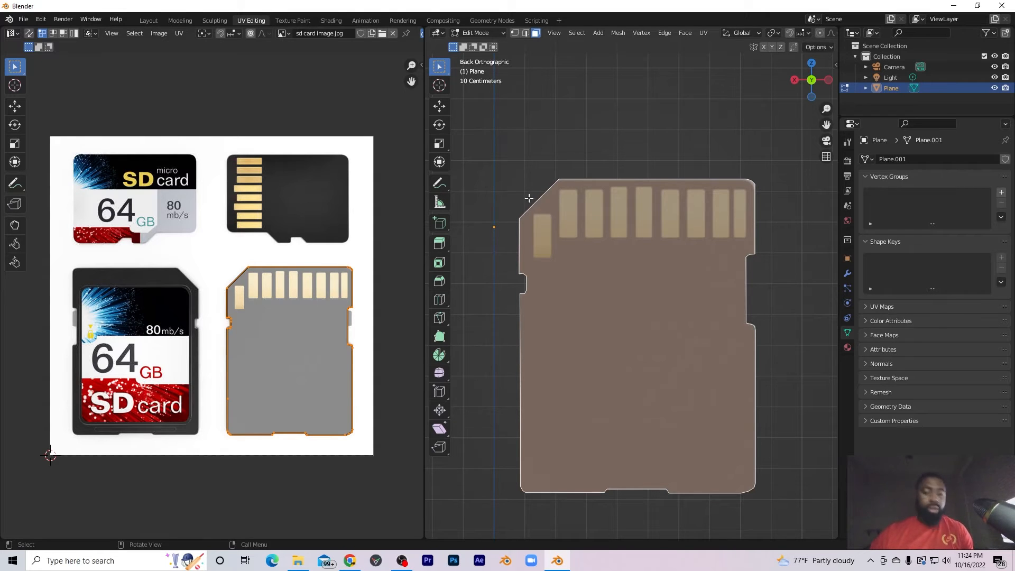
{"action": "scroll", "coordinate": [528, 198], "scroll_direction": "up", "scroll_amount": 4}
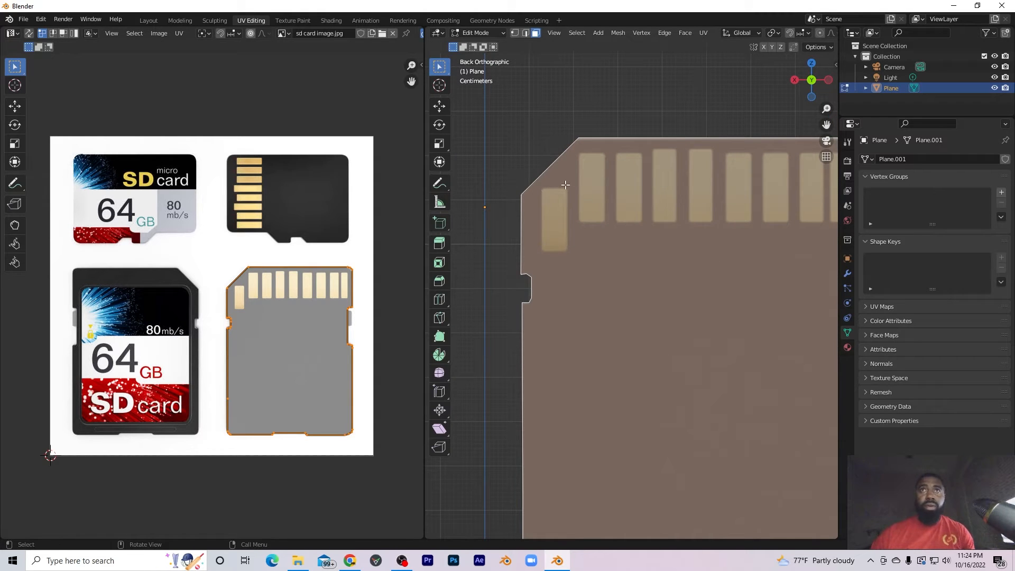
{"action": "key", "text": "k"}
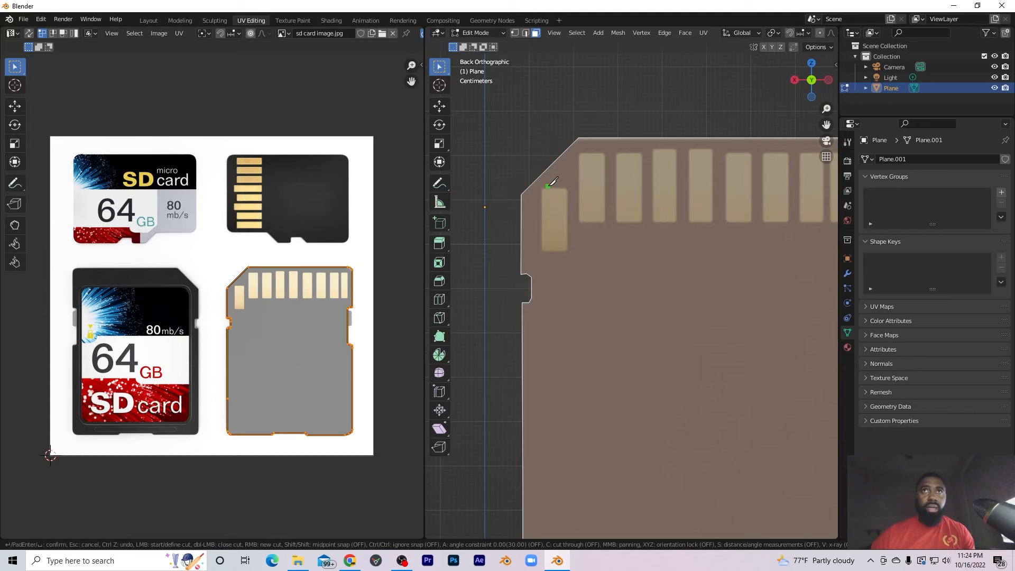
{"action": "scroll", "coordinate": [547, 185], "scroll_direction": "up", "scroll_amount": 2}
{"action": "scroll", "coordinate": [522, 161], "scroll_direction": "up", "scroll_amount": 3}
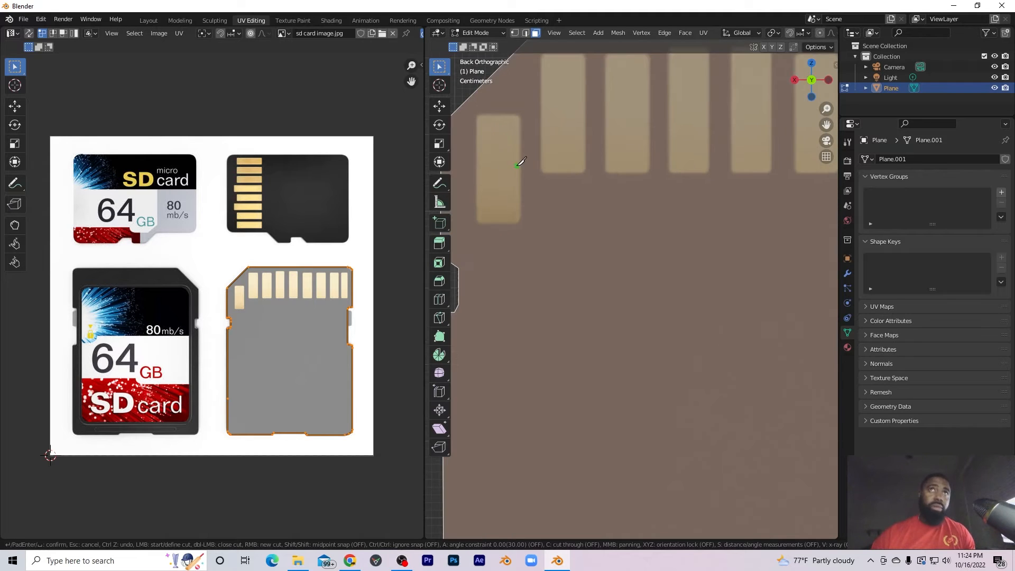
{"action": "middle_click_drag", "start_coordinate": [483, 132], "coordinate": [634, 170], "text": "shift"}
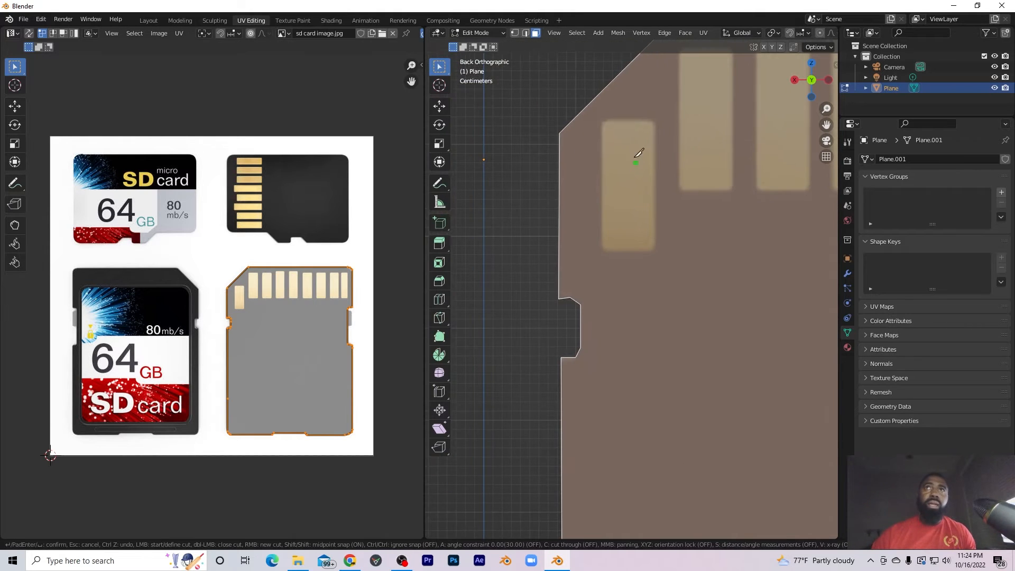
{"action": "left_click", "coordinate": [605, 121]}
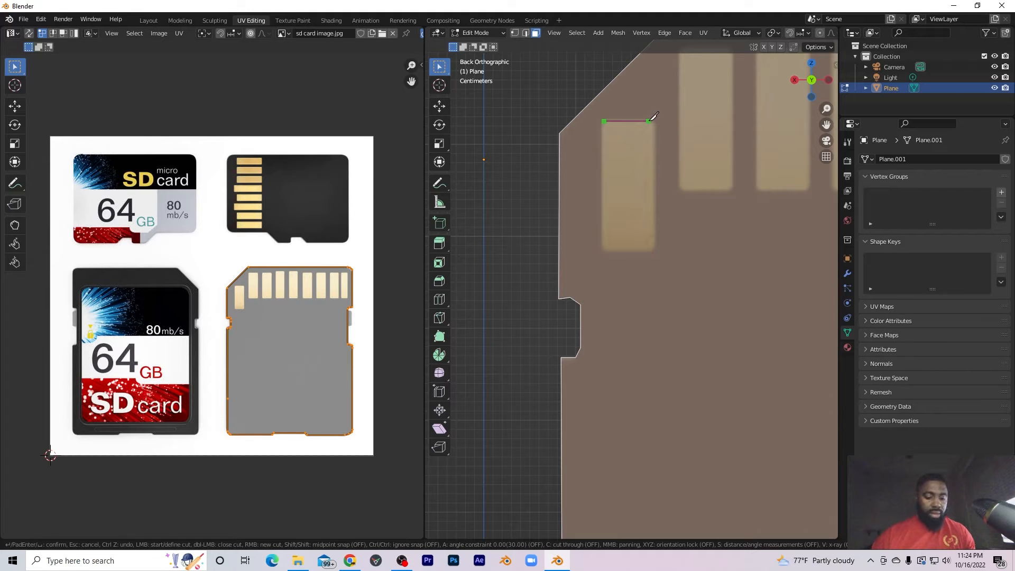
{"action": "key", "text": "a"}
{"action": "left_click", "coordinate": [651, 121]}
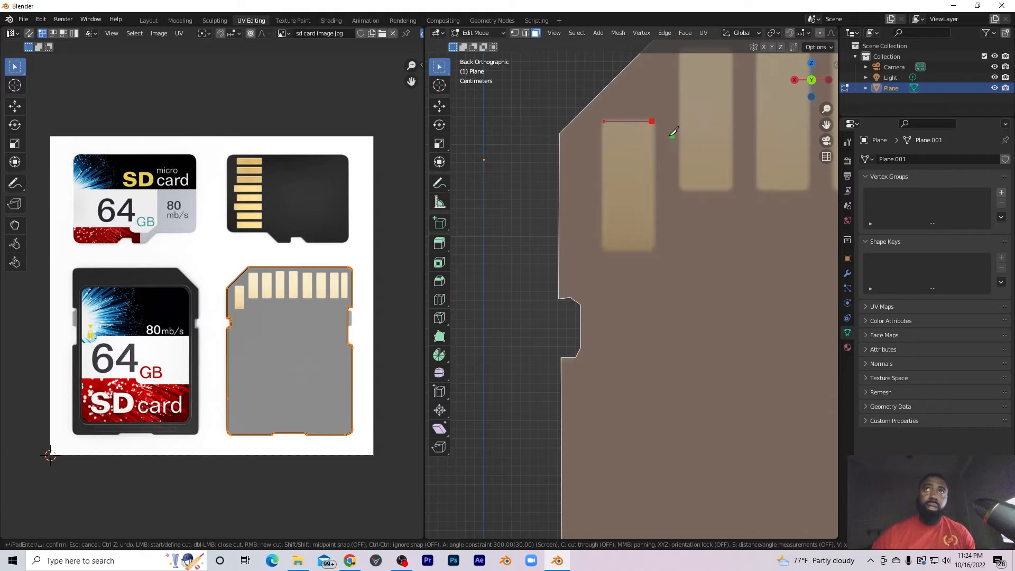
{"action": "key", "text": "Return"}
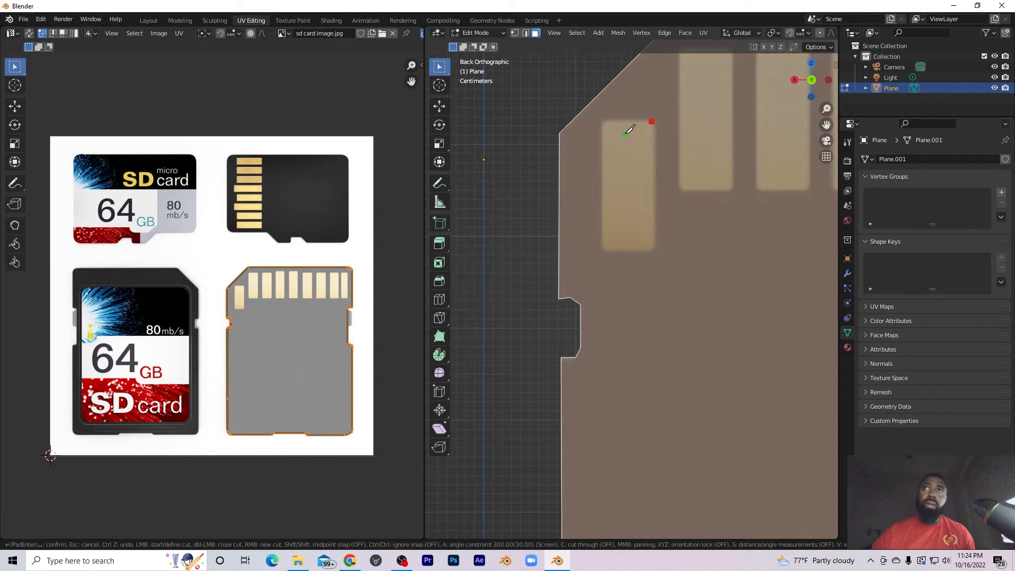
Cut a rectangle with the Knife tool around the lower gold contact beside the card's chamfered corner, using angle constraint.
{"action": "key", "text": "k"}
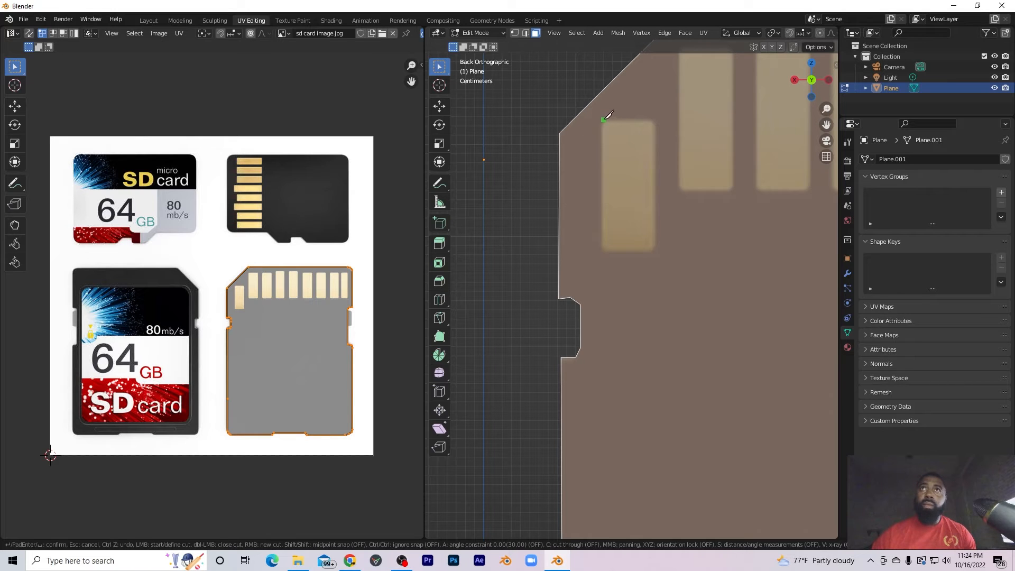
{"action": "left_click", "coordinate": [603, 119]}
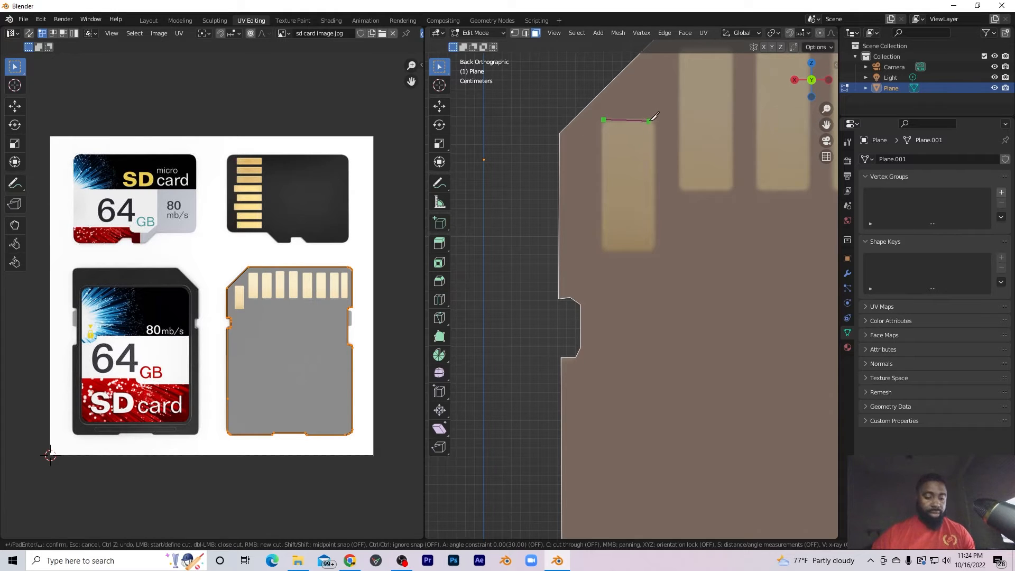
{"action": "key", "text": "a"}
{"action": "left_click", "coordinate": [657, 119]}
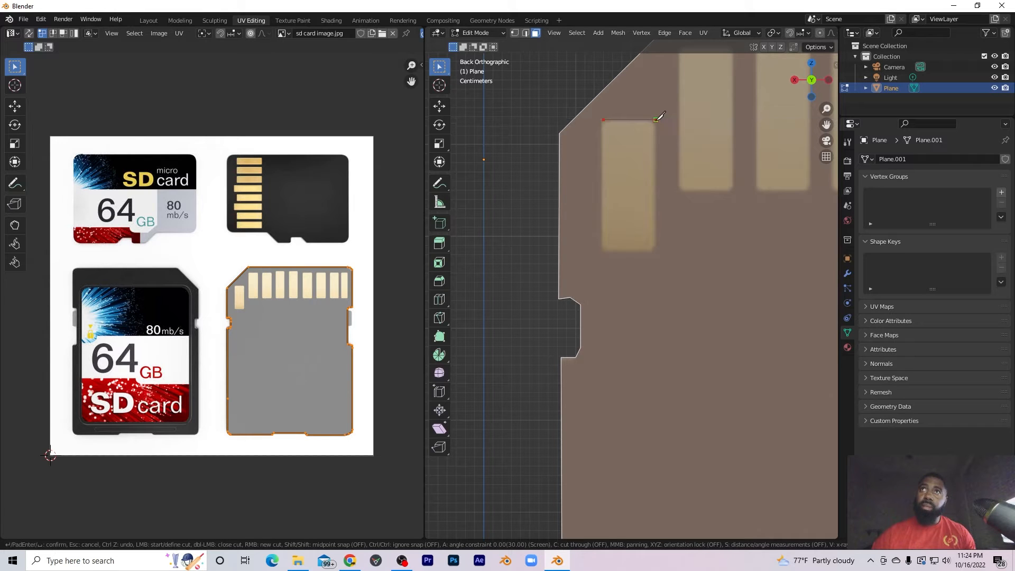
{"action": "left_click", "coordinate": [656, 252]}
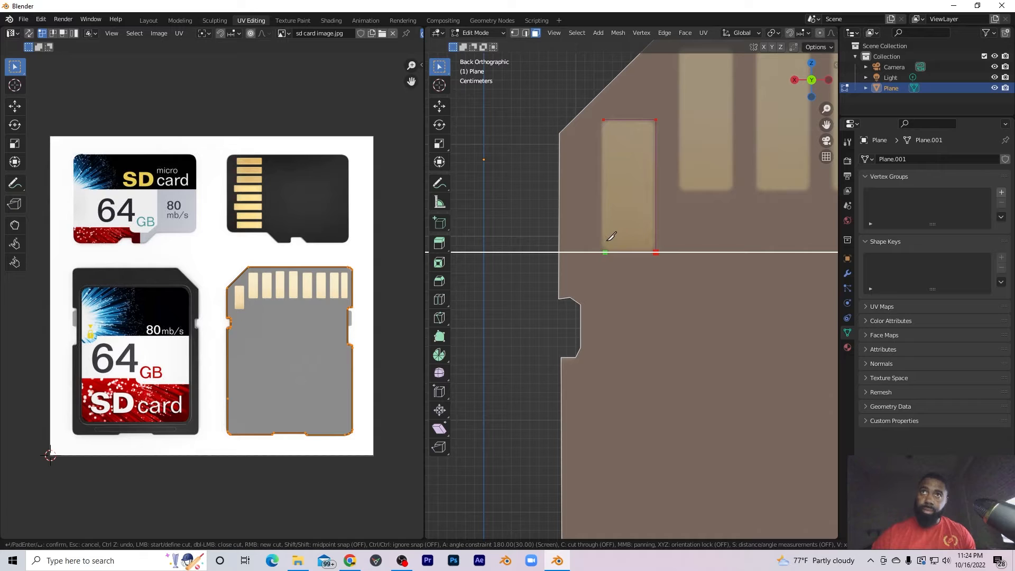
{"action": "left_click", "coordinate": [603, 253]}
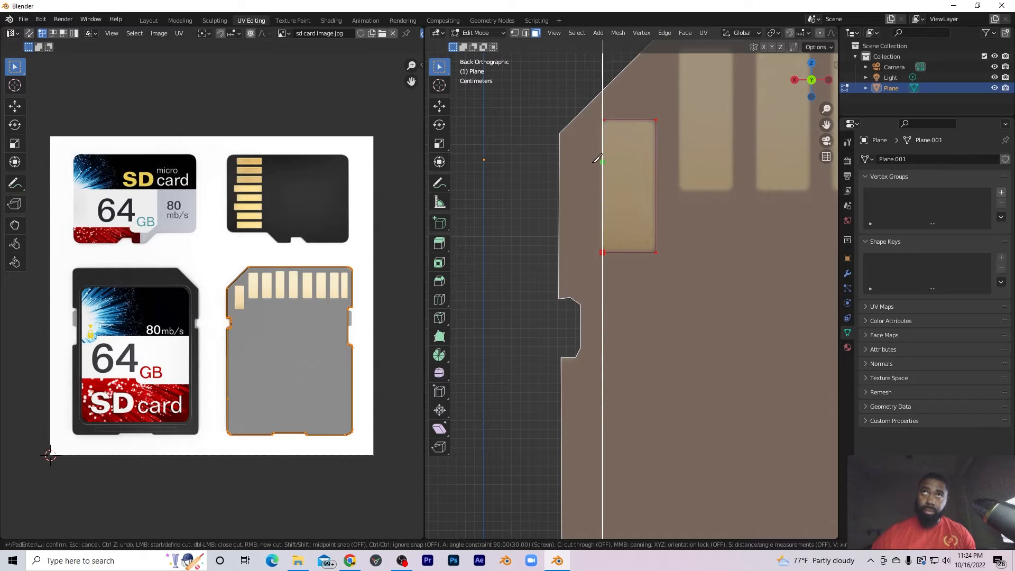
{"action": "key", "text": "a"}
{"action": "key", "text": "a"}
{"action": "left_click", "coordinate": [600, 121]}
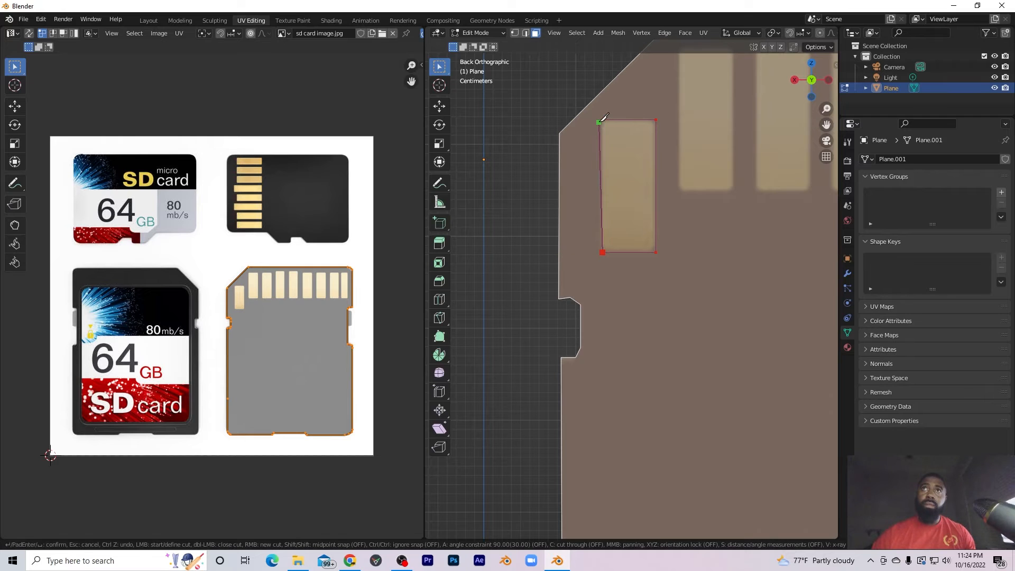
{"action": "left_click", "coordinate": [603, 120]}
{"action": "key", "text": "Return"}
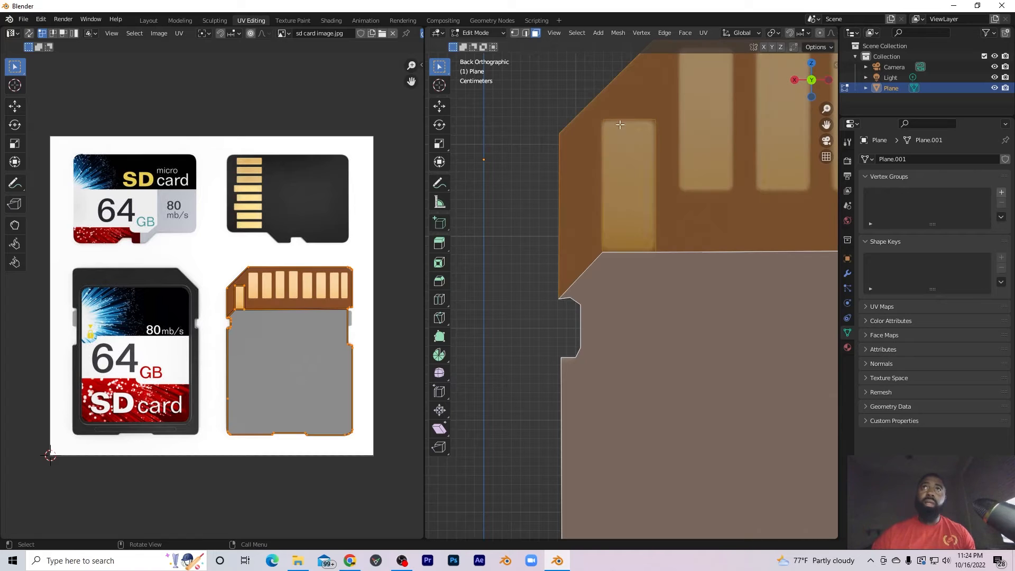
Cut a rectangle with the Knife tool around the second gold contact, the first of the upper row next to the chamfer.
{"action": "scroll", "coordinate": [655, 242], "scroll_direction": "down", "scroll_amount": 4}
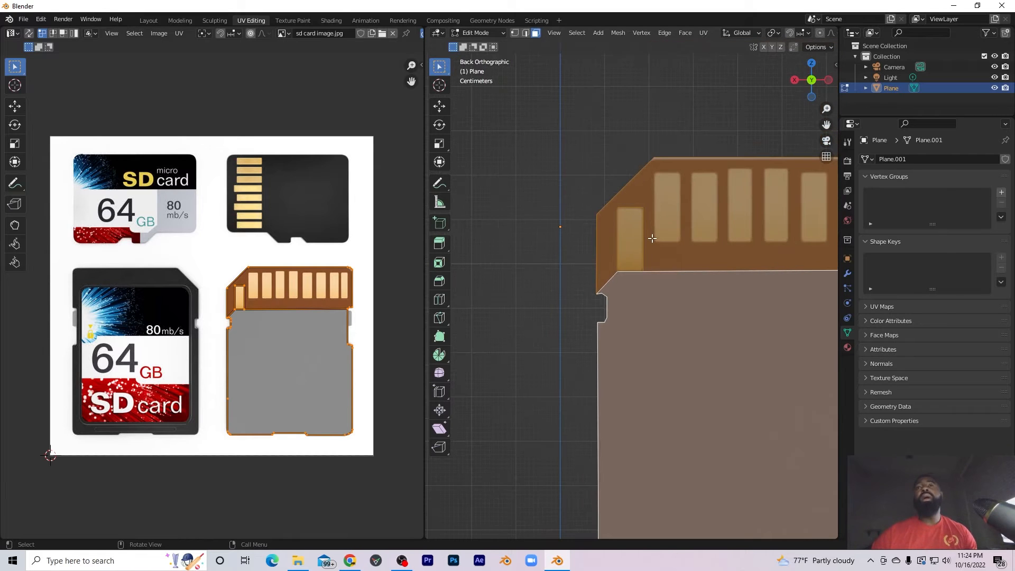
{"action": "scroll", "coordinate": [645, 232], "scroll_direction": "up", "scroll_amount": 3}
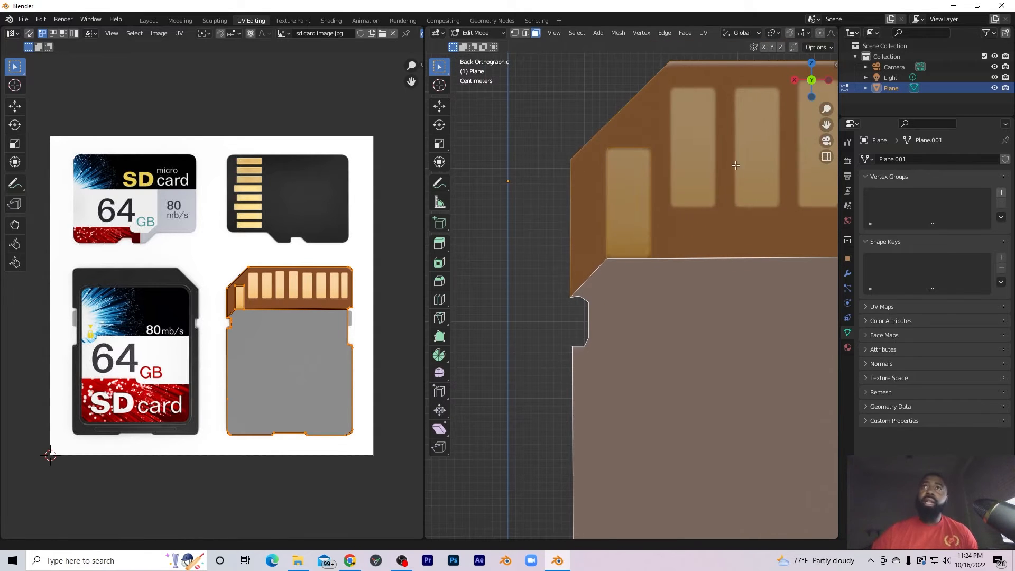
{"action": "middle_click_drag", "start_coordinate": [739, 163], "coordinate": [593, 208], "text": "shift"}
{"action": "key", "text": "k"}
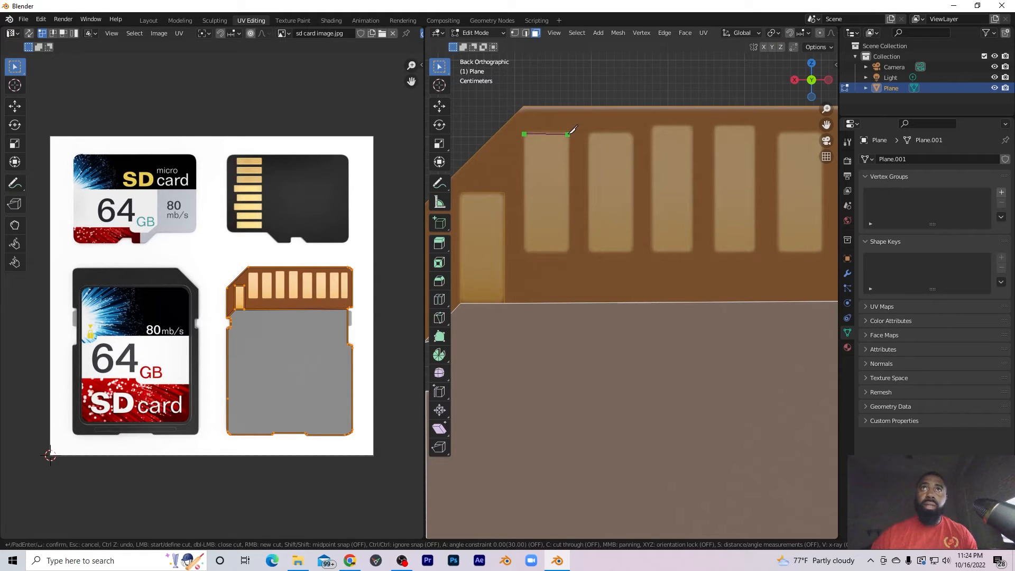
{"action": "left_click", "coordinate": [569, 134]}
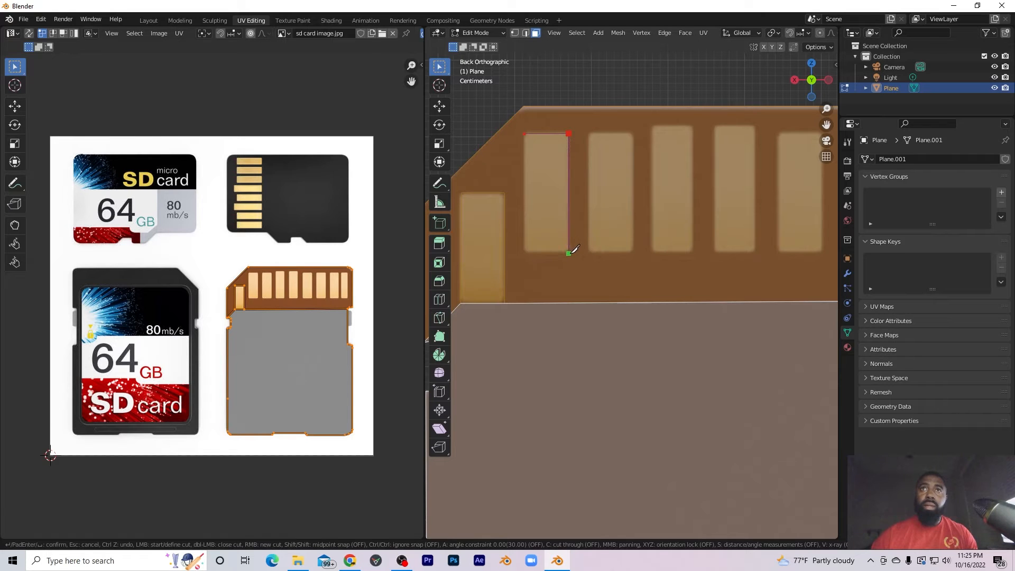
{"action": "left_click", "coordinate": [568, 255]}
{"action": "key", "text": "shift"}
{"action": "left_click", "coordinate": [525, 253]}
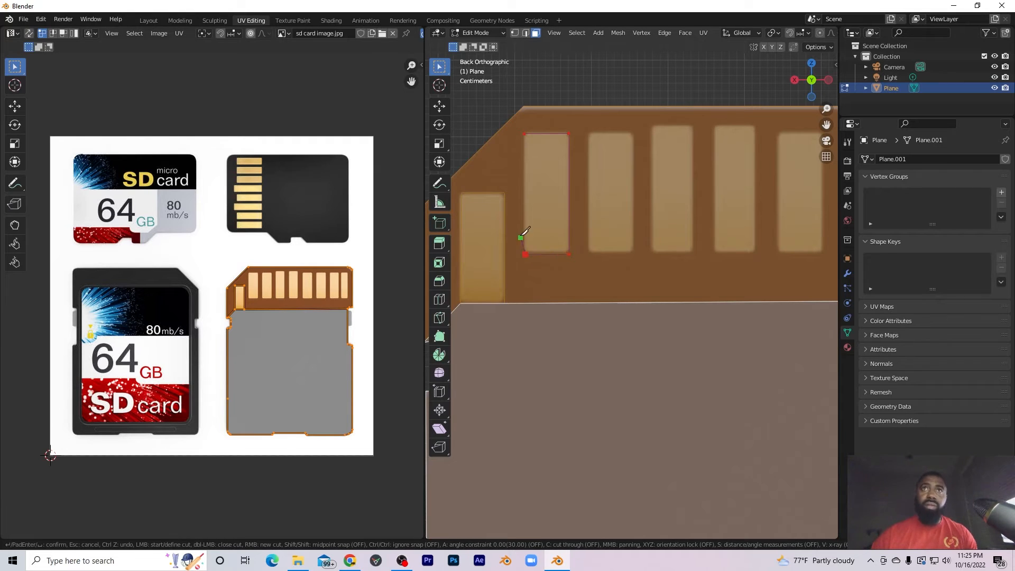
{"action": "left_click", "coordinate": [524, 134]}
{"action": "key", "text": "Return"}
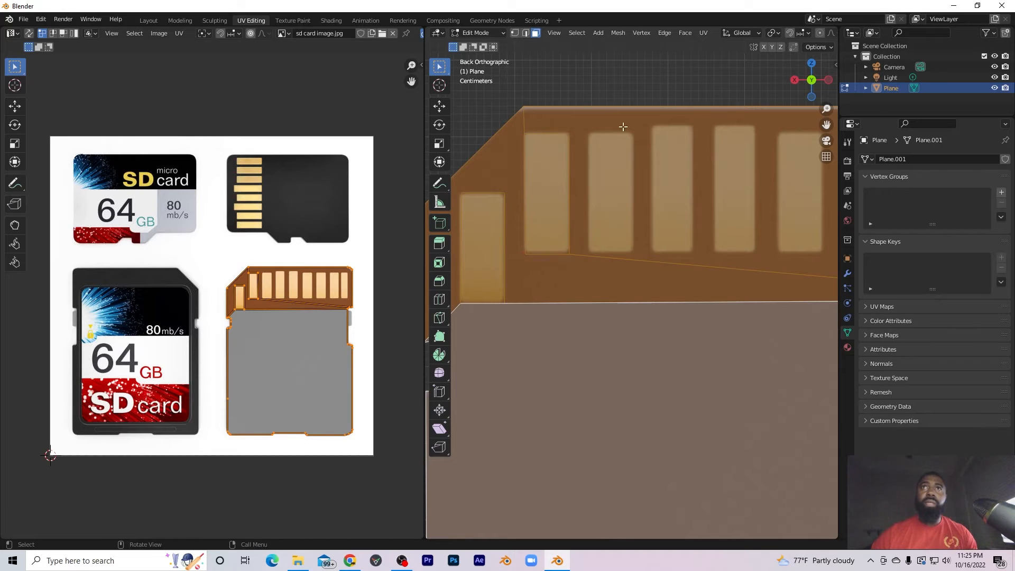
Cut a rectangle with the Knife tool around the third gold contact, the second of the upper row counting from the chamfer.
{"action": "key", "text": "k"}
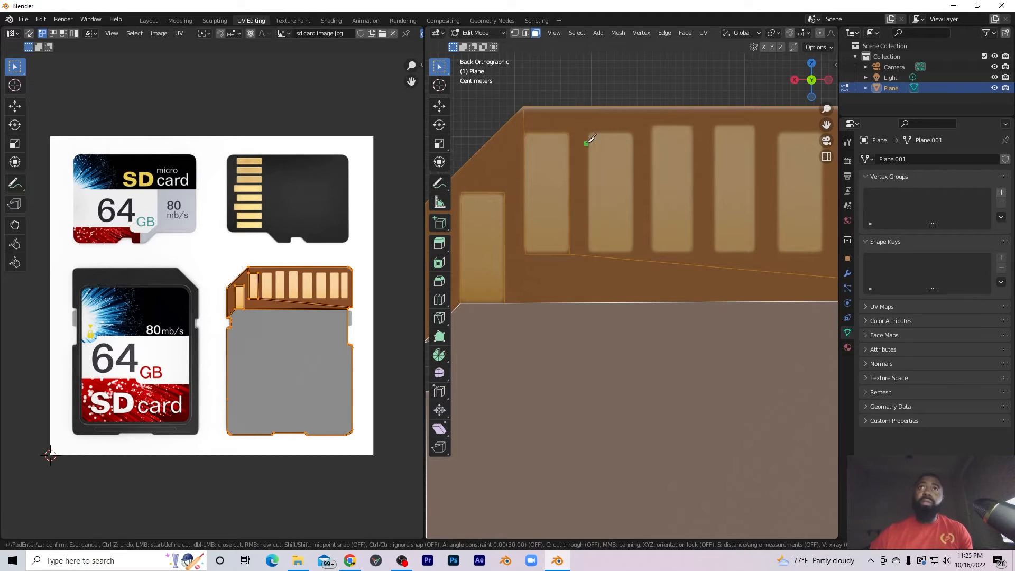
{"action": "left_click", "coordinate": [591, 133]}
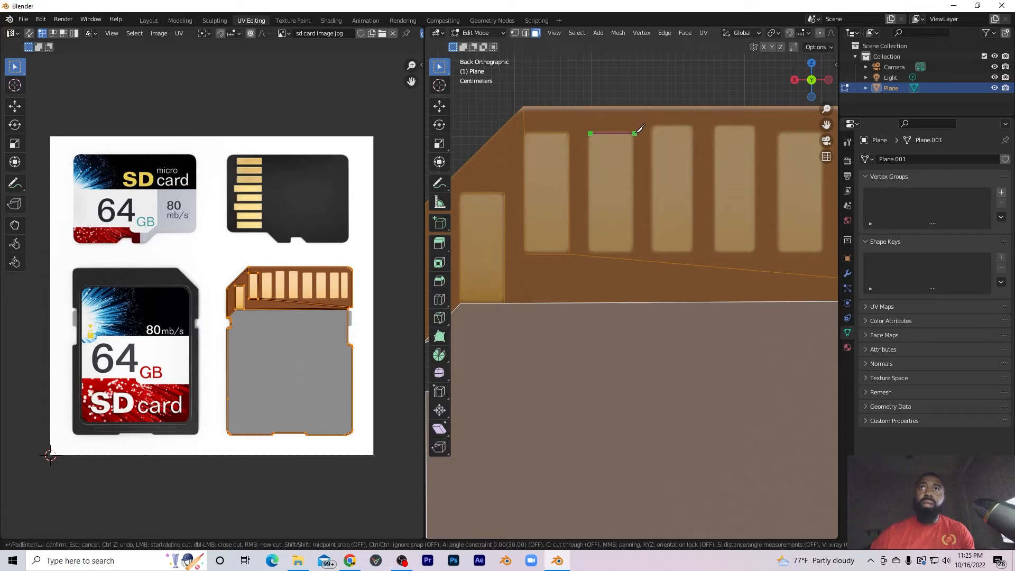
{"action": "left_click", "coordinate": [634, 133]}
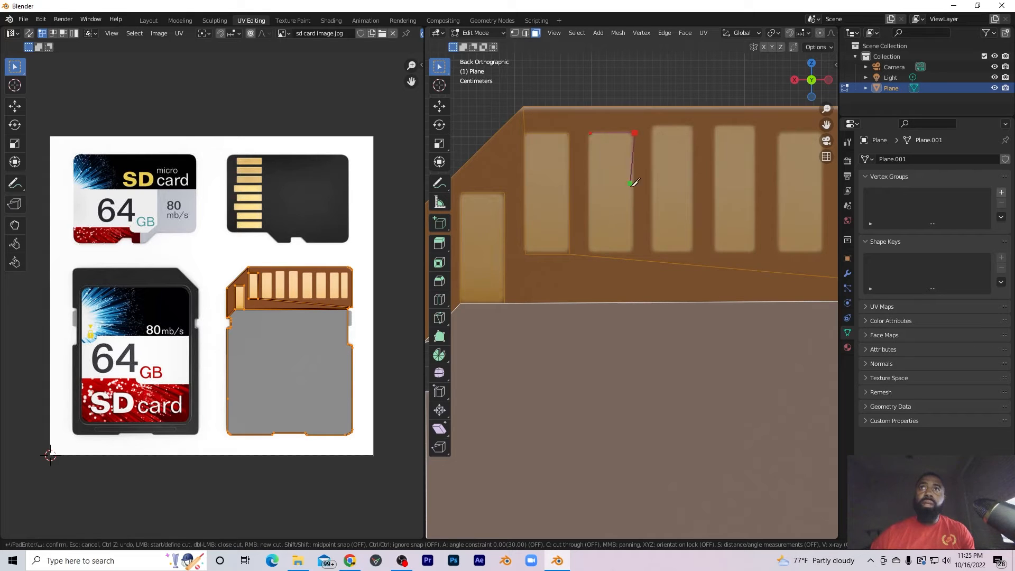
{"action": "left_click", "coordinate": [635, 250]}
{"action": "key", "text": "shift"}
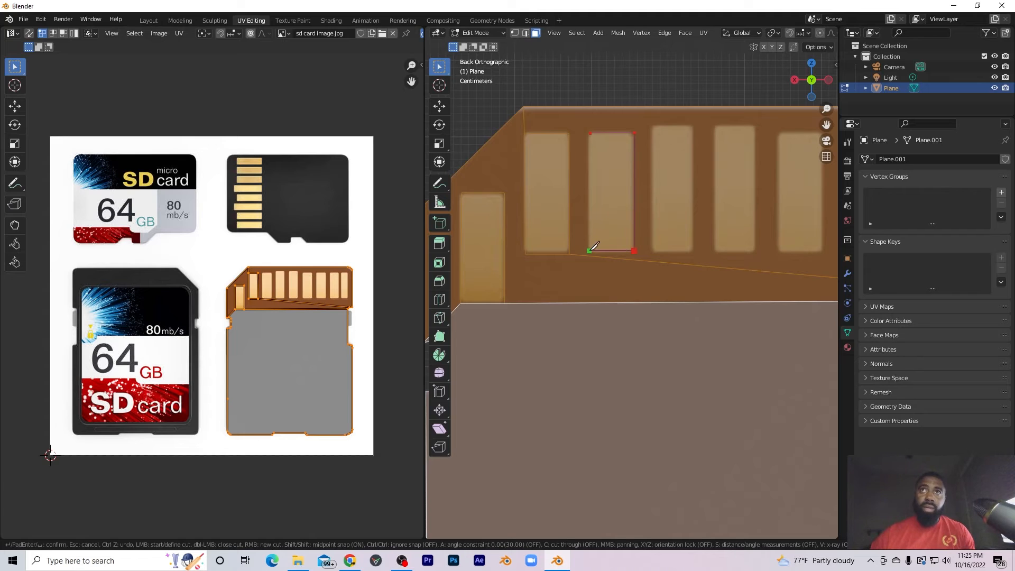
{"action": "left_click", "coordinate": [589, 250]}
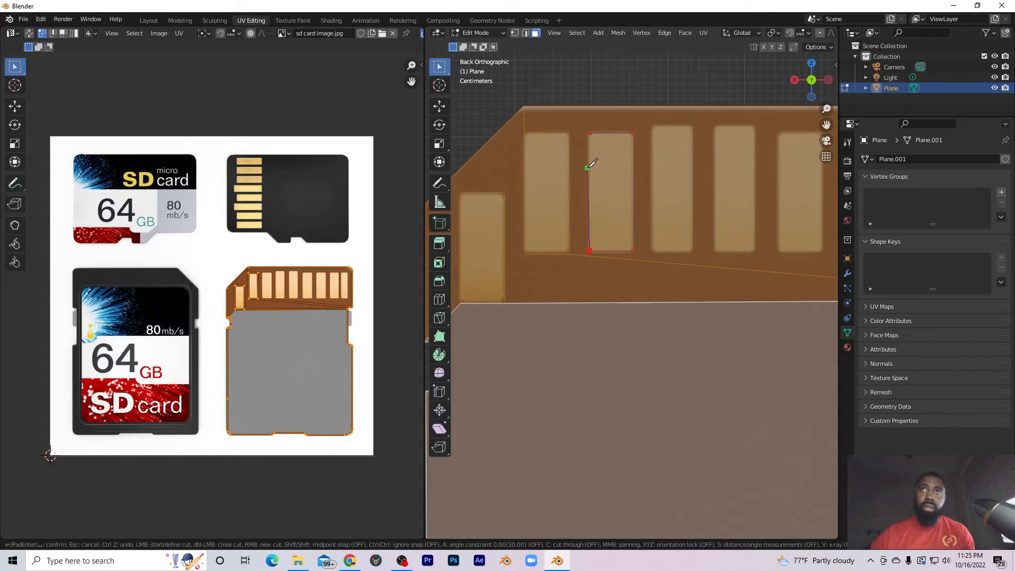
{"action": "left_click", "coordinate": [590, 133]}
{"action": "key", "text": "Return"}
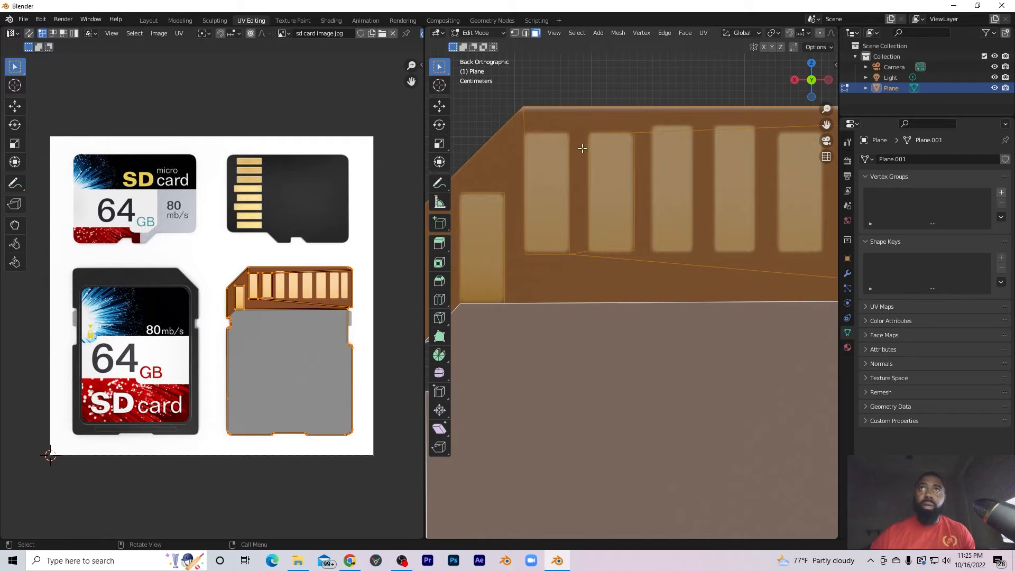
Switch to vertex selection and select the newly cut rectangle's upper corner vertex on the side nearest the chamfer.
{"action": "left_click", "coordinate": [515, 33]}
{"action": "scroll", "coordinate": [582, 113], "scroll_direction": "up", "scroll_amount": 2}
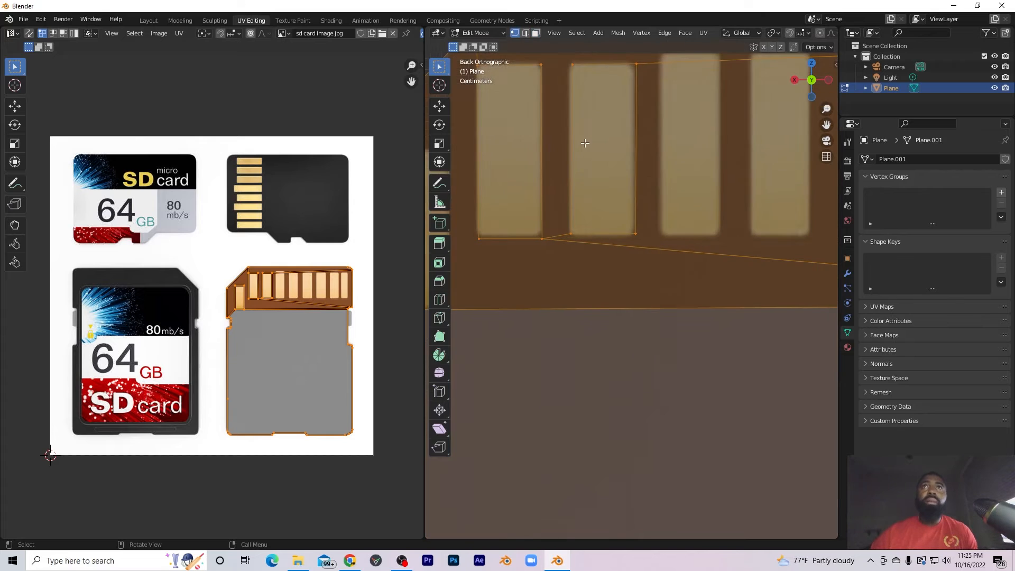
{"action": "left_click", "coordinate": [573, 65]}
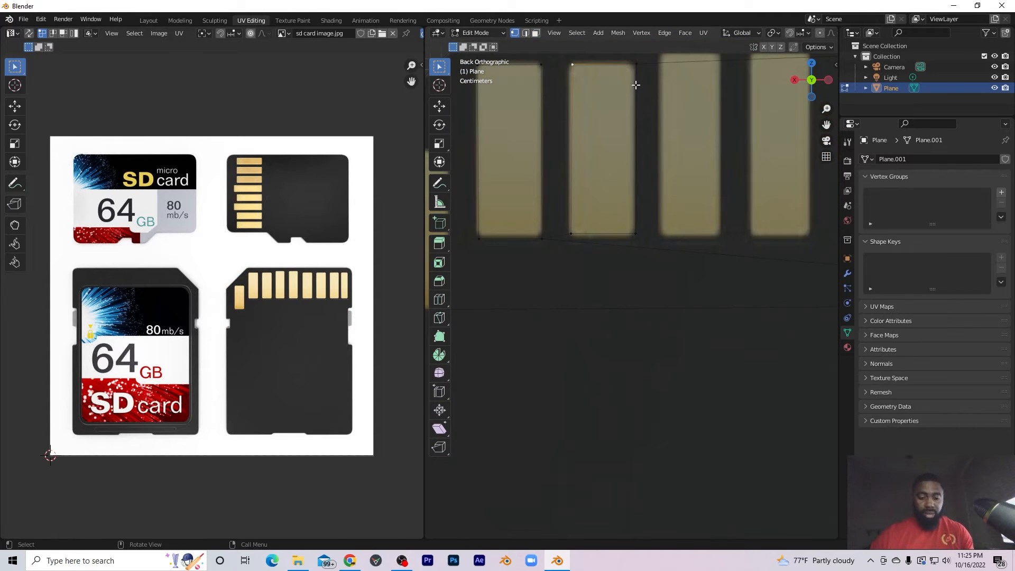
{"action": "key", "text": "g"}
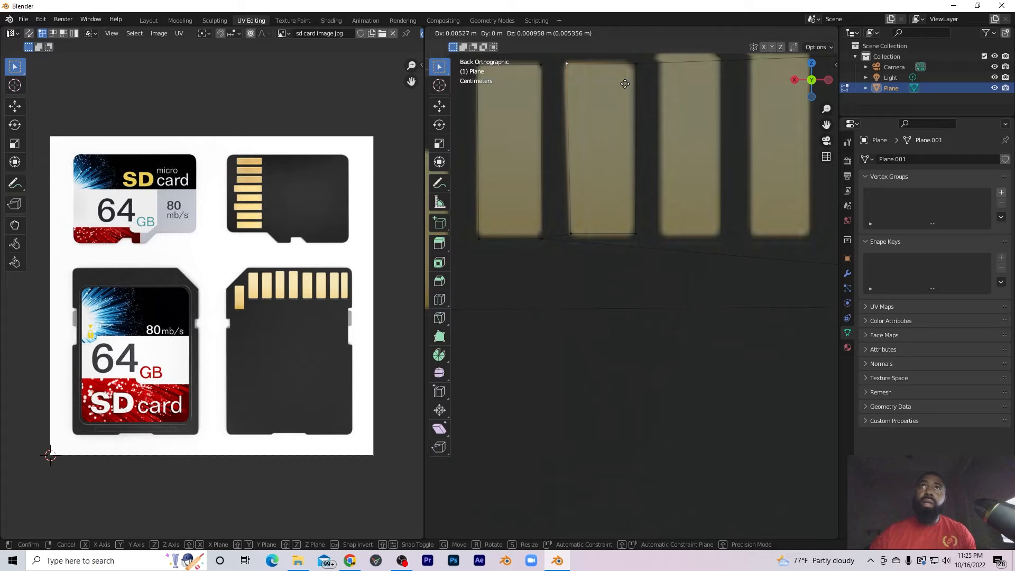
{"action": "left_click", "coordinate": [628, 86]}
{"action": "key", "text": "ctrl+z"}
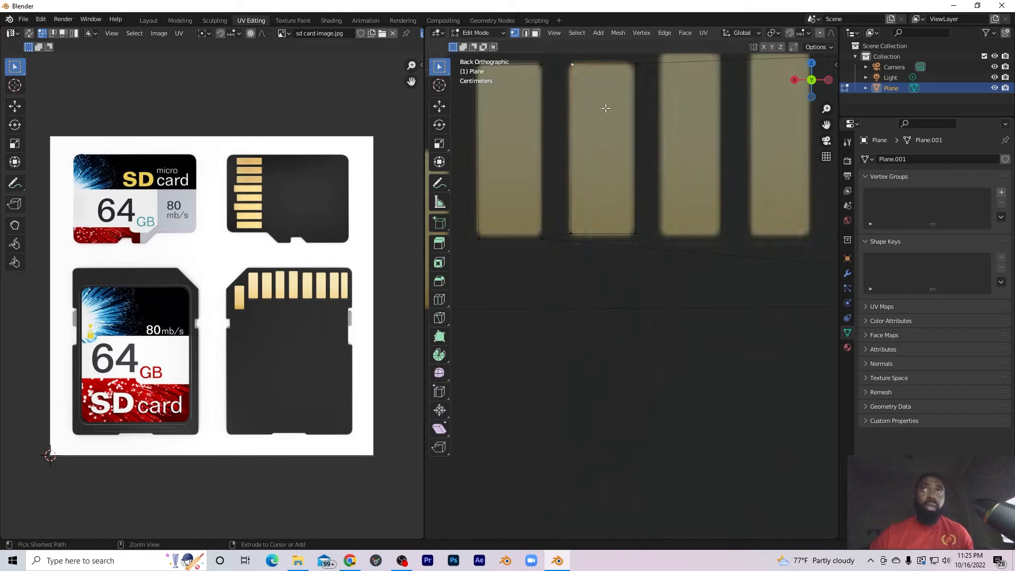
Slide the selected corner vertex slightly along the contact rectangle's top edge with Vertex Slide.
{"action": "key", "text": "shift+v"}
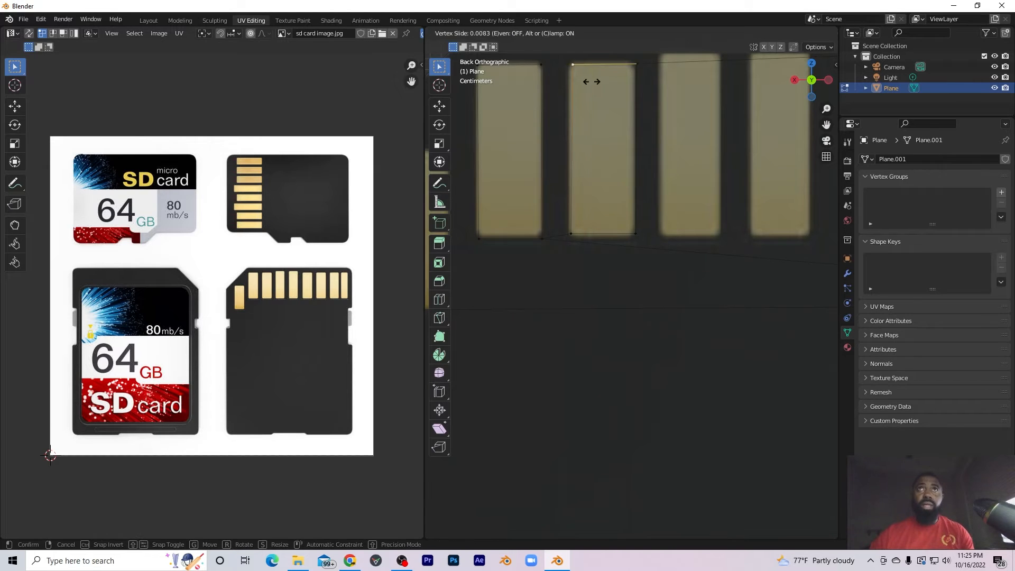
{"action": "left_click", "coordinate": [585, 77]}
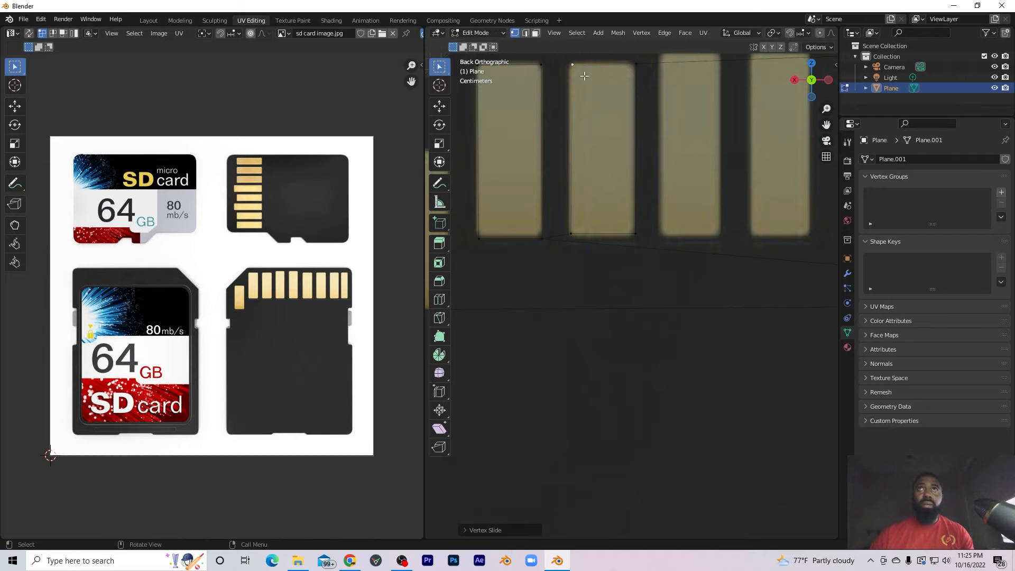
Undo the last vertex slide and try to move the upper-left corner vertex of the third gold contact's outline.
{"action": "key", "text": "ctrl+z"}
{"action": "scroll", "coordinate": [598, 94], "scroll_direction": "down", "scroll_amount": 3}
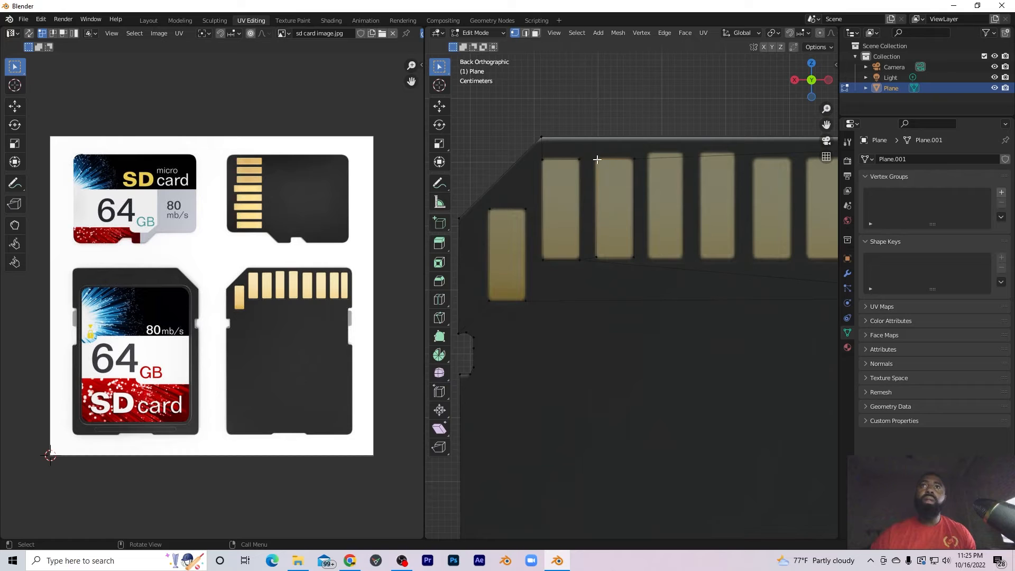
{"action": "key", "text": "g"}
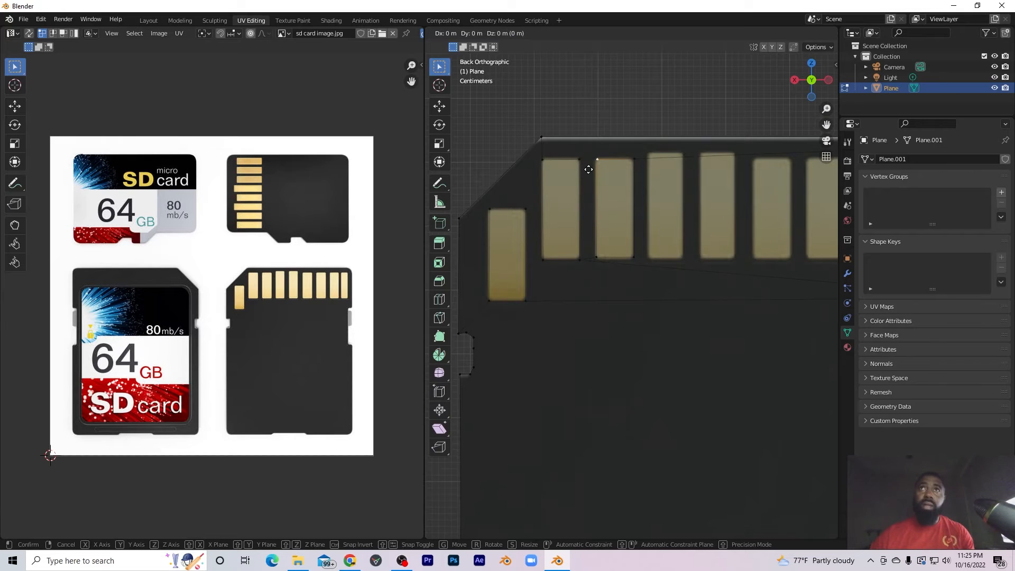
{"action": "left_click", "coordinate": [589, 173]}
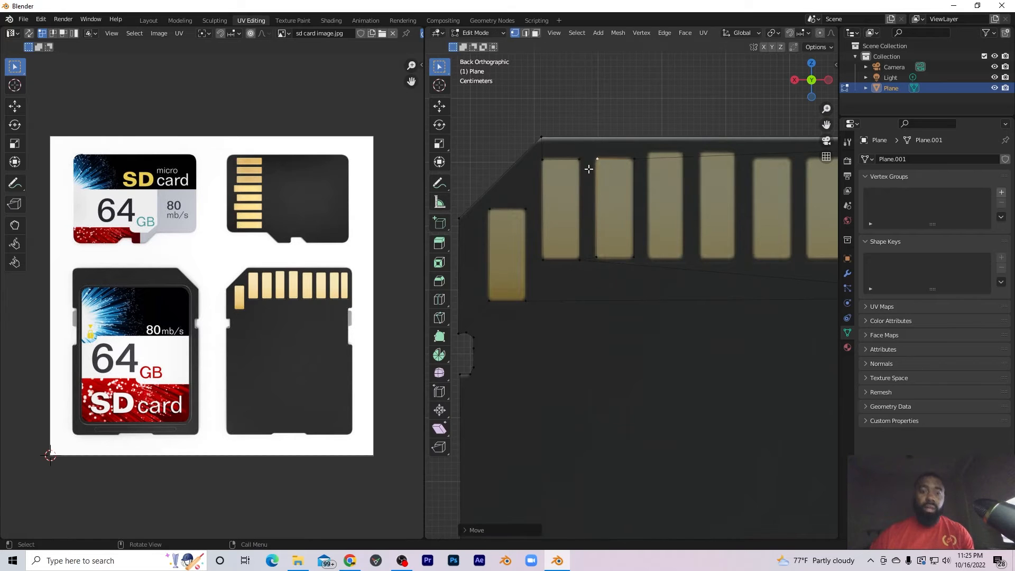
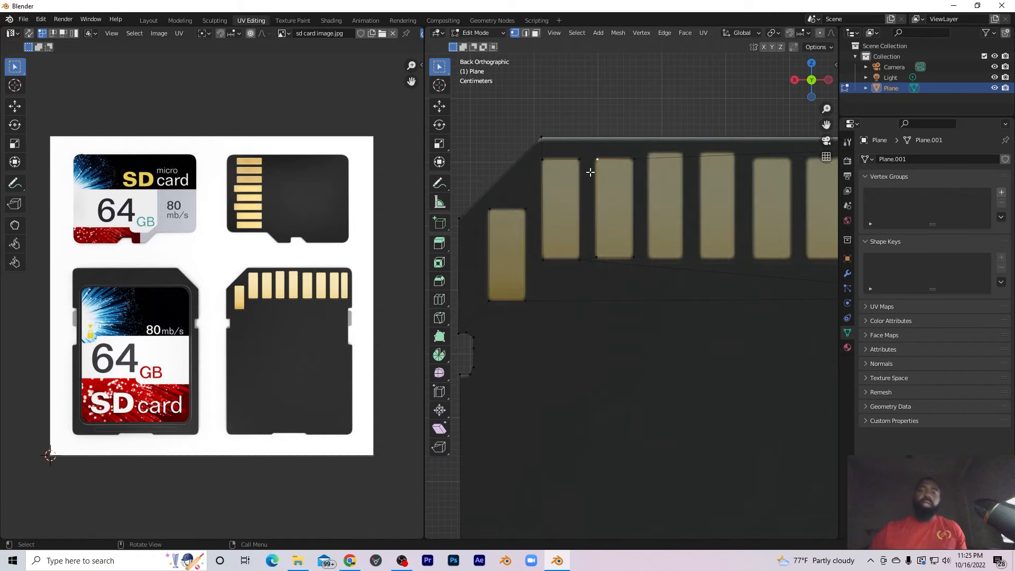
Knife-cut a closed rectangular outline around the fourth gold contact from the chamfered corner on the SD card's back face.
{"action": "key", "text": "k"}
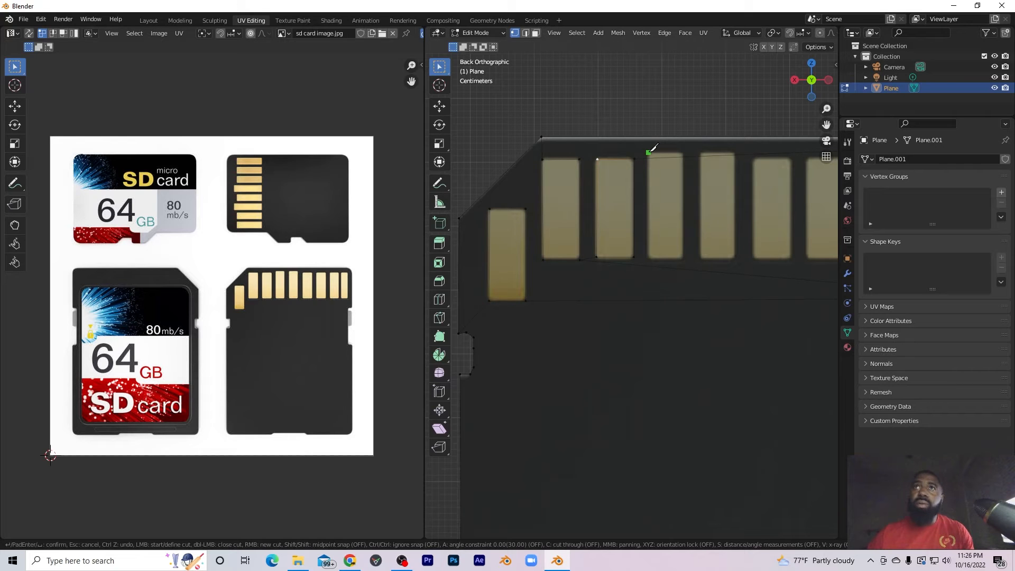
{"action": "scroll", "coordinate": [658, 154], "scroll_direction": "up", "scroll_amount": 4}
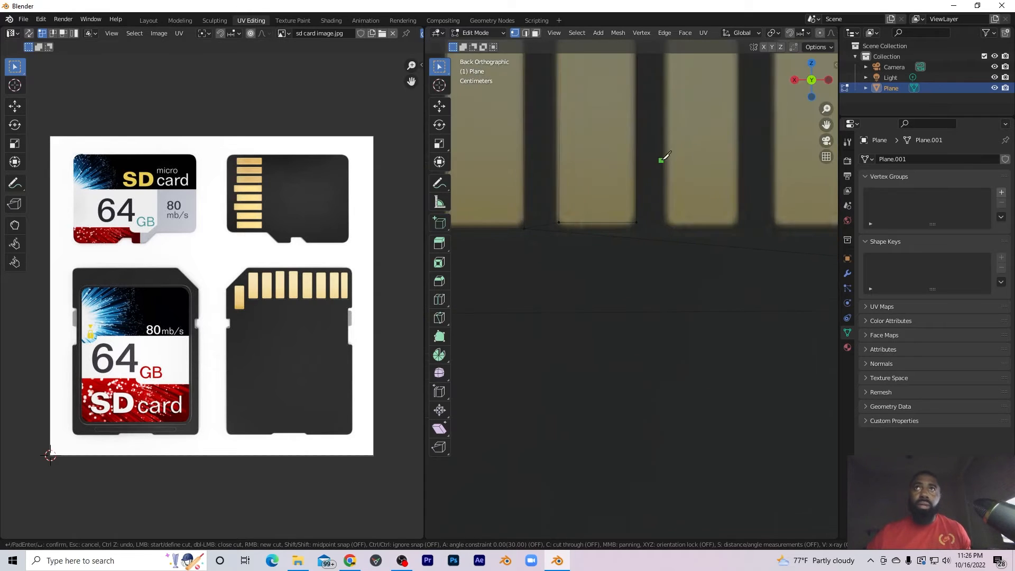
{"action": "middle_click_drag", "start_coordinate": [691, 106], "coordinate": [695, 301], "text": "shift"}
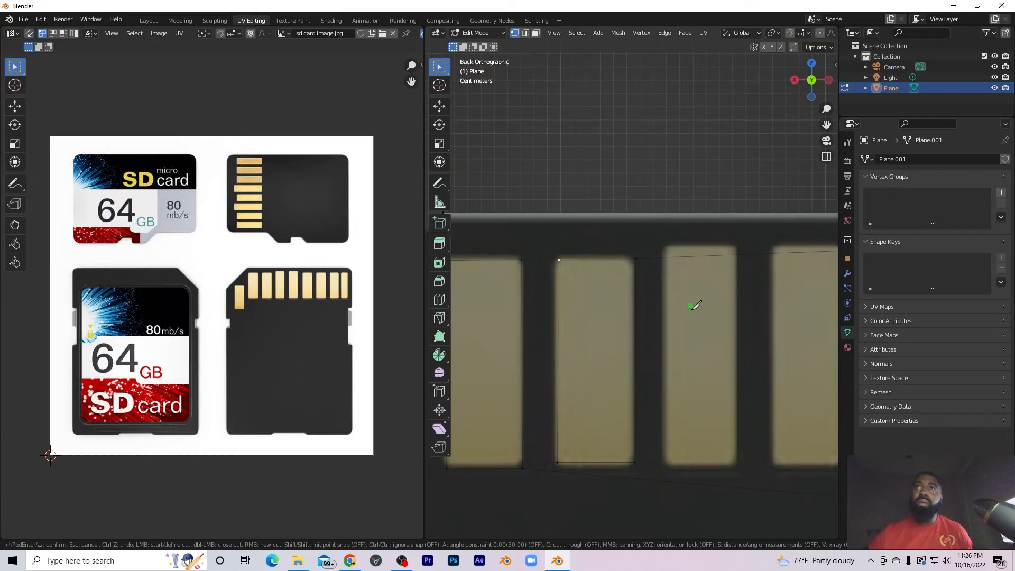
{"action": "left_click", "coordinate": [664, 247]}
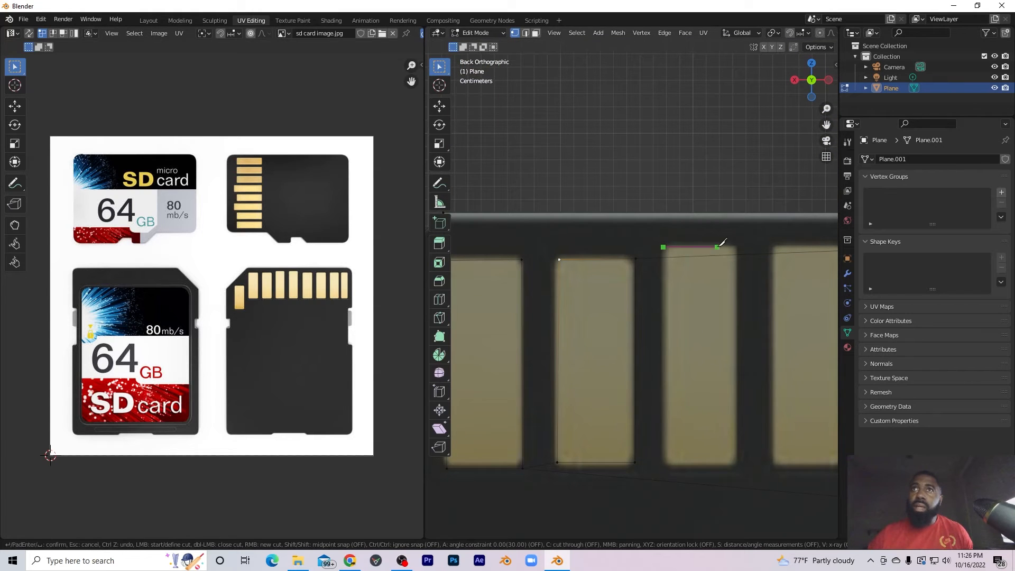
{"action": "left_click", "coordinate": [737, 247]}
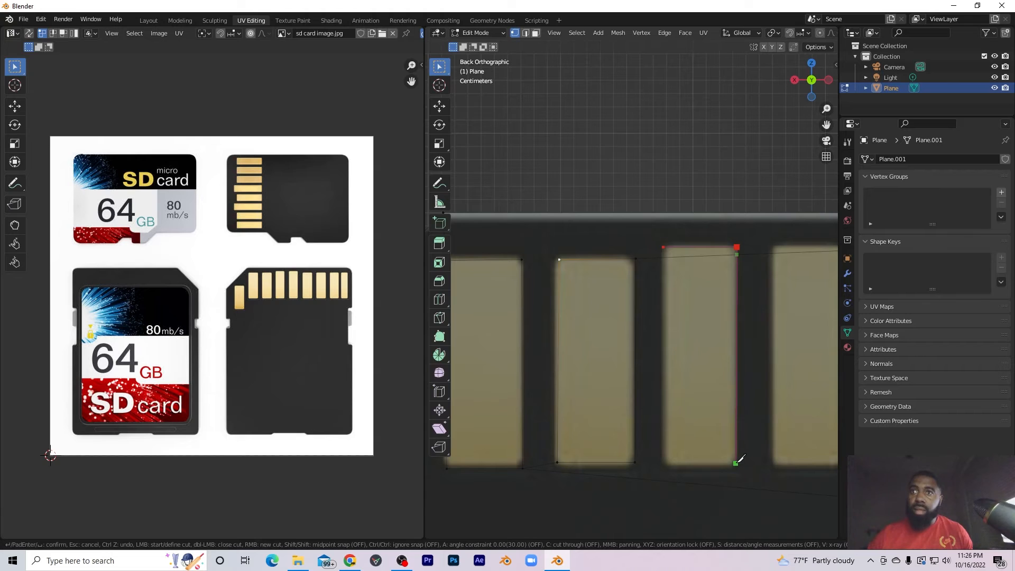
{"action": "left_click", "coordinate": [735, 466]}
{"action": "left_click", "coordinate": [663, 465]}
{"action": "left_click", "coordinate": [663, 247]}
{"action": "key", "text": "Return"}
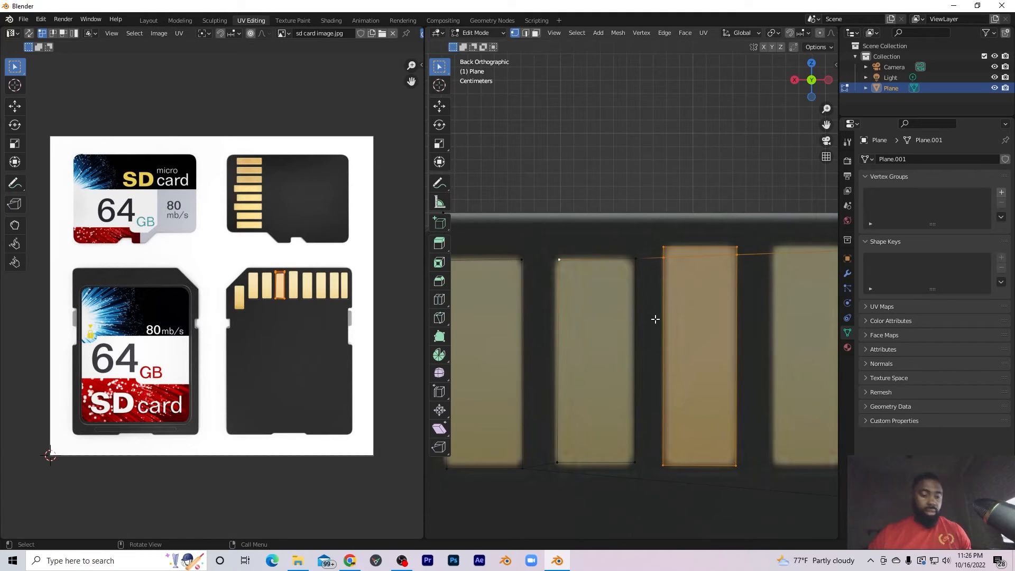
Knife-cut a closed rectangle around the fifth gold contact on the SD card's back face, following its edges.
{"action": "middle_click_drag", "start_coordinate": [655, 317], "coordinate": [480, 245], "text": "shift"}
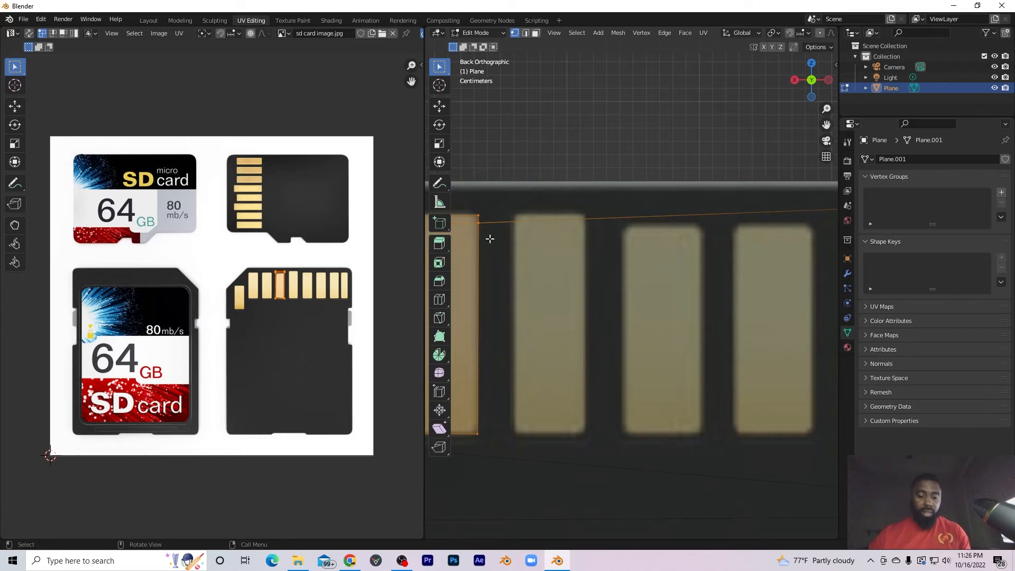
{"action": "key", "text": "k"}
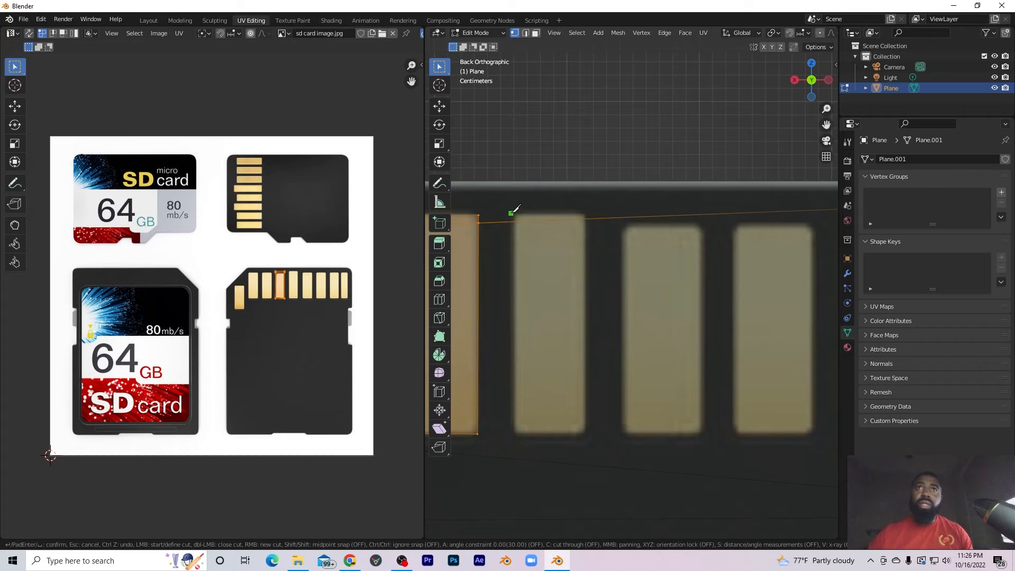
{"action": "left_click", "coordinate": [587, 213]}
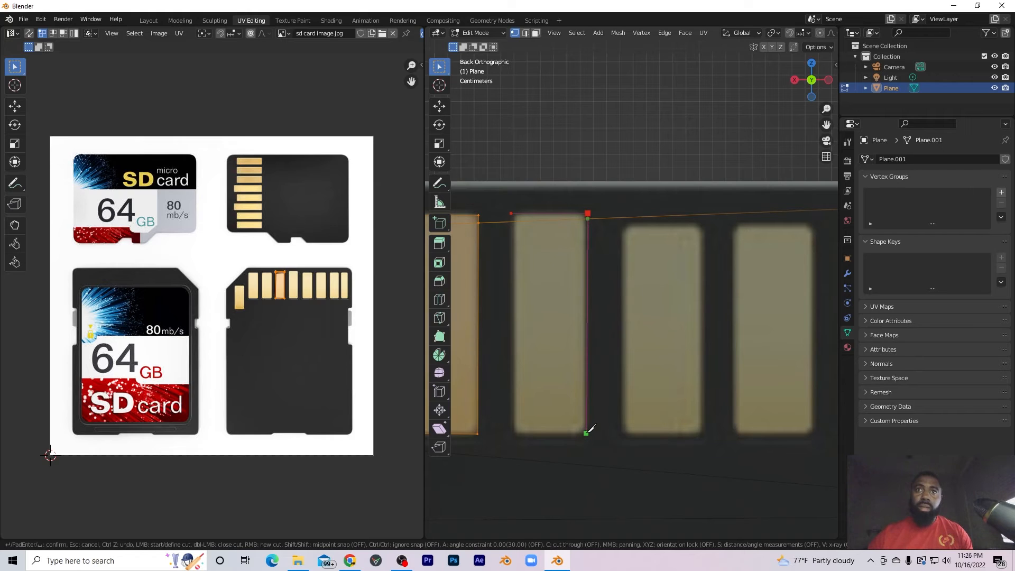
{"action": "left_click", "coordinate": [587, 433]}
{"action": "left_click", "coordinate": [515, 432]}
{"action": "left_click", "coordinate": [511, 214]}
{"action": "key", "text": "Return"}
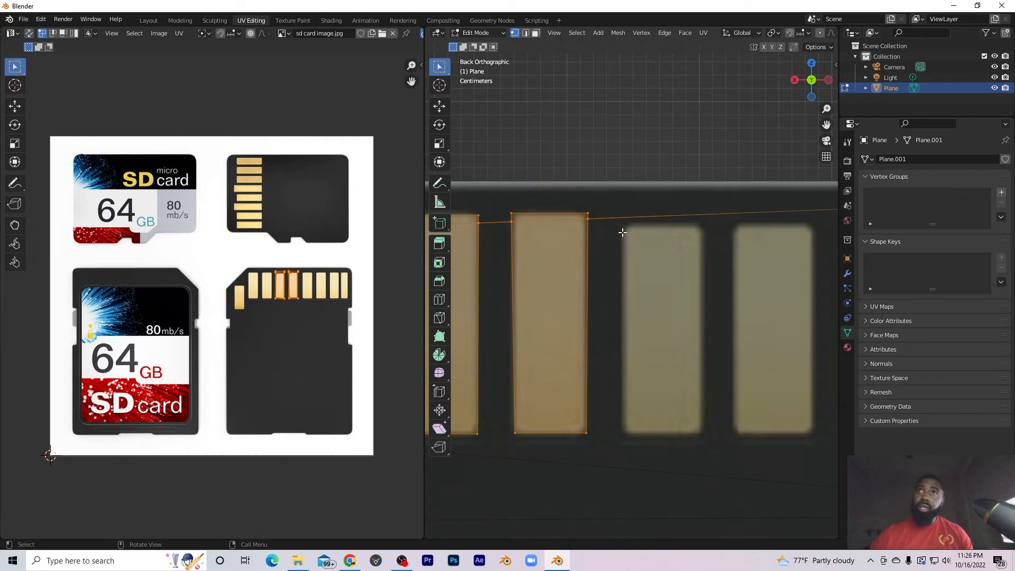
Knife-cut a closed rectangle along the borders of the sixth gold contact on the SD card's back face.
{"action": "key", "text": "k"}
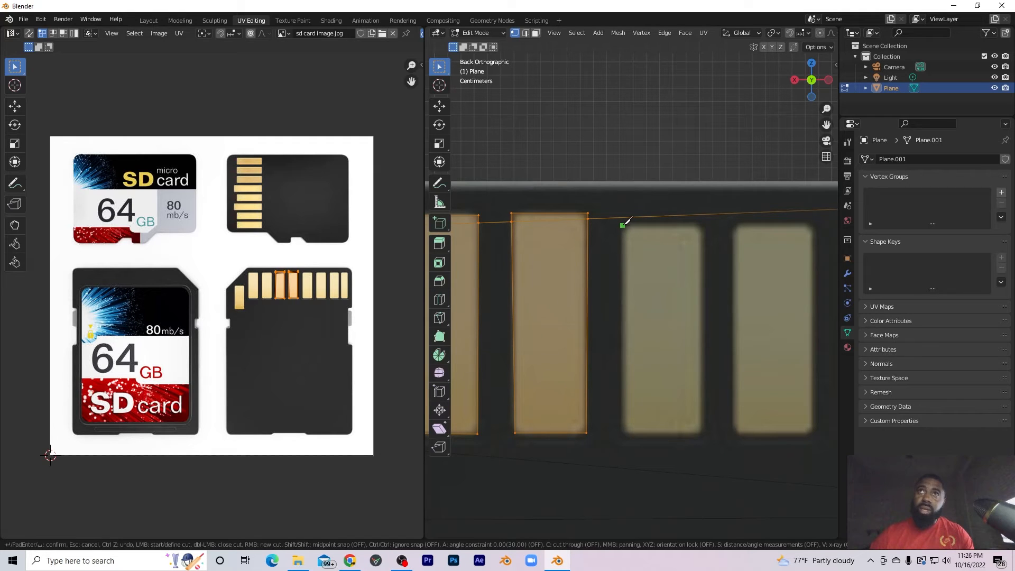
{"action": "left_click", "coordinate": [704, 226]}
{"action": "left_click", "coordinate": [701, 437]}
{"action": "left_click", "coordinate": [623, 434]}
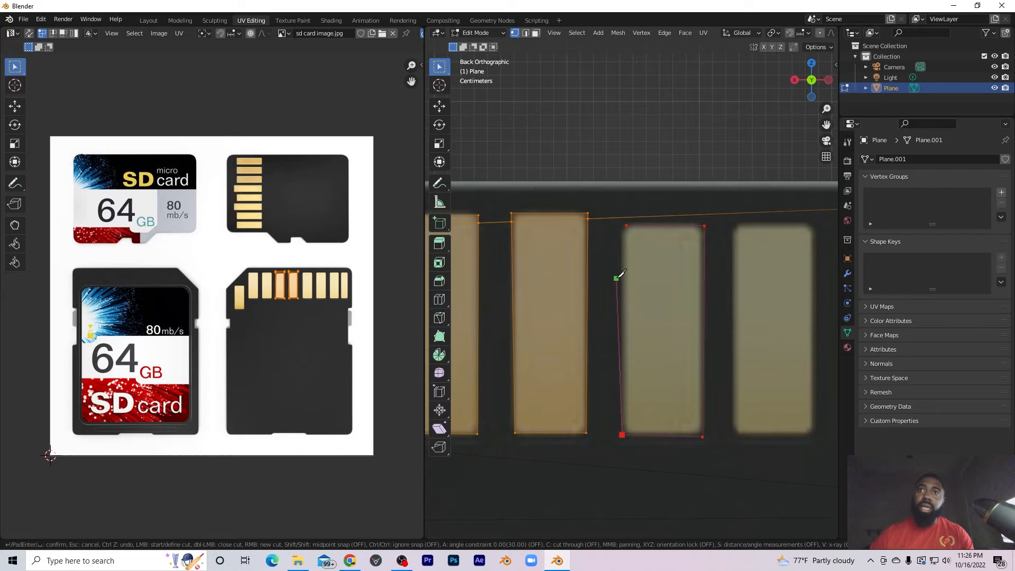
{"action": "left_click", "coordinate": [626, 224]}
{"action": "key", "text": "Return"}
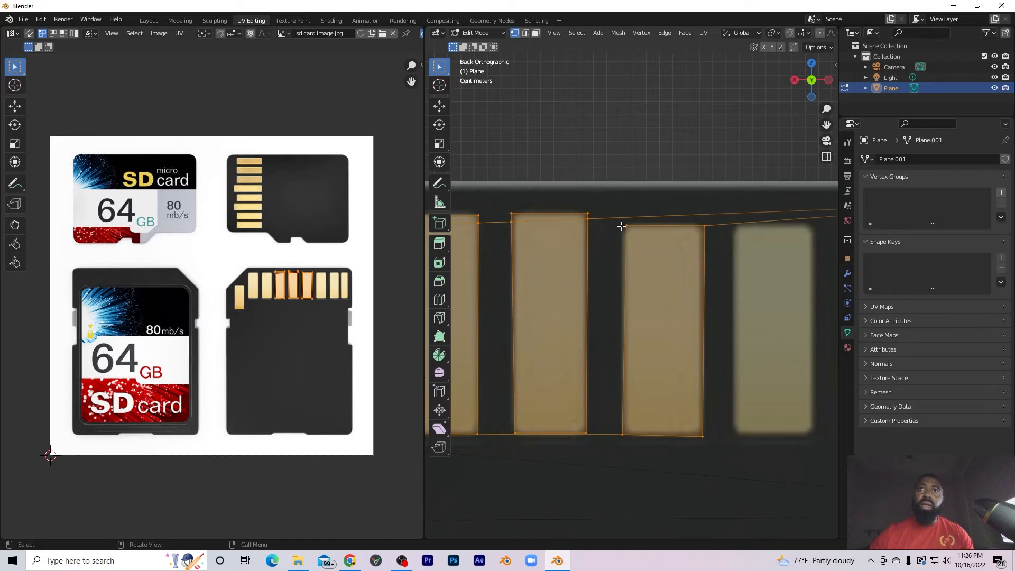
{"action": "scroll", "coordinate": [759, 242], "scroll_direction": "down", "scroll_amount": 2}
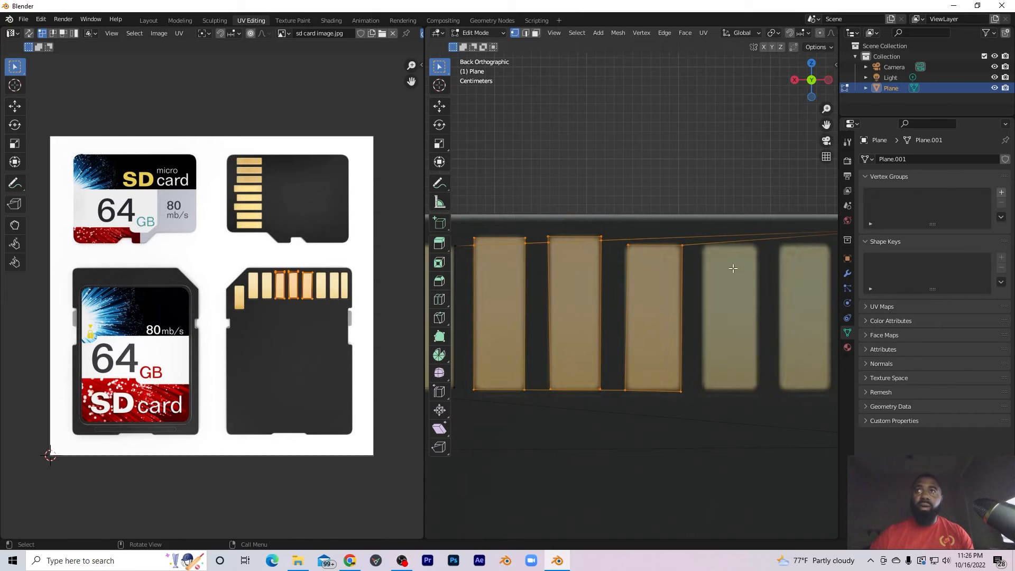
{"action": "middle_click_drag", "start_coordinate": [732, 269], "coordinate": [735, 274]}
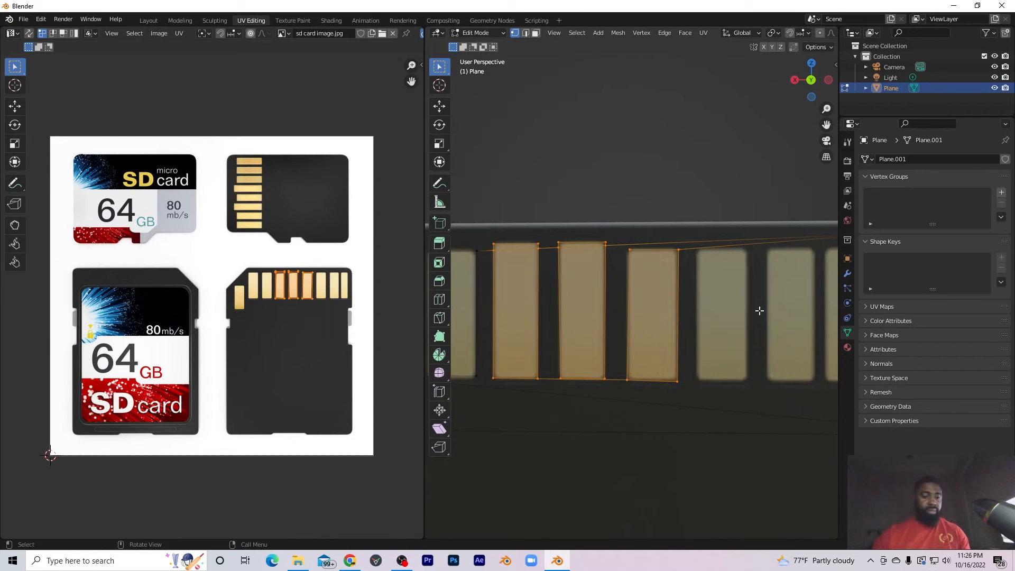
{"action": "key", "text": "grave"}
{"action": "left_click", "coordinate": [817, 274]}
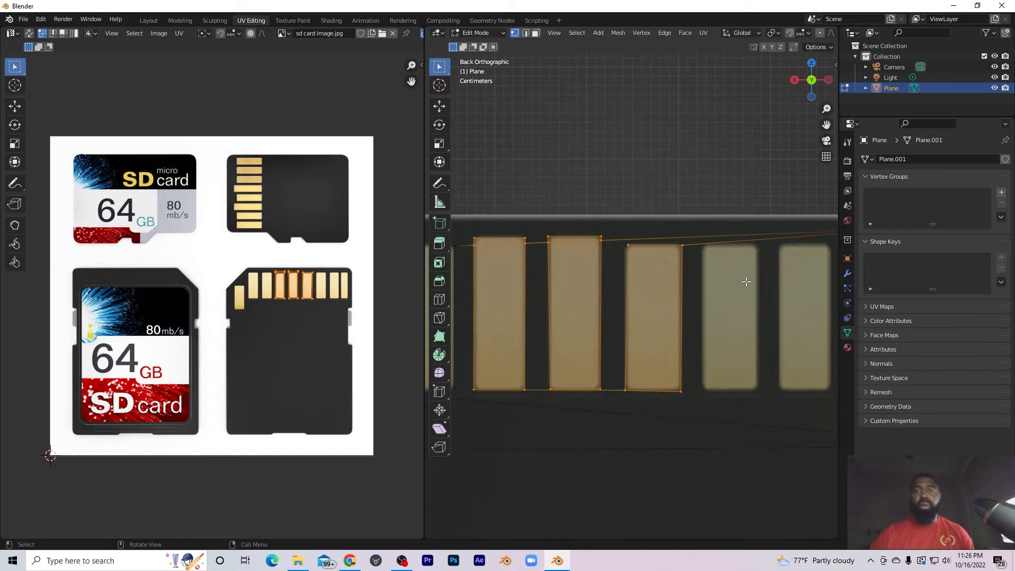
{"action": "middle_click_drag", "start_coordinate": [703, 307], "coordinate": [591, 217], "text": "shift"}
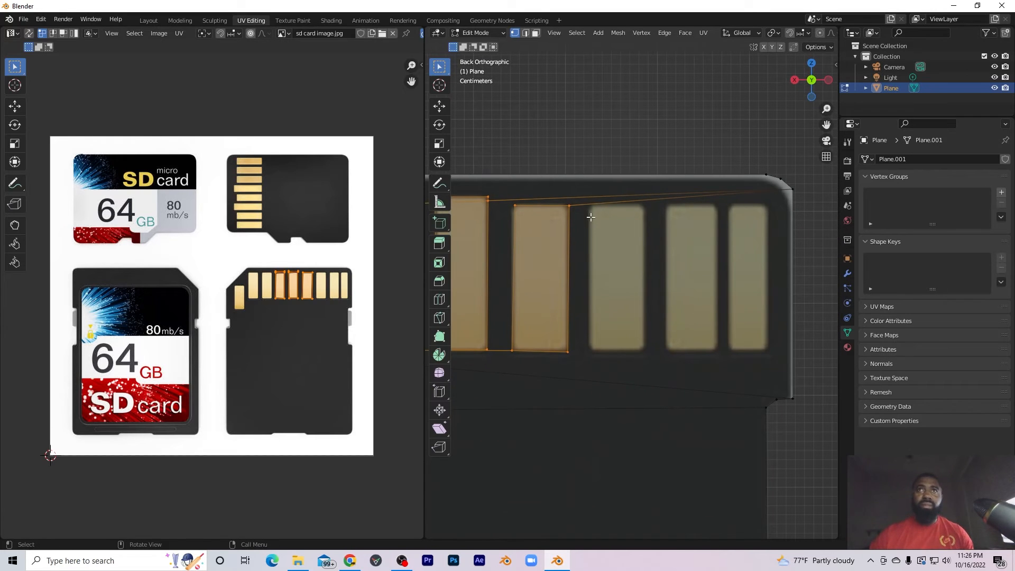
{"action": "key", "text": "k"}
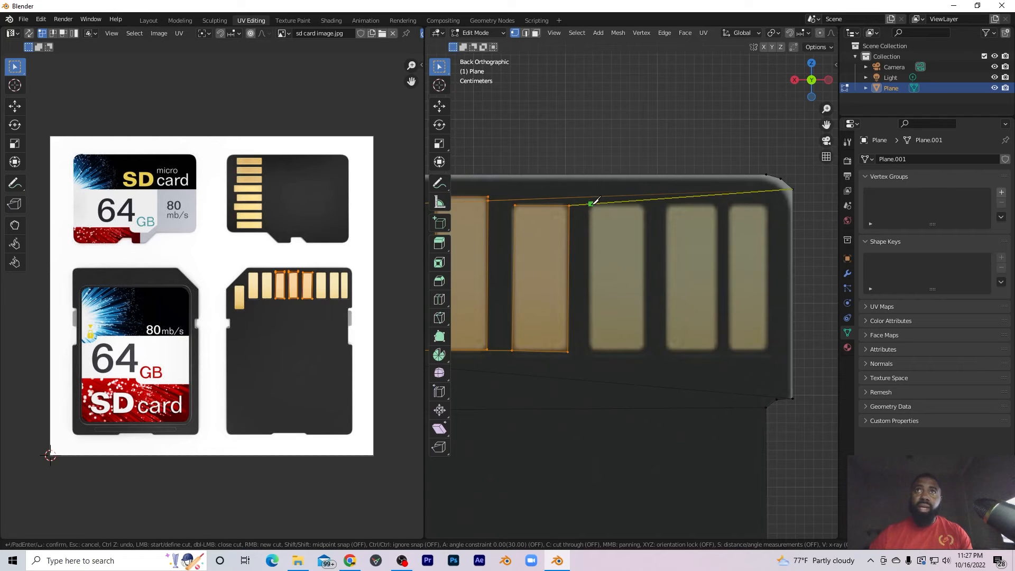
{"action": "left_click", "coordinate": [591, 204]}
{"action": "scroll", "coordinate": [649, 202], "scroll_direction": "up", "scroll_amount": 3}
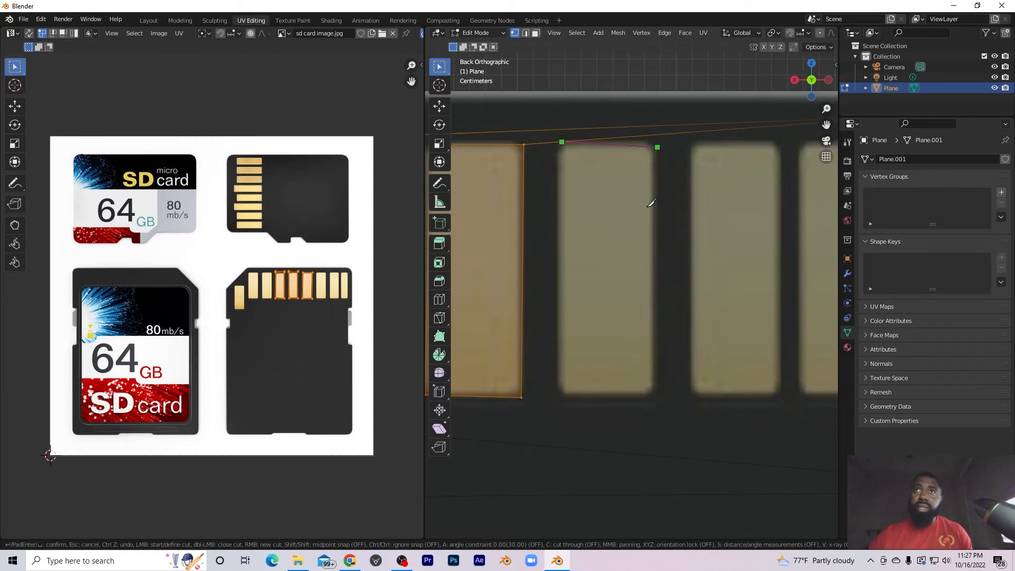
{"action": "key", "text": "shift"}
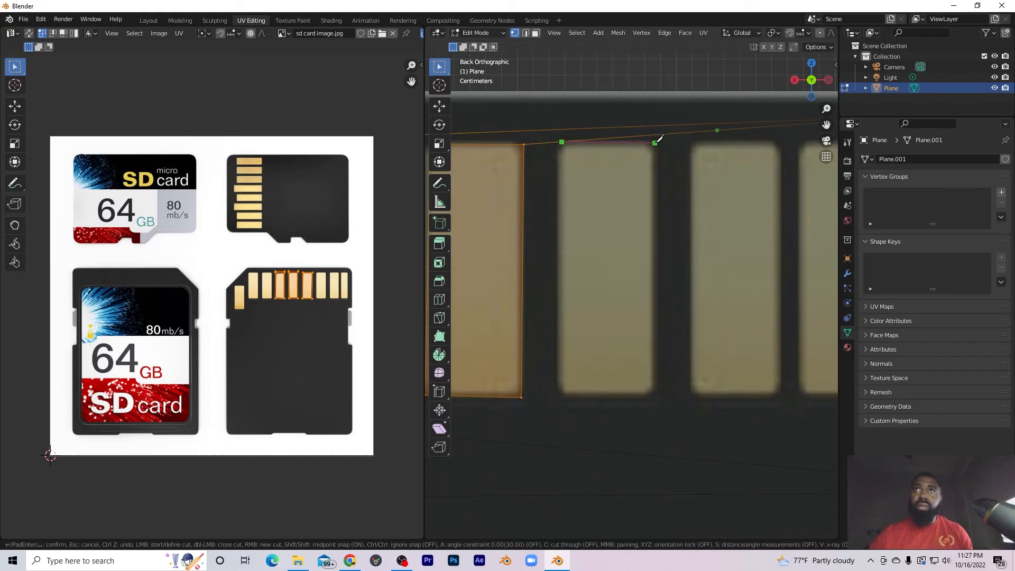
{"action": "left_click", "coordinate": [656, 142]}
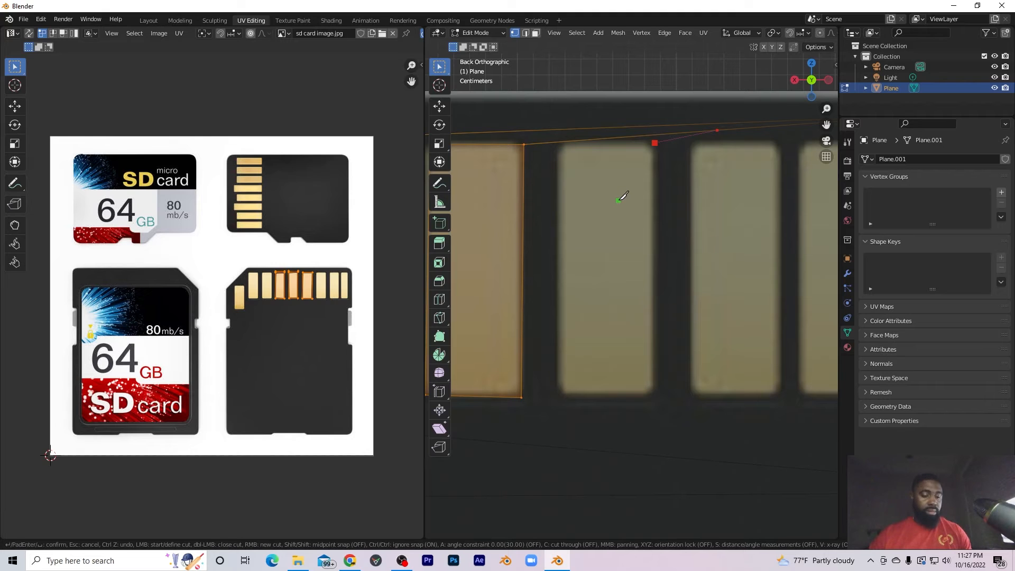
{"action": "key", "text": "Escape"}
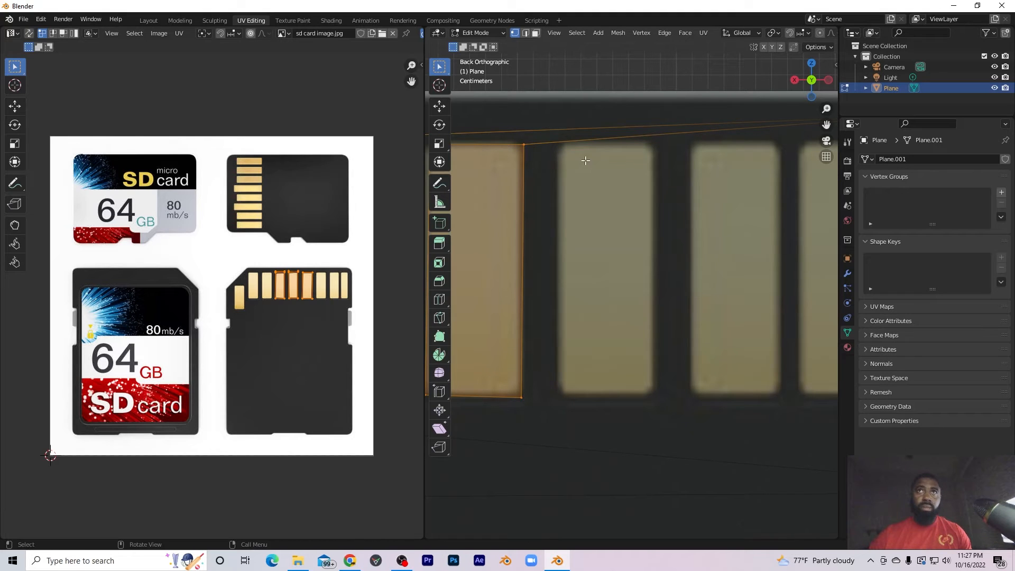
Cut a closed rectangular outline around the seventh gold contact on the SD card's back face with the Knife tool.
{"action": "key", "text": "k"}
{"action": "left_click", "coordinate": [559, 142]}
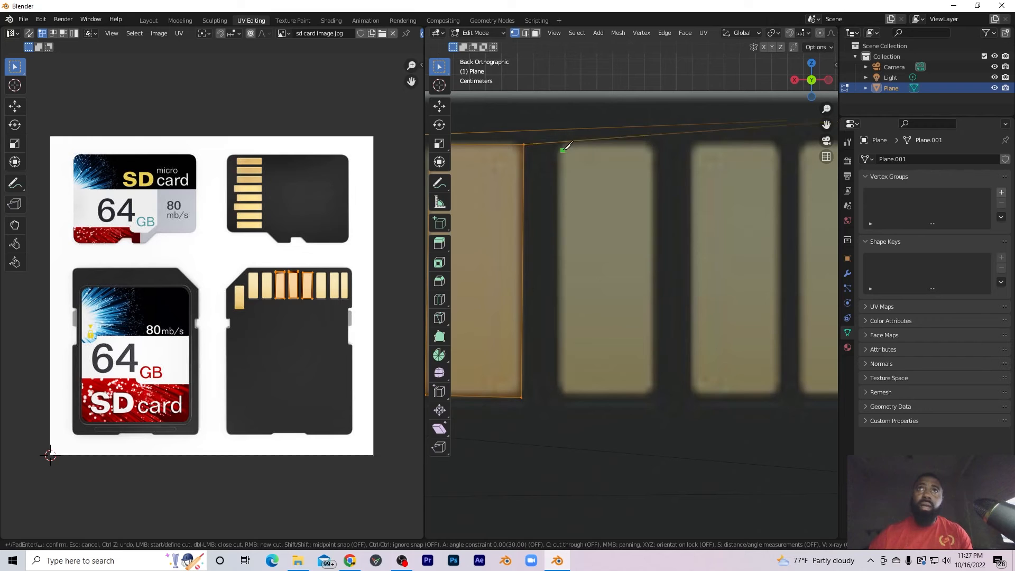
{"action": "left_click", "coordinate": [656, 142]}
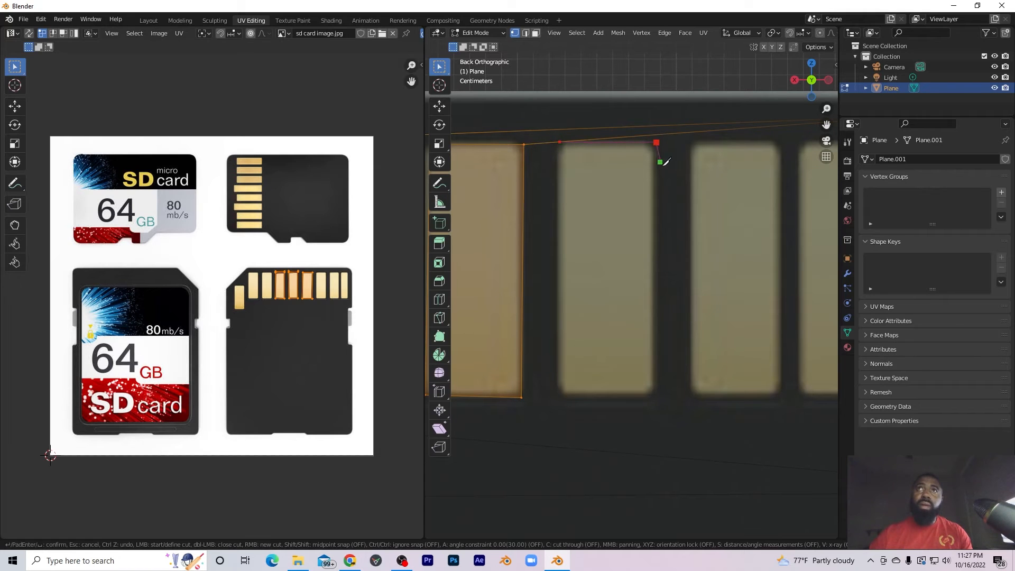
{"action": "left_click", "coordinate": [655, 396]}
{"action": "left_click", "coordinate": [558, 395]}
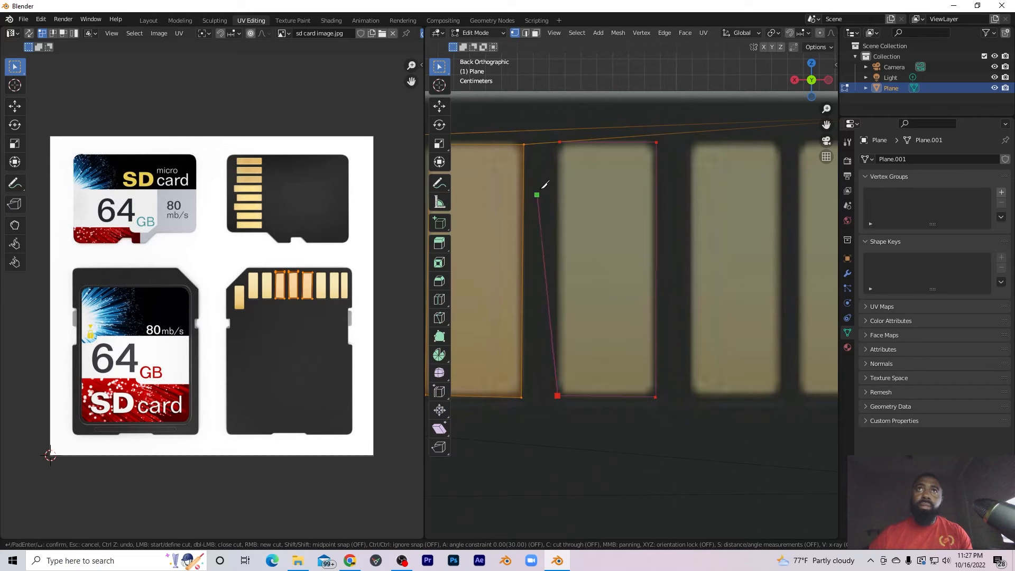
{"action": "left_click", "coordinate": [559, 142]}
{"action": "key", "text": "Return"}
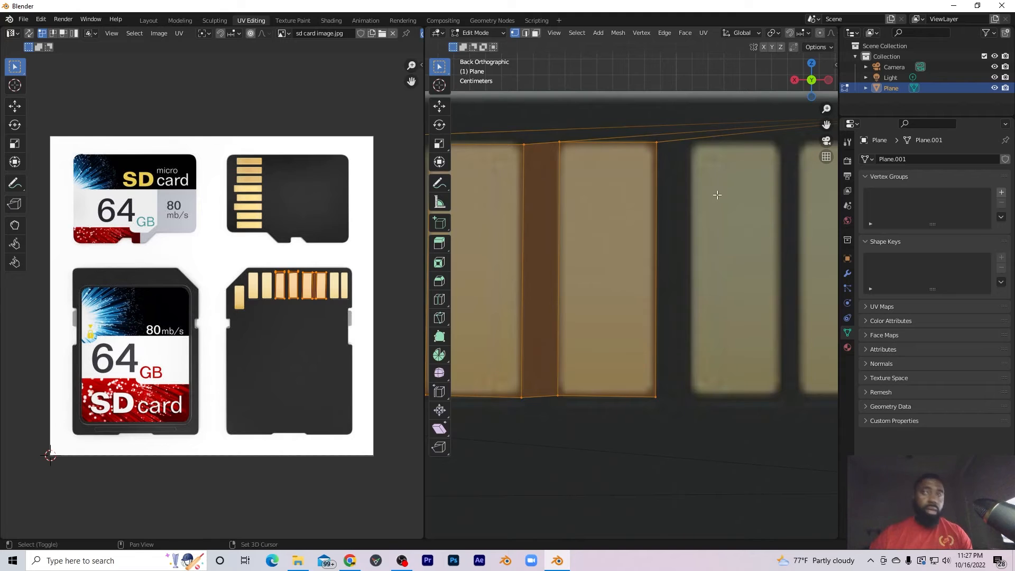
Knife-cut a closed rectangular outline around the eighth gold contact, next to the narrow last one near the rounded corner.
{"action": "middle_click_drag", "start_coordinate": [744, 167], "coordinate": [643, 159], "text": "shift"}
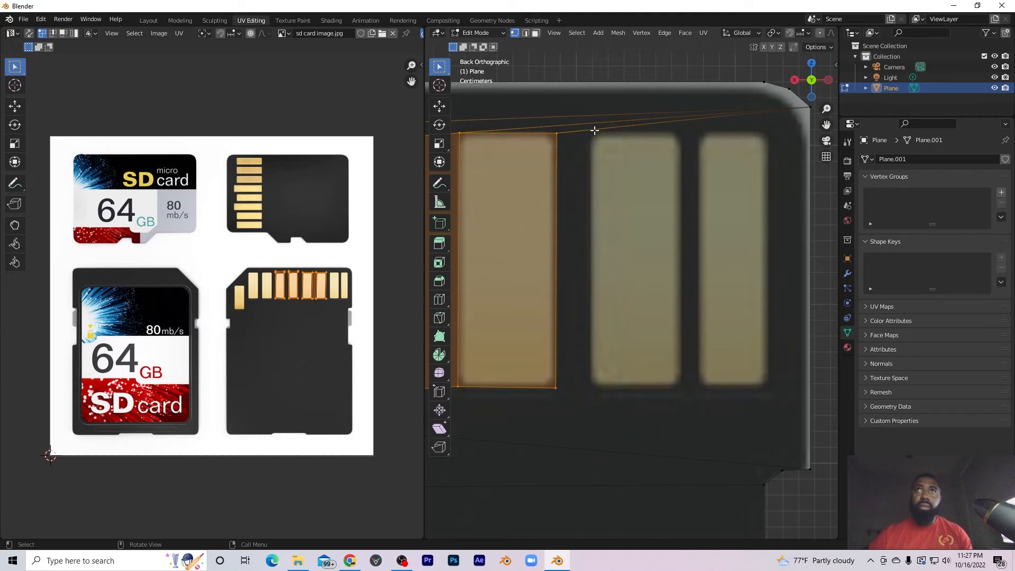
{"action": "key", "text": "k"}
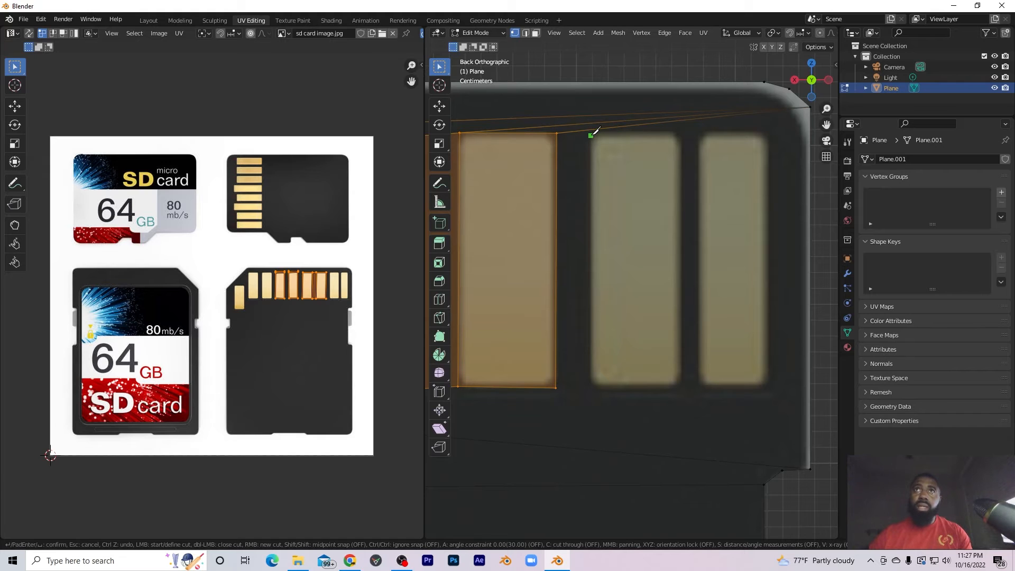
{"action": "left_click", "coordinate": [593, 135]}
{"action": "left_click", "coordinate": [679, 134]}
{"action": "left_click", "coordinate": [681, 388]}
{"action": "left_click", "coordinate": [594, 387]}
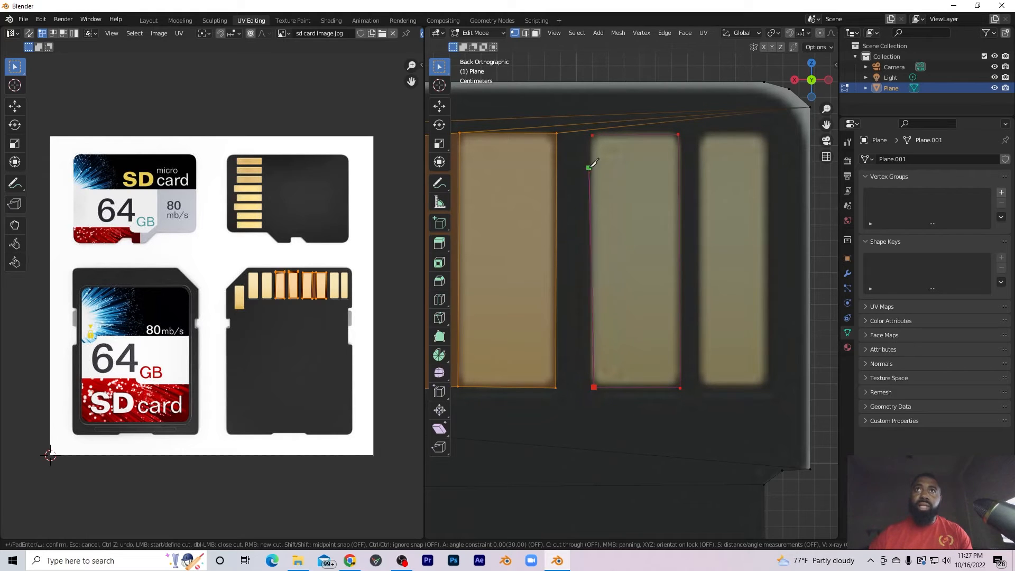
{"action": "left_click", "coordinate": [594, 135]}
{"action": "key", "text": "Return"}
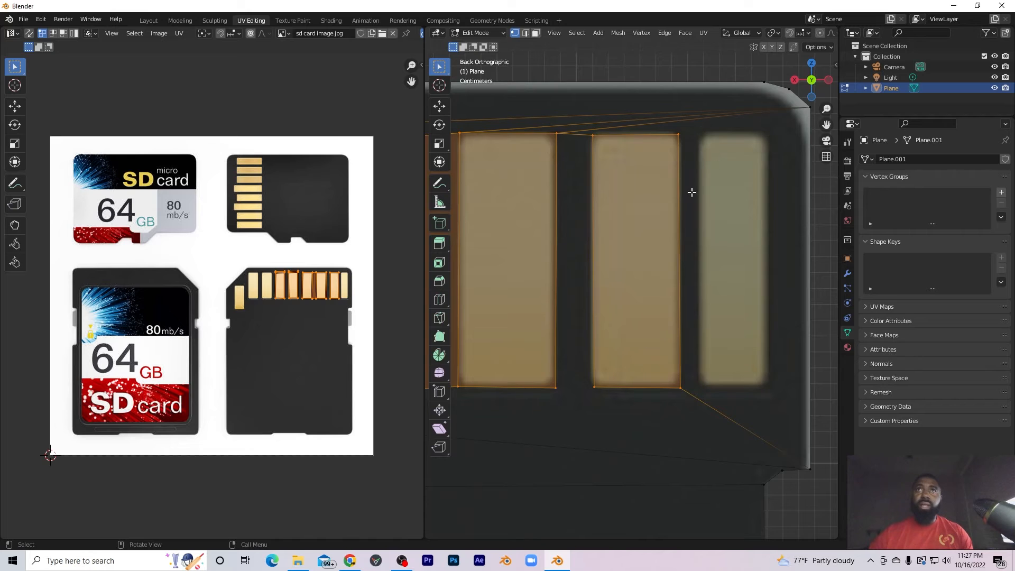
{"action": "scroll", "coordinate": [637, 315], "scroll_direction": "down", "scroll_amount": 6}
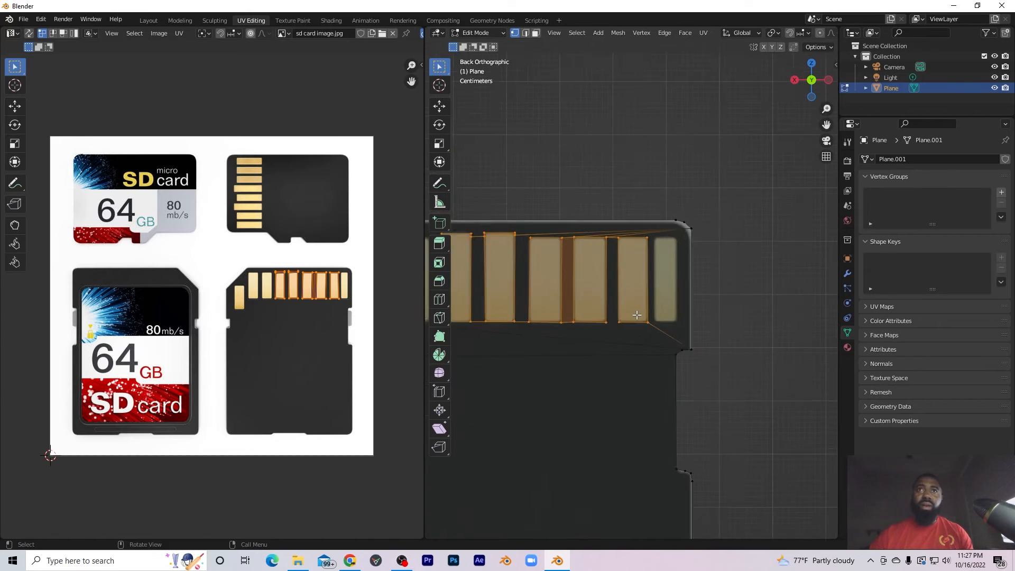
Knife-cut a closed rectangular outline around the narrow ninth gold contact beside the rounded corner of the card's back face.
{"action": "scroll", "coordinate": [640, 294], "scroll_direction": "up", "scroll_amount": 4}
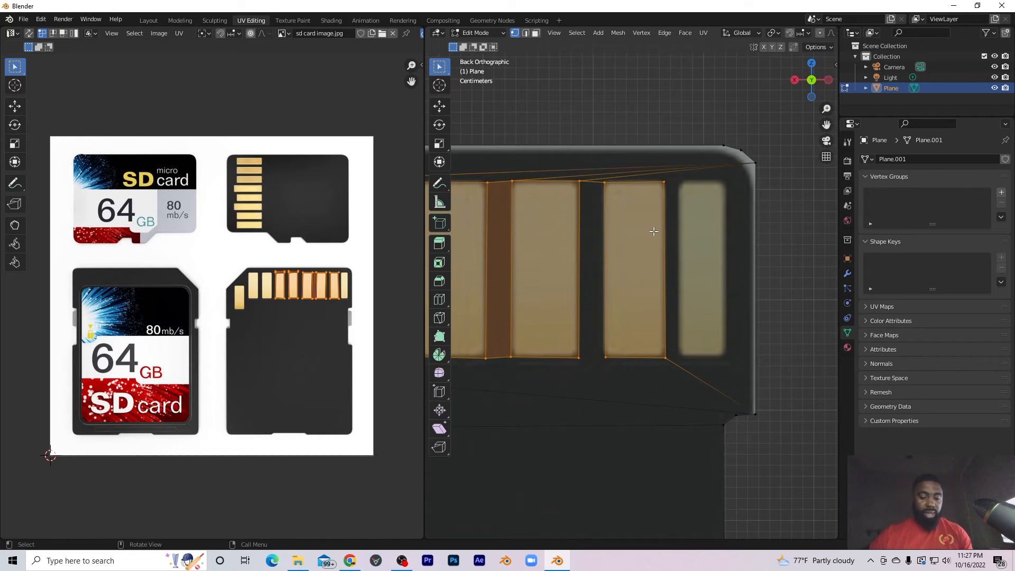
{"action": "key", "text": "k"}
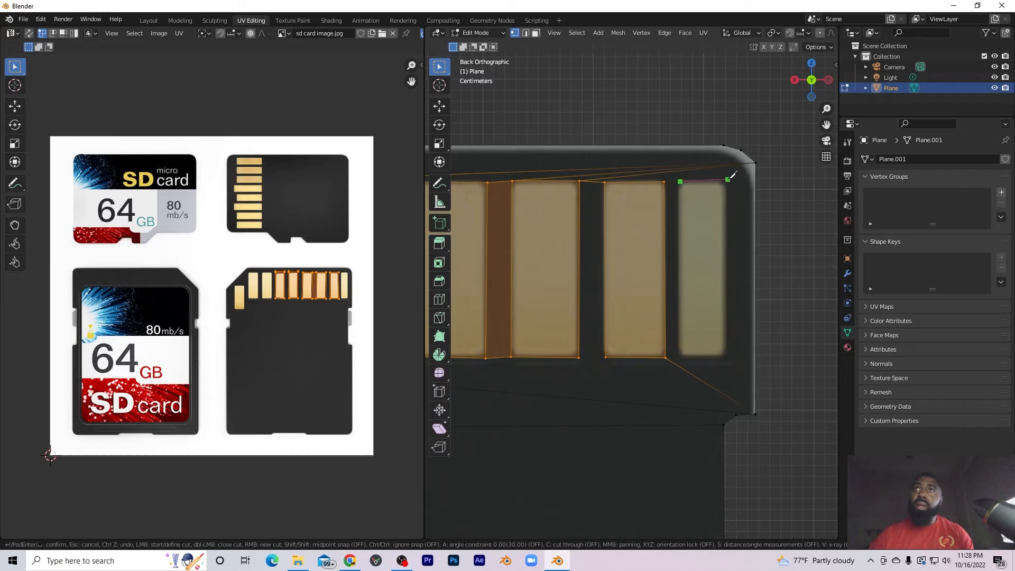
{"action": "left_click", "coordinate": [727, 182]}
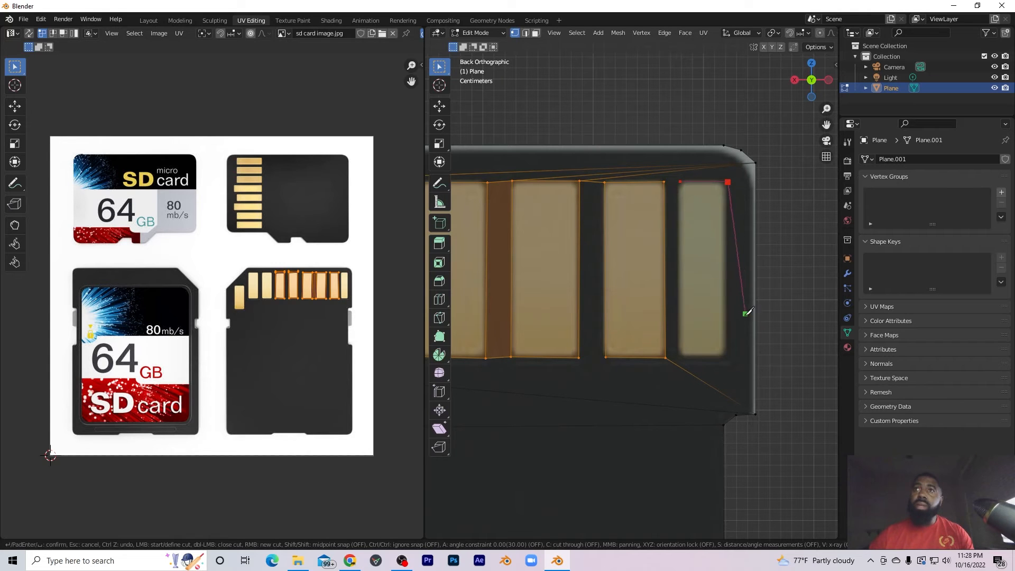
{"action": "left_click", "coordinate": [726, 358]}
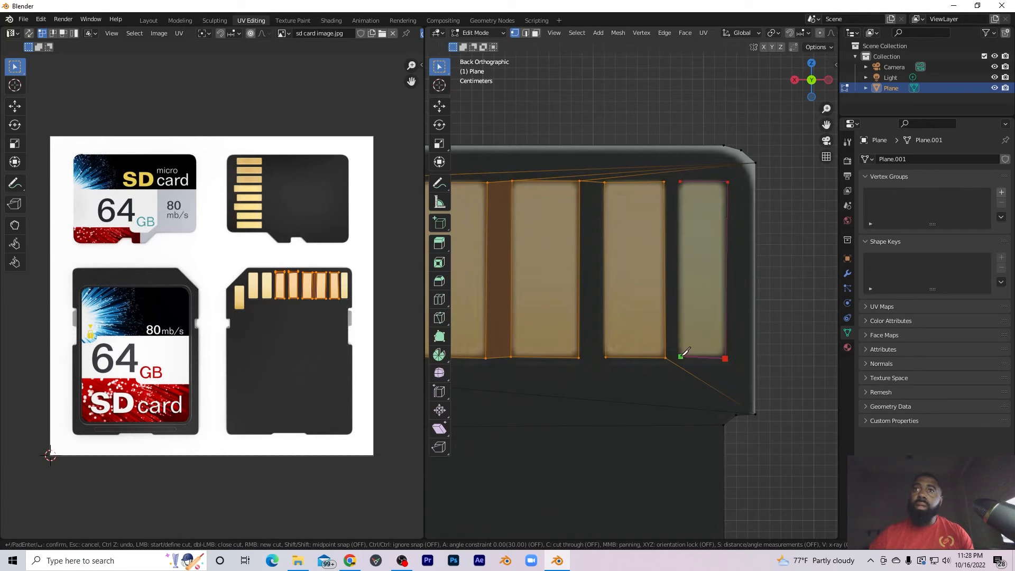
{"action": "left_click", "coordinate": [679, 358]}
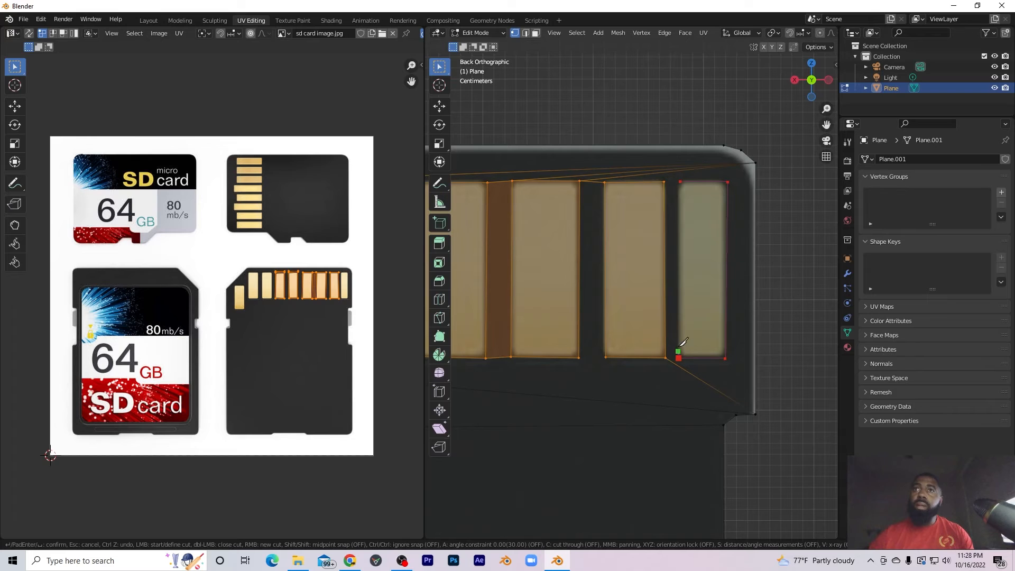
{"action": "left_click", "coordinate": [681, 181]}
{"action": "key", "text": "Return"}
{"action": "scroll", "coordinate": [719, 265], "scroll_direction": "down", "scroll_amount": 6}
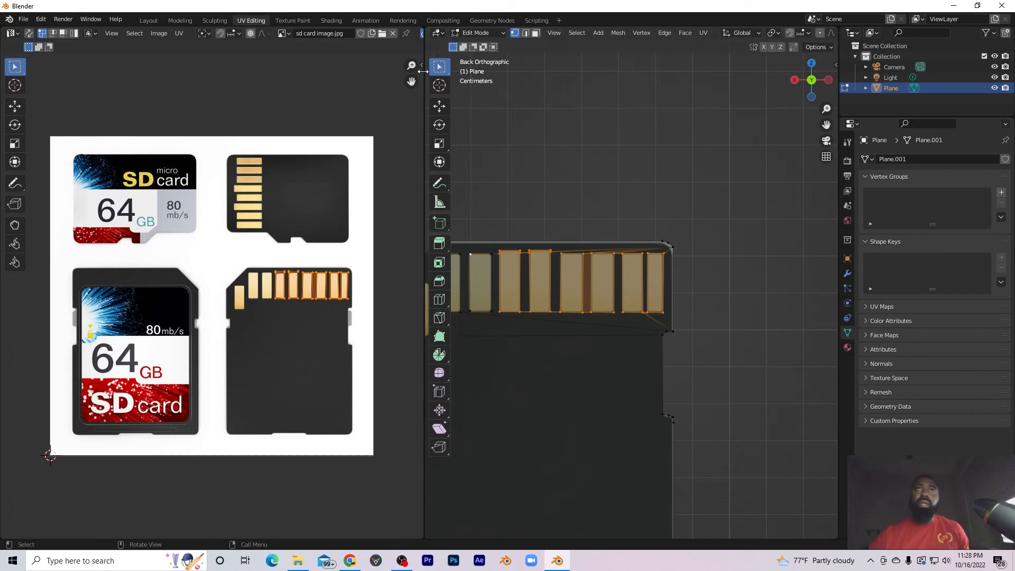
Select only the nine gold contact faces on the SD card's back, using face selection mode.
{"action": "left_click", "coordinate": [536, 33]}
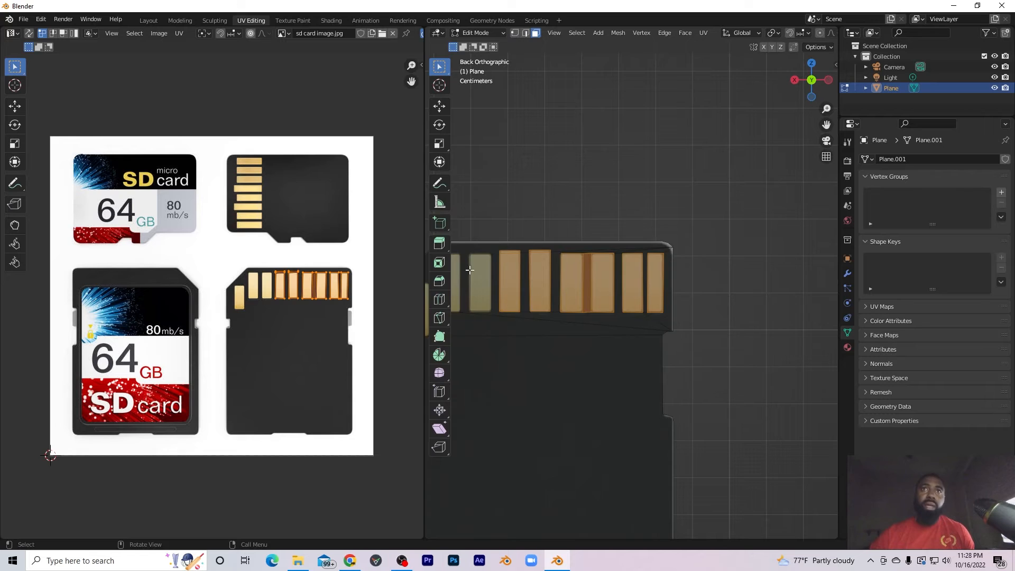
{"action": "scroll", "coordinate": [507, 279], "scroll_direction": "down", "scroll_amount": 2}
{"action": "left_click", "coordinate": [544, 288], "text": "shift"}
{"action": "left_click", "coordinate": [526, 288], "text": "shift"}
{"action": "middle_click_drag", "start_coordinate": [509, 304], "coordinate": [620, 291]}
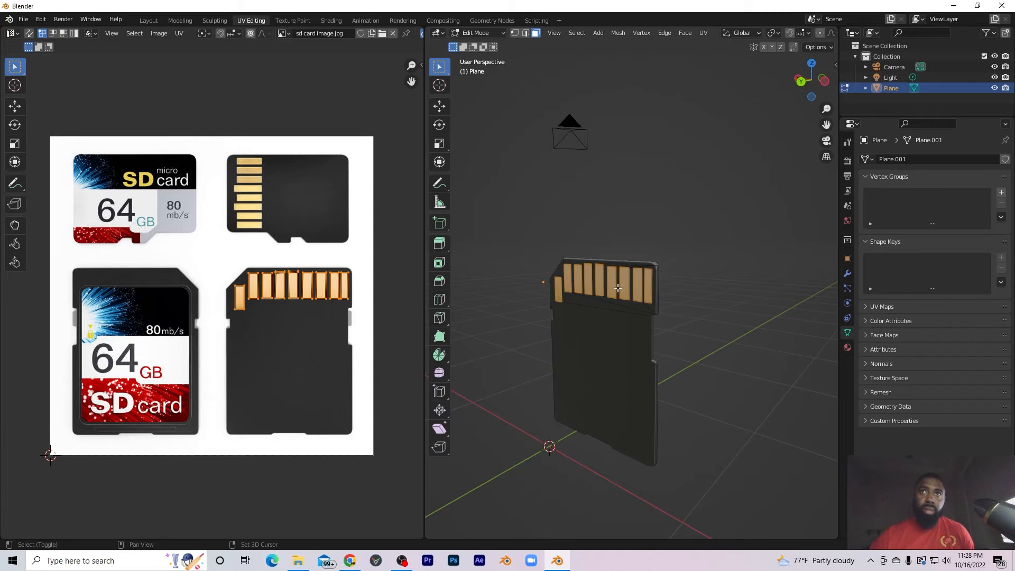
{"action": "scroll", "coordinate": [613, 312], "scroll_direction": "up", "scroll_amount": 5}
{"action": "scroll", "coordinate": [633, 319], "scroll_direction": "down", "scroll_amount": 2}
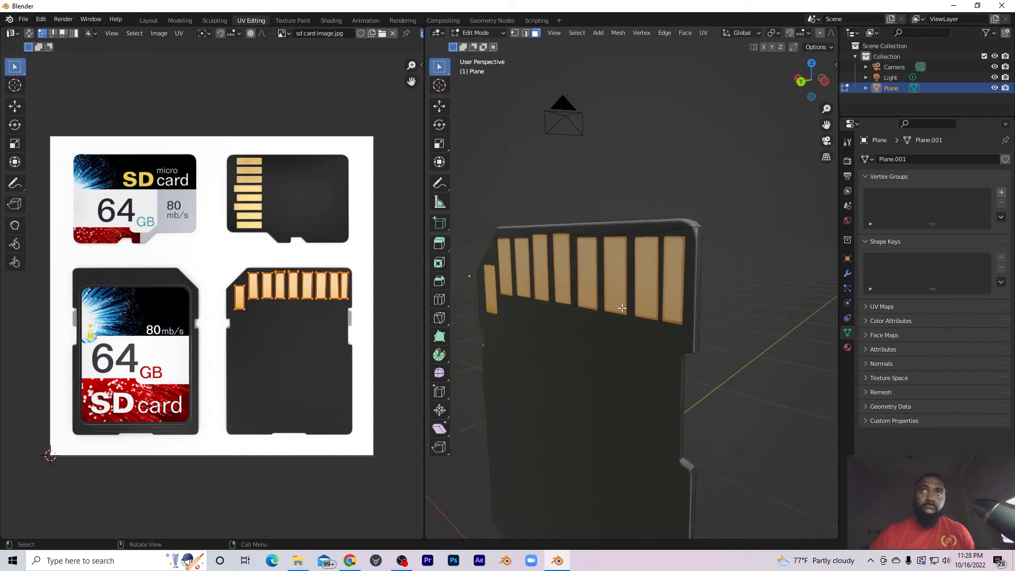
{"action": "middle_click_drag", "start_coordinate": [629, 314], "coordinate": [581, 309]}
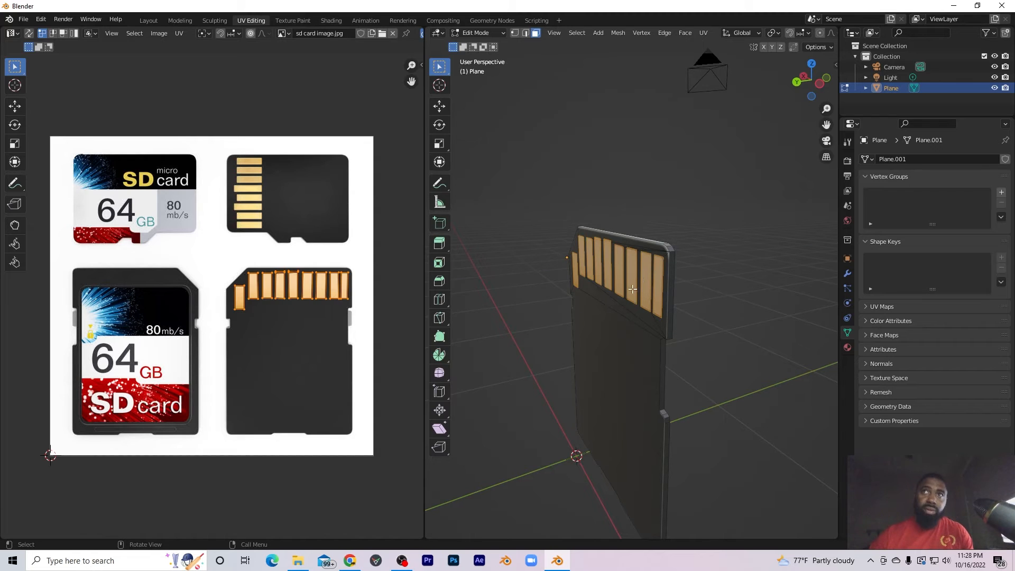
Extrude the nine contact faces and move them about 0.0029 m along negative global Y, into the card body.
{"action": "key", "text": "e"}
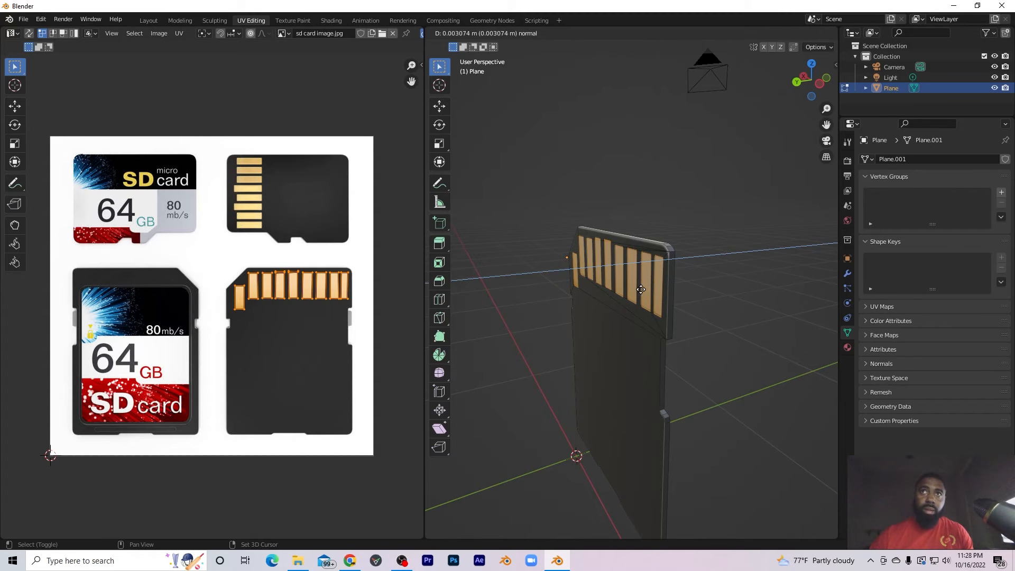
{"action": "left_click", "coordinate": [641, 289]}
{"action": "middle_click_drag", "start_coordinate": [639, 290], "coordinate": [588, 306]}
{"action": "key", "text": "Tab"}
{"action": "key", "text": "Tab"}
{"action": "key", "text": "e"}
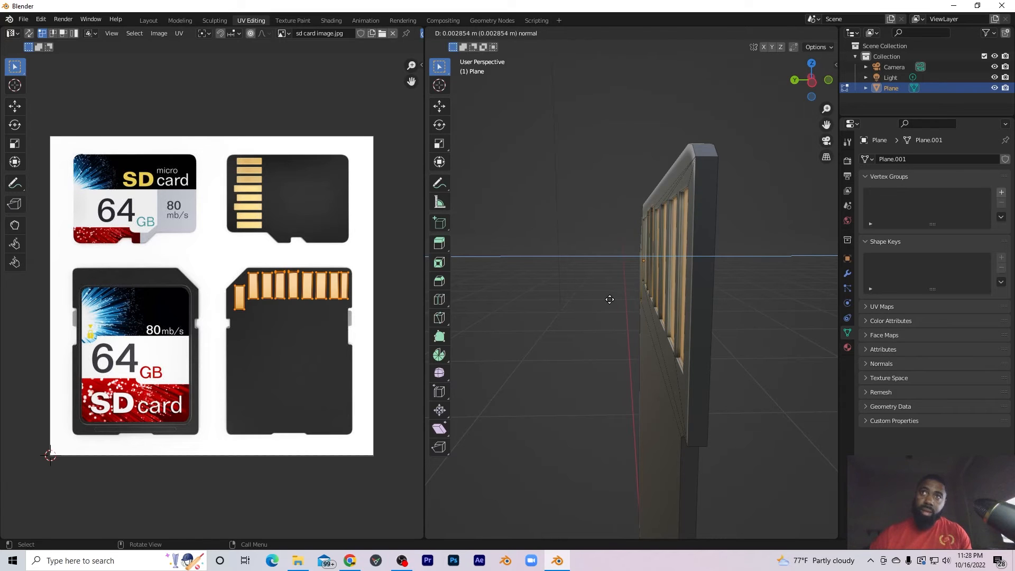
{"action": "right_click", "coordinate": [609, 300]}
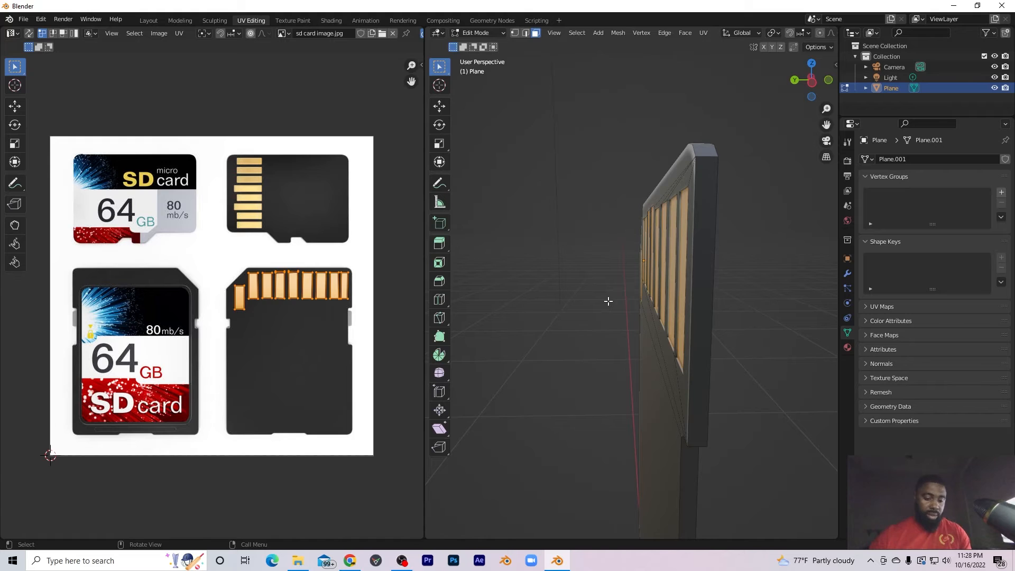
{"action": "key", "text": "g"}
{"action": "key", "text": "y"}
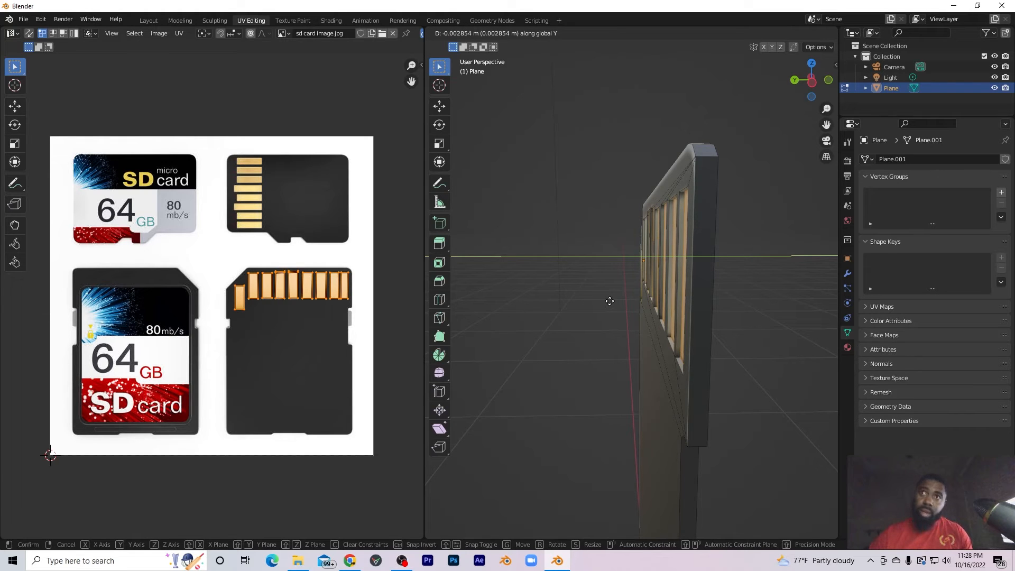
{"action": "left_click", "coordinate": [606, 303]}
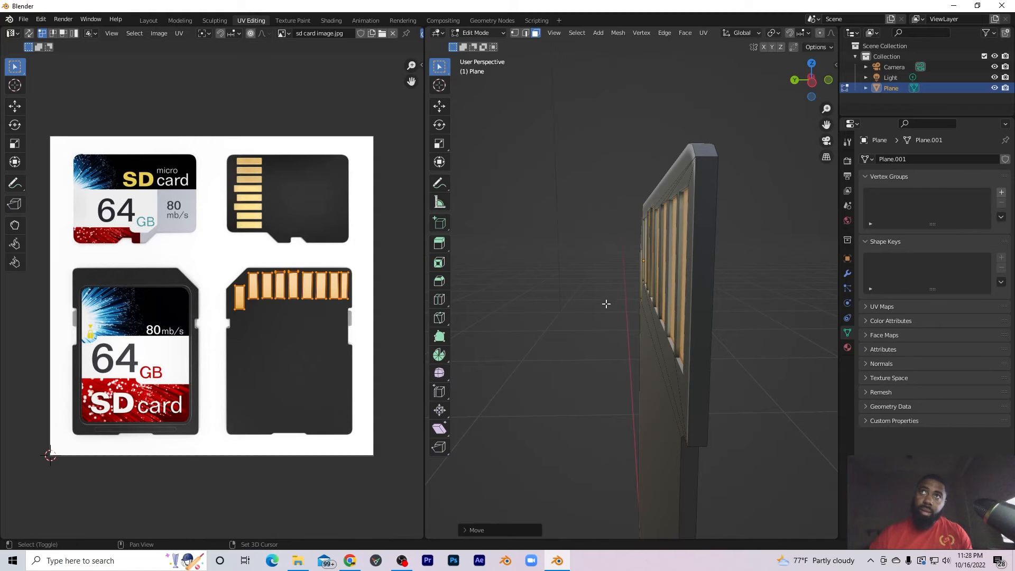
Examine the recessed contacts and the label side of the SD card in Object Mode.
{"action": "key", "text": "Tab"}
{"action": "scroll", "coordinate": [749, 265], "scroll_direction": "up", "scroll_amount": 3}
{"action": "middle_click_drag", "start_coordinate": [661, 306], "coordinate": [716, 259]}
{"action": "scroll", "coordinate": [697, 285], "scroll_direction": "down", "scroll_amount": 3}
{"action": "middle_click_drag", "start_coordinate": [680, 315], "coordinate": [519, 334]}
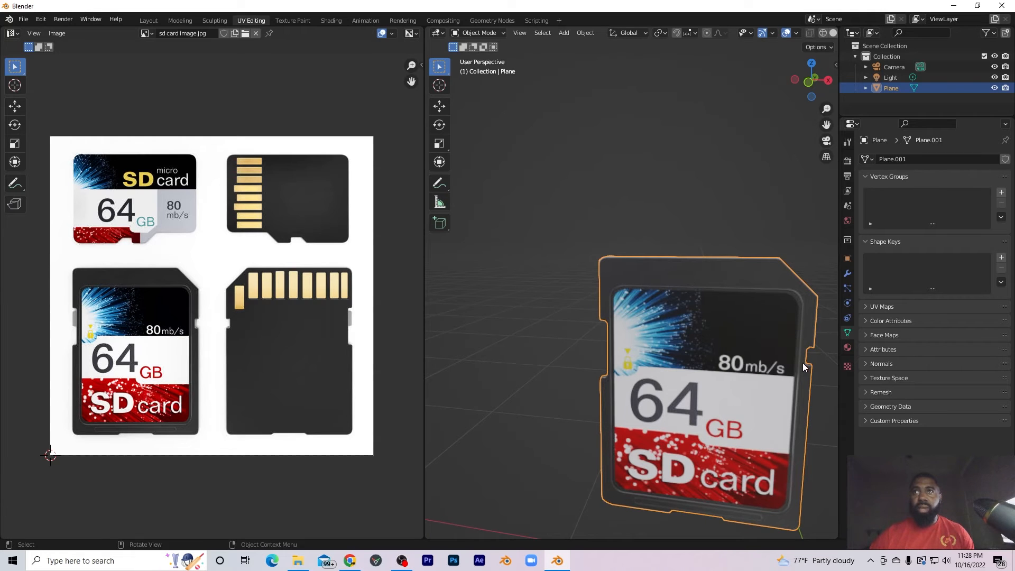
{"action": "scroll", "coordinate": [662, 438], "scroll_direction": "down", "scroll_amount": 2}
{"action": "scroll", "coordinate": [661, 421], "scroll_direction": "up", "scroll_amount": 4}
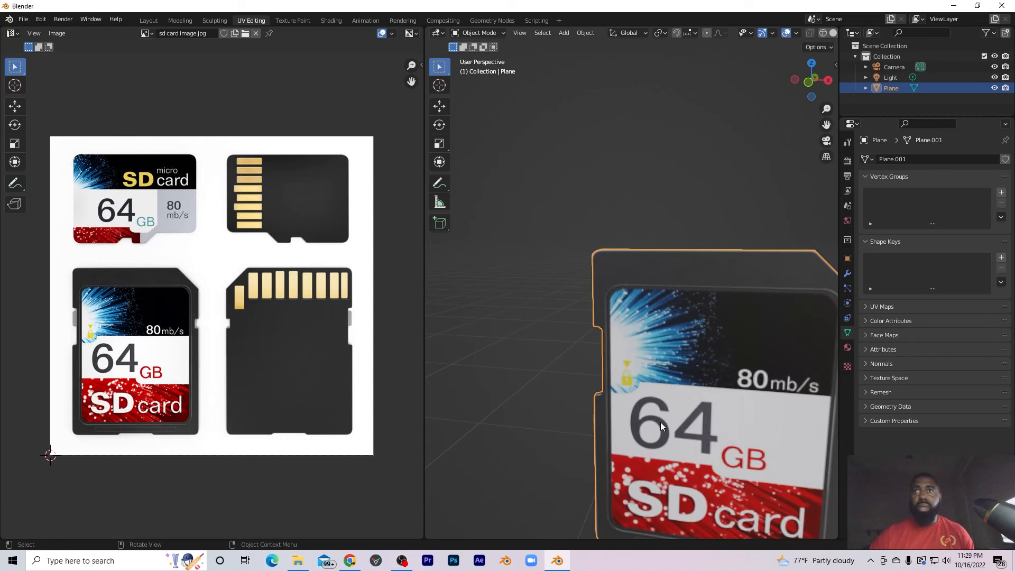
{"action": "middle_click_drag", "start_coordinate": [775, 342], "coordinate": [629, 276], "text": "shift"}
{"action": "scroll", "coordinate": [472, 259], "scroll_direction": "down", "scroll_amount": 2}
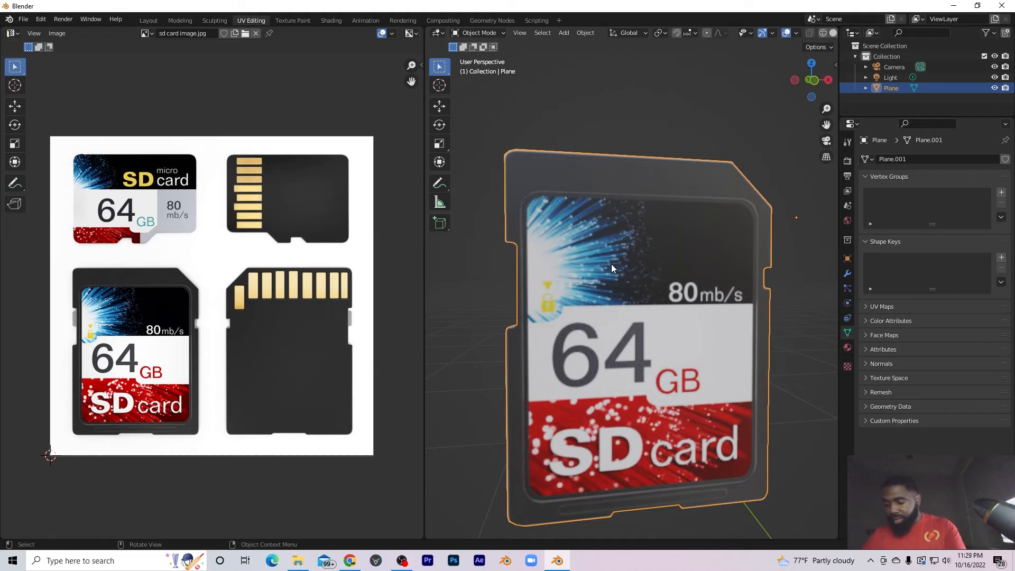
In front view, knife-cut along the label's top edge, upper-left corner and left side, rounding into the bottom edge.
{"action": "key", "text": "KP_1"}
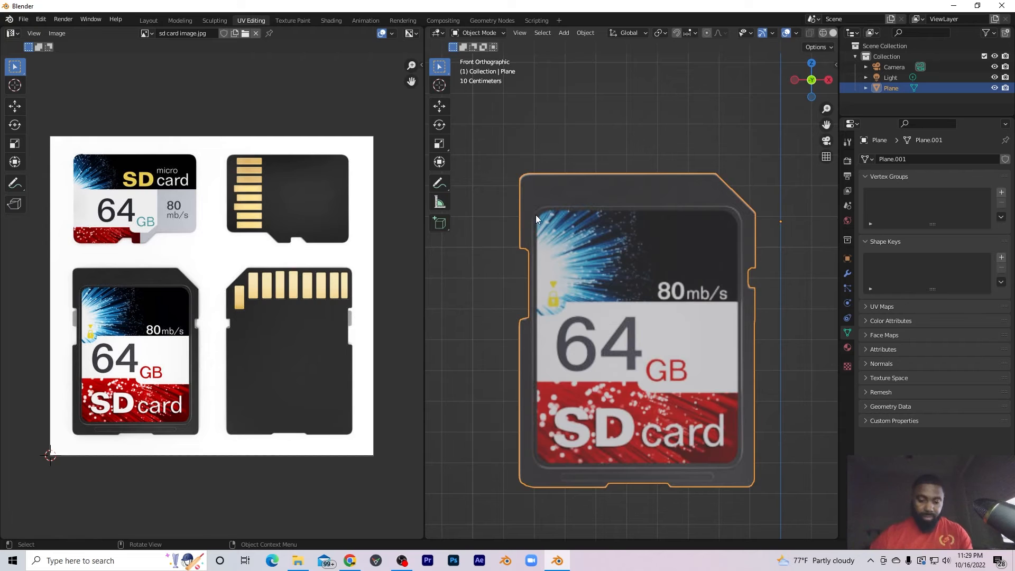
{"action": "key", "text": "Tab"}
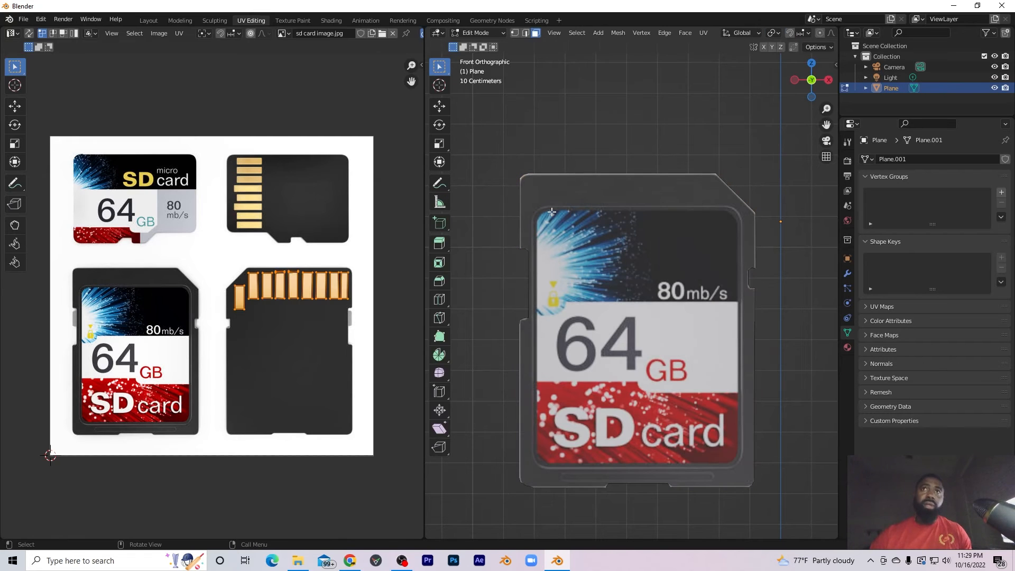
{"action": "scroll", "coordinate": [632, 215], "scroll_direction": "up", "scroll_amount": 2}
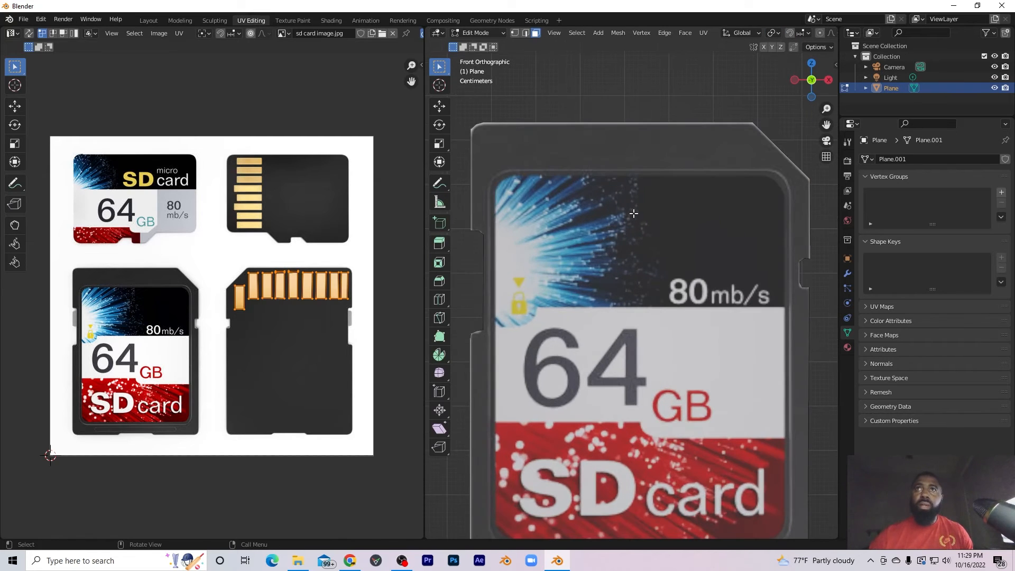
{"action": "key", "text": "k"}
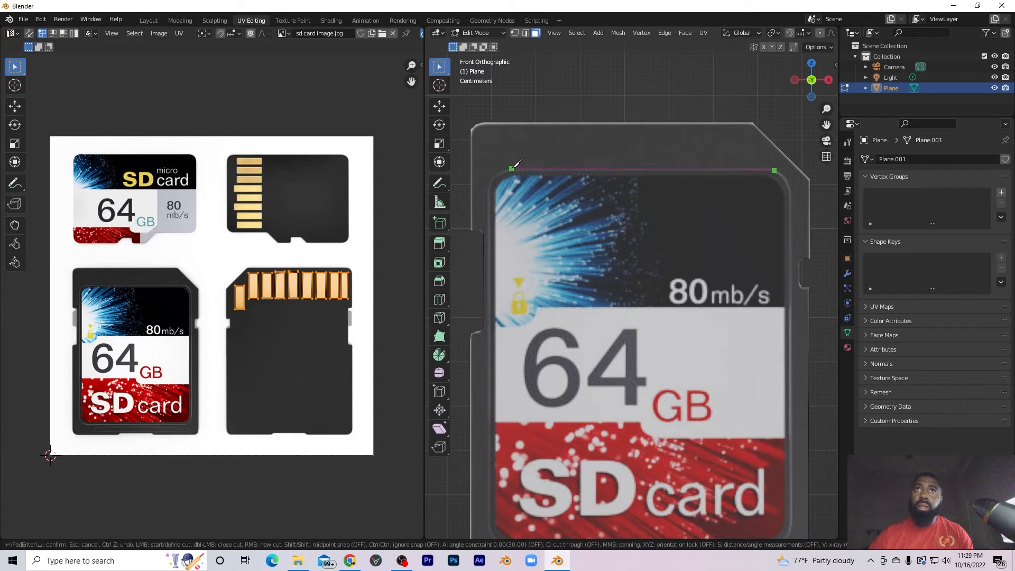
{"action": "left_click", "coordinate": [484, 191]}
{"action": "left_click", "coordinate": [491, 292]}
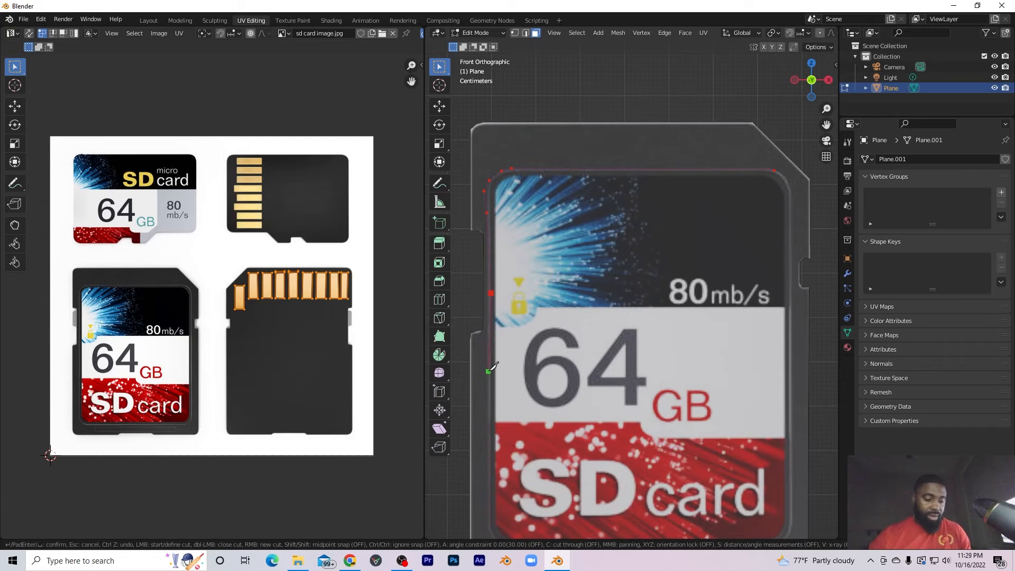
{"action": "middle_click_drag", "start_coordinate": [492, 361], "coordinate": [542, 211]}
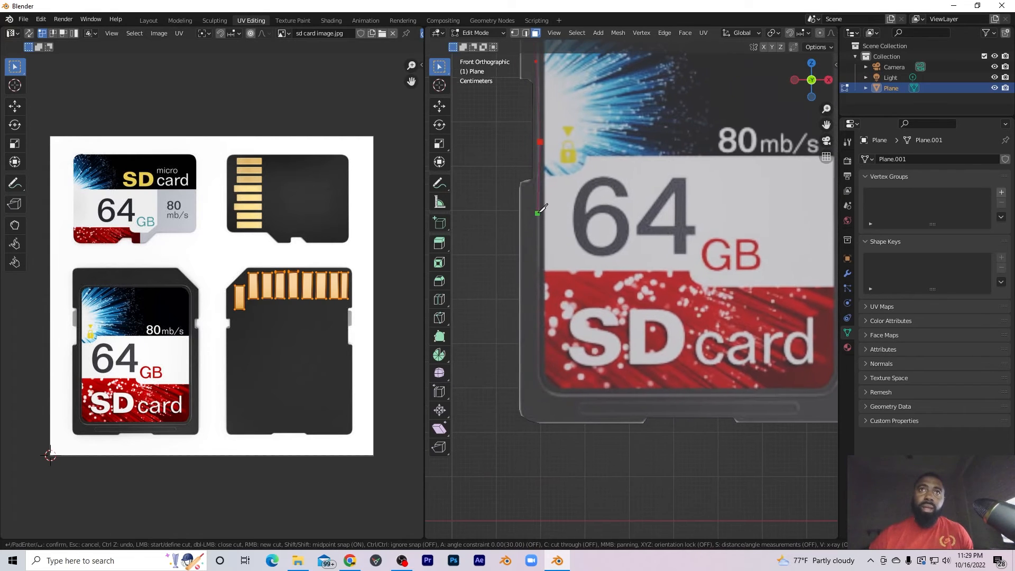
{"action": "left_click", "coordinate": [540, 263]}
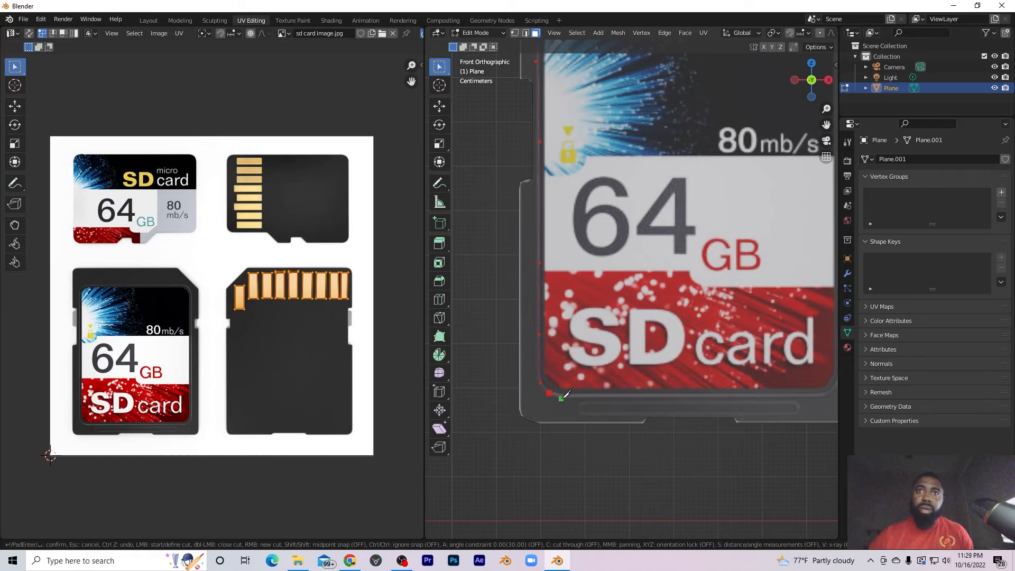
{"action": "left_click", "coordinate": [562, 395]}
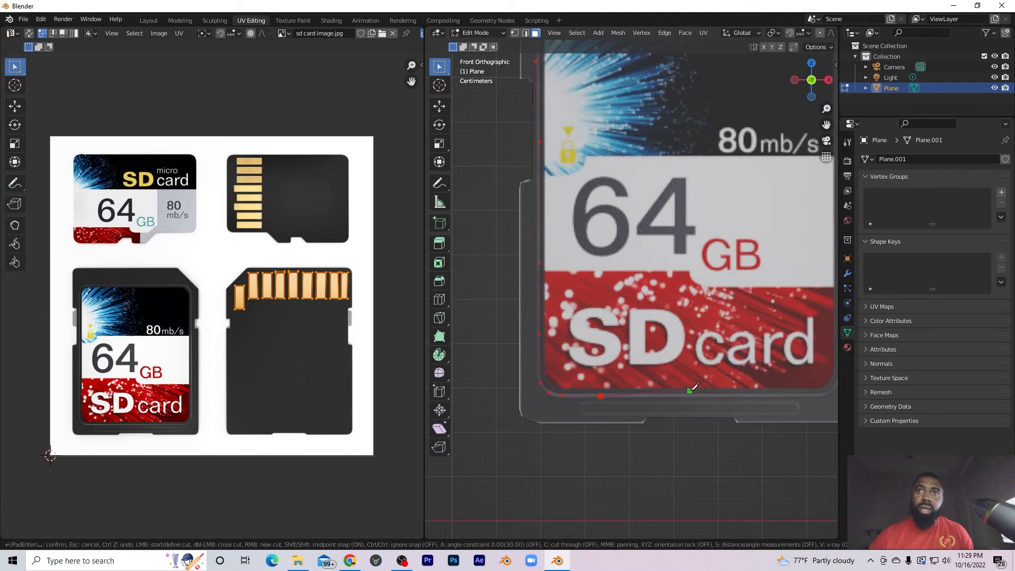
Continue the cut along the label's bottom edge, lower-right corner and right side, closing the outline at the upper-right corner.
{"action": "scroll", "coordinate": [603, 391], "scroll_direction": "down", "scroll_amount": 5, "text": "ctrl"}
{"action": "left_click", "coordinate": [616, 390]}
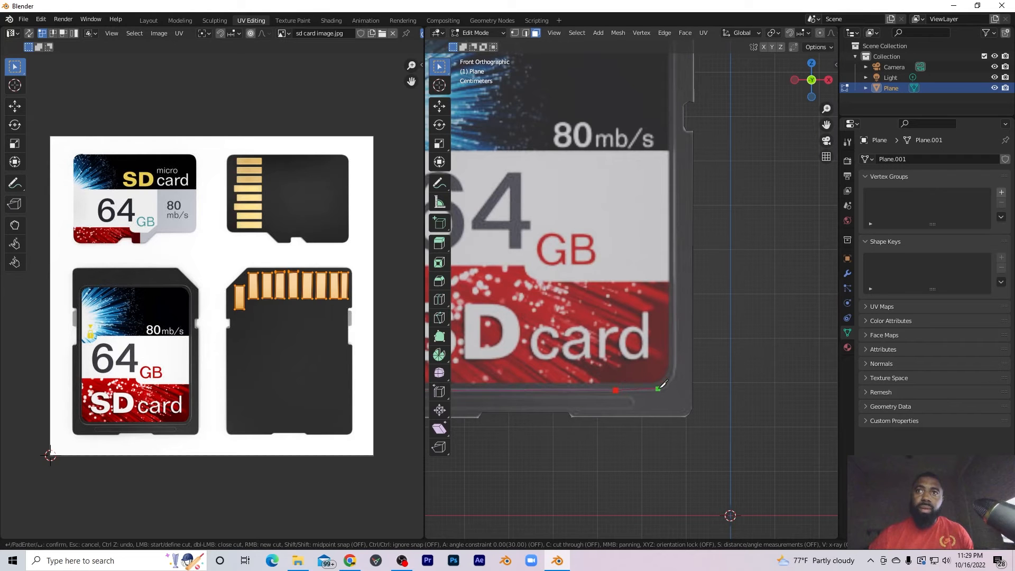
{"action": "left_click", "coordinate": [661, 389]}
{"action": "left_click", "coordinate": [678, 332]}
{"action": "middle_click_drag", "start_coordinate": [696, 220], "coordinate": [664, 365]}
{"action": "left_click", "coordinate": [644, 170]}
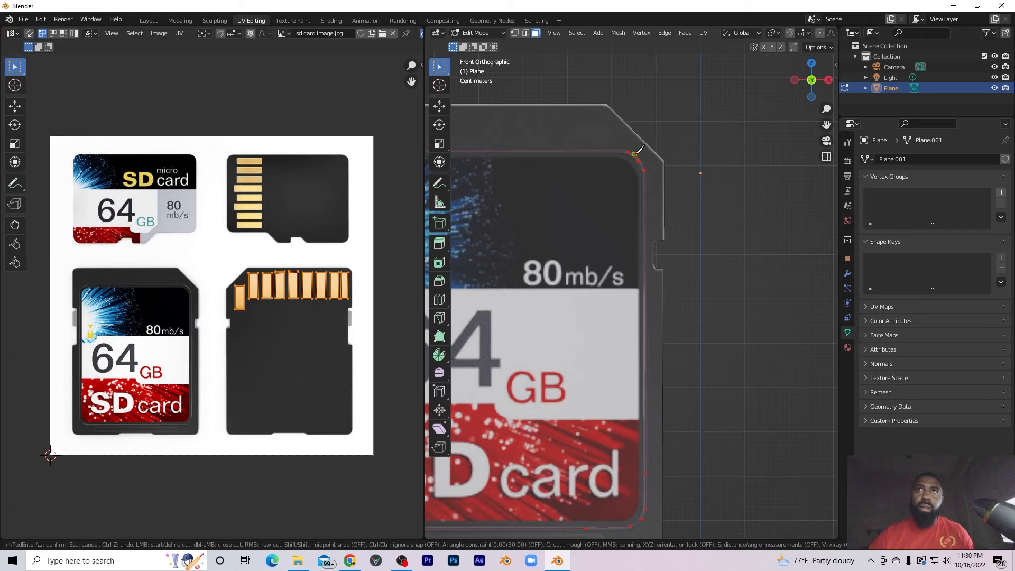
{"action": "key", "text": "Return"}
Select the newly cut label face on the card's front and inset it slightly.
{"action": "scroll", "coordinate": [613, 234], "scroll_direction": "down", "scroll_amount": 5}
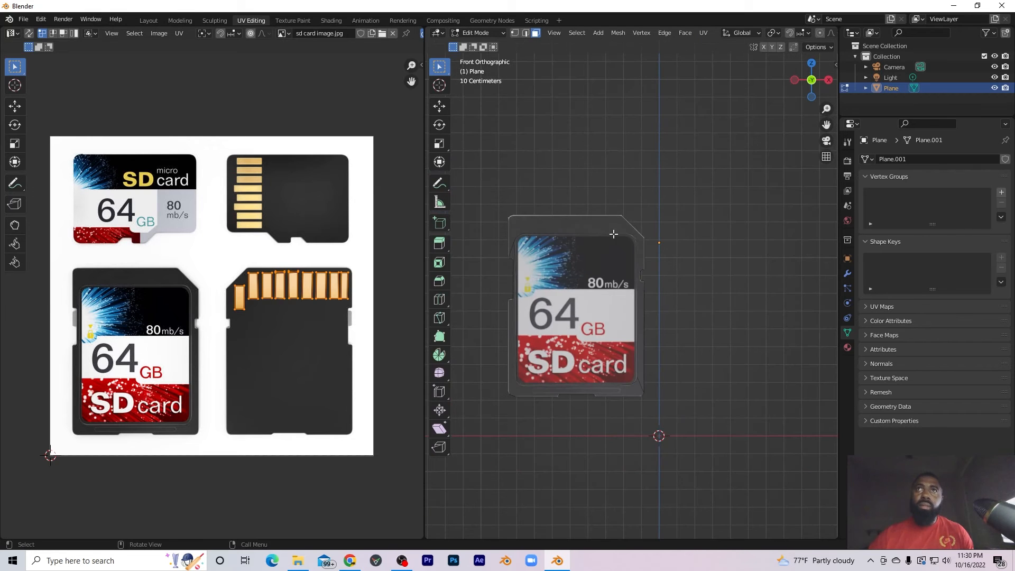
{"action": "scroll", "coordinate": [560, 263], "scroll_direction": "up", "scroll_amount": 3}
{"action": "left_click", "coordinate": [566, 259]}
{"action": "scroll", "coordinate": [578, 253], "scroll_direction": "down", "scroll_amount": 3}
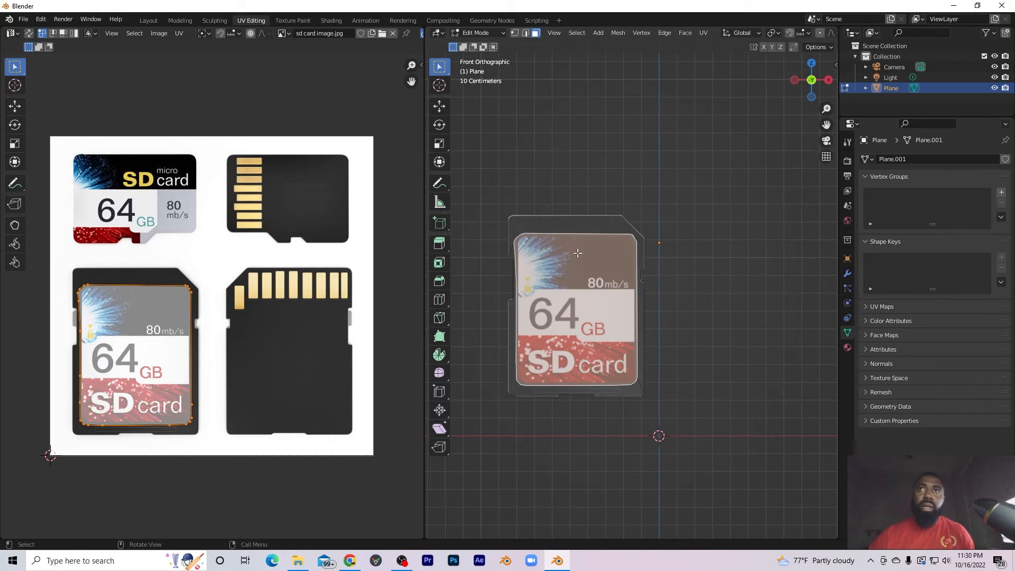
{"action": "middle_click_drag", "start_coordinate": [555, 297], "coordinate": [573, 235]}
{"action": "scroll", "coordinate": [573, 235], "scroll_direction": "up", "scroll_amount": 5}
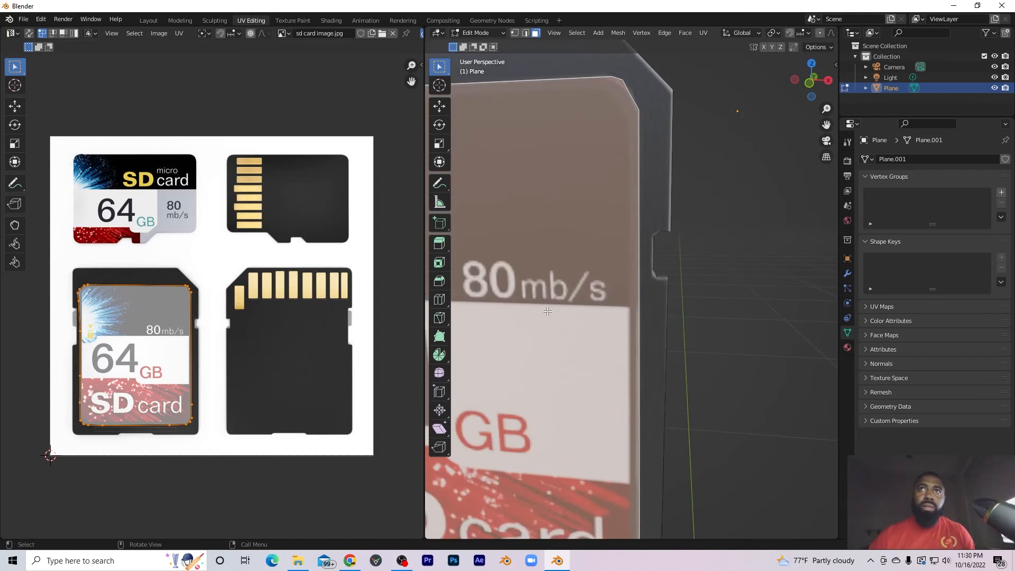
{"action": "scroll", "coordinate": [573, 235], "scroll_direction": "down", "scroll_amount": 2}
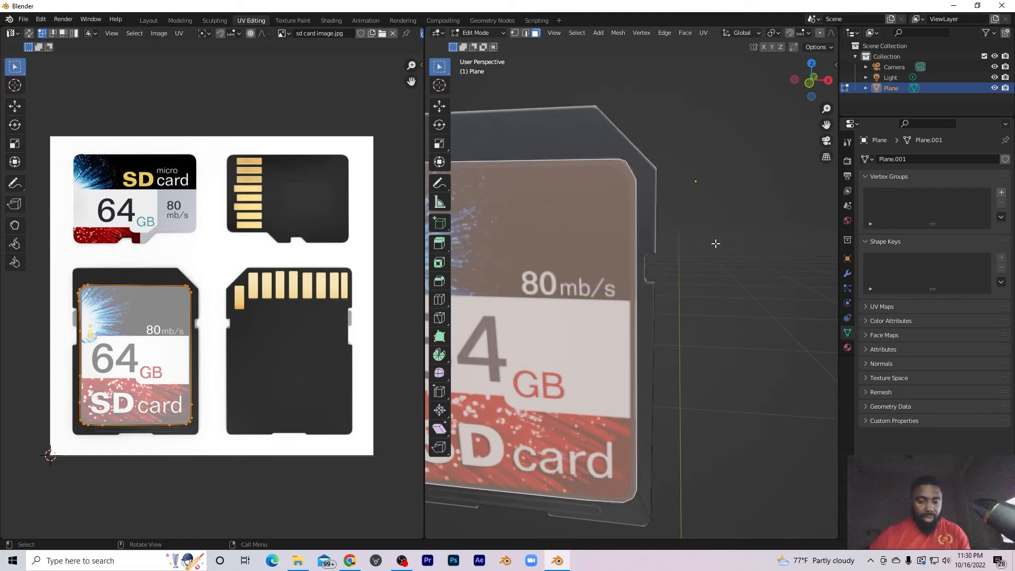
{"action": "key", "text": "i"}
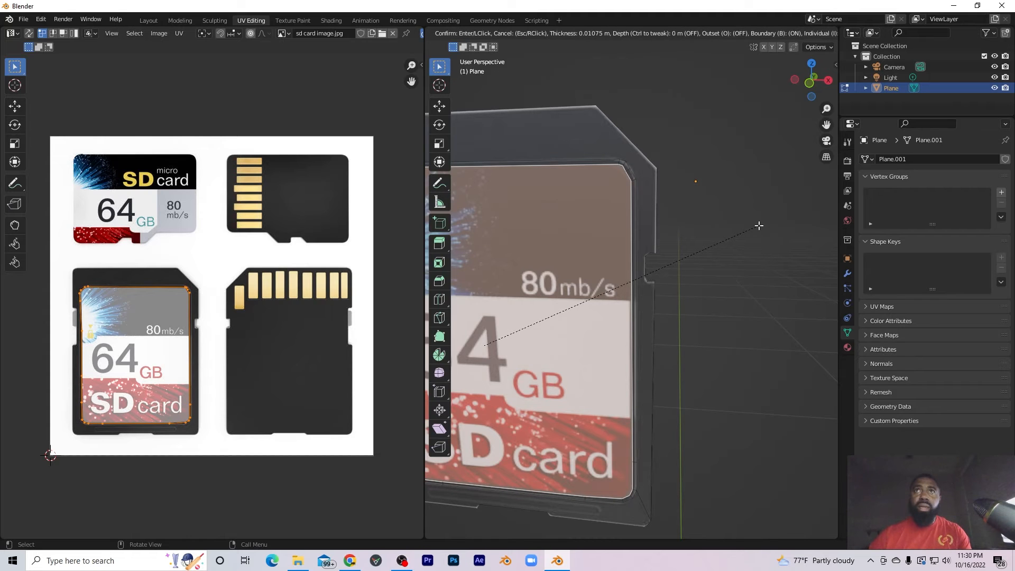
{"action": "left_click", "coordinate": [761, 226]}
Extrude the inset label face on the card's front very slightly along its normal.
{"action": "scroll", "coordinate": [721, 226], "scroll_direction": "down", "scroll_amount": 2}
{"action": "middle_click_drag", "start_coordinate": [609, 220], "coordinate": [576, 221]}
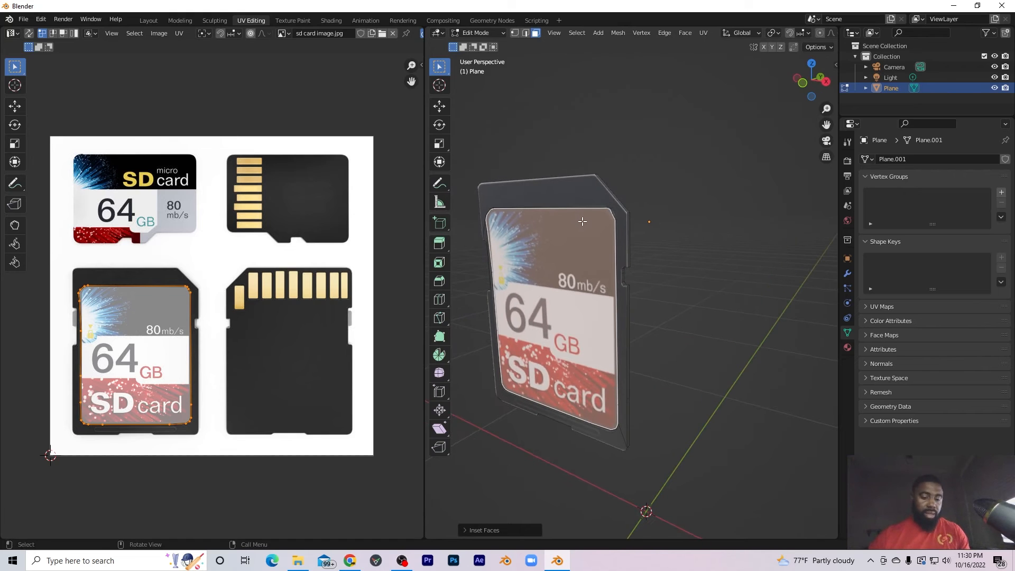
{"action": "key", "text": "e"}
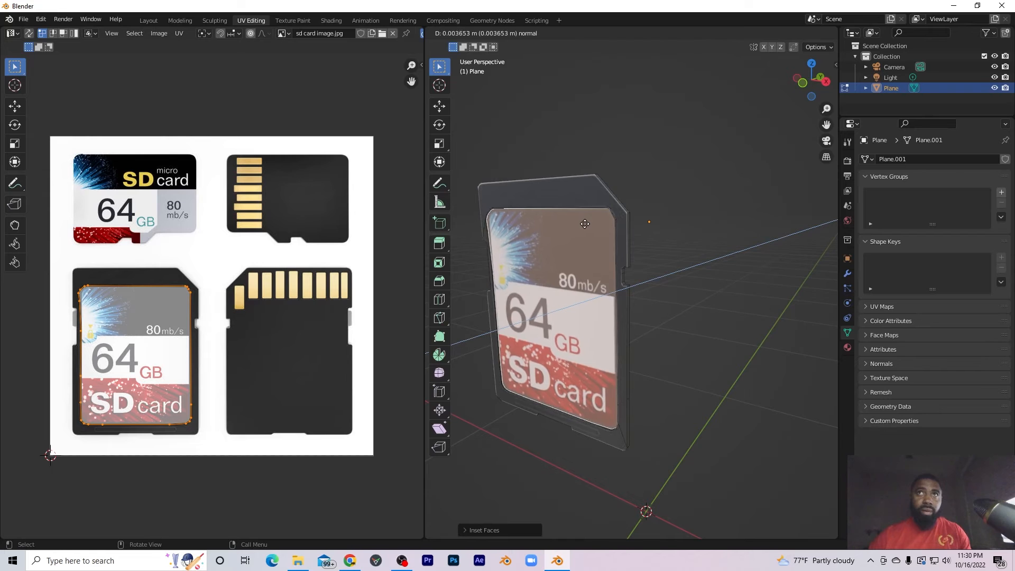
{"action": "left_click", "coordinate": [583, 227]}
{"action": "middle_click_drag", "start_coordinate": [583, 226], "coordinate": [716, 187]}
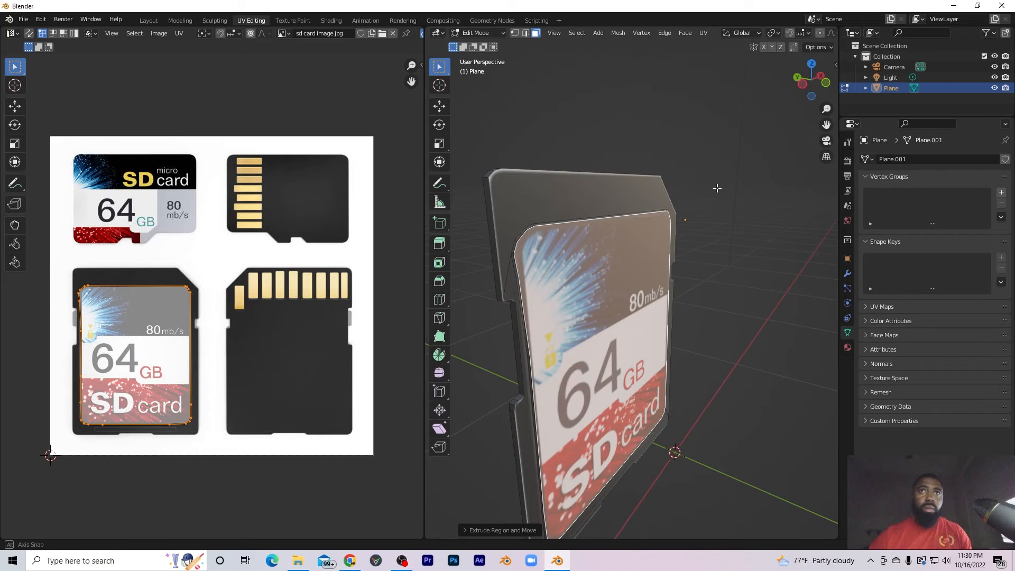
Select the narrow ring of faces around the label and inset it by about 0.0013 m.
{"action": "left_click", "coordinate": [529, 227]}
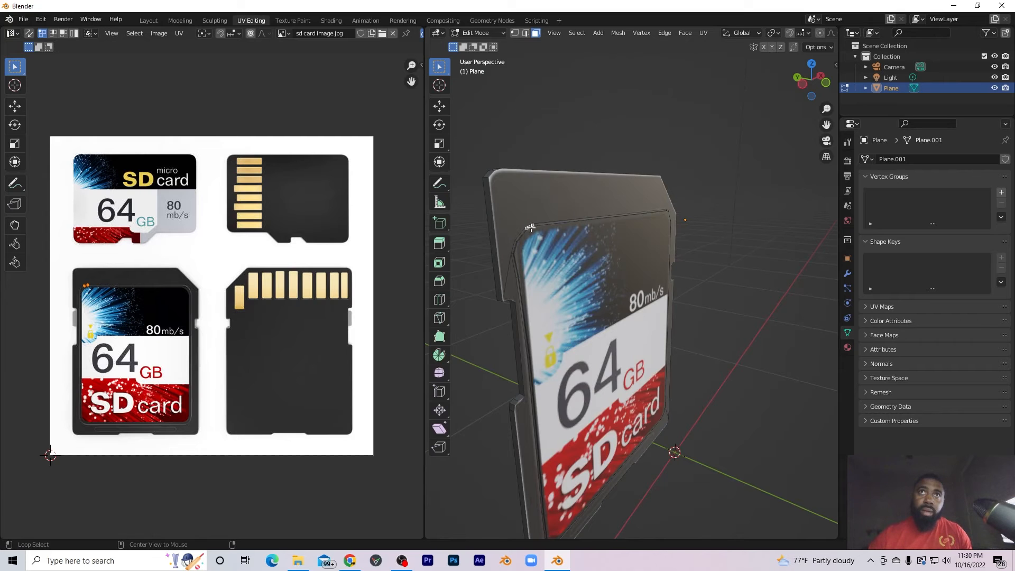
{"action": "left_click", "coordinate": [526, 228], "text": "alt"}
{"action": "middle_click_drag", "start_coordinate": [595, 235], "coordinate": [507, 235]}
{"action": "scroll", "coordinate": [566, 211], "scroll_direction": "up", "scroll_amount": 4}
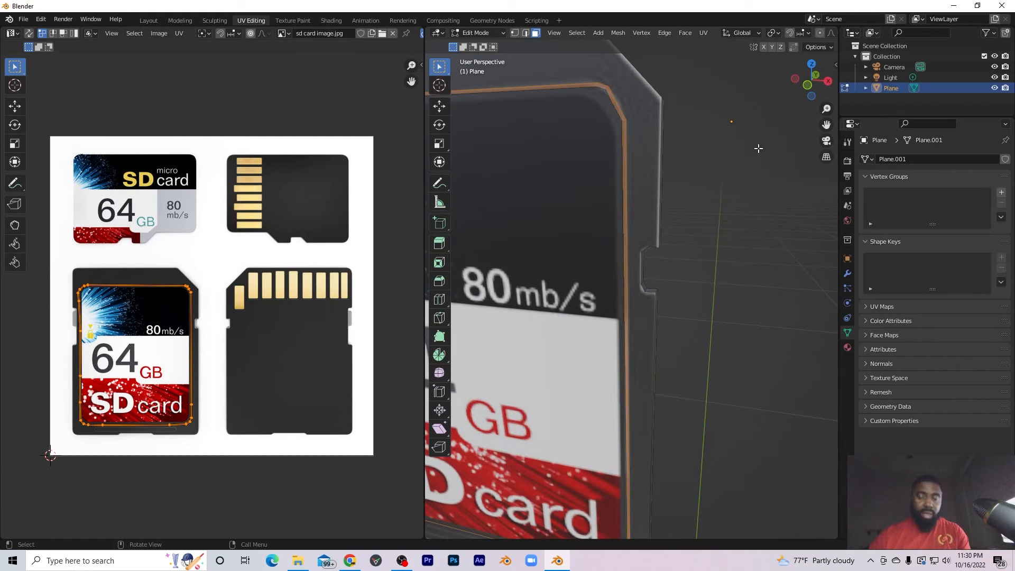
{"action": "key", "text": "i"}
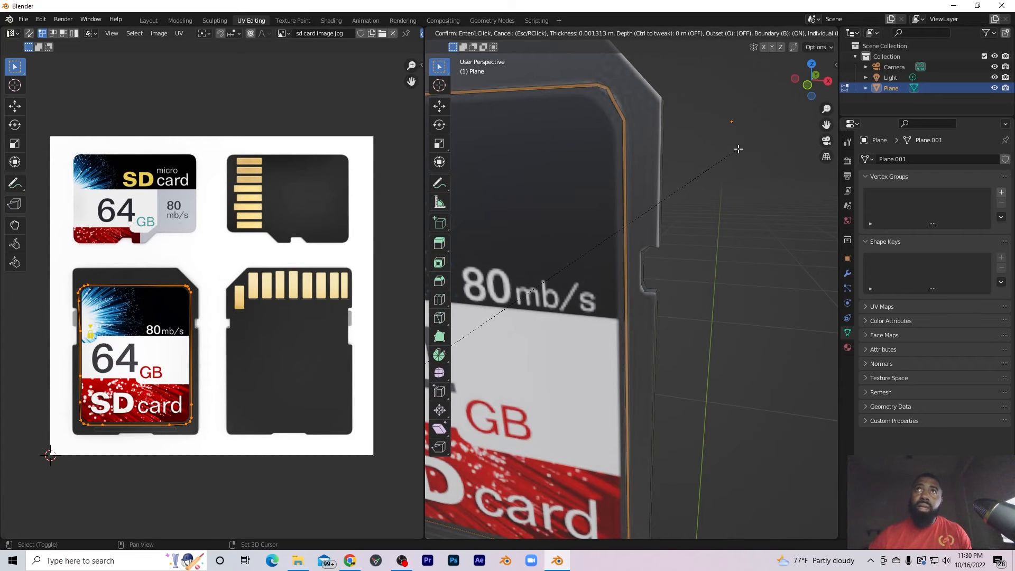
{"action": "left_click", "coordinate": [738, 149]}
Extrude the inset ring around the label by about 0.0089 m along its normal and return to Object Mode.
{"action": "middle_click_drag", "start_coordinate": [739, 149], "coordinate": [640, 161]}
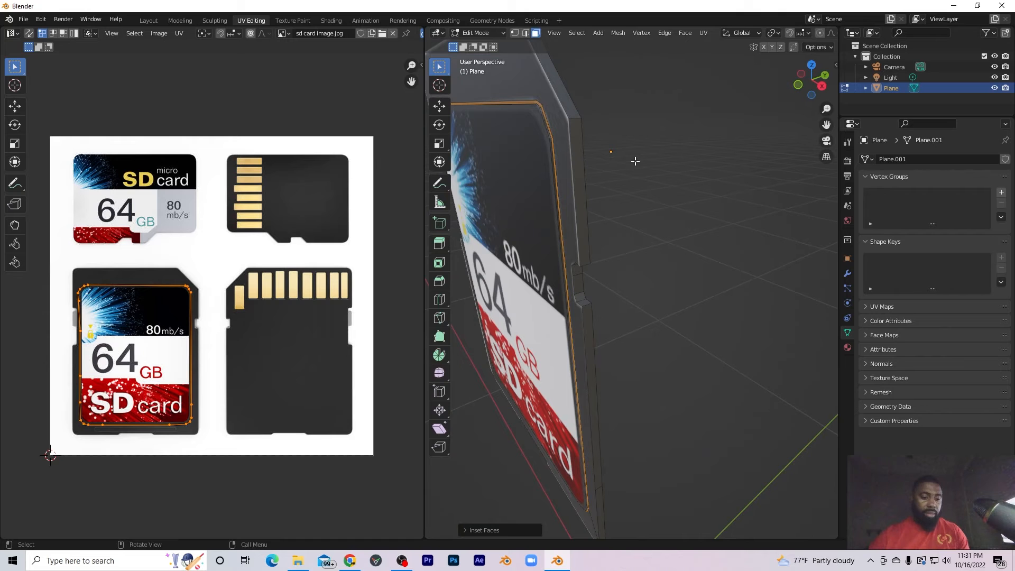
{"action": "key", "text": "e"}
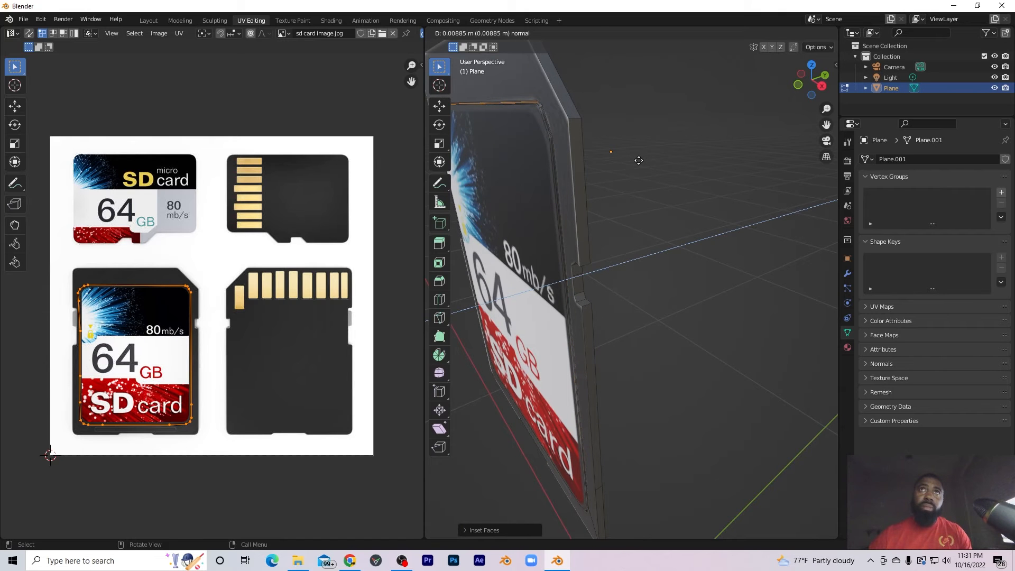
{"action": "left_click", "coordinate": [638, 161]}
{"action": "middle_click_drag", "start_coordinate": [639, 161], "coordinate": [781, 152]}
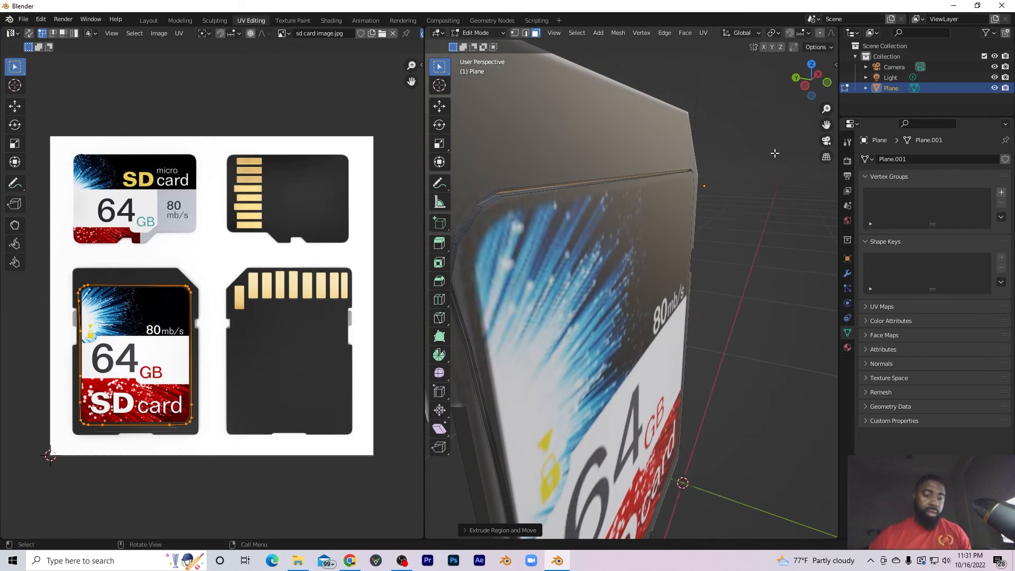
{"action": "key", "text": "Tab"}
{"action": "middle_click_drag", "start_coordinate": [649, 188], "coordinate": [658, 249]}
{"action": "scroll", "coordinate": [636, 193], "scroll_direction": "down", "scroll_amount": 5}
{"action": "scroll", "coordinate": [611, 242], "scroll_direction": "down", "scroll_amount": 3}
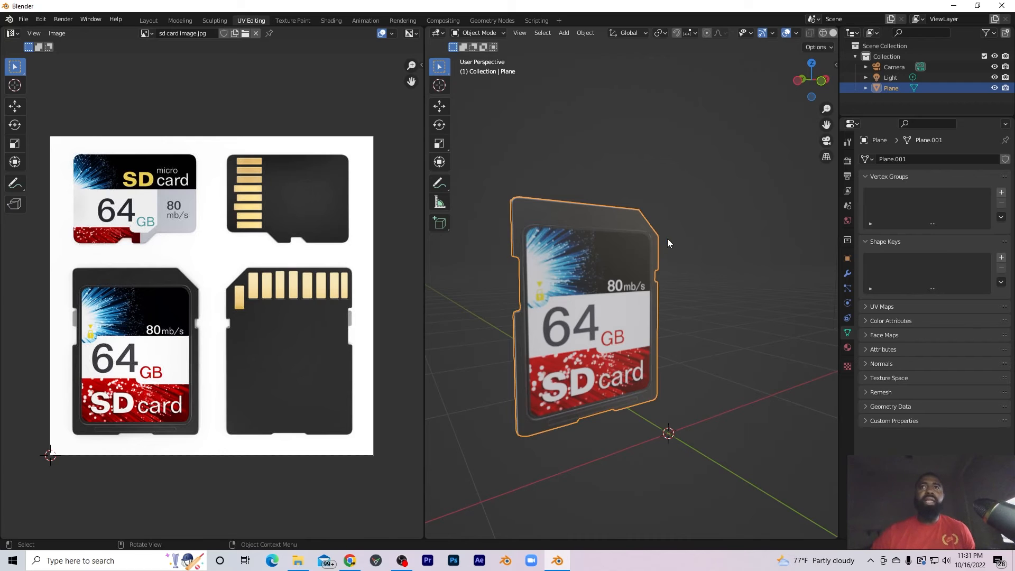
Set the SD card's origin to its geometry.
{"action": "right_click", "coordinate": [588, 299]}
{"action": "mouse_move", "coordinate": [583, 329]}
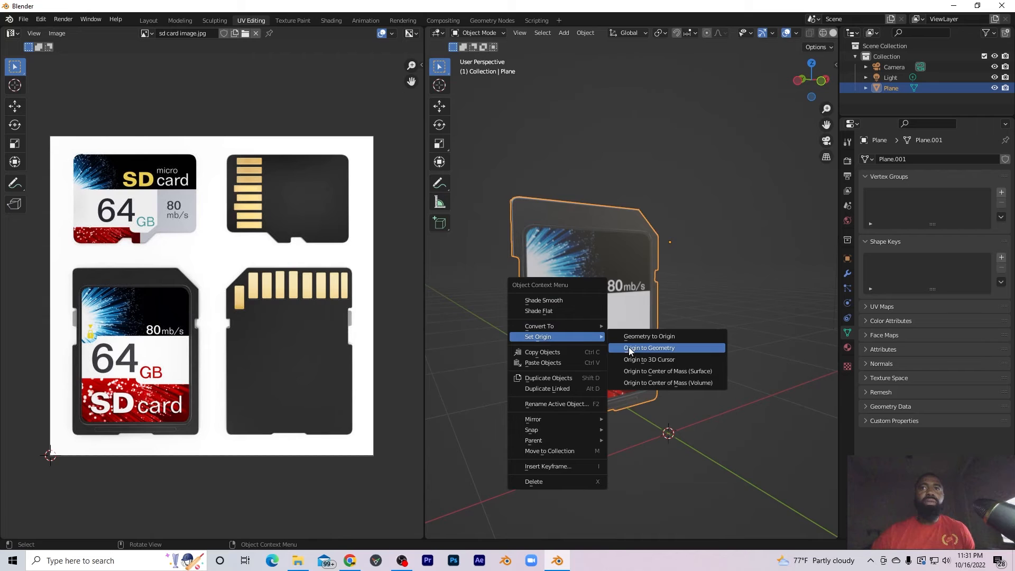
{"action": "left_click", "coordinate": [629, 347]}
{"action": "scroll", "coordinate": [577, 291], "scroll_direction": "down", "scroll_amount": 5}
{"action": "scroll", "coordinate": [570, 347], "scroll_direction": "up", "scroll_amount": 6}
{"action": "scroll", "coordinate": [607, 326], "scroll_direction": "down", "scroll_amount": 5}
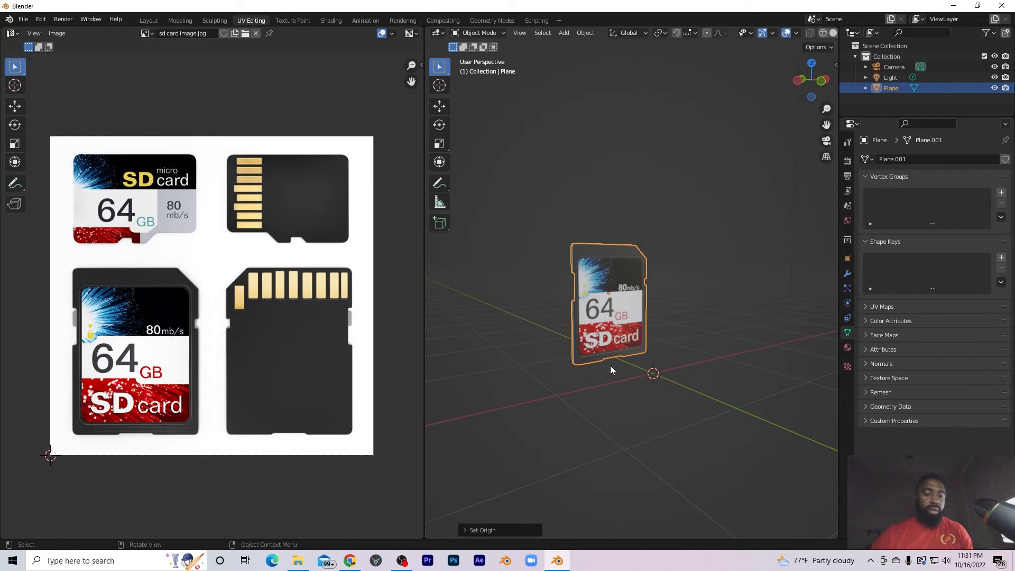
Add a mesh plane as a floor beneath the card and scale it up about three times.
{"action": "key", "text": "shift+a"}
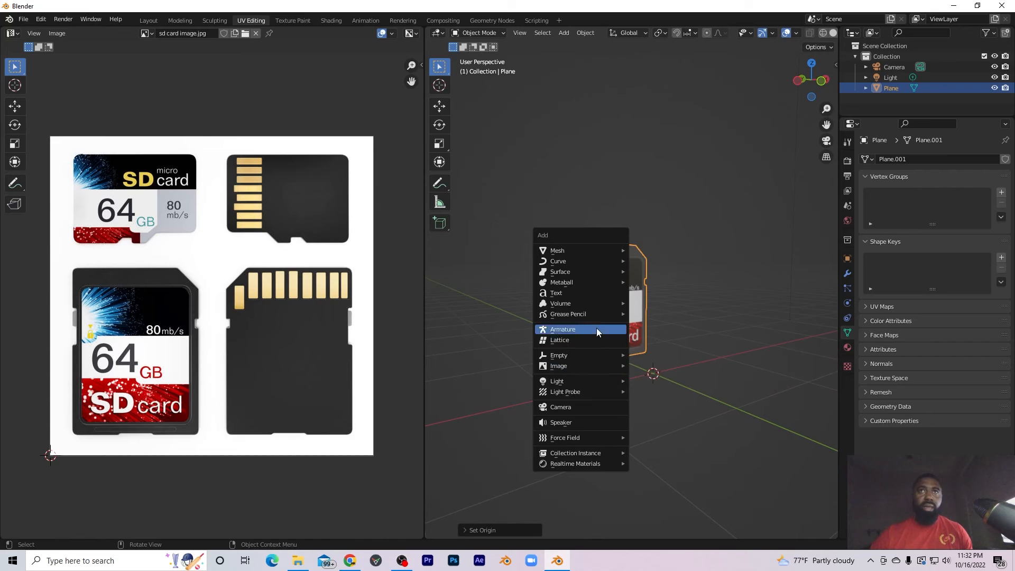
{"action": "mouse_move", "coordinate": [601, 245]}
{"action": "left_click", "coordinate": [649, 250]}
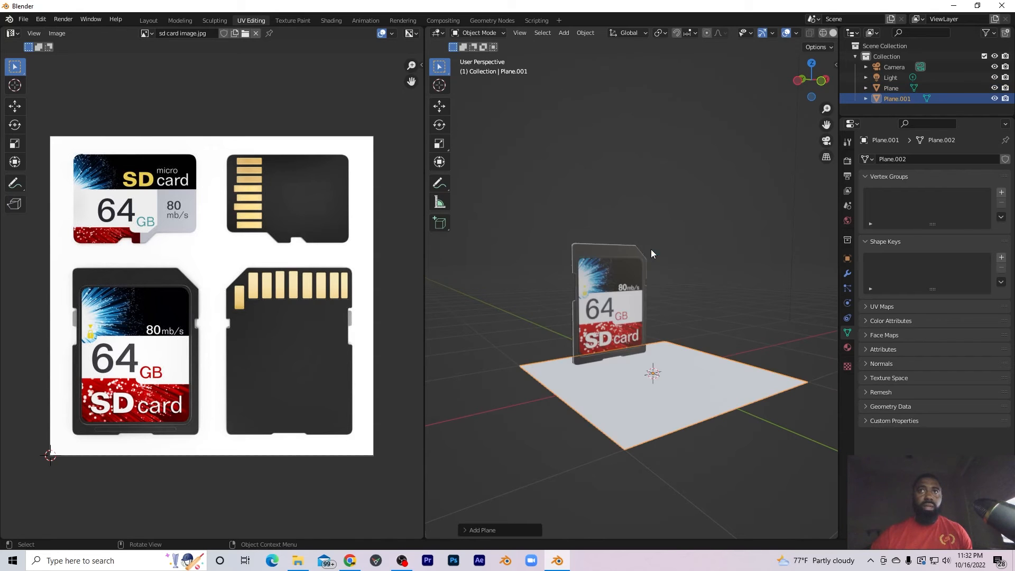
{"action": "key", "text": "s"}
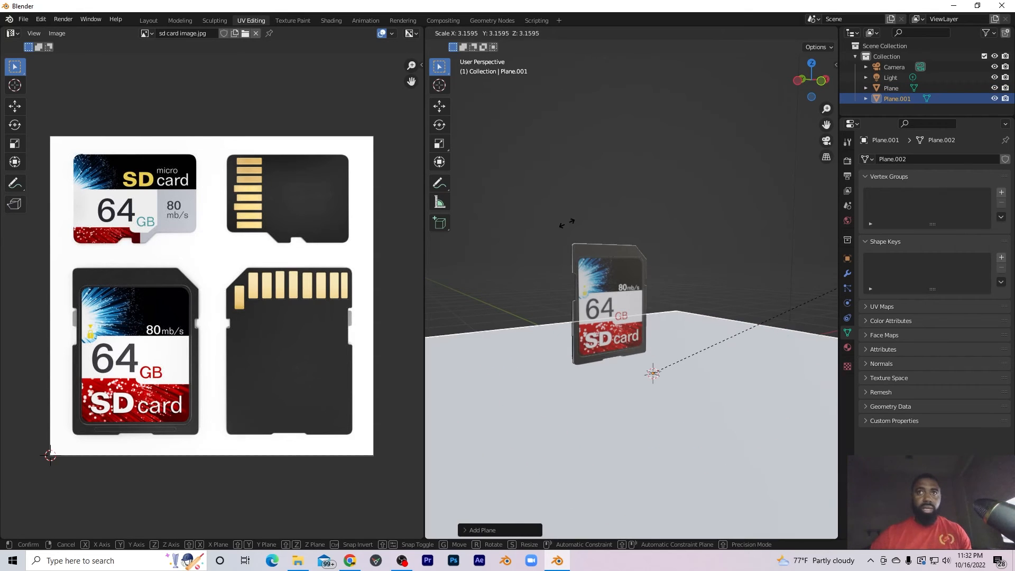
{"action": "left_click", "coordinate": [534, 223]}
Move the SD card down about 0.23 m along the global Z axis toward the floor plane.
{"action": "left_click", "coordinate": [584, 299]}
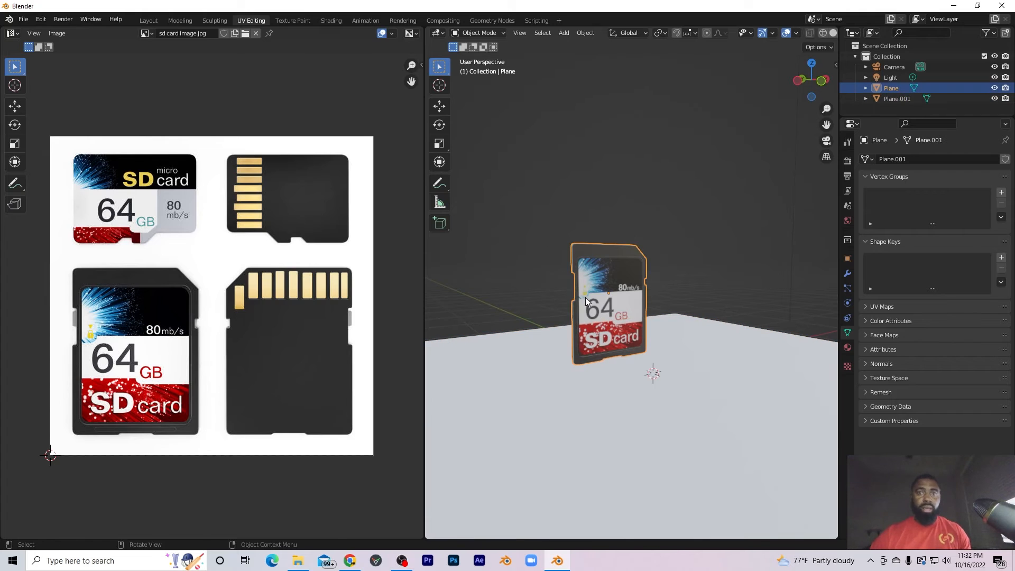
{"action": "key", "text": "g"}
{"action": "key", "text": "z"}
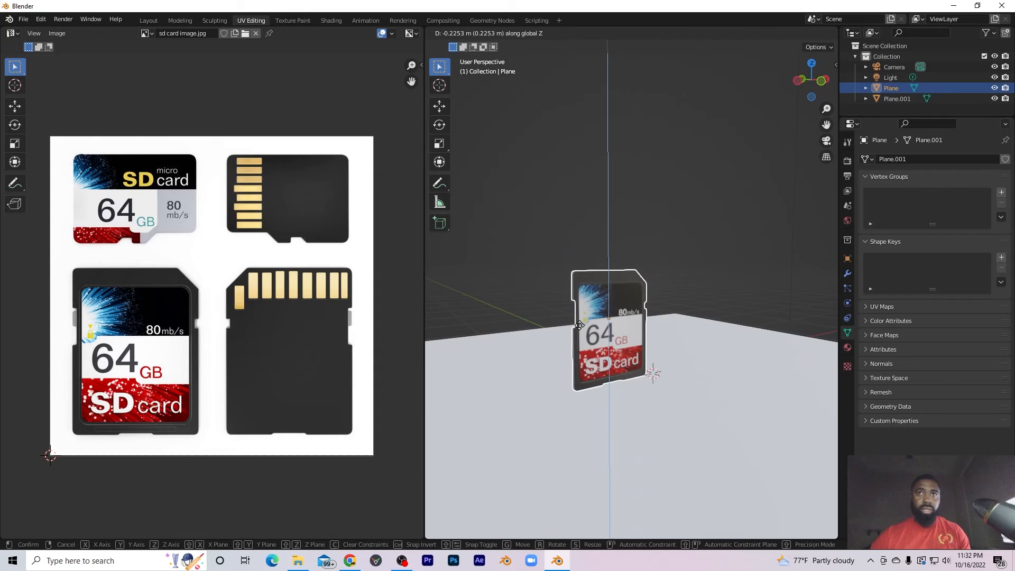
{"action": "left_click", "coordinate": [581, 327]}
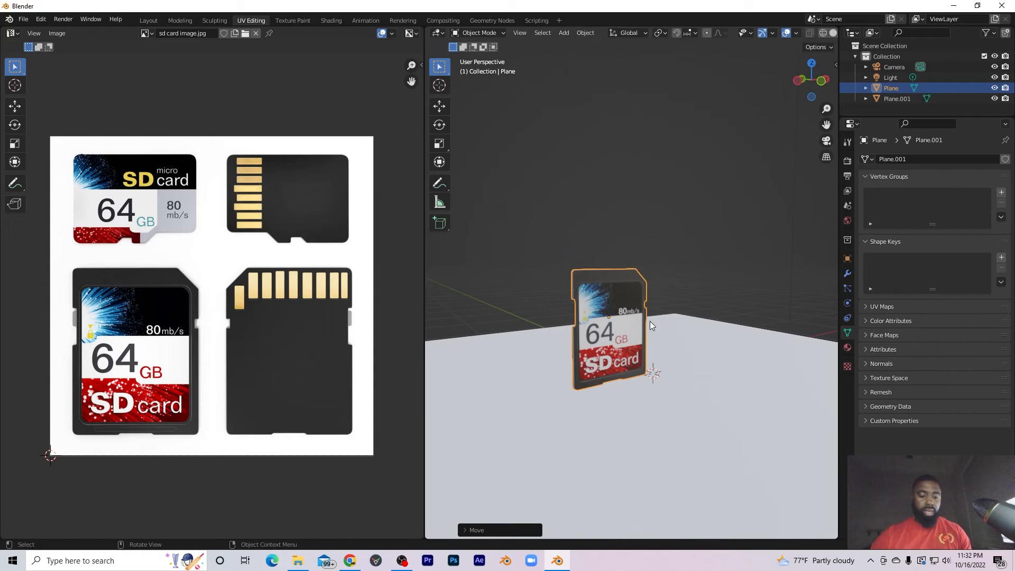
Try scaling the SD card down around its centre and undo the scaling.
{"action": "key", "text": "s"}
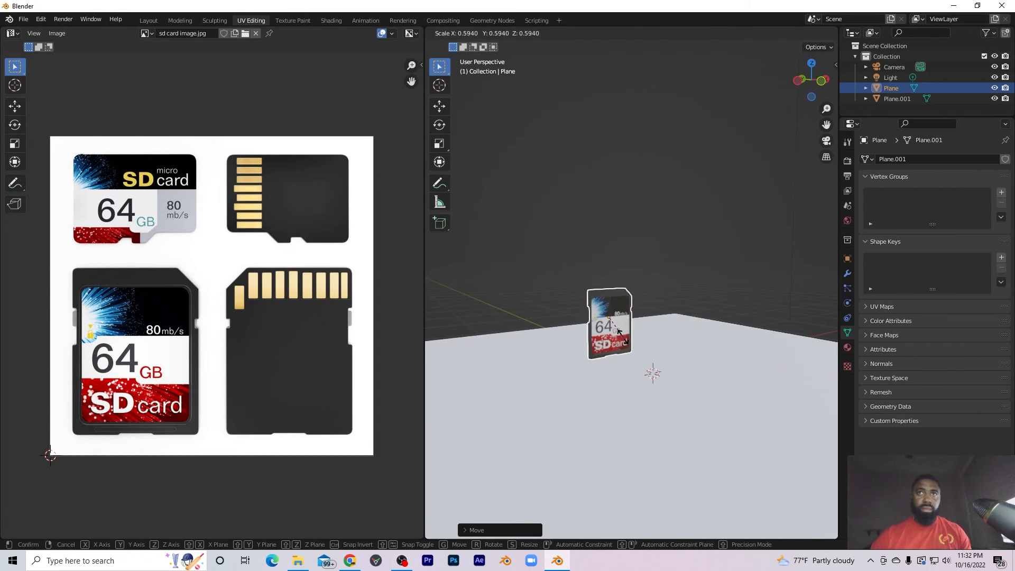
{"action": "left_click", "coordinate": [625, 341]}
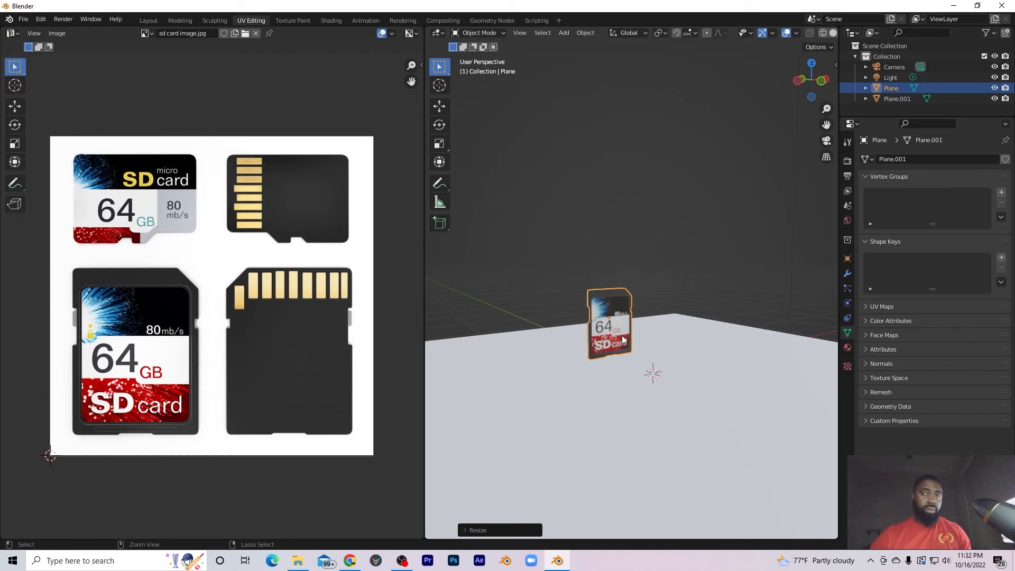
{"action": "key", "text": "ctrl+z"}
Try placing the 3D cursor below and beside the card, undoing and redoing the card's downward move.
{"action": "middle_click_drag", "start_coordinate": [607, 356], "coordinate": [574, 337]}
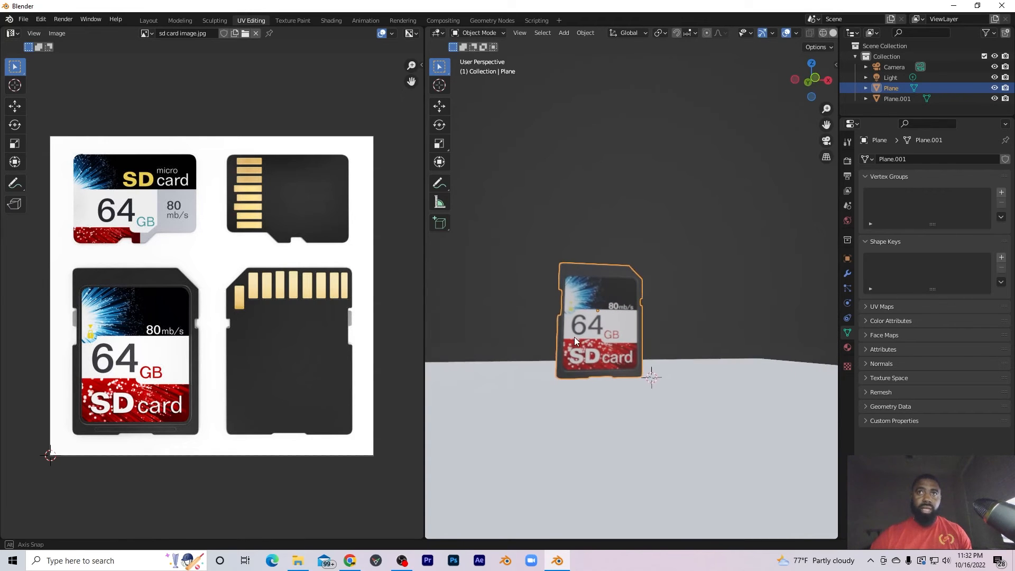
{"action": "right_click", "coordinate": [600, 376], "text": "shift"}
{"action": "middle_click_drag", "start_coordinate": [636, 376], "coordinate": [620, 377]}
{"action": "key", "text": "ctrl+z"}
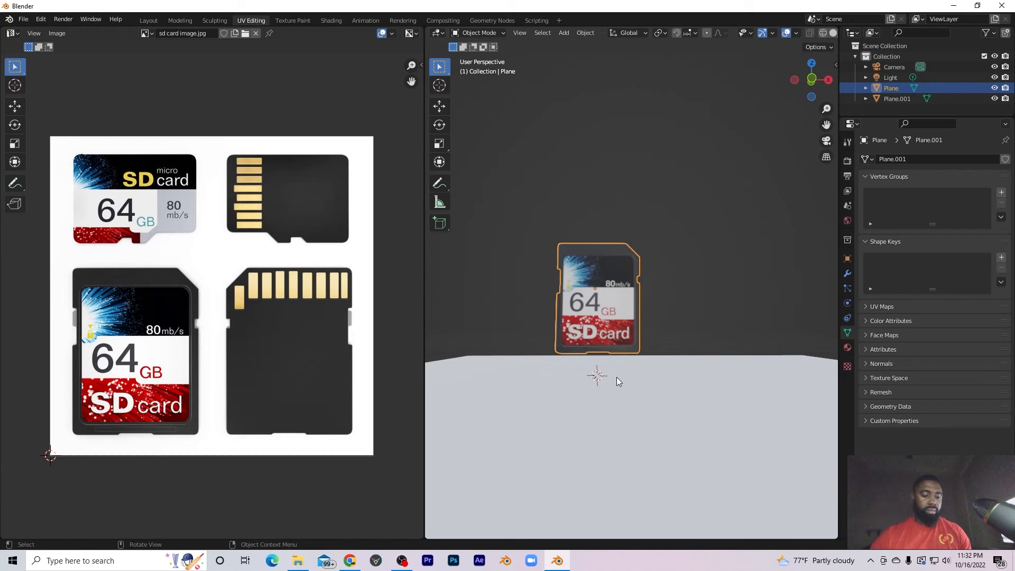
{"action": "right_click", "coordinate": [726, 336], "text": "shift"}
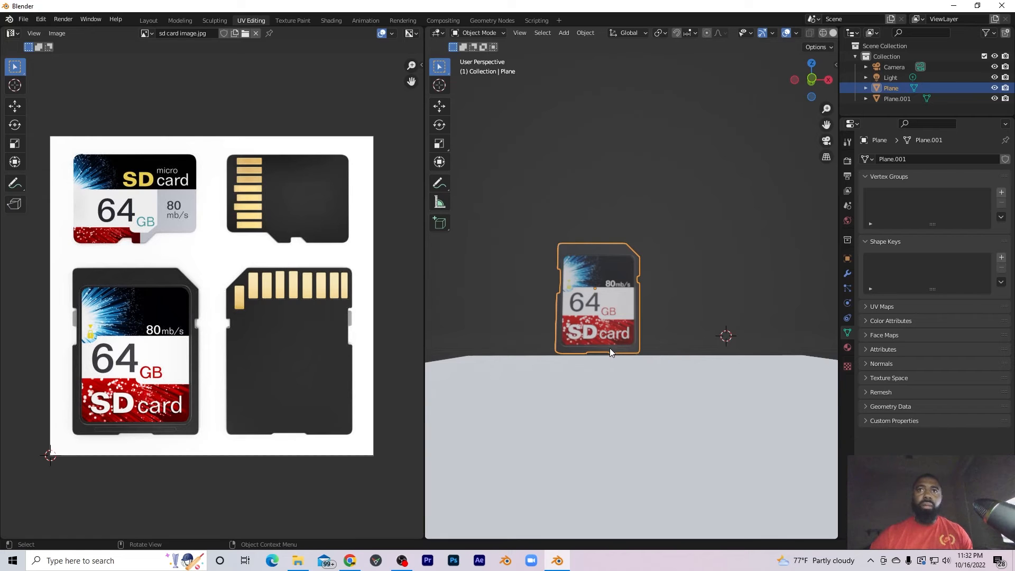
{"action": "key", "text": "ctrl+shift+z"}
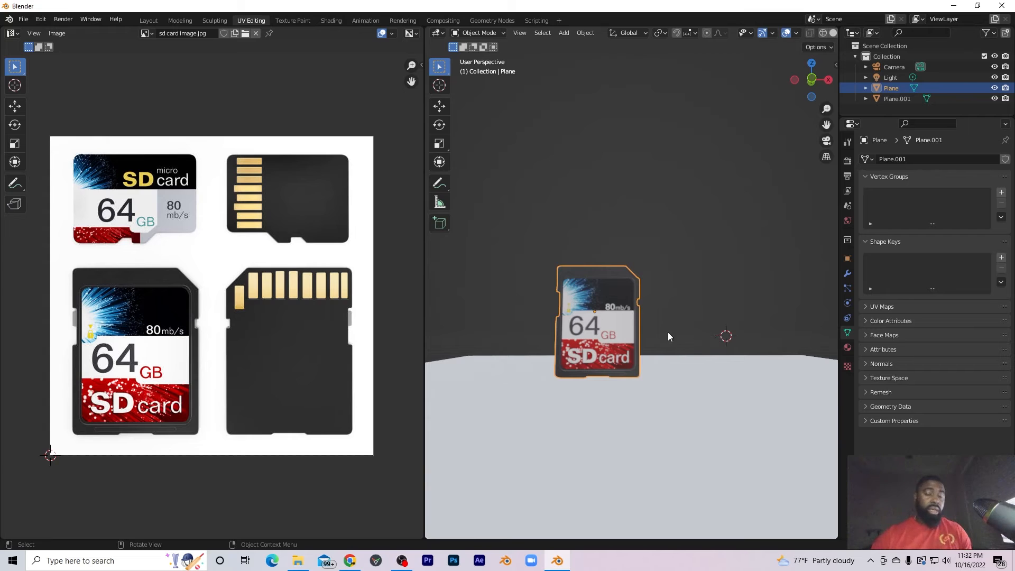
Place the 3D cursor at the middle of the card's bottom edge and set the card's origin to it.
{"action": "right_click", "coordinate": [596, 376], "text": "shift"}
{"action": "middle_click_drag", "start_coordinate": [617, 377], "coordinate": [601, 349]}
{"action": "right_click", "coordinate": [597, 323]}
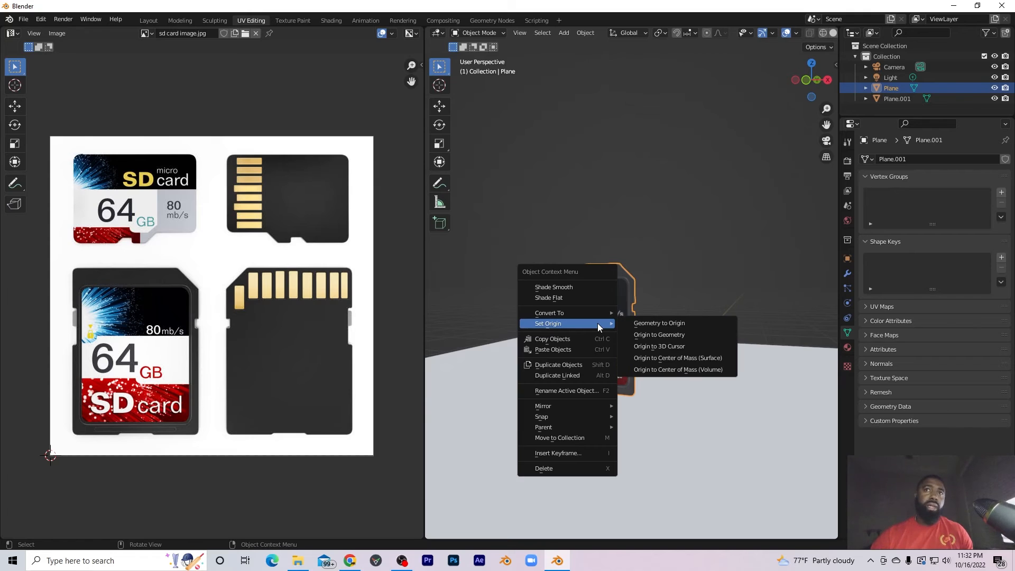
{"action": "left_click", "coordinate": [649, 346]}
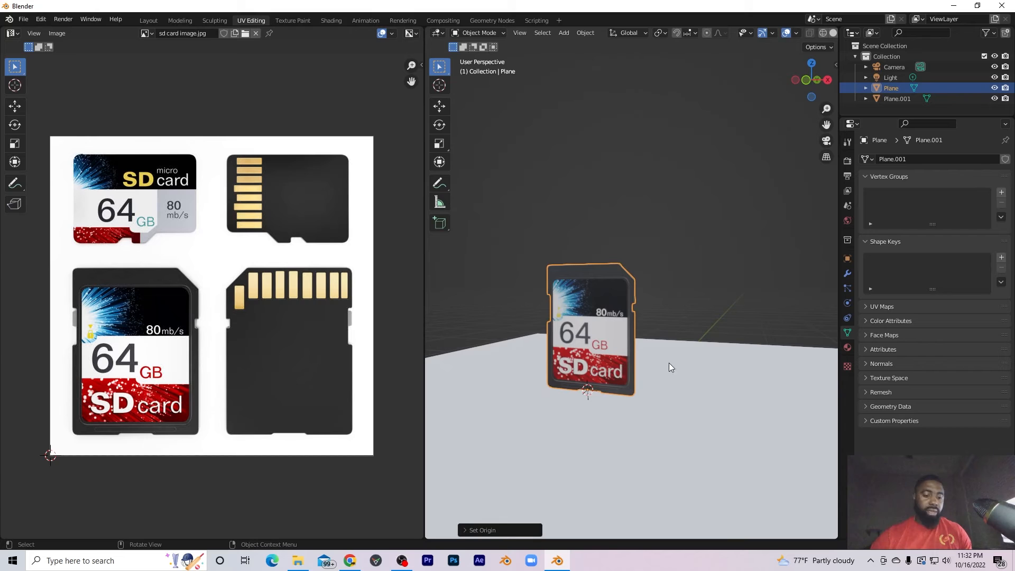
Scale the SD card down uniformly from its bottom-edge origin.
{"action": "key", "text": "s"}
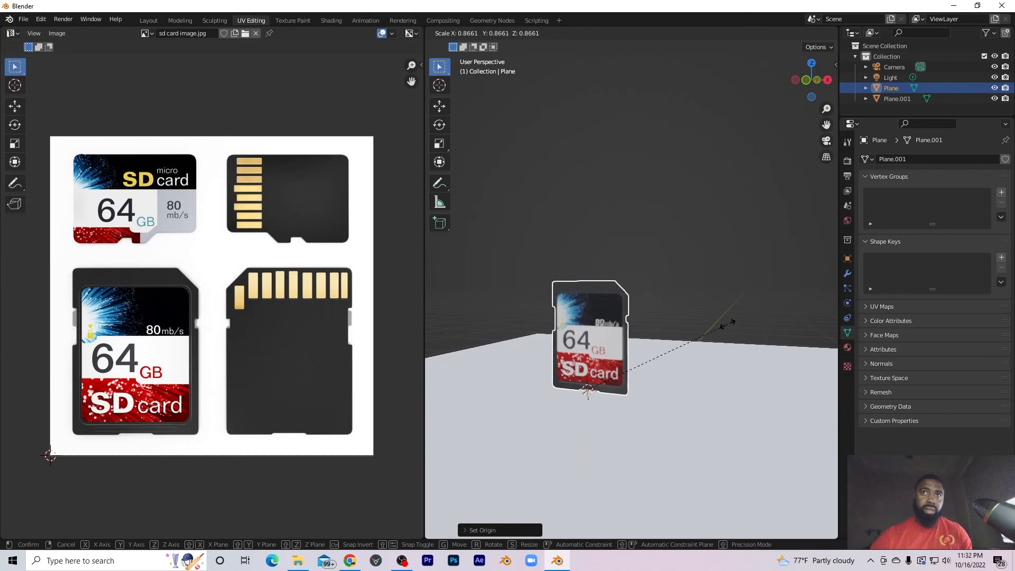
{"action": "left_click", "coordinate": [685, 350]}
{"action": "middle_click_drag", "start_coordinate": [621, 344], "coordinate": [687, 335]}
Give the floor plane a new material and darken its base color to nearly black.
{"action": "left_click", "coordinate": [681, 413]}
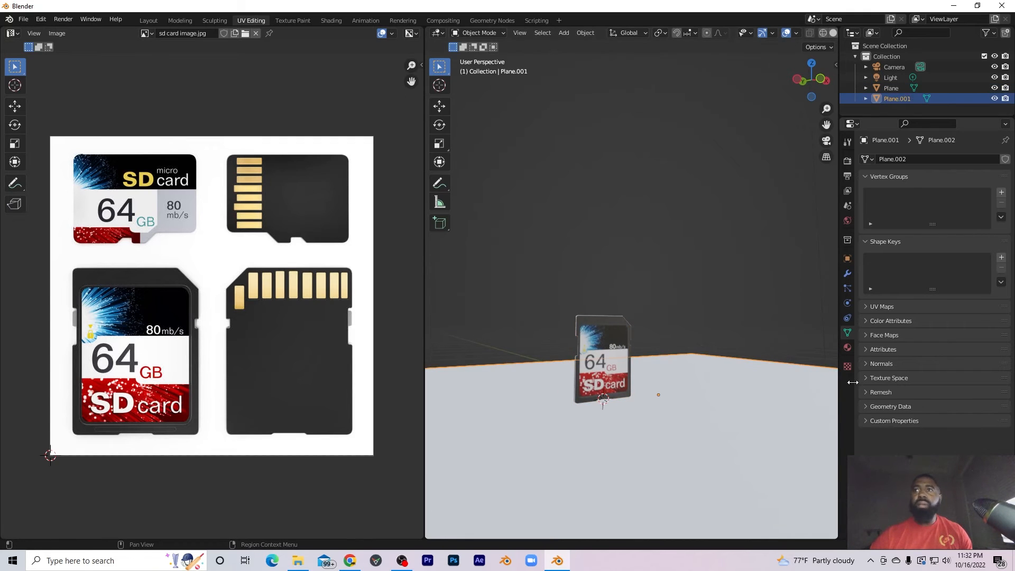
{"action": "left_click", "coordinate": [847, 348]}
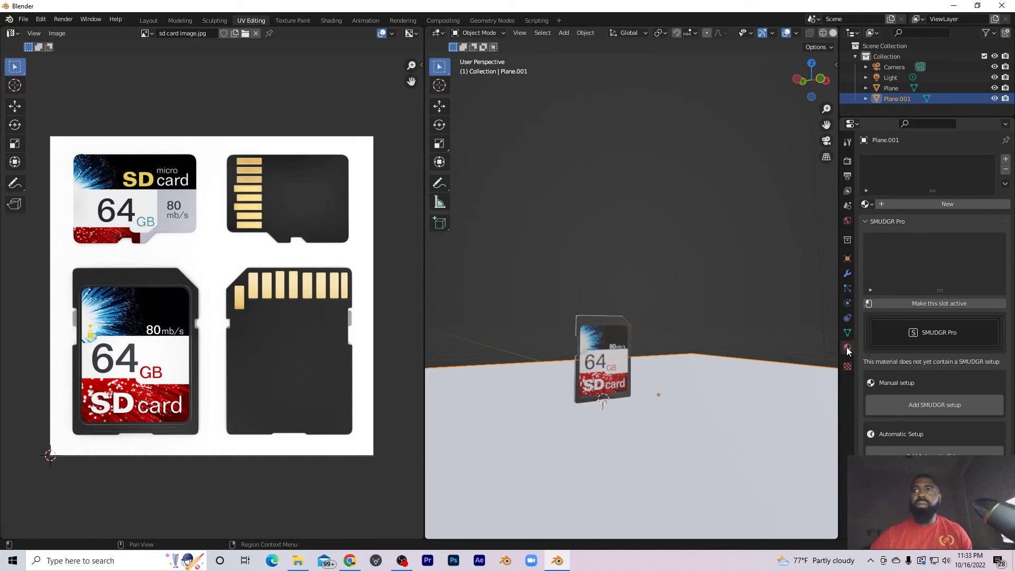
{"action": "left_click", "coordinate": [925, 204]}
{"action": "left_click", "coordinate": [944, 297]}
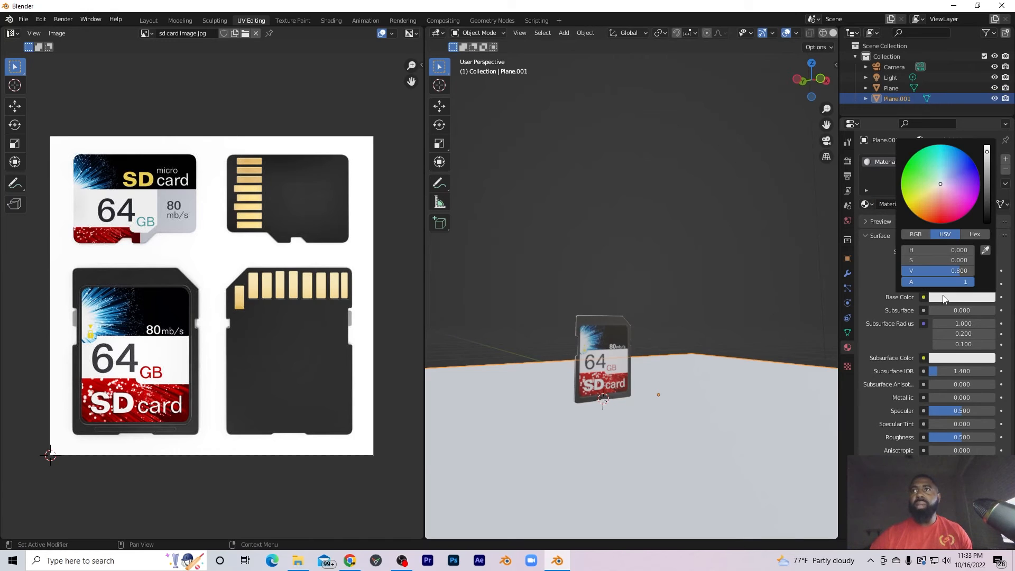
{"action": "left_click_drag", "start_coordinate": [986, 152], "coordinate": [986, 222]}
Switch to the Layout workspace and preview the card standing on the dark floor in rendered viewport shading.
{"action": "middle_click_drag", "start_coordinate": [695, 319], "coordinate": [589, 217]}
{"action": "left_click", "coordinate": [146, 20]}
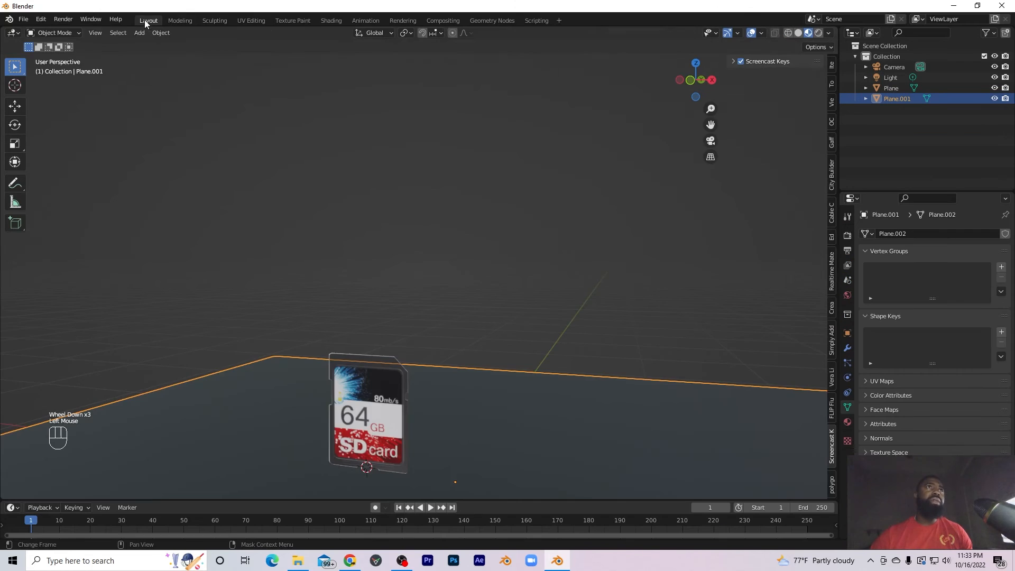
{"action": "scroll", "coordinate": [392, 366], "scroll_direction": "up", "scroll_amount": 2}
{"action": "scroll", "coordinate": [395, 369], "scroll_direction": "down", "scroll_amount": 3}
{"action": "middle_click_drag", "start_coordinate": [395, 368], "coordinate": [490, 376]}
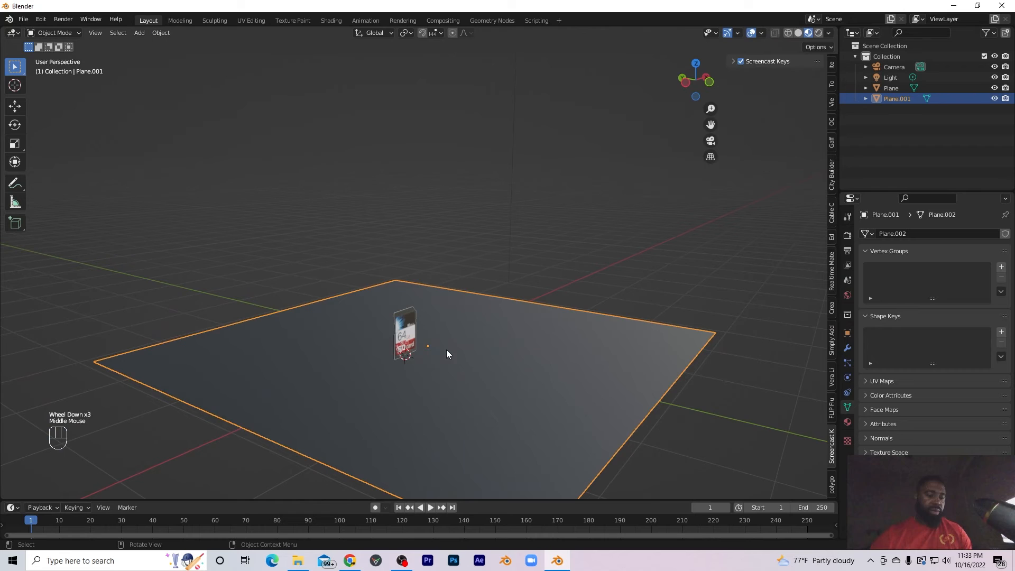
{"action": "key", "text": "z"}
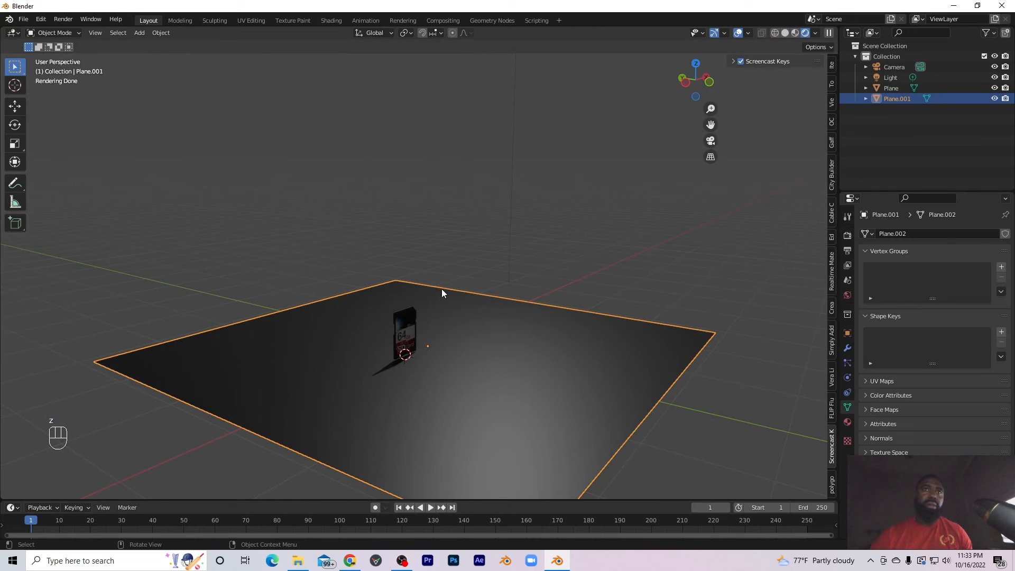
{"action": "scroll", "coordinate": [431, 380], "scroll_direction": "up", "scroll_amount": 3}
{"action": "scroll", "coordinate": [432, 392], "scroll_direction": "down", "scroll_amount": 1, "text": "shift"}
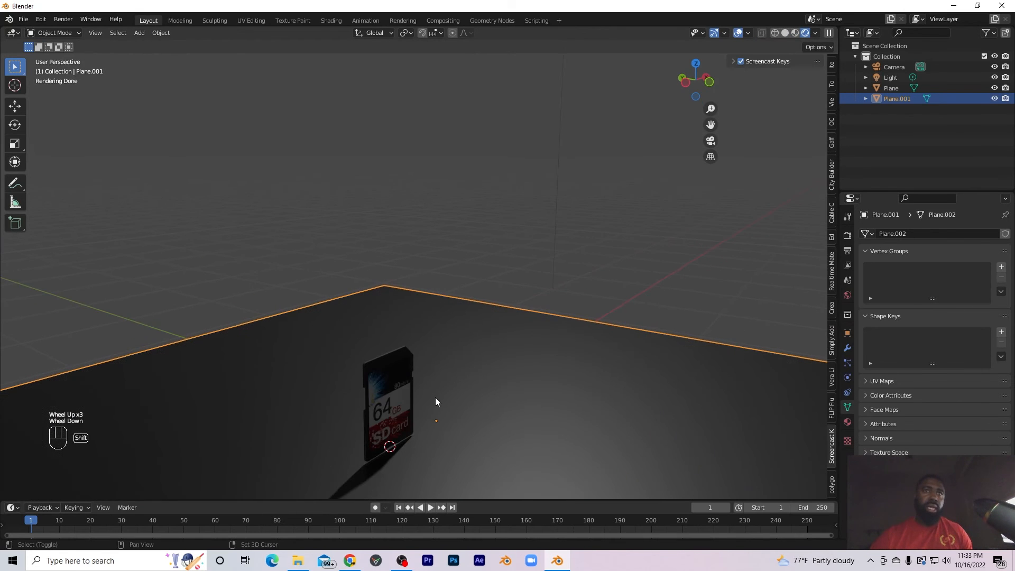
{"action": "middle_click_drag", "start_coordinate": [435, 398], "coordinate": [487, 287], "text": "shift"}
{"action": "scroll", "coordinate": [503, 272], "scroll_direction": "up", "scroll_amount": 1}
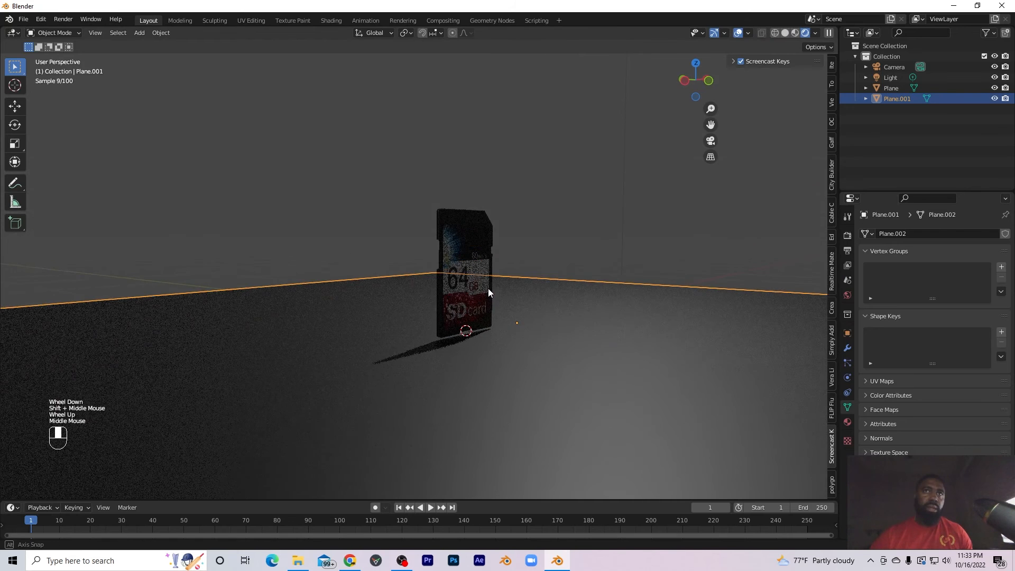
Lower the SD card along the Z axis and fine-tune its height so its bottom edge rests on the floor plane.
{"action": "left_click", "coordinate": [477, 295]}
{"action": "key", "text": "g"}
{"action": "key", "text": "z"}
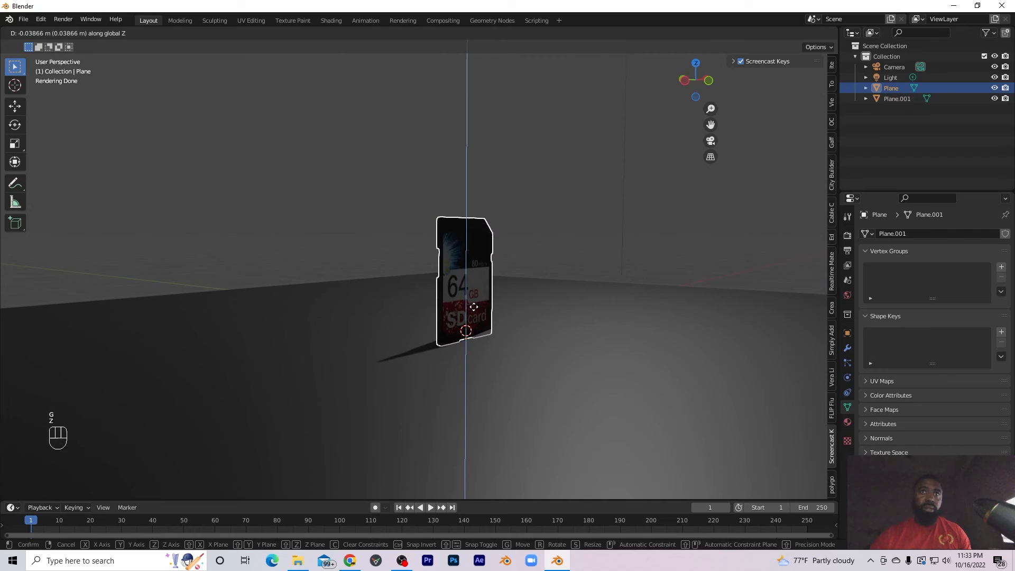
{"action": "left_click", "coordinate": [474, 305]}
{"action": "middle_click_drag", "start_coordinate": [473, 303], "coordinate": [400, 293]}
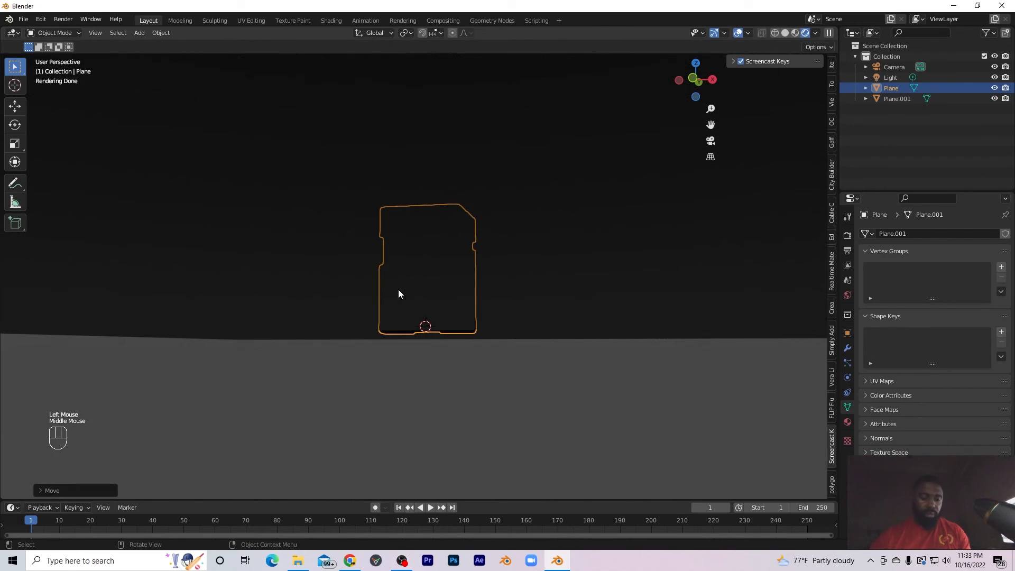
{"action": "key", "text": "g"}
{"action": "key", "text": "z"}
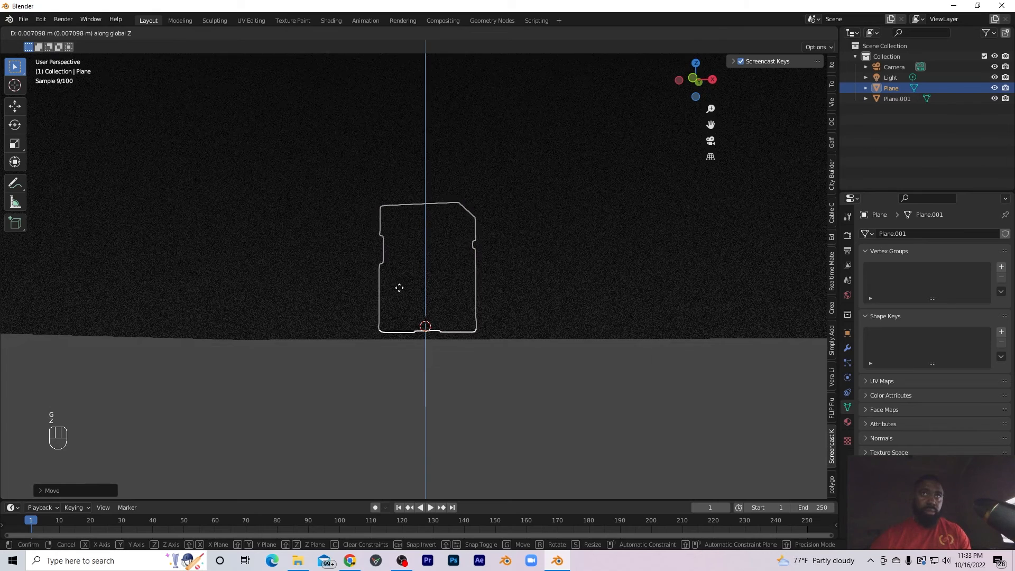
{"action": "left_click", "coordinate": [400, 287]}
{"action": "middle_click_drag", "start_coordinate": [404, 285], "coordinate": [406, 320]}
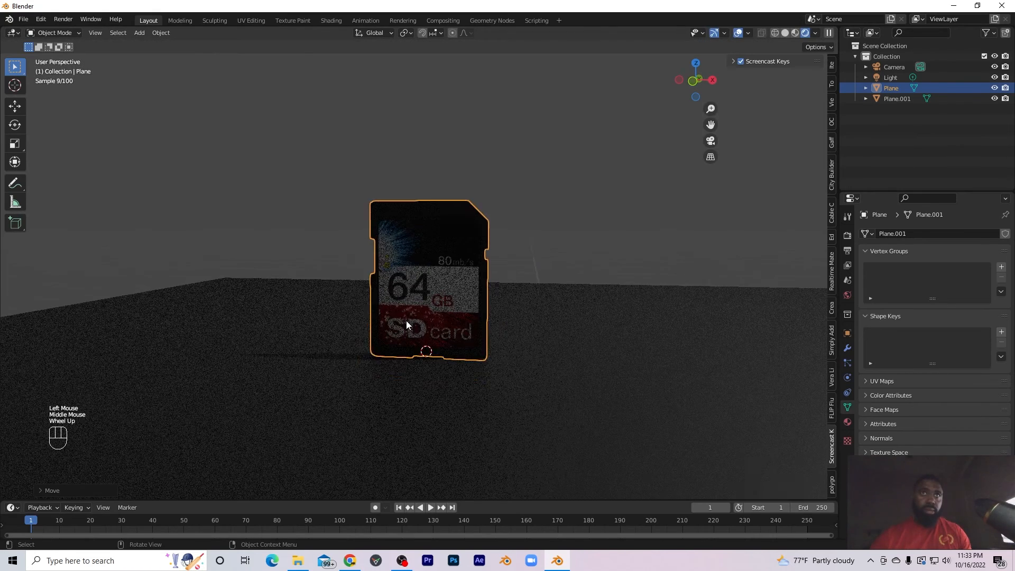
{"action": "scroll", "coordinate": [406, 320], "scroll_direction": "up", "scroll_amount": 2}
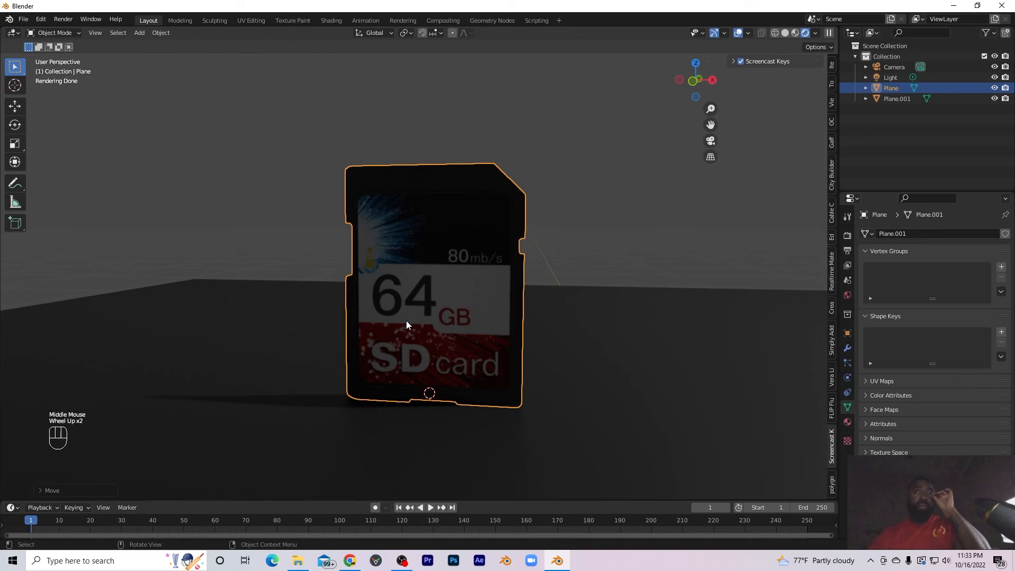
Delete the existing point light above the floor plane.
{"action": "middle_click_drag", "start_coordinate": [406, 320], "coordinate": [476, 316]}
{"action": "scroll", "coordinate": [504, 314], "scroll_direction": "down", "scroll_amount": 5}
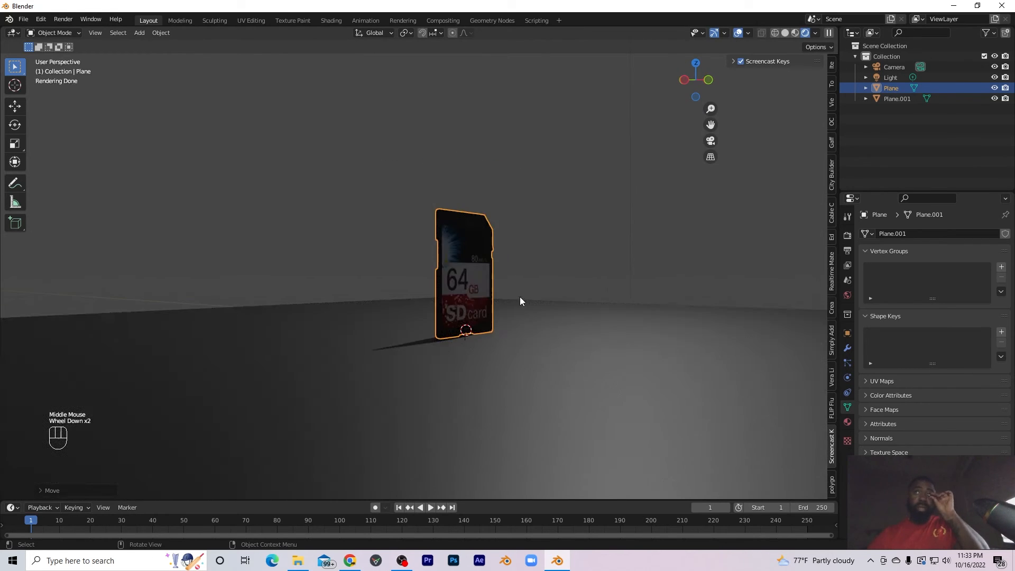
{"action": "scroll", "coordinate": [529, 287], "scroll_direction": "down", "scroll_amount": 1}
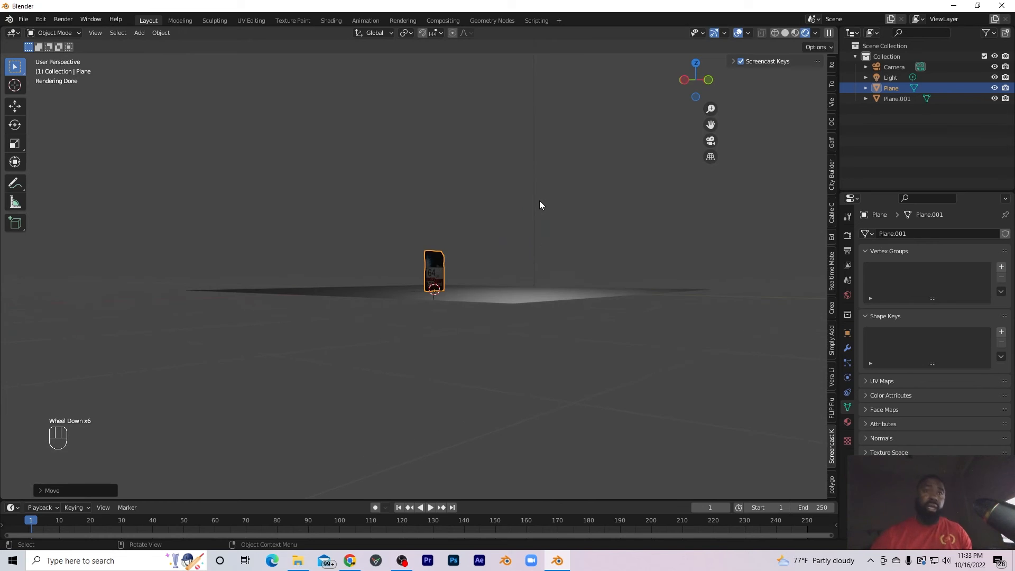
{"action": "mouse_move", "coordinate": [540, 200]}
{"action": "middle_mouse_down", "text": "shift"}
{"action": "mouse_move", "coordinate": [550, 252]}
{"action": "mouse_move", "coordinate": [546, 196]}
{"action": "middle_mouse_up", "text": "shift"}
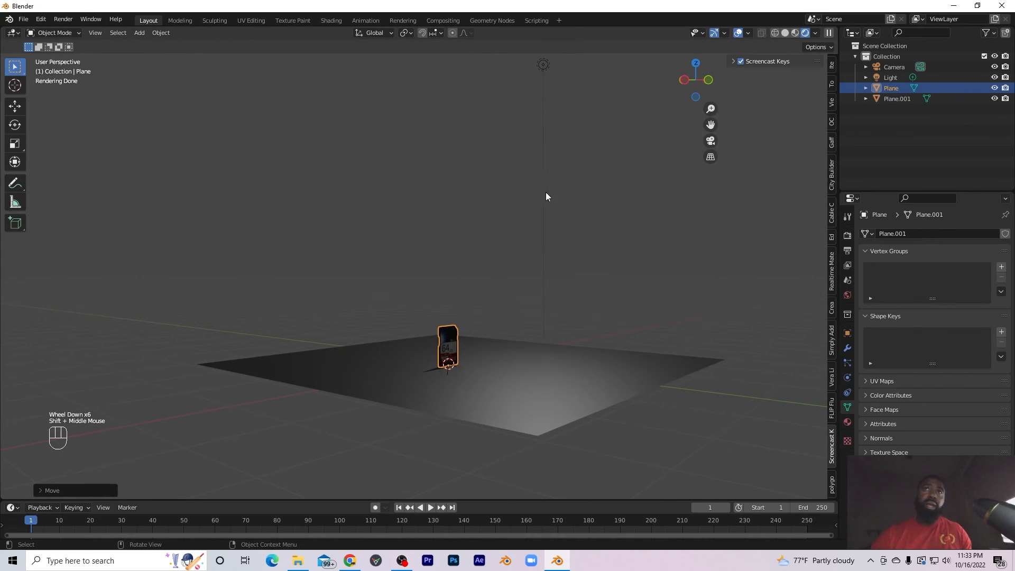
{"action": "left_click", "coordinate": [542, 65]}
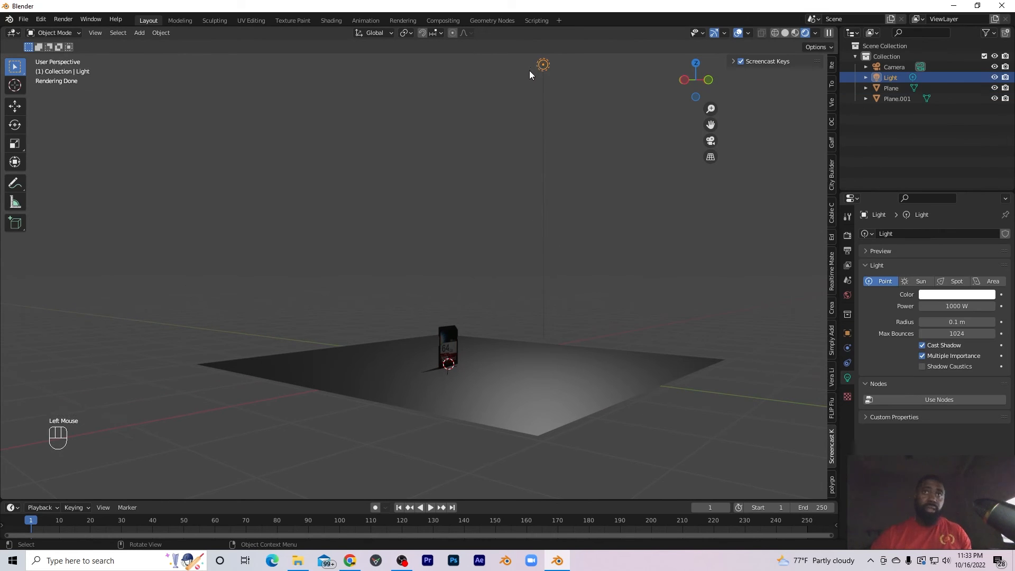
{"action": "key", "text": "x"}
{"action": "left_click", "coordinate": [529, 71]}
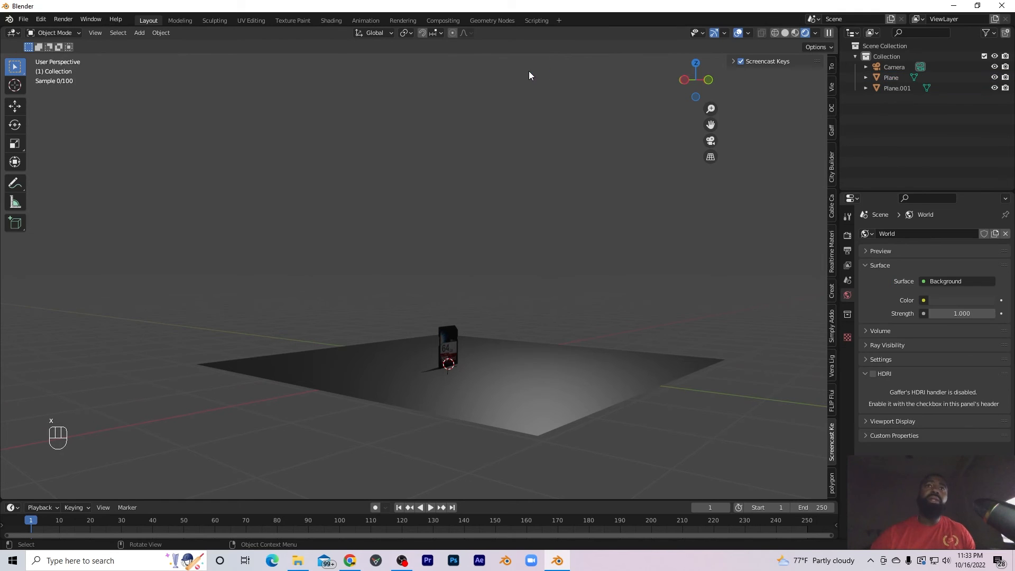
Add an area light at the card and raise it about 1.06 m along the Z axis.
{"action": "key", "text": "shift+a"}
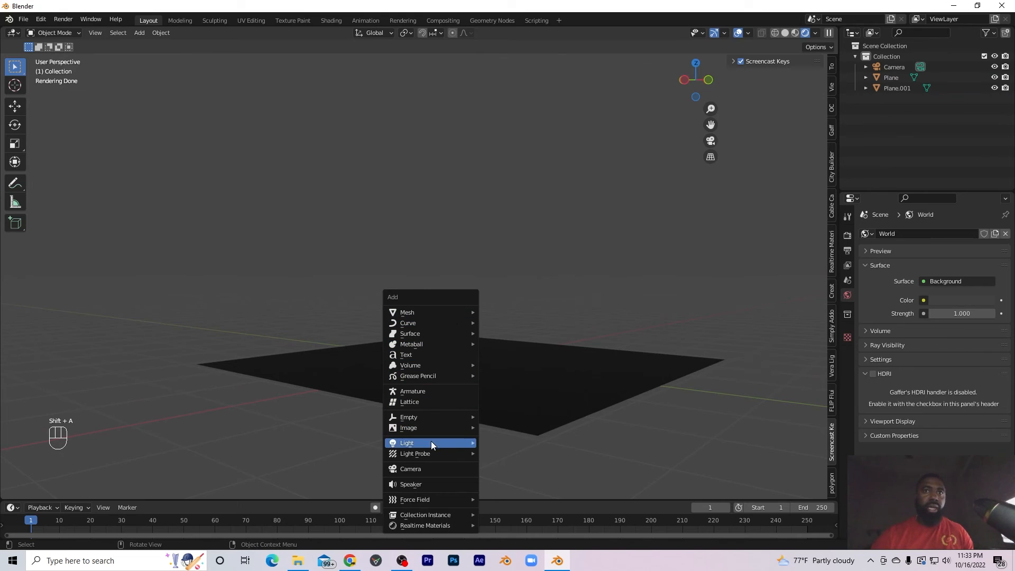
{"action": "mouse_move", "coordinate": [430, 440]}
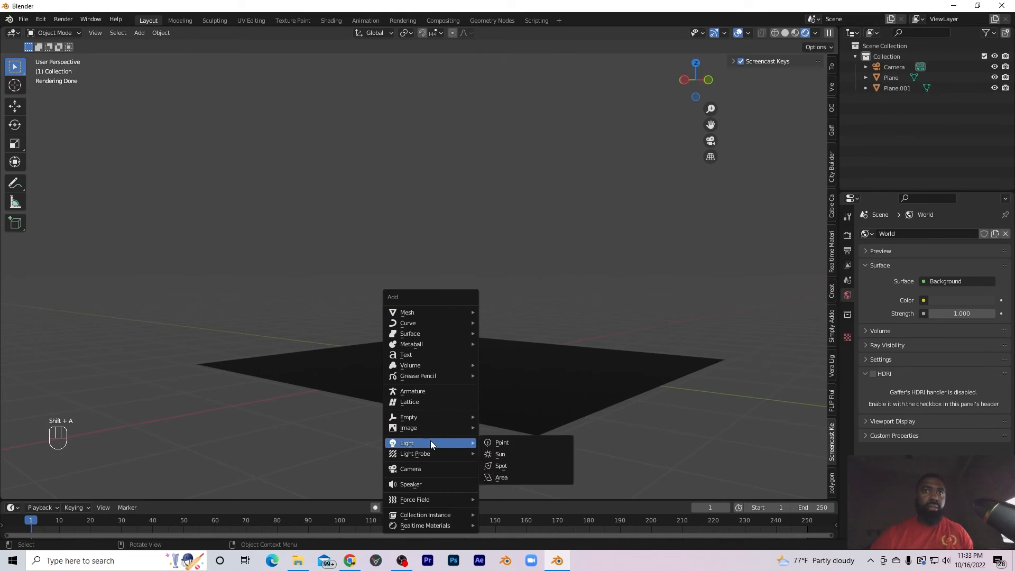
{"action": "left_click", "coordinate": [488, 478]}
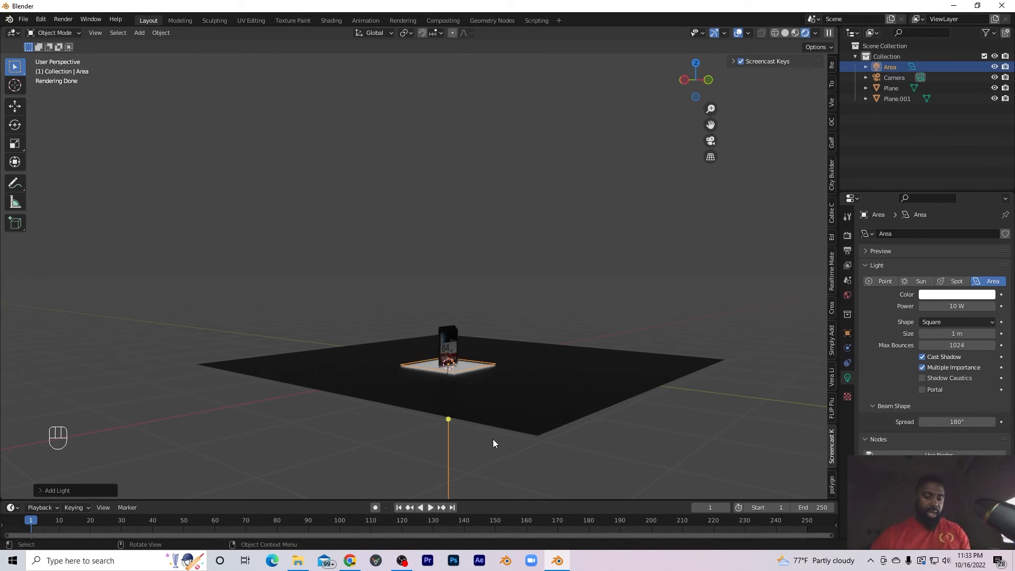
{"action": "key", "text": "g"}
{"action": "key", "text": "z"}
{"action": "mouse_move", "coordinate": [496, 364]}
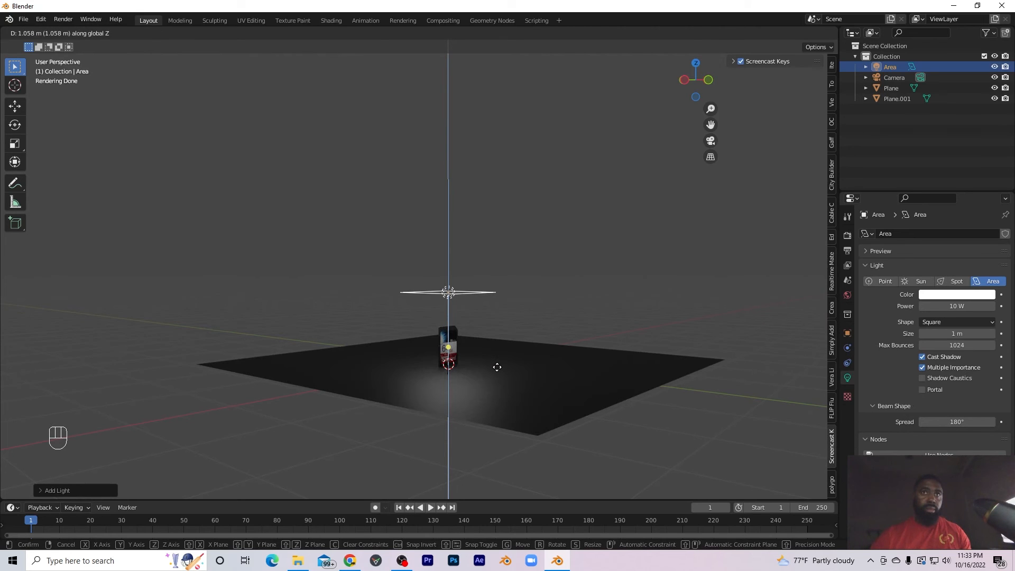
{"action": "left_click", "coordinate": [497, 367]}
Examine the front and side notches of the SD card under the area light from several angles.
{"action": "scroll", "coordinate": [474, 336], "scroll_direction": "up", "scroll_amount": 3}
{"action": "scroll", "coordinate": [477, 370], "scroll_direction": "down", "scroll_amount": 2}
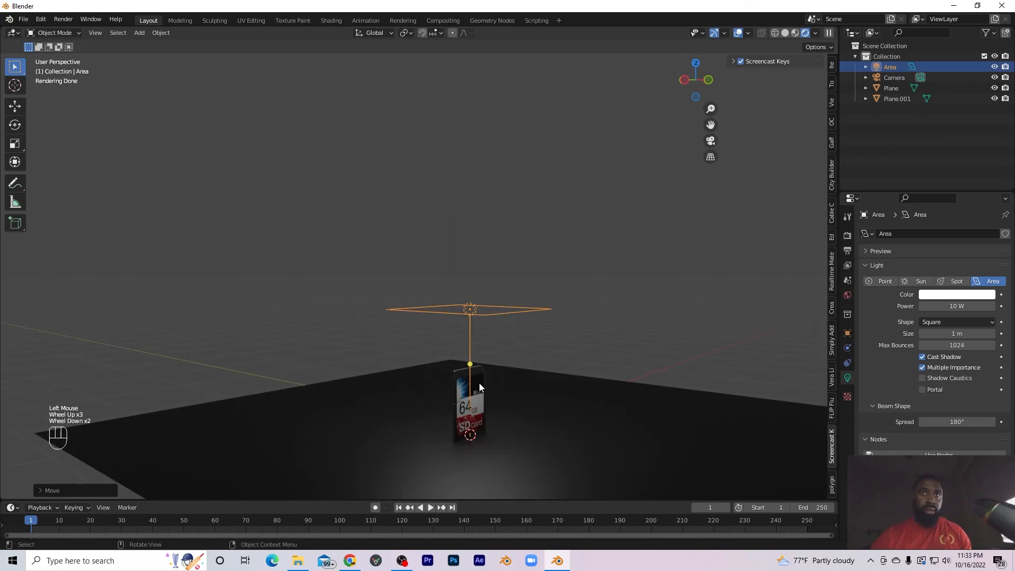
{"action": "middle_click_drag", "start_coordinate": [483, 398], "coordinate": [471, 294], "text": "shift"}
{"action": "scroll", "coordinate": [473, 312], "scroll_direction": "up", "scroll_amount": 4}
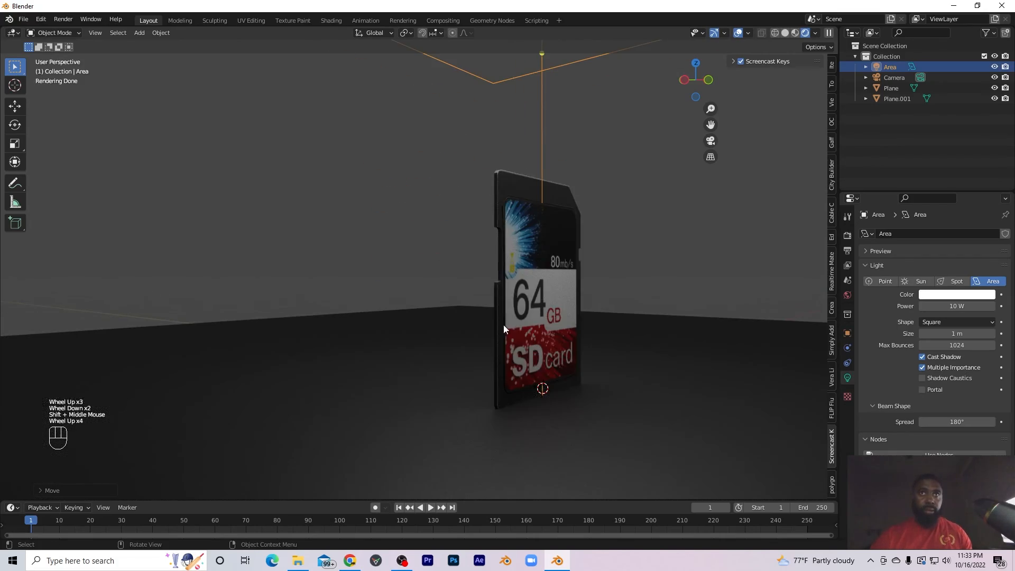
{"action": "middle_click_drag", "start_coordinate": [553, 332], "coordinate": [503, 310]}
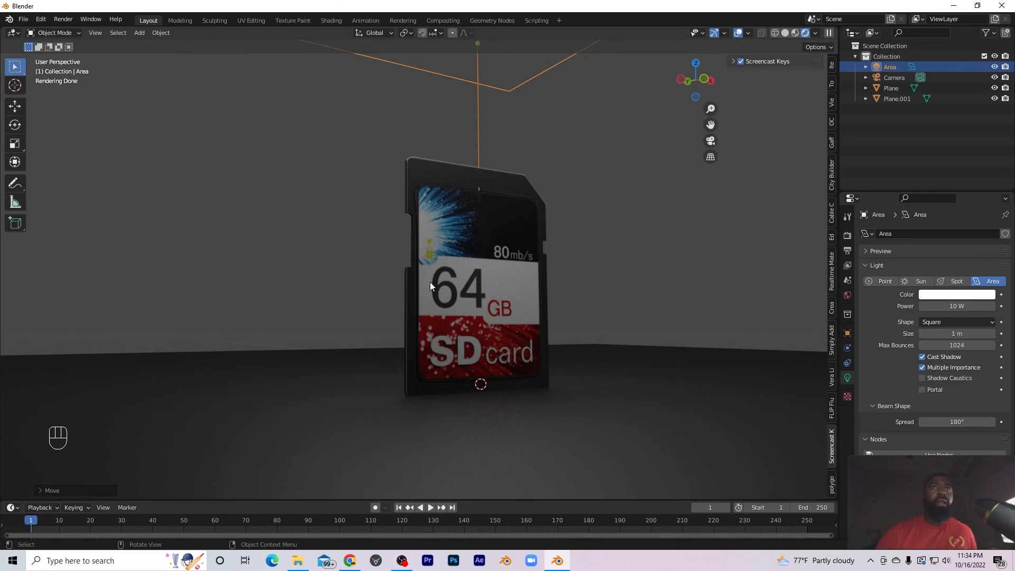
{"action": "scroll", "coordinate": [435, 275], "scroll_direction": "down", "scroll_amount": 2}
{"action": "scroll", "coordinate": [435, 275], "scroll_direction": "up", "scroll_amount": 2}
{"action": "middle_click_drag", "start_coordinate": [449, 253], "coordinate": [385, 265]}
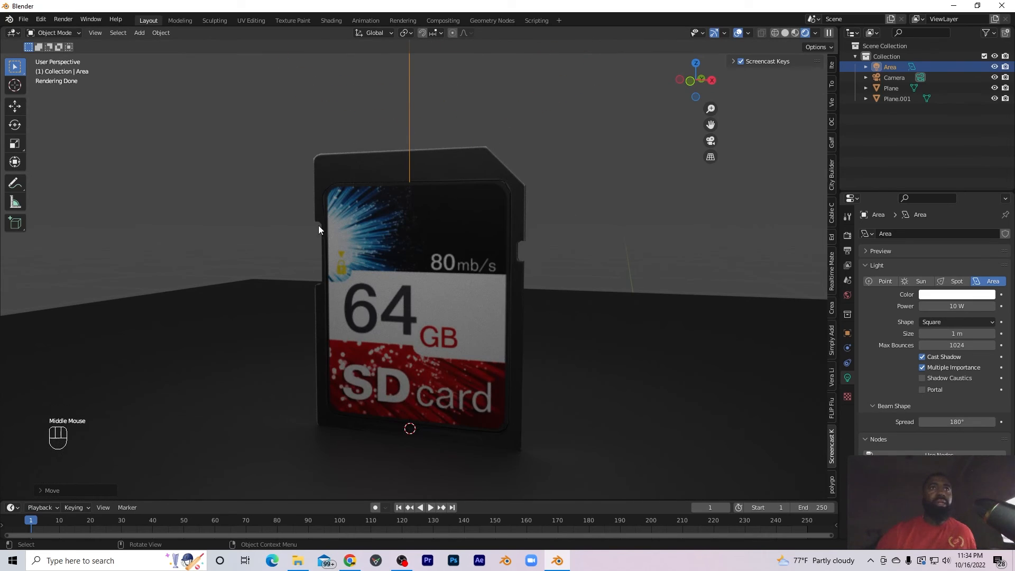
{"action": "middle_click_drag", "start_coordinate": [372, 290], "coordinate": [436, 278]}
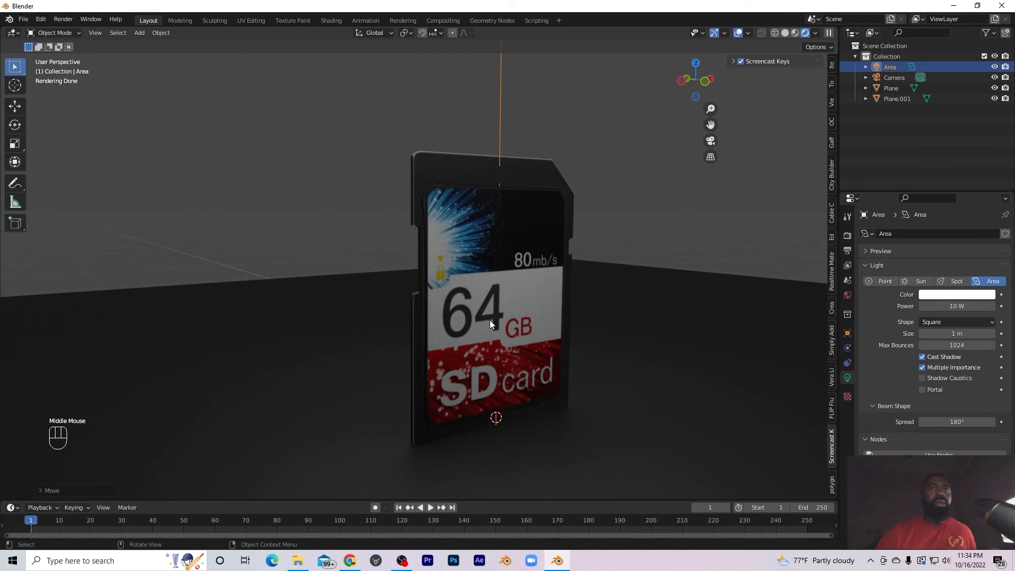
{"action": "mouse_move", "coordinate": [353, 563]}
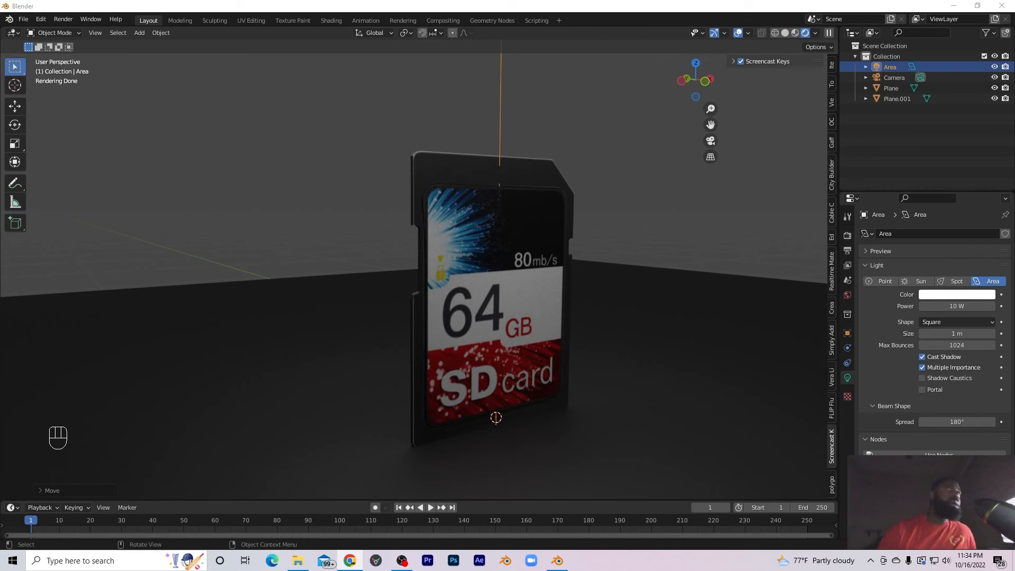
Switch to the UV Editing workspace and open the SD card mesh in Edit Mode.
{"action": "left_click", "coordinate": [252, 20]}
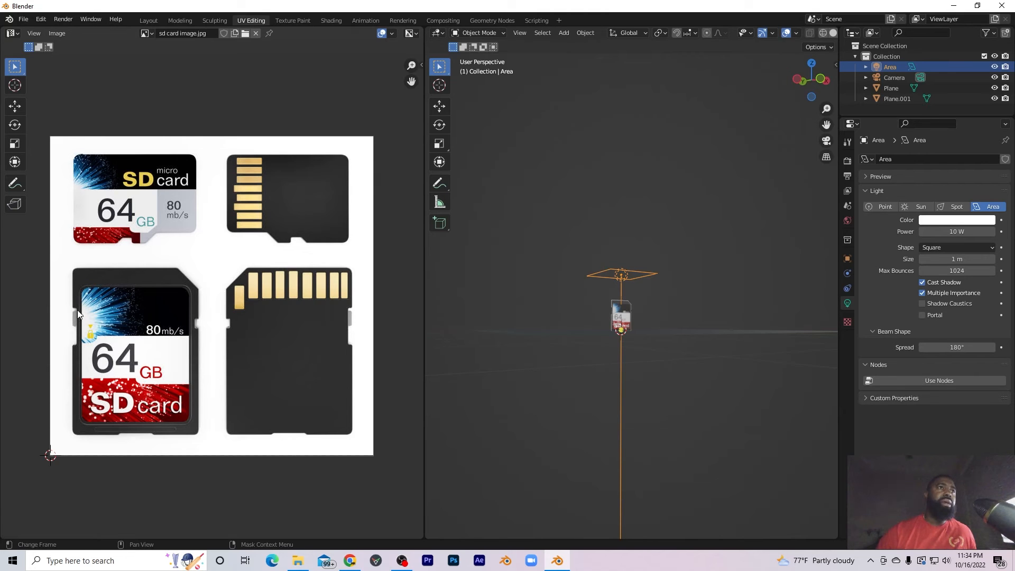
{"action": "scroll", "coordinate": [624, 334], "scroll_direction": "down", "scroll_amount": 1}
{"action": "scroll", "coordinate": [633, 347], "scroll_direction": "up", "scroll_amount": 8}
{"action": "middle_click_drag", "start_coordinate": [579, 355], "coordinate": [600, 336]}
{"action": "scroll", "coordinate": [598, 339], "scroll_direction": "up", "scroll_amount": 4}
{"action": "scroll", "coordinate": [578, 381], "scroll_direction": "down", "scroll_amount": 2}
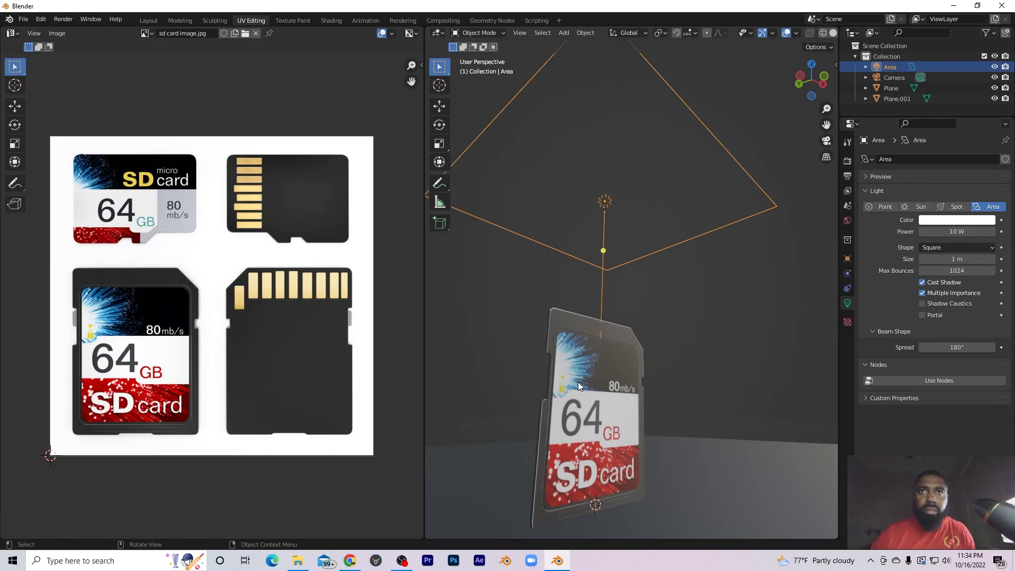
{"action": "left_click", "coordinate": [560, 374]}
{"action": "key", "text": "Tab"}
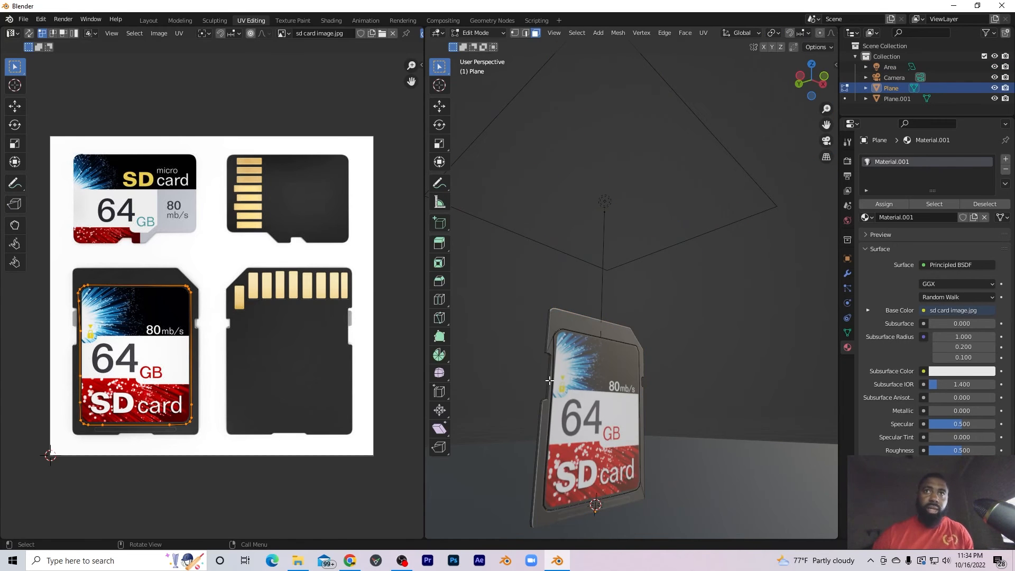
Select the narrow side face inside the card's notch beside the lock icon and frame it in the viewport.
{"action": "scroll", "coordinate": [551, 378], "scroll_direction": "up", "scroll_amount": 5}
{"action": "scroll", "coordinate": [550, 377], "scroll_direction": "down", "scroll_amount": 3}
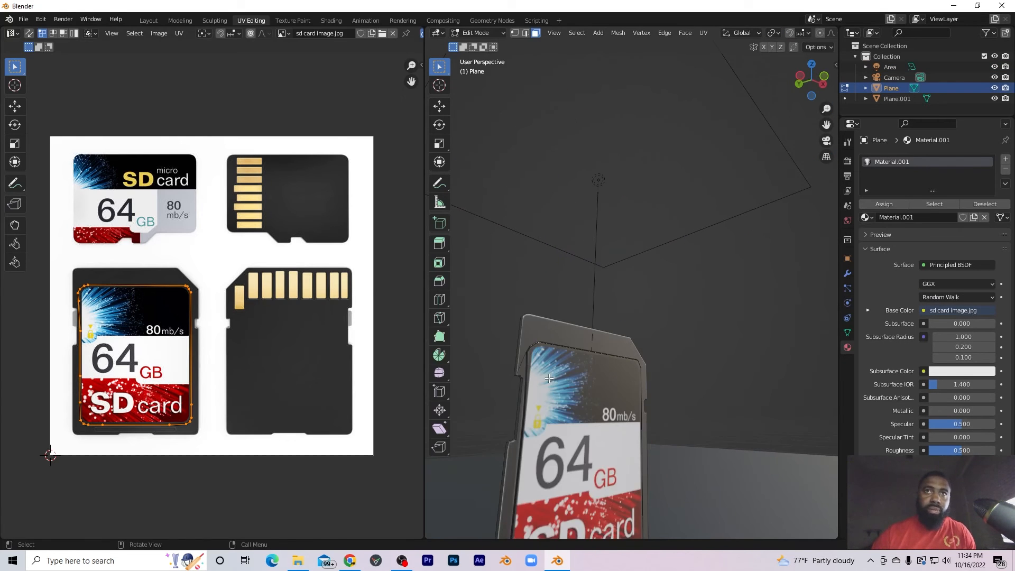
{"action": "left_click", "coordinate": [519, 404]}
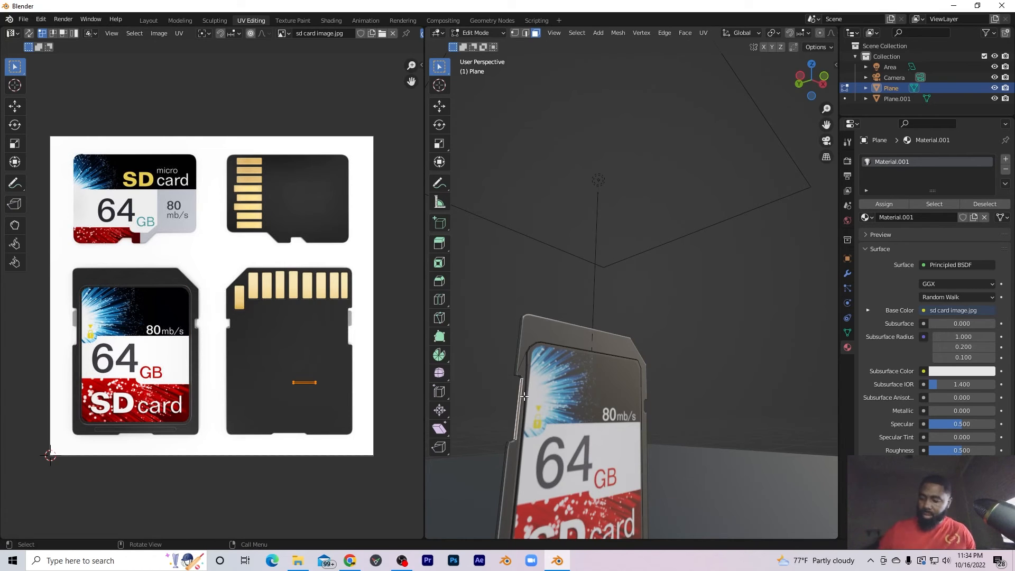
{"action": "scroll", "coordinate": [520, 393], "scroll_direction": "down", "scroll_amount": 2}
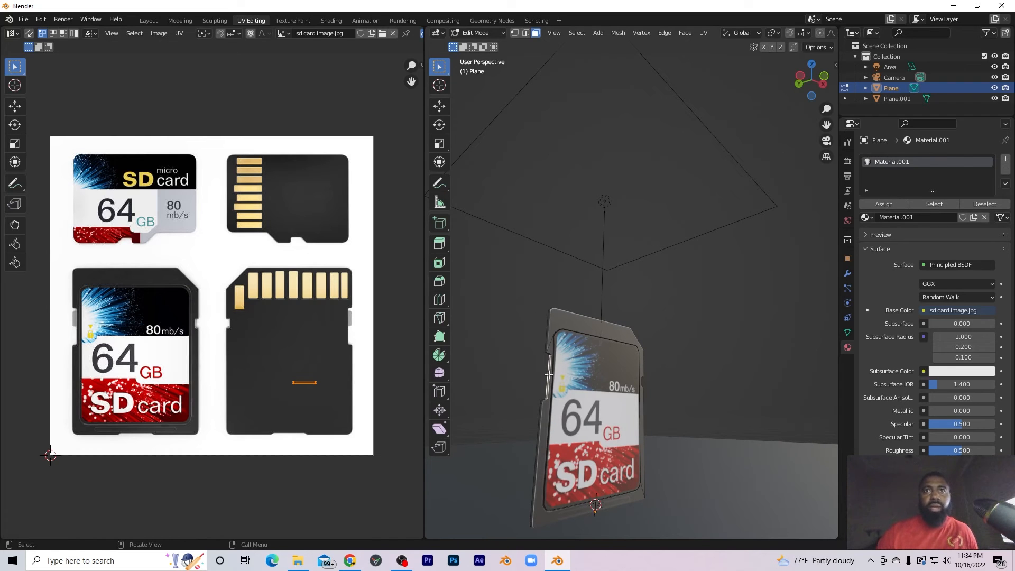
{"action": "left_click", "coordinate": [577, 33]}
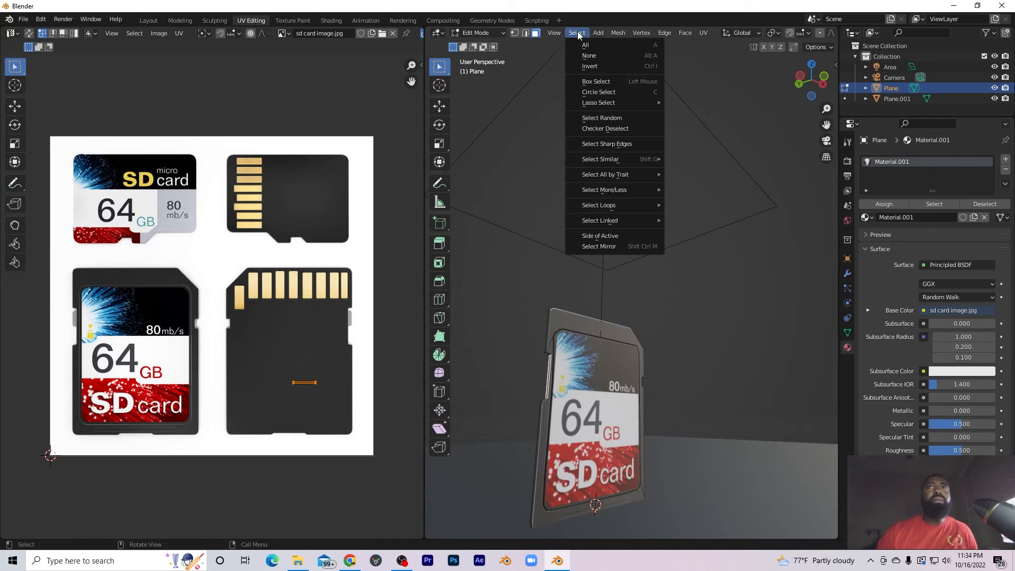
{"action": "mouse_move", "coordinate": [560, 34]}
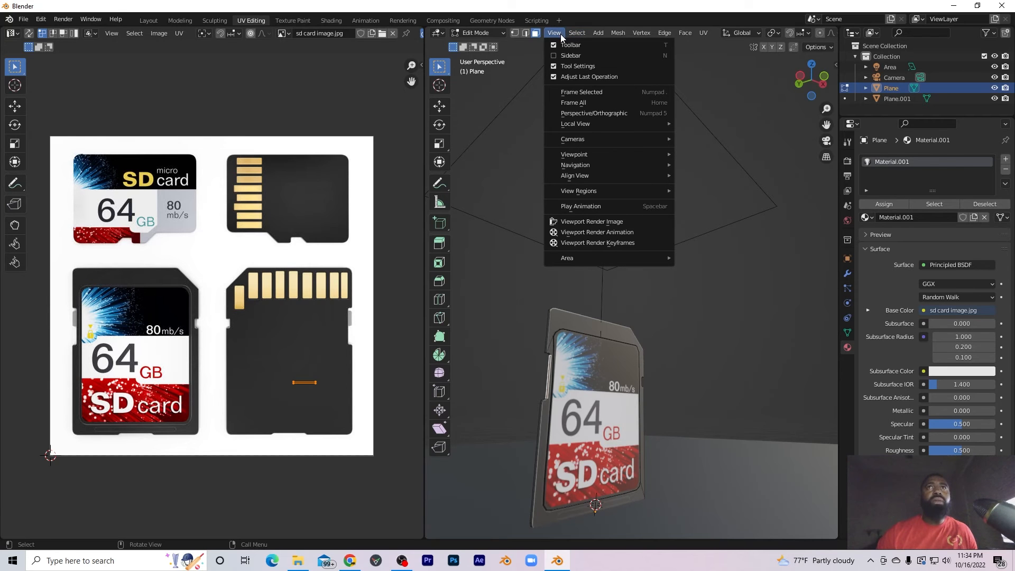
{"action": "left_click", "coordinate": [582, 93]}
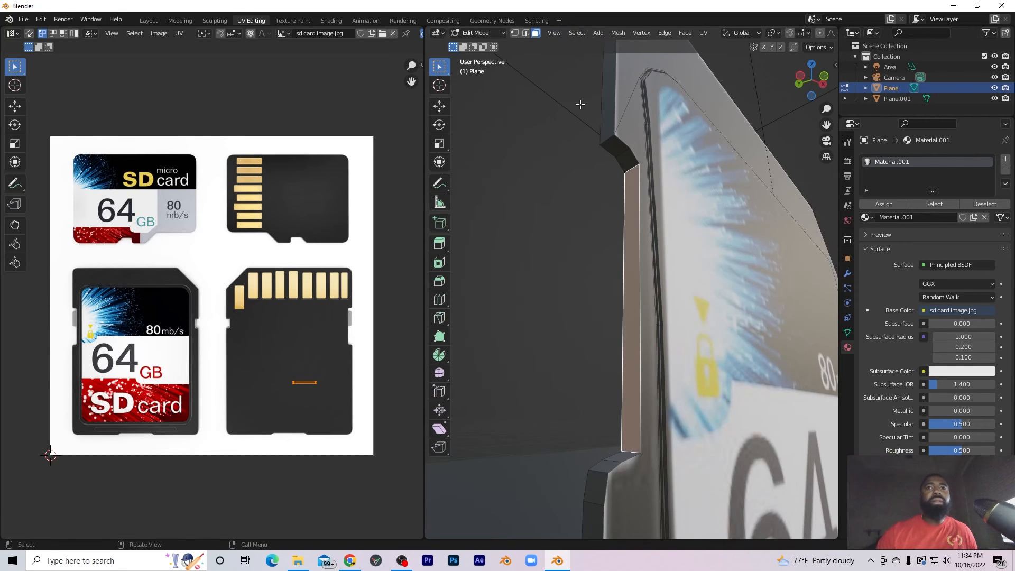
{"action": "middle_click_drag", "start_coordinate": [634, 189], "coordinate": [666, 240]}
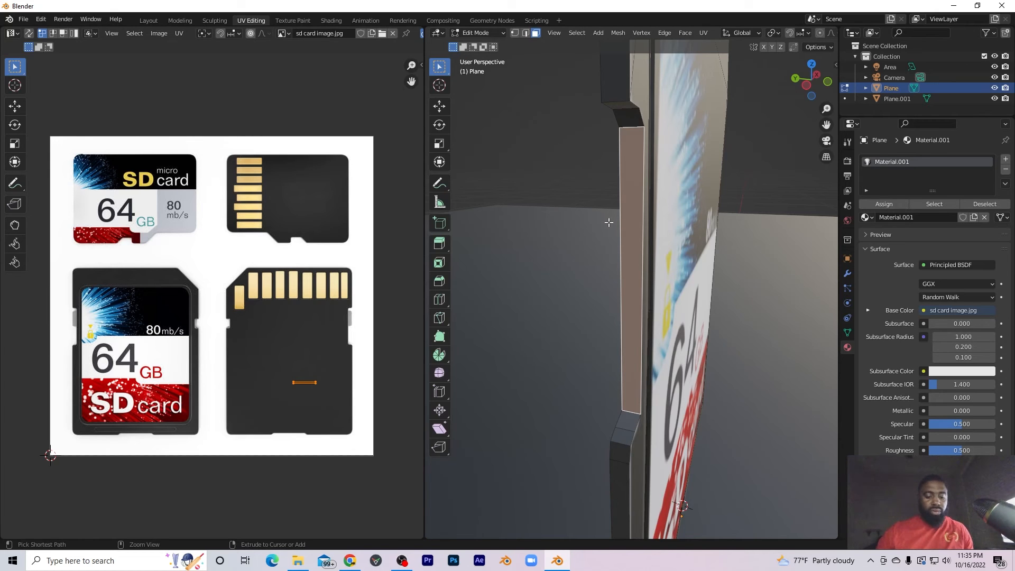
Add two loop cuts across the notch's side face, one near its upper end and one about halfway between that cut and the face's middle.
{"action": "key", "text": "ctrl+r"}
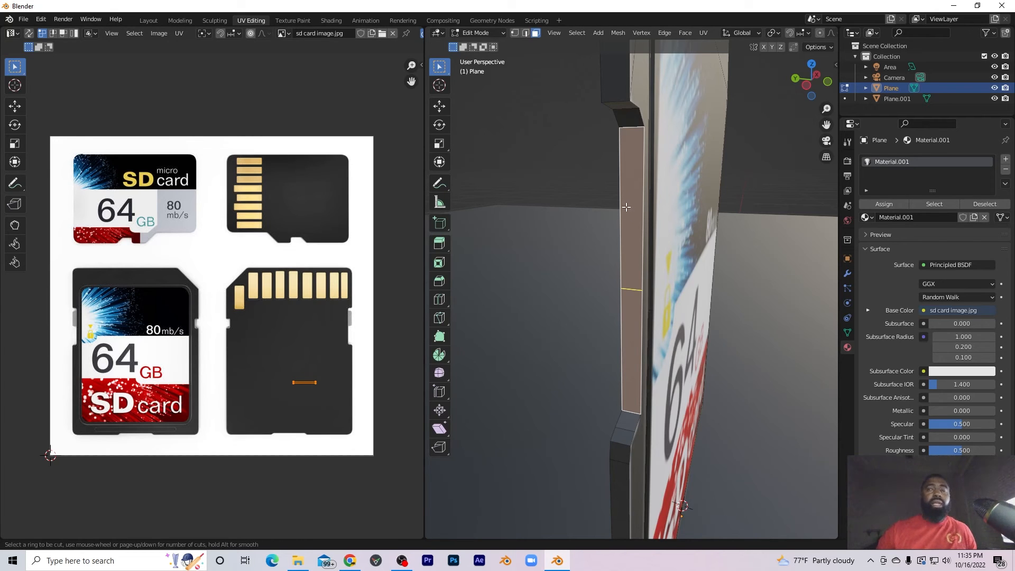
{"action": "left_click", "coordinate": [632, 256]}
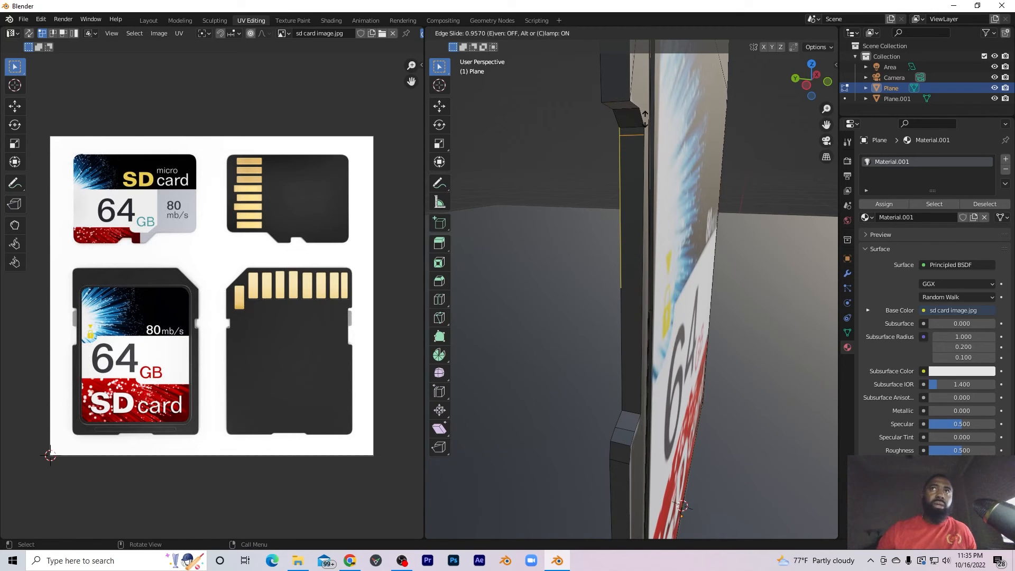
{"action": "left_click", "coordinate": [644, 119]}
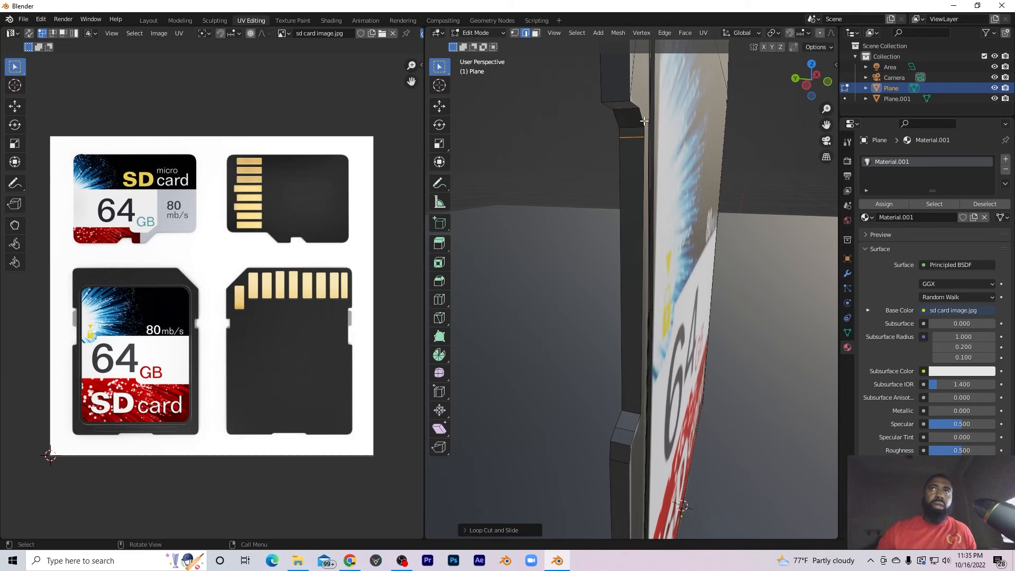
{"action": "left_click", "coordinate": [605, 225]}
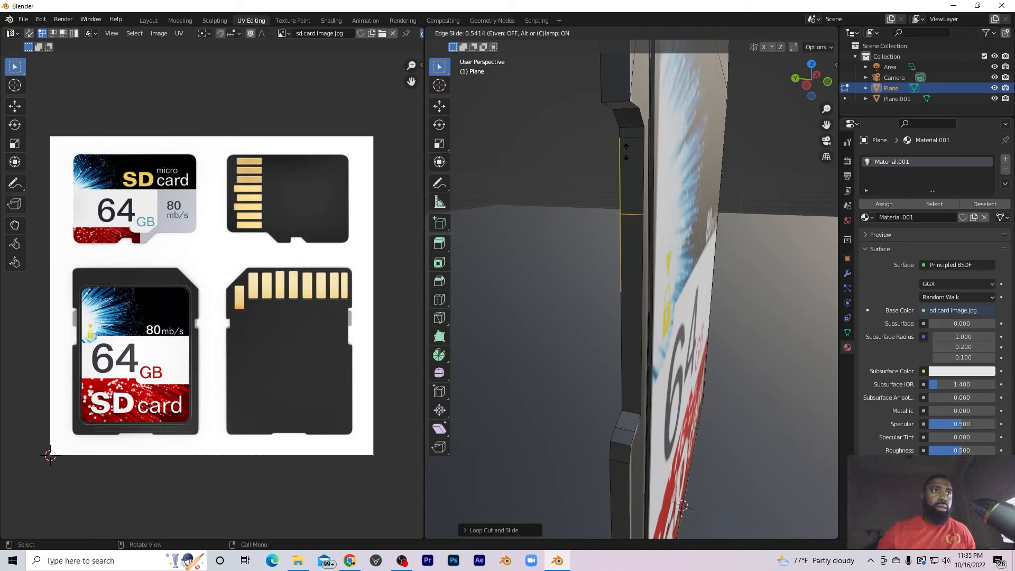
{"action": "left_click", "coordinate": [626, 149]}
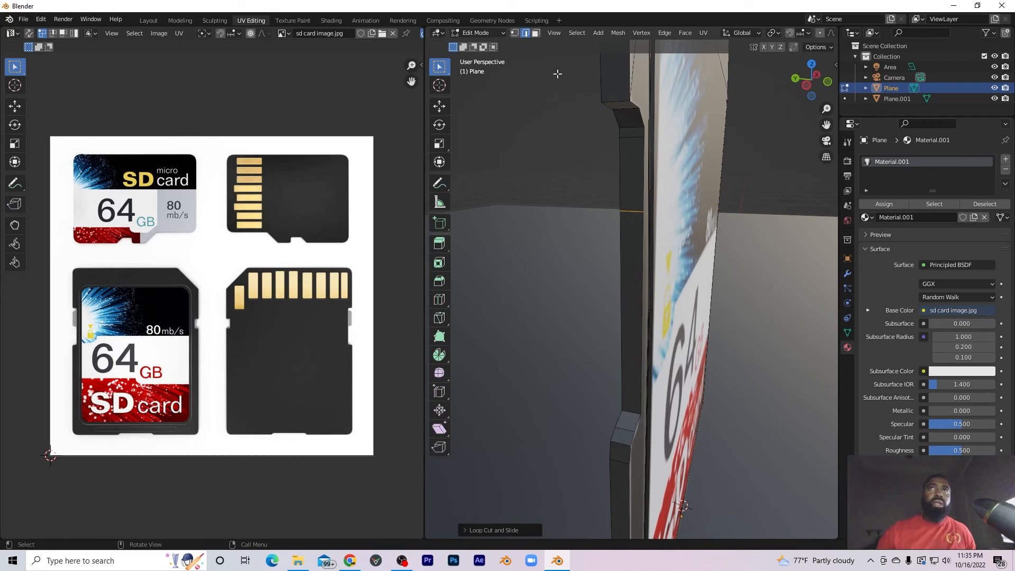
Inset the upper face inside the card's side notch by about 0.003 m and scale the inset face along Y to about 0.62.
{"action": "left_click", "coordinate": [535, 33]}
{"action": "left_click", "coordinate": [637, 163]}
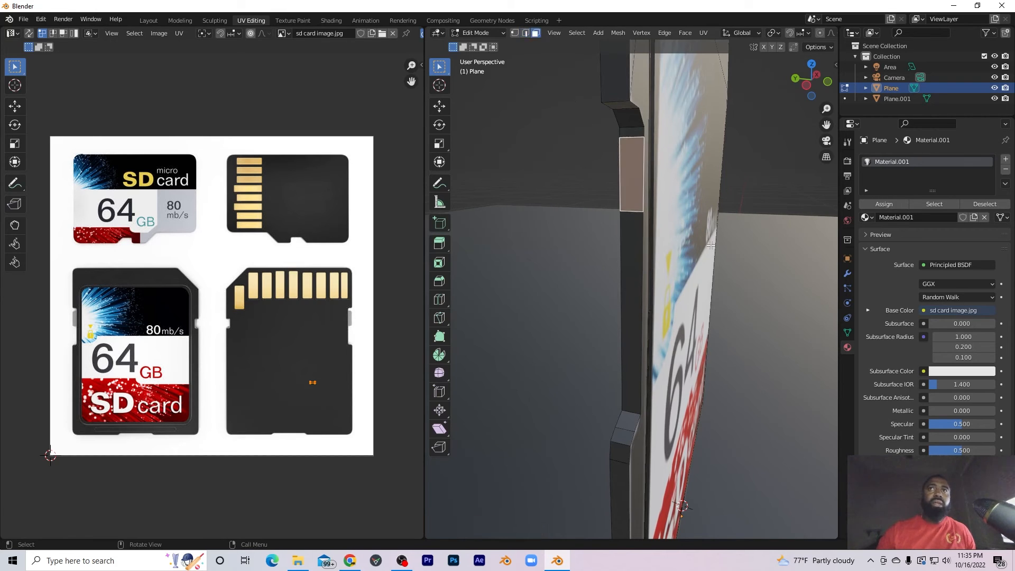
{"action": "key", "text": "i"}
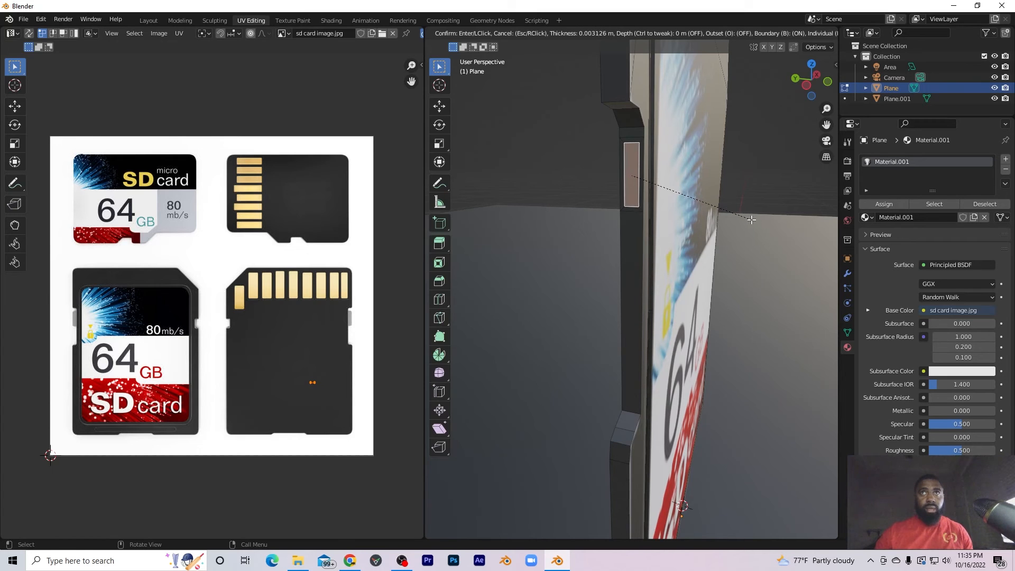
{"action": "left_click", "coordinate": [750, 221]}
{"action": "key", "text": "s"}
{"action": "key", "text": "x"}
{"action": "key", "text": "y"}
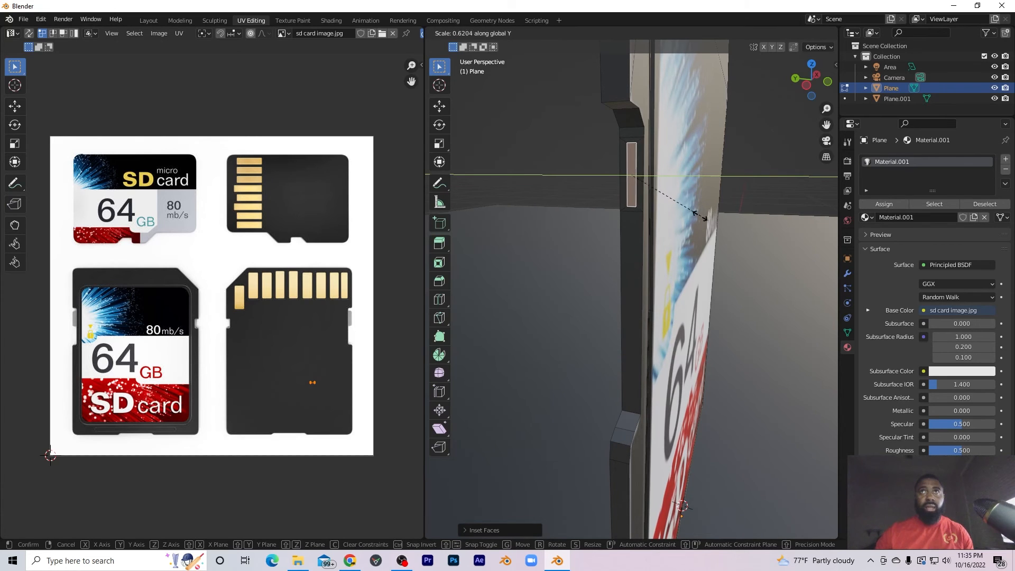
{"action": "left_click", "coordinate": [694, 214]}
Extrude the inset notch face outward by about 0.017 m to form the lock-switch tab.
{"action": "middle_click_drag", "start_coordinate": [687, 211], "coordinate": [660, 209]}
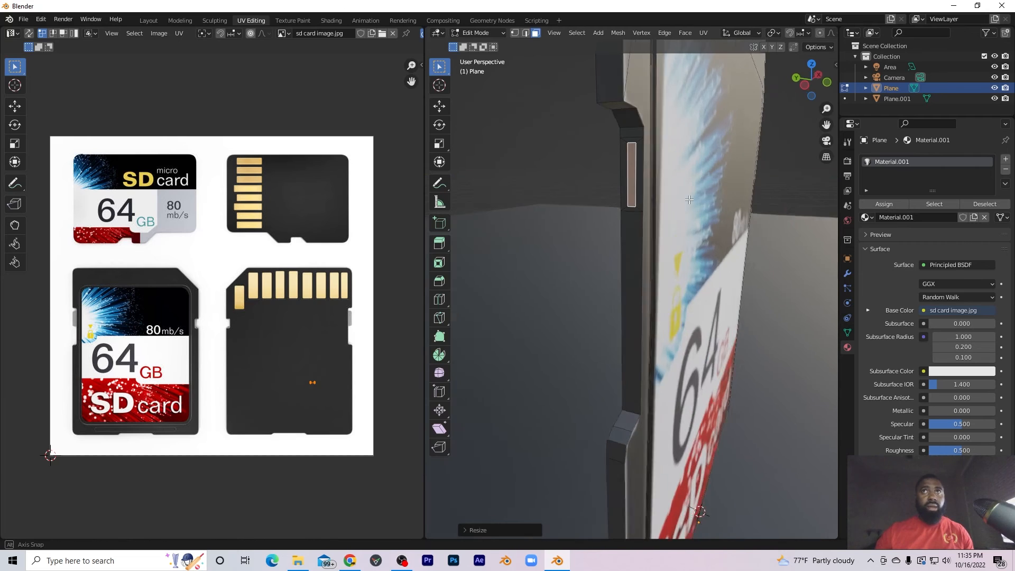
{"action": "scroll", "coordinate": [627, 205], "scroll_direction": "up", "scroll_amount": 3}
{"action": "key", "text": "e"}
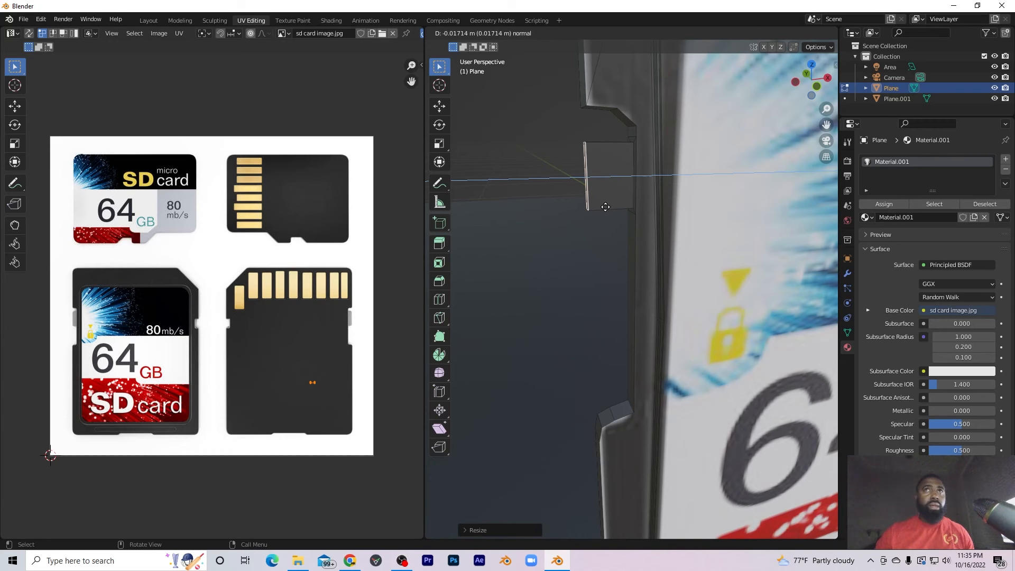
{"action": "left_click", "coordinate": [606, 207]}
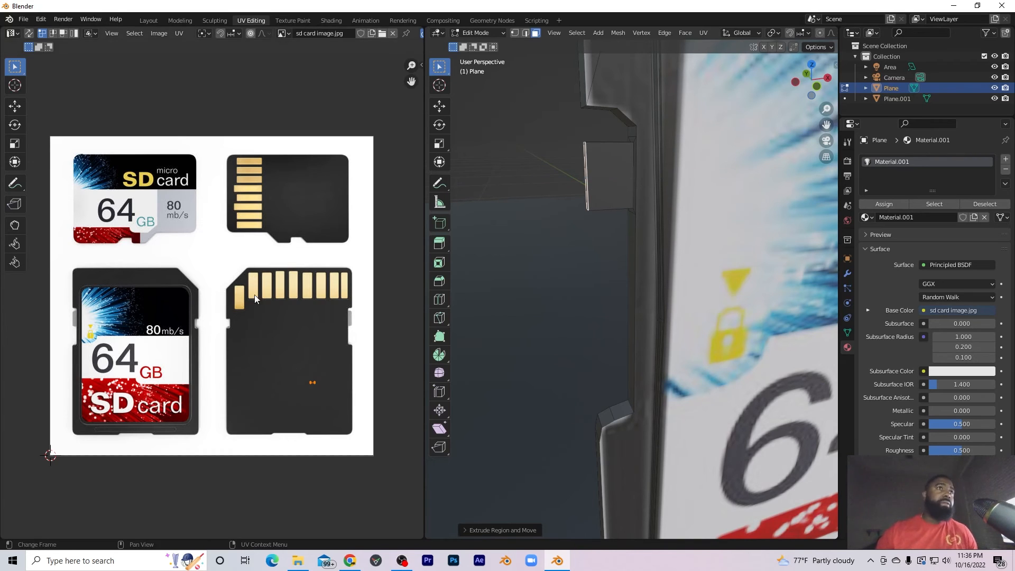
Compare the tab with the reference card's lock switch and bevel its two outer corner edges about 0.0065 m with 3 segments.
{"action": "scroll", "coordinate": [72, 313], "scroll_direction": "up", "scroll_amount": 3}
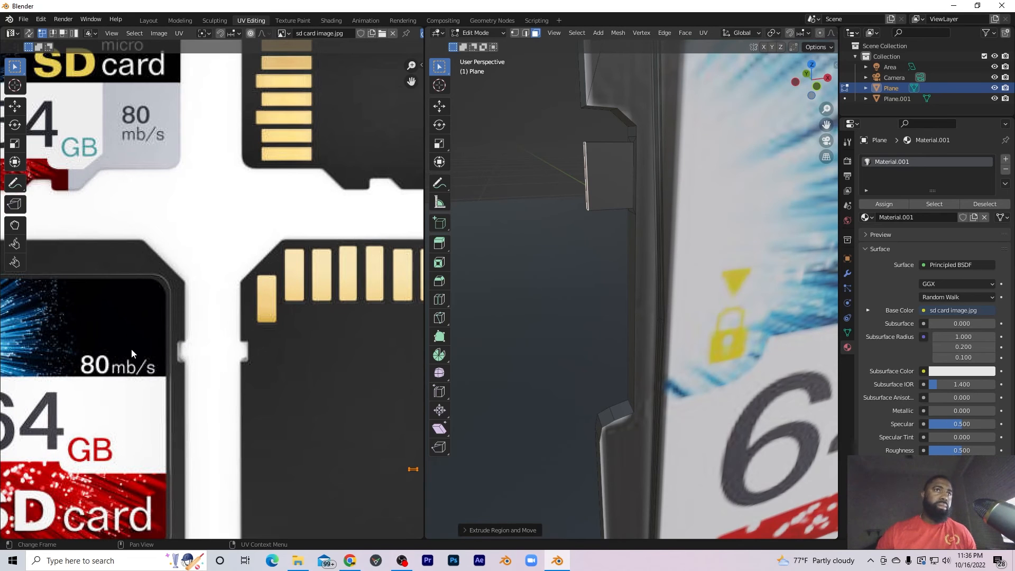
{"action": "middle_click_drag", "start_coordinate": [125, 347], "coordinate": [367, 308]}
{"action": "scroll", "coordinate": [186, 308], "scroll_direction": "up", "scroll_amount": 2}
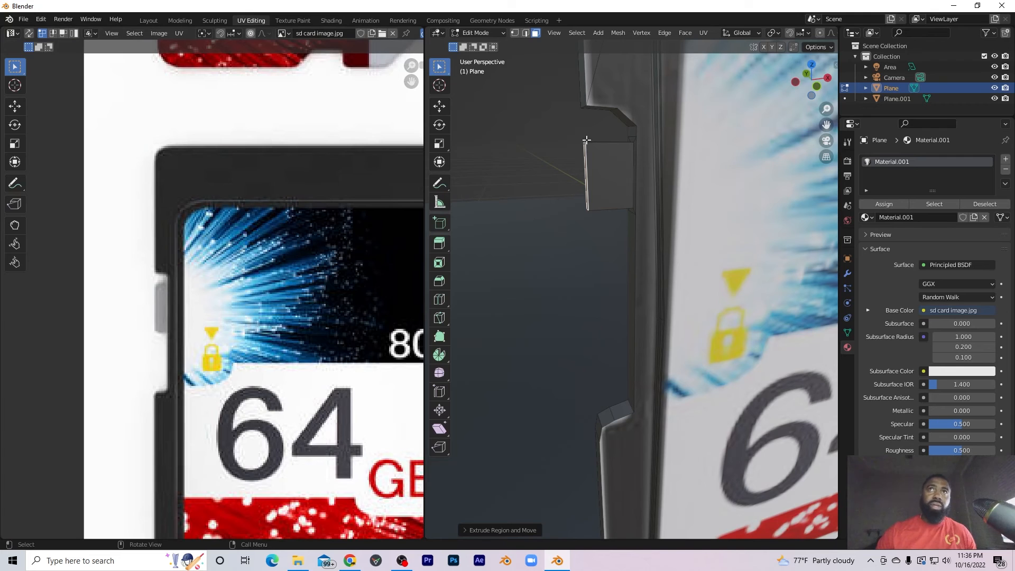
{"action": "left_click", "coordinate": [526, 33]}
{"action": "middle_click_drag", "start_coordinate": [582, 137], "coordinate": [583, 156]}
{"action": "left_click", "coordinate": [578, 153]}
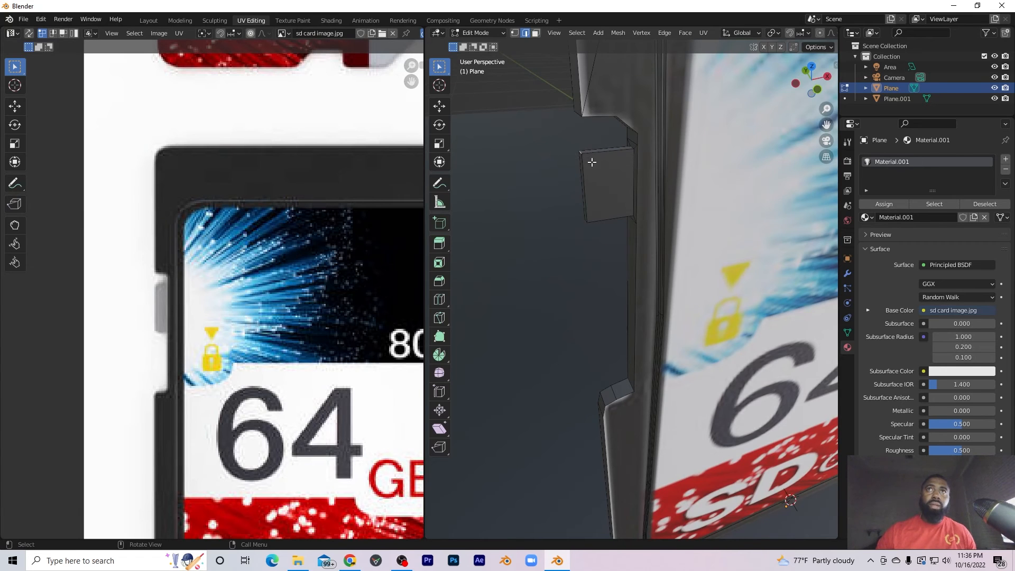
{"action": "scroll", "coordinate": [585, 160], "scroll_direction": "up", "scroll_amount": 2}
{"action": "middle_click_drag", "start_coordinate": [559, 141], "coordinate": [618, 261], "text": "shift"}
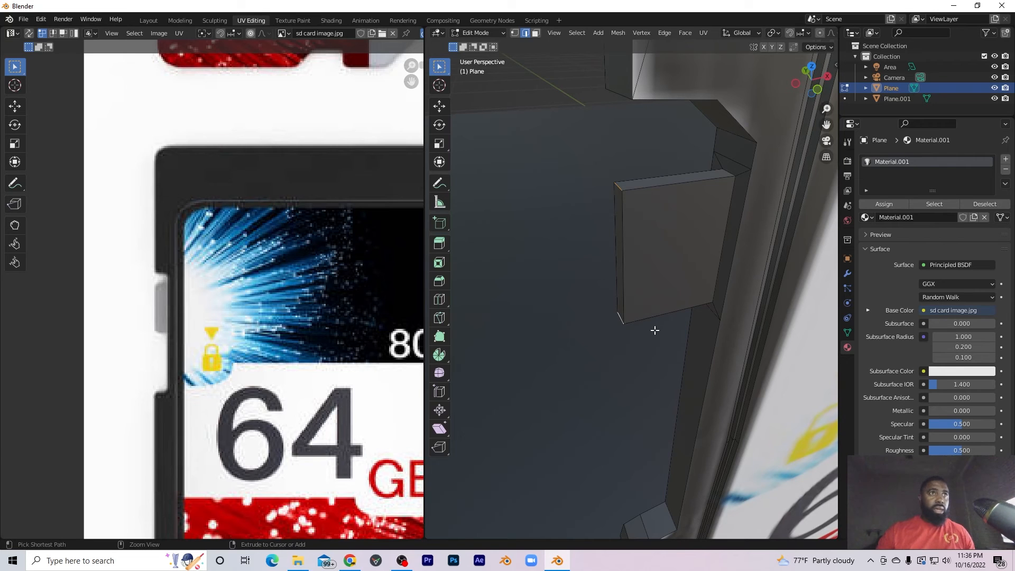
{"action": "key", "text": "ctrl+b"}
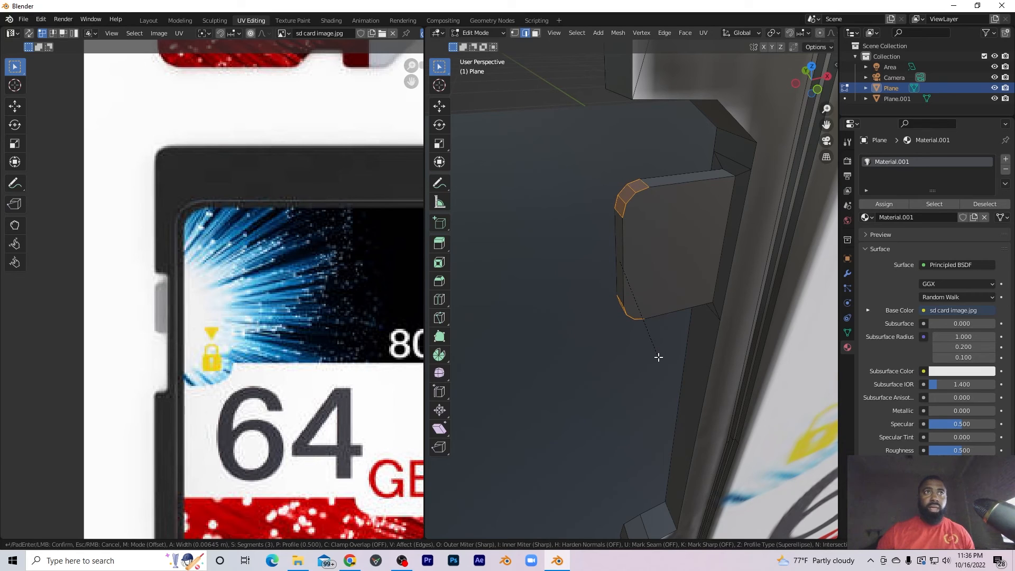
{"action": "left_click", "coordinate": [658, 358]}
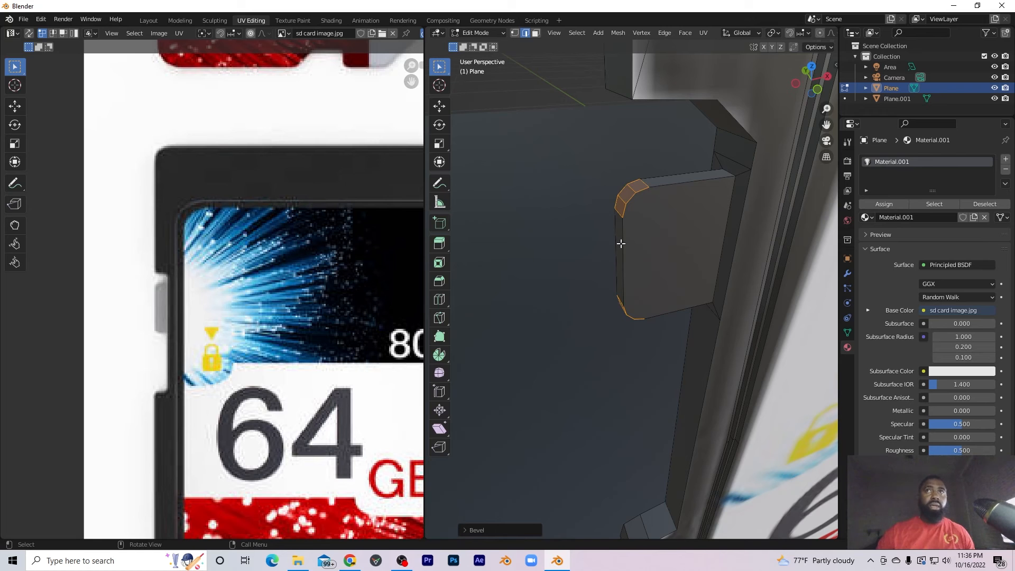
Move the small face directly beneath the lock-switch tab down along Z by about 0.0008 m.
{"action": "mouse_move", "coordinate": [638, 239]}
{"action": "middle_mouse_down"}
{"action": "mouse_move", "coordinate": [607, 204]}
{"action": "mouse_move", "coordinate": [625, 237]}
{"action": "middle_mouse_up"}
{"action": "scroll", "coordinate": [626, 238], "scroll_direction": "down", "scroll_amount": 6}
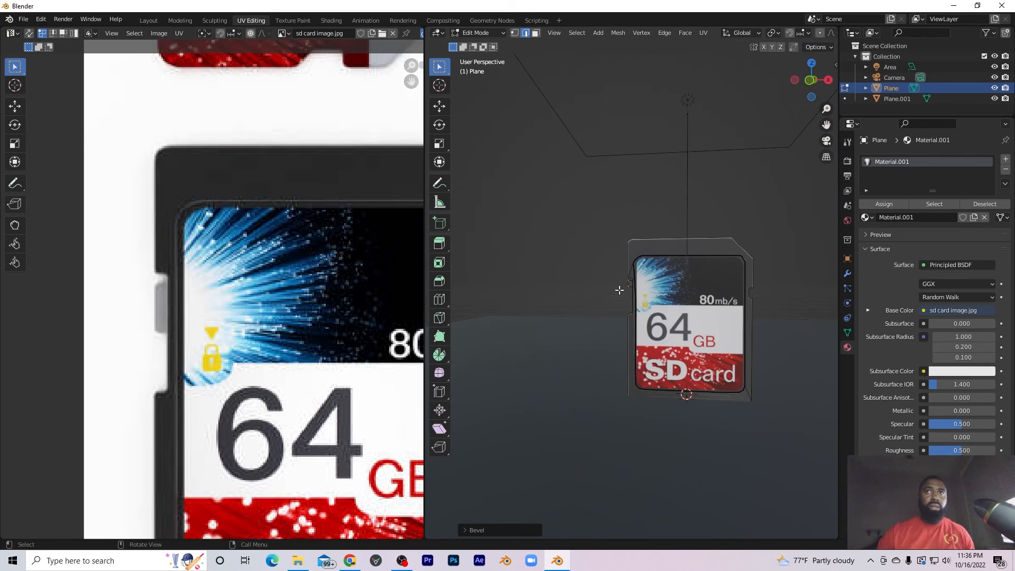
{"action": "scroll", "coordinate": [620, 291], "scroll_direction": "up", "scroll_amount": 6}
{"action": "middle_click_drag", "start_coordinate": [616, 295], "coordinate": [687, 278]}
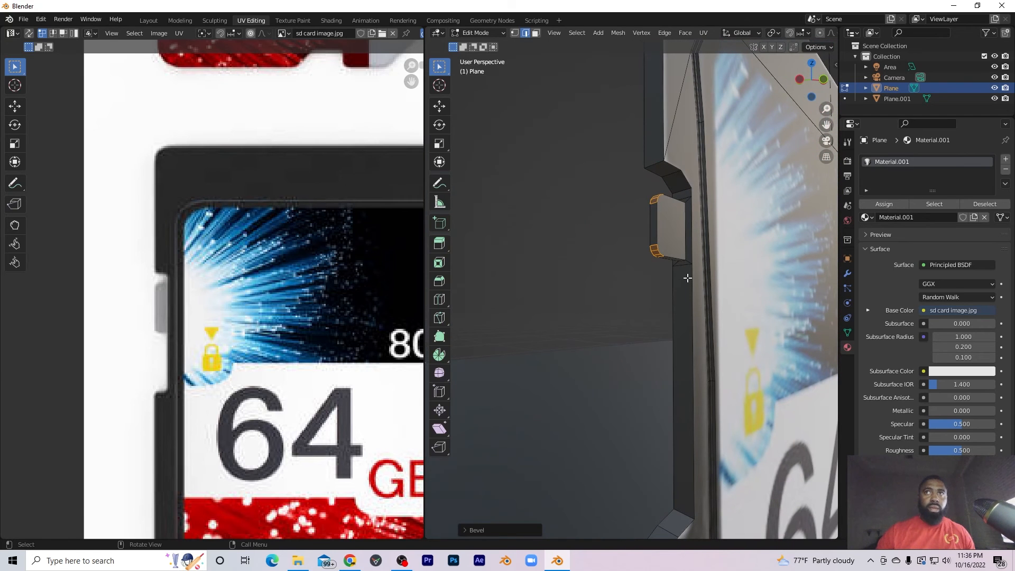
{"action": "key", "text": "alt+a"}
{"action": "left_click", "coordinate": [536, 33]}
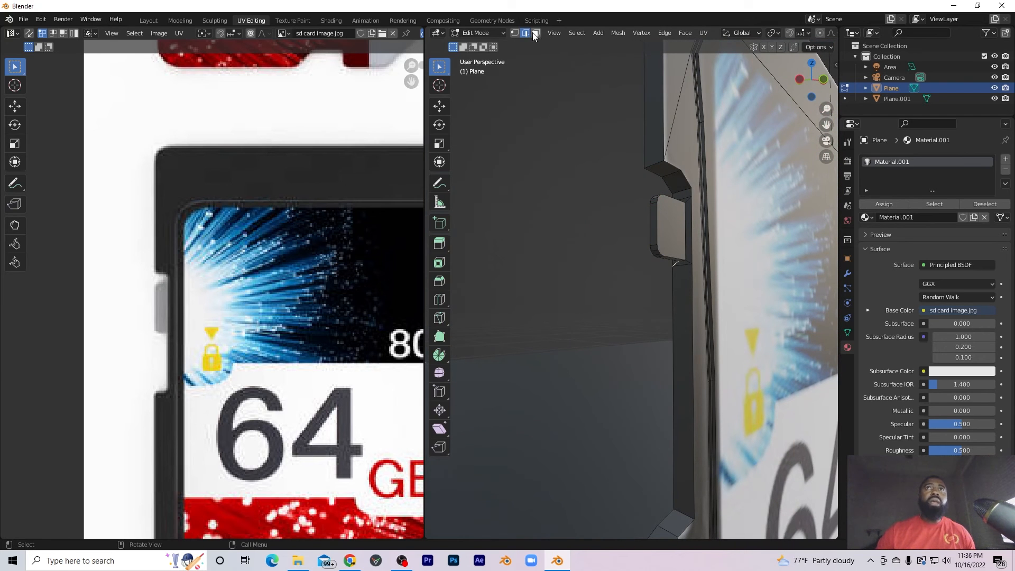
{"action": "left_click", "coordinate": [684, 262]}
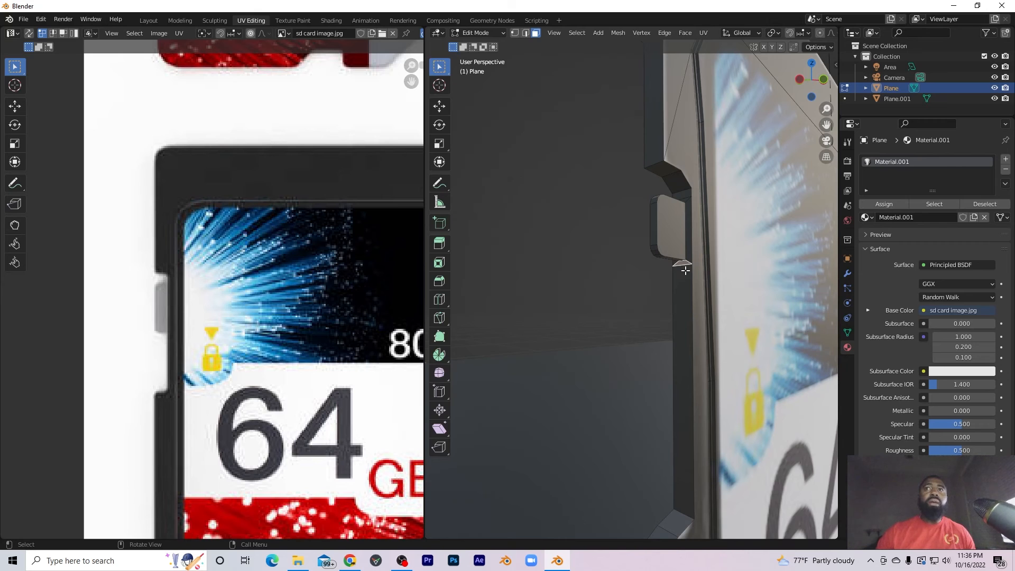
{"action": "key", "text": "g"}
{"action": "key", "text": "z"}
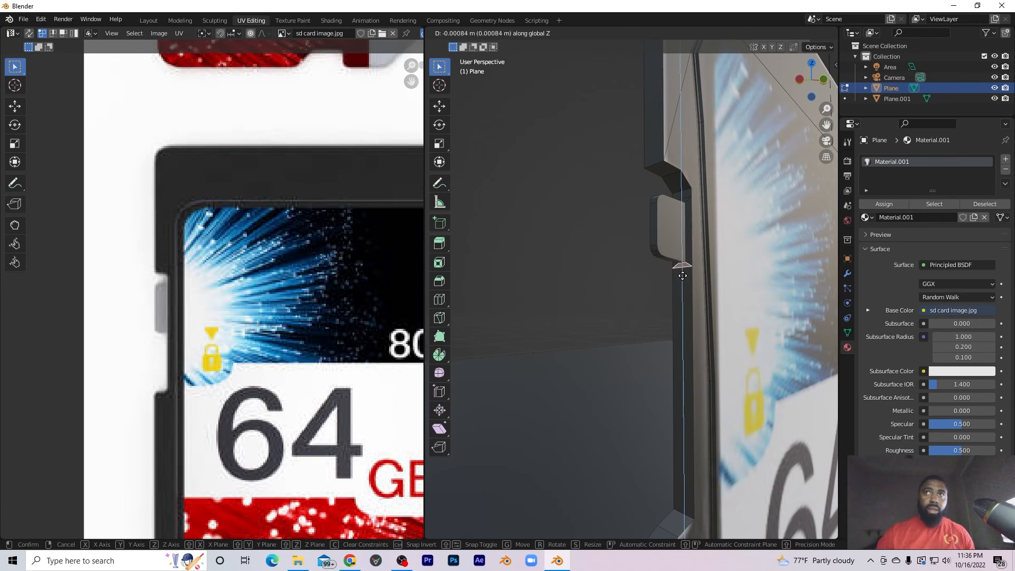
{"action": "left_click", "coordinate": [682, 275]}
Enable X-ray, select all faces of the lock-switch tab, and scale them along Z to about 1.4.
{"action": "middle_click_drag", "start_coordinate": [683, 275], "coordinate": [667, 299]}
{"action": "left_click", "coordinate": [668, 252]}
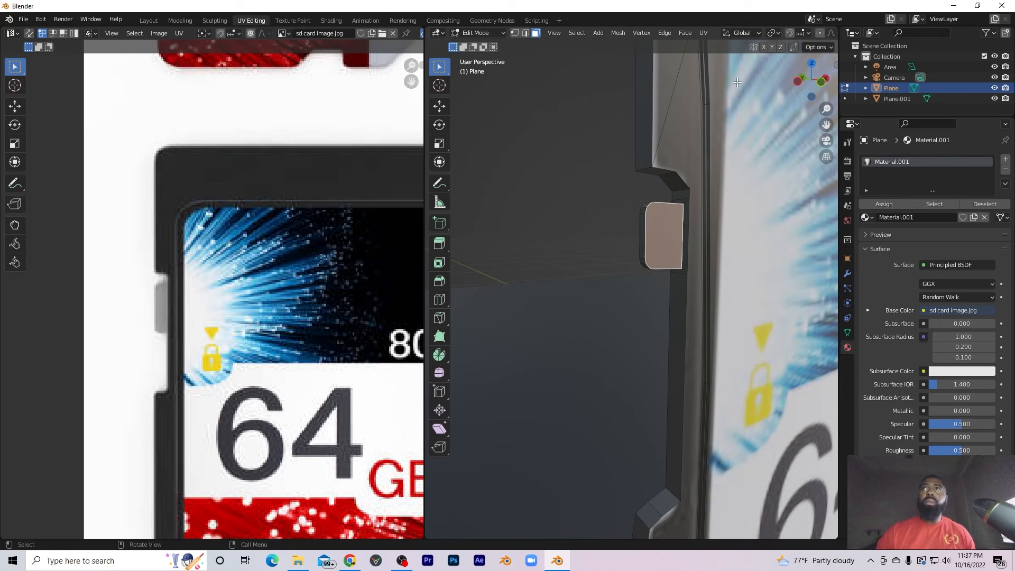
{"action": "scroll", "coordinate": [776, 38], "scroll_direction": "down", "scroll_amount": 3}
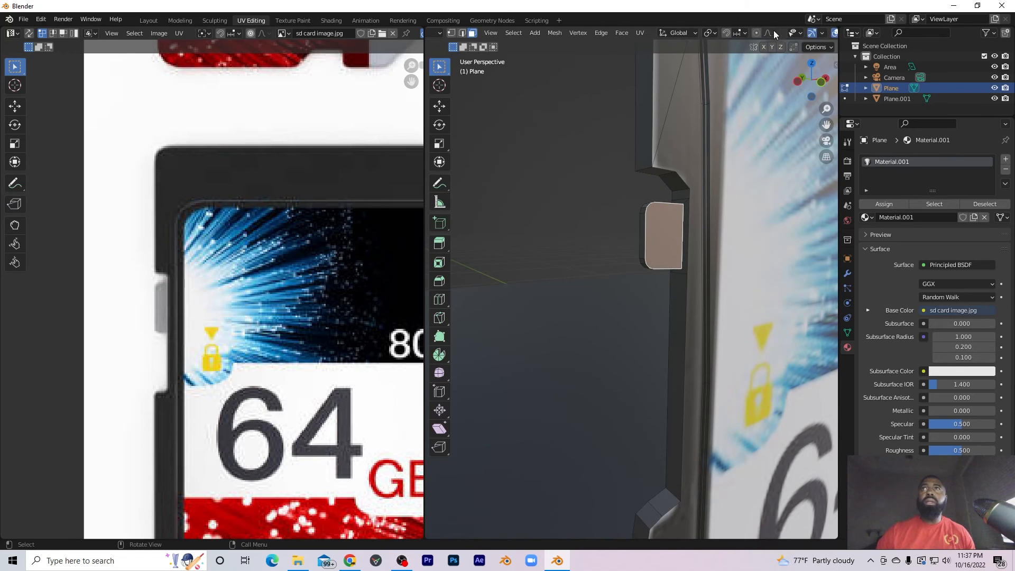
{"action": "left_click", "coordinate": [795, 34]}
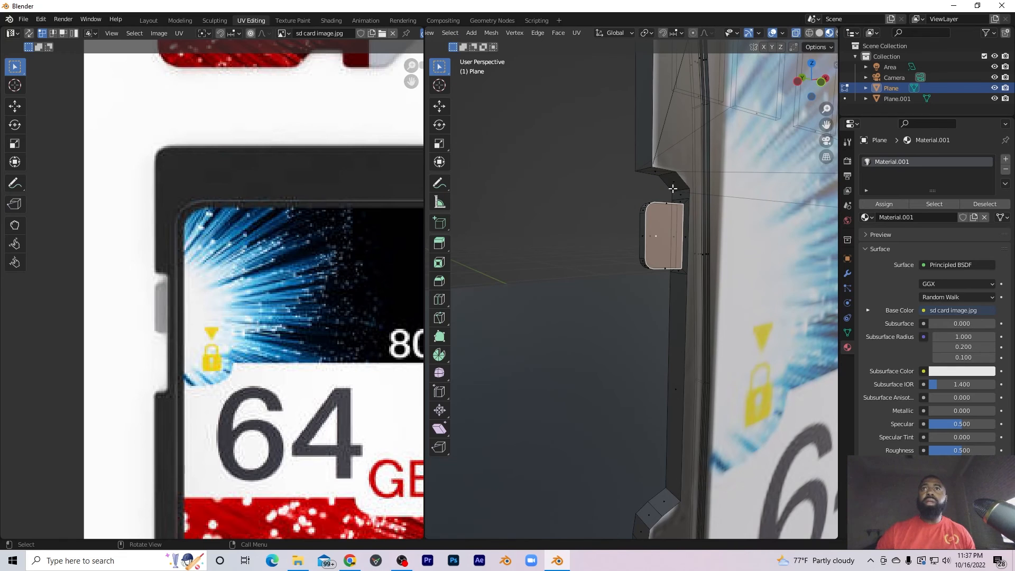
{"action": "middle_click_drag", "start_coordinate": [626, 193], "coordinate": [586, 204]}
{"action": "left_click_drag", "start_coordinate": [588, 189], "coordinate": [650, 304]}
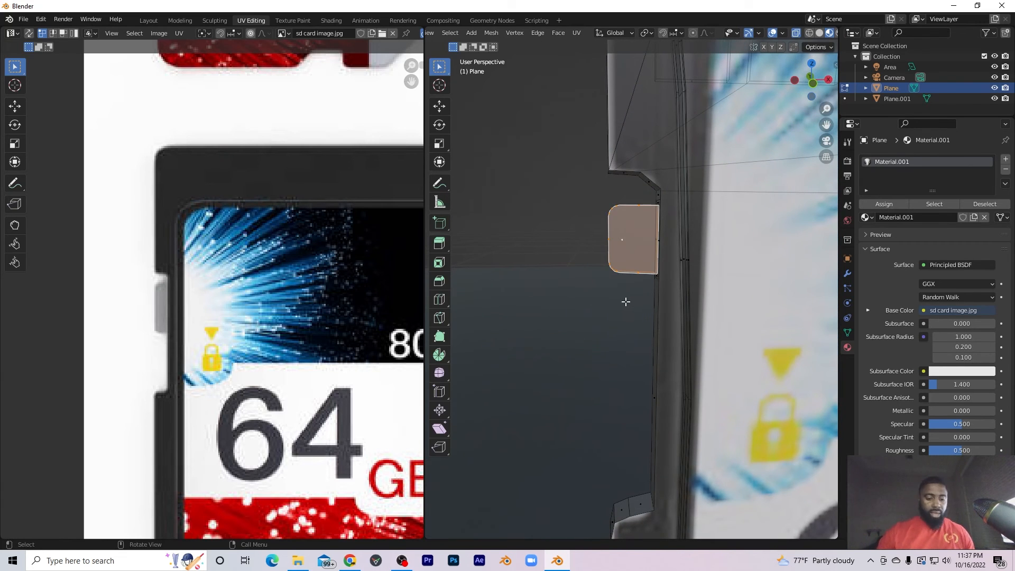
{"action": "key", "text": "s"}
{"action": "key", "text": "z"}
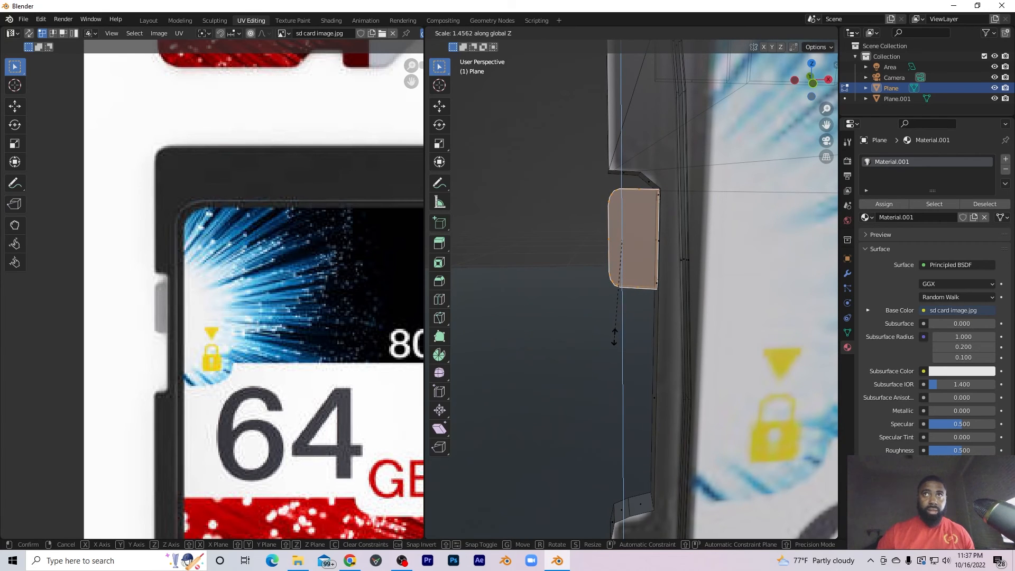
{"action": "left_click", "coordinate": [614, 332]}
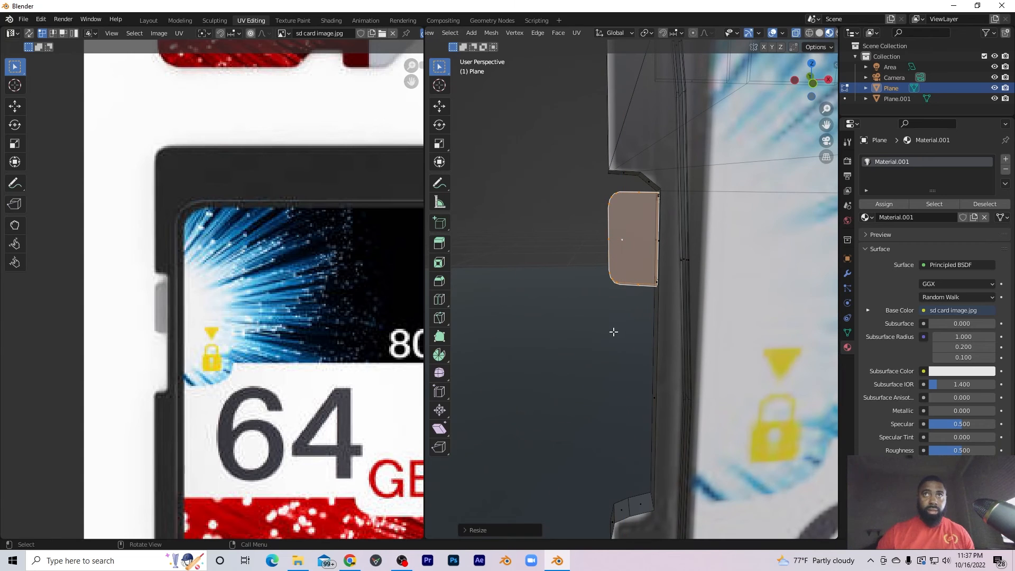
{"action": "left_click", "coordinate": [637, 295]}
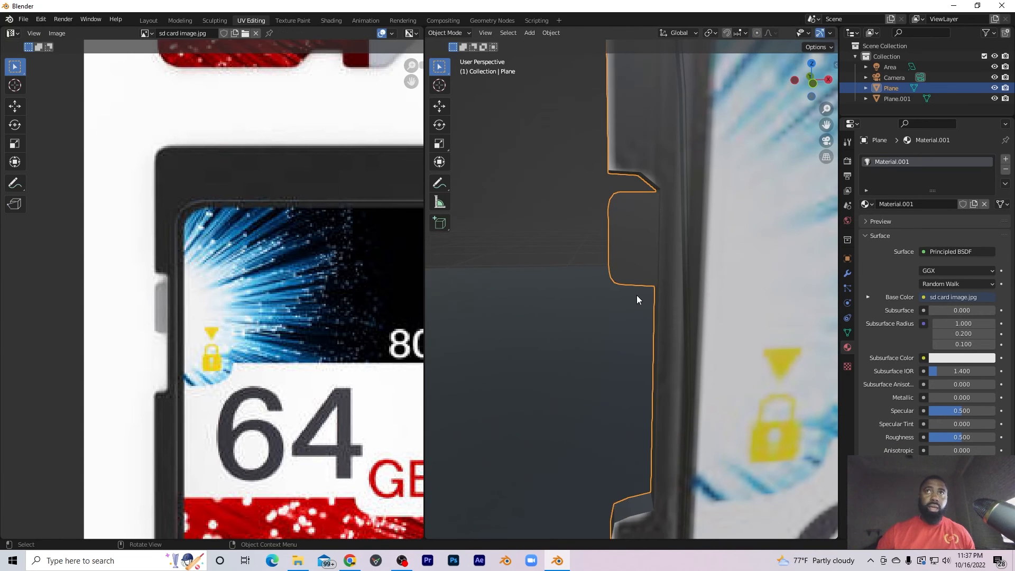
{"action": "left_click", "coordinate": [629, 268]}
Fit the reference image in the UV editor and UV unwrap the selected lock-switch tab faces with Cube Projection.
{"action": "key", "text": "Home"}
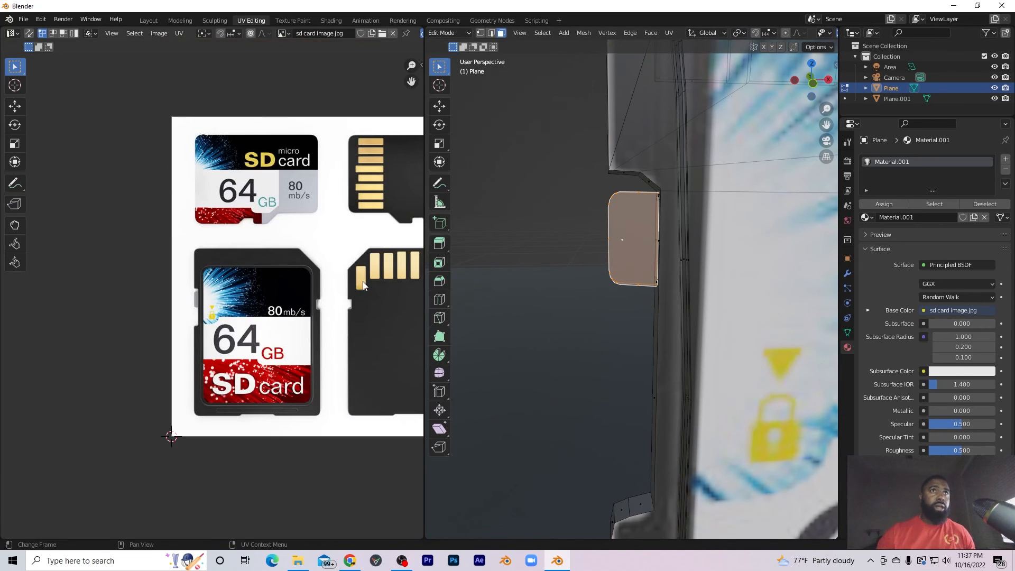
{"action": "scroll", "coordinate": [388, 278], "scroll_direction": "down", "scroll_amount": 1}
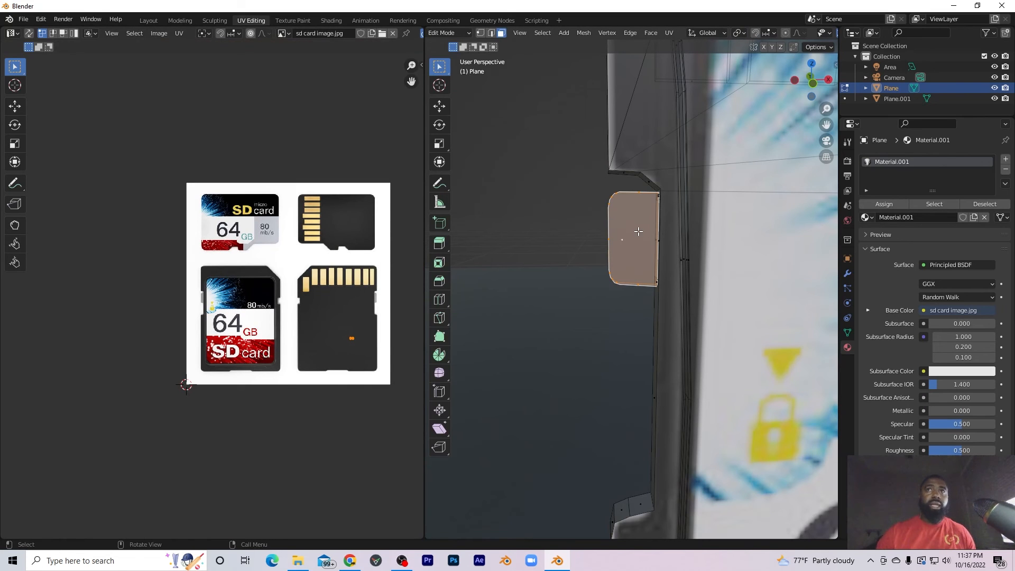
{"action": "middle_click_drag", "start_coordinate": [625, 219], "coordinate": [643, 234]}
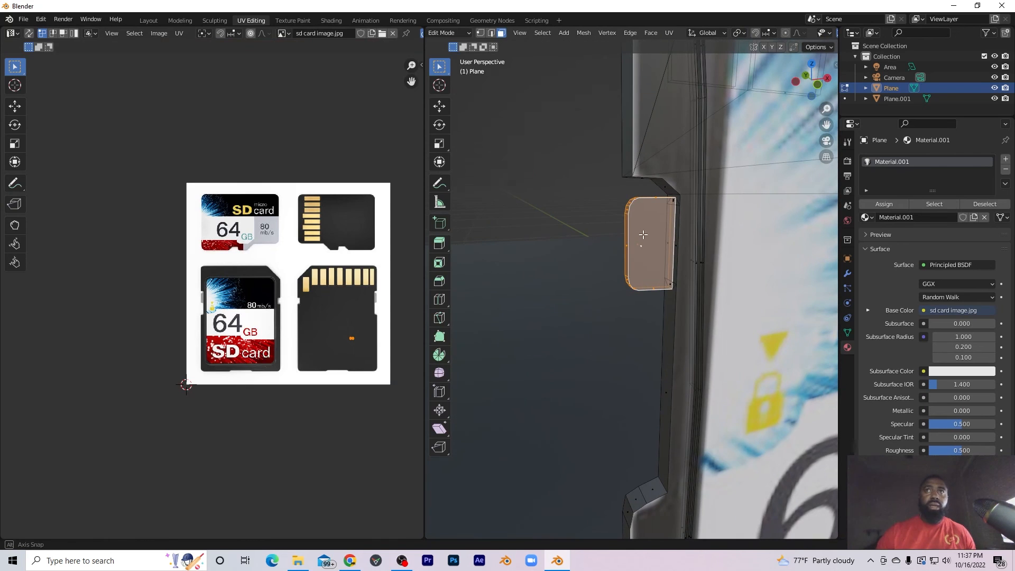
{"action": "right_click", "coordinate": [648, 239]}
{"action": "mouse_move", "coordinate": [648, 239]}
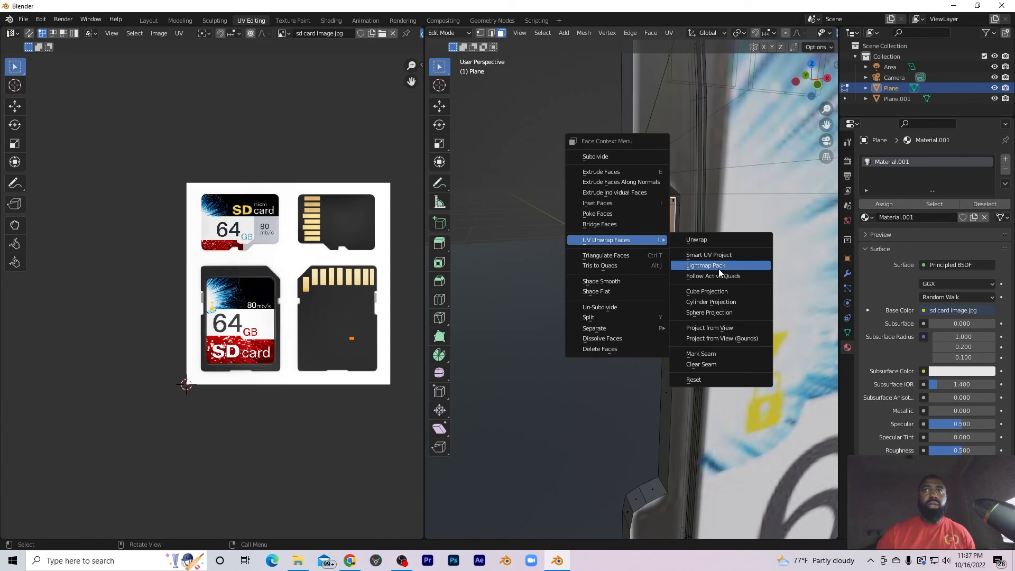
{"action": "left_click", "coordinate": [724, 292]}
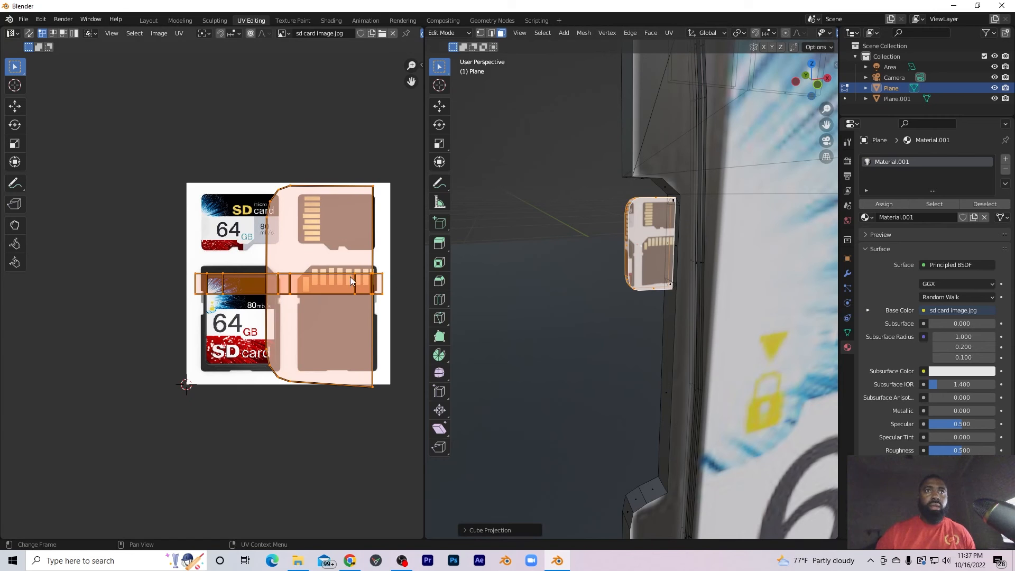
Inspect the texture on the lock-switch tab, reselect all its faces in the viewport, and clear the UV selection.
{"action": "middle_click_drag", "start_coordinate": [507, 275], "coordinate": [643, 290]}
{"action": "scroll", "coordinate": [629, 349], "scroll_direction": "down", "scroll_amount": 6}
{"action": "scroll", "coordinate": [633, 349], "scroll_direction": "up", "scroll_amount": 8}
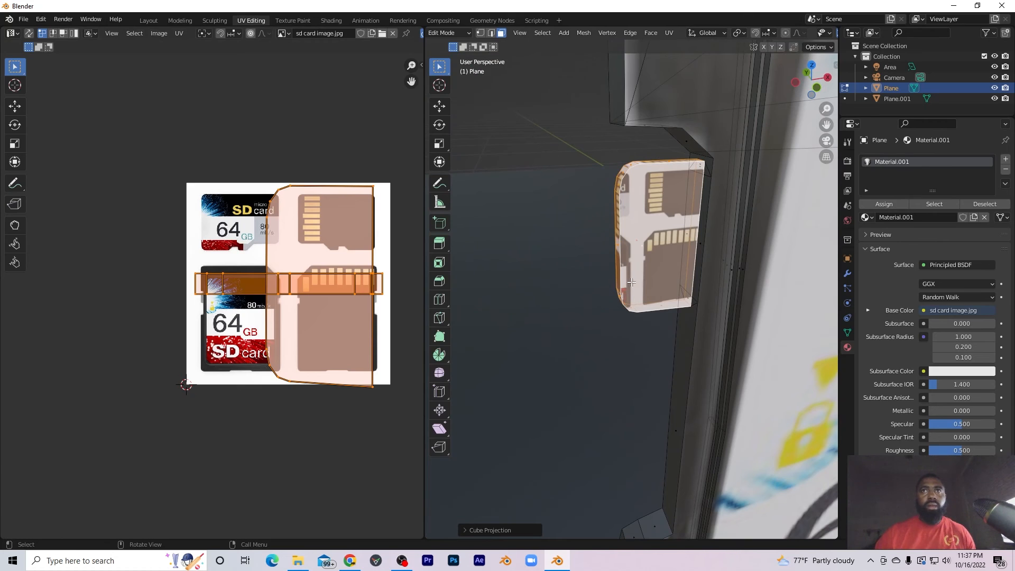
{"action": "left_click", "coordinate": [643, 276]}
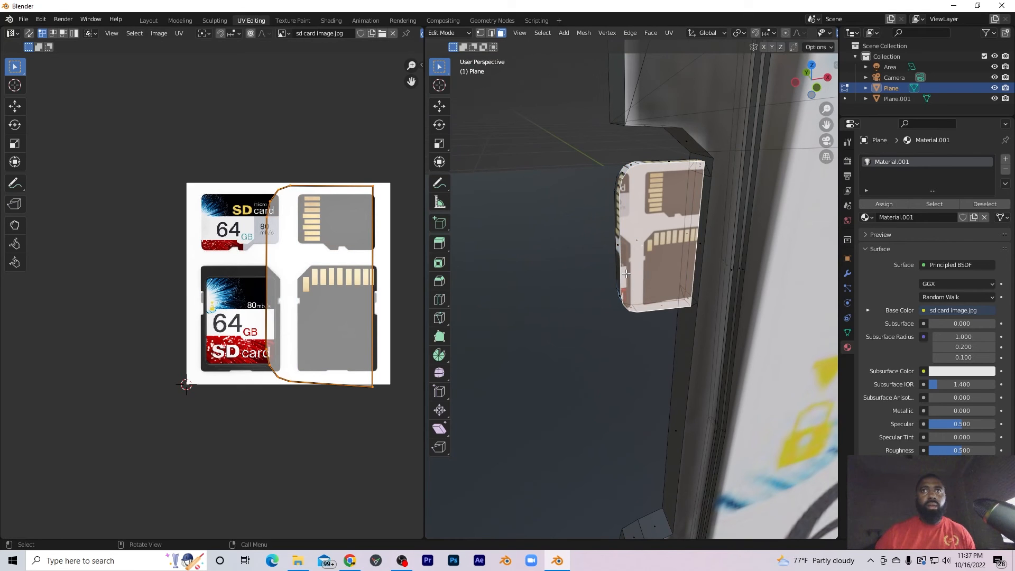
{"action": "left_click_drag", "start_coordinate": [675, 152], "coordinate": [590, 336]}
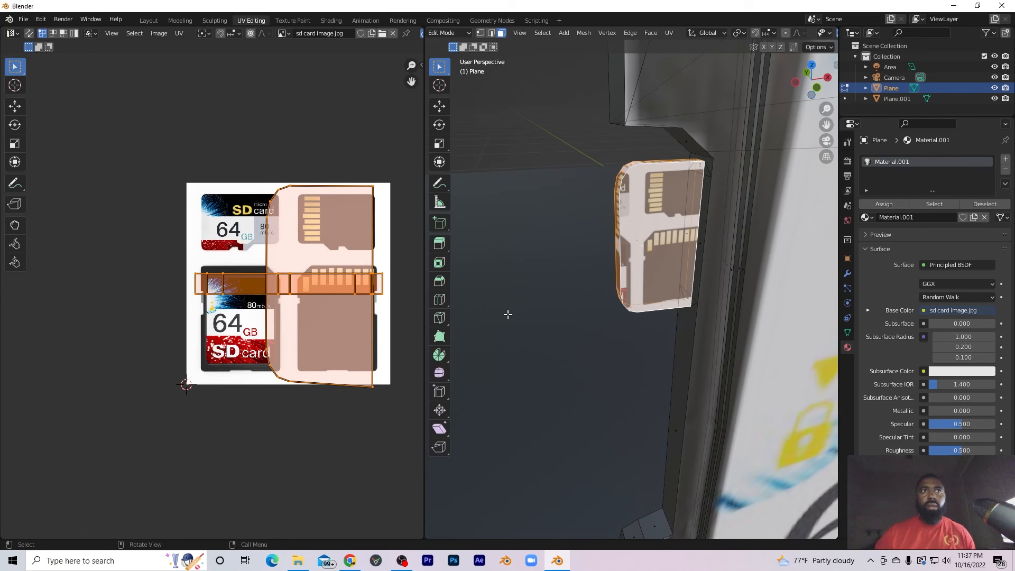
{"action": "middle_click_drag", "start_coordinate": [408, 287], "coordinate": [436, 266]}
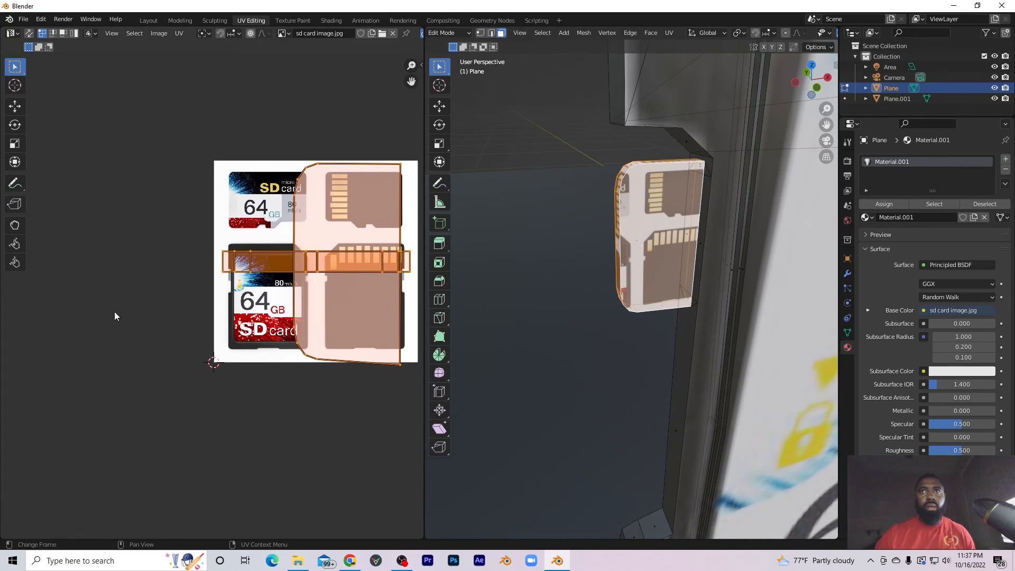
{"action": "middle_click_drag", "start_coordinate": [460, 338], "coordinate": [477, 314]}
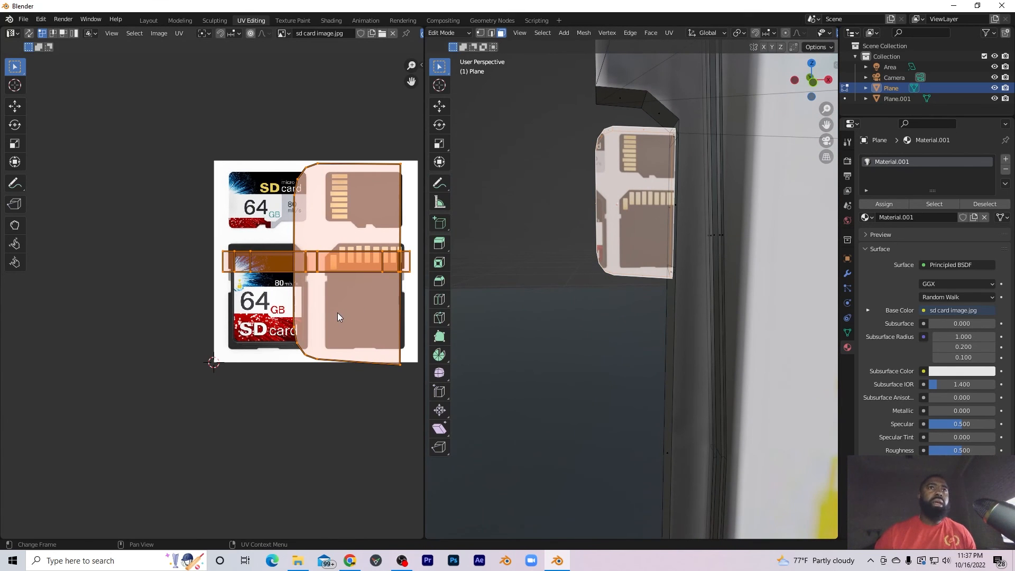
{"action": "key", "text": "alt+a"}
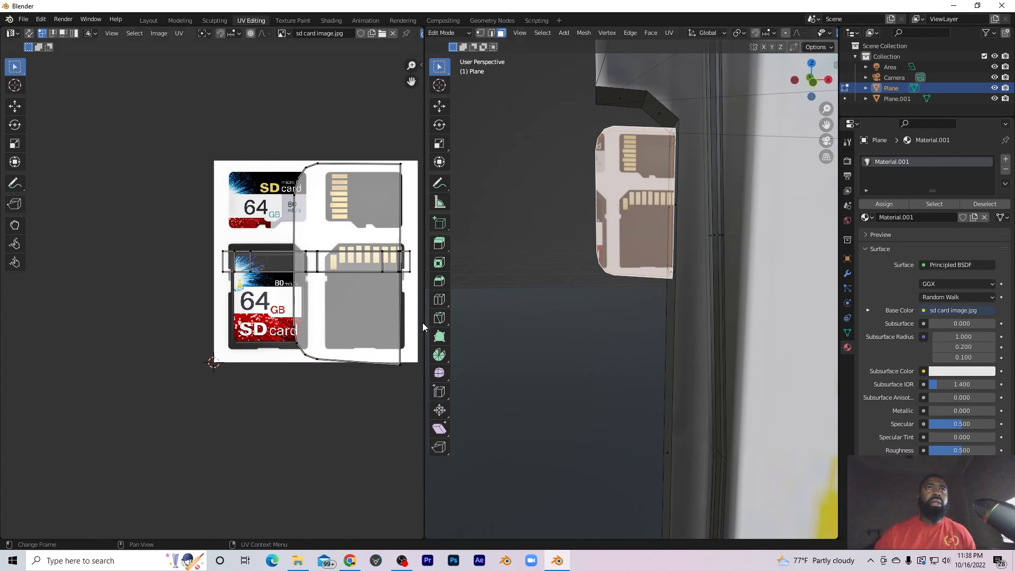
Select the large back face of the lock-switch tab and turn off X-ray shading.
{"action": "left_click", "coordinate": [626, 212]}
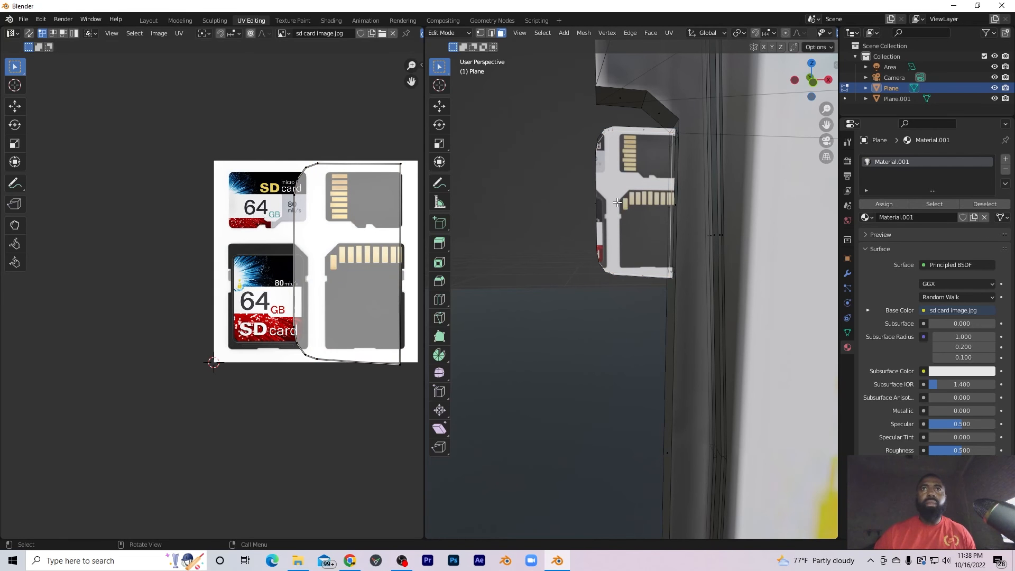
{"action": "middle_click_drag", "start_coordinate": [617, 203], "coordinate": [764, 255]}
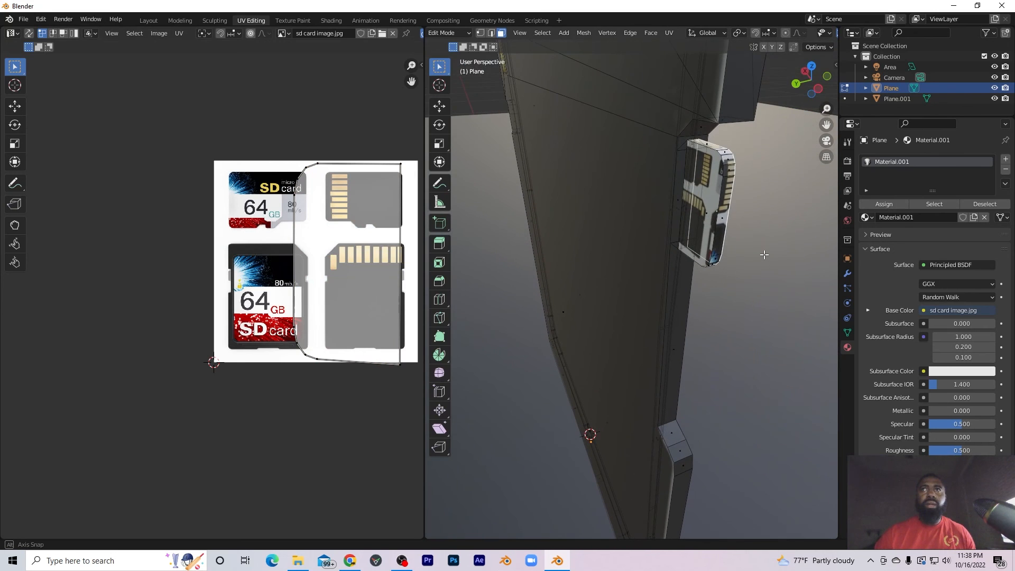
{"action": "left_click", "coordinate": [697, 241], "text": "shift"}
{"action": "left_click", "coordinate": [704, 228]}
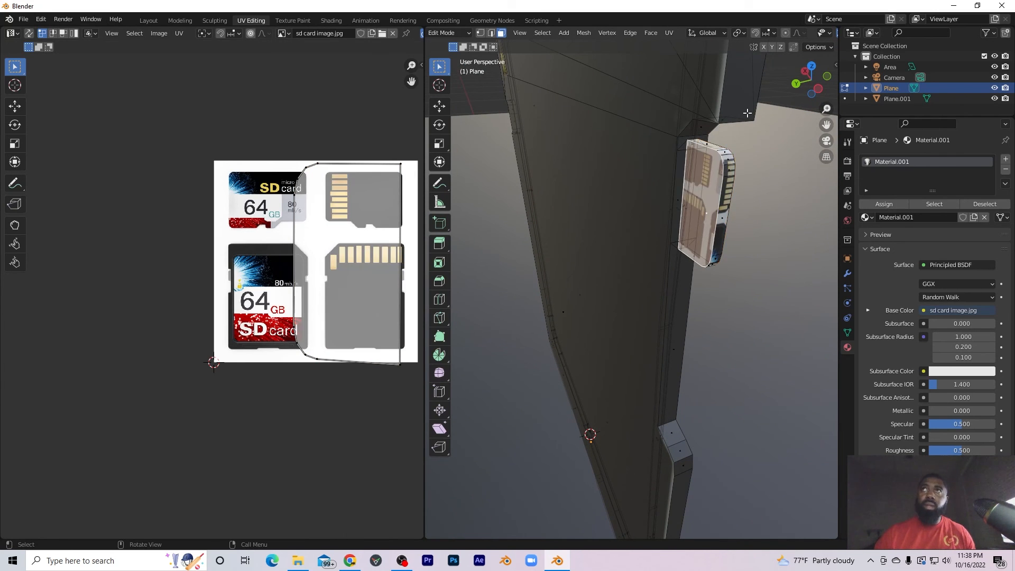
{"action": "scroll", "coordinate": [783, 35], "scroll_direction": "down", "scroll_amount": 4}
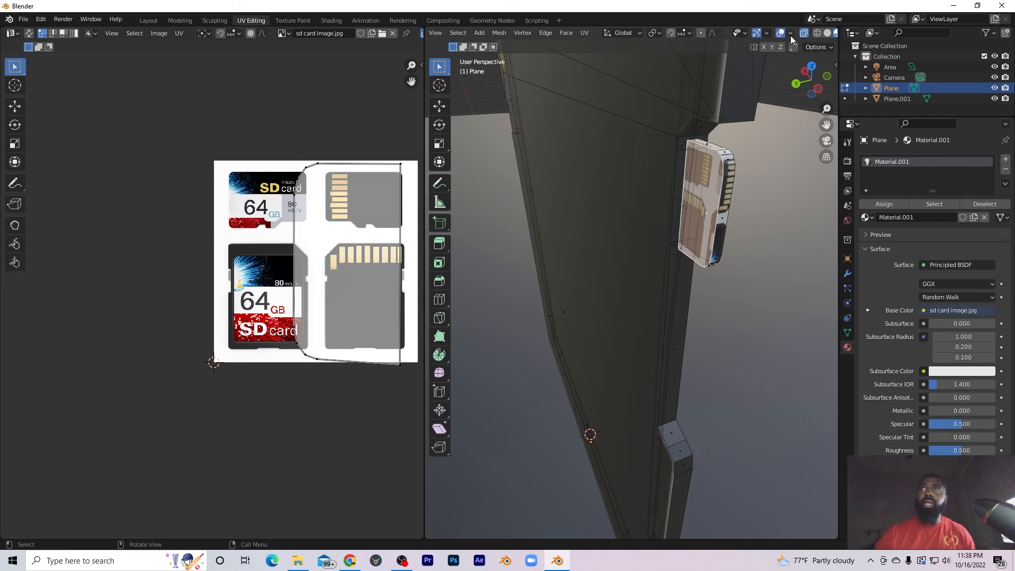
{"action": "left_click", "coordinate": [803, 34]}
{"action": "middle_click_drag", "start_coordinate": [711, 164], "coordinate": [610, 151]}
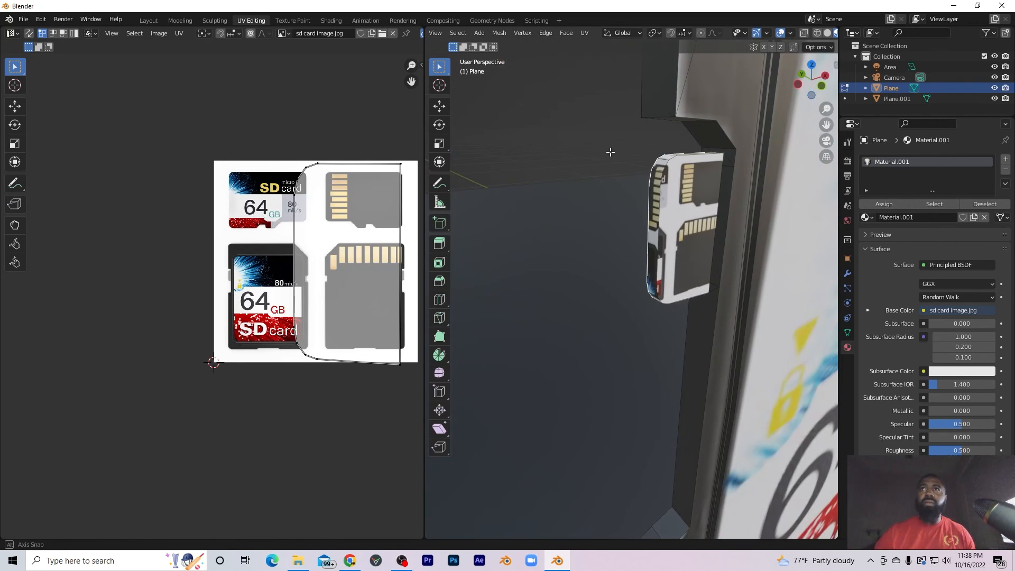
Select only the large front face of the lock-switch tab, leaving its thin rim faces unselected.
{"action": "left_click", "coordinate": [680, 189]}
{"action": "middle_click_drag", "start_coordinate": [698, 146], "coordinate": [700, 184]}
{"action": "left_click", "coordinate": [700, 184]}
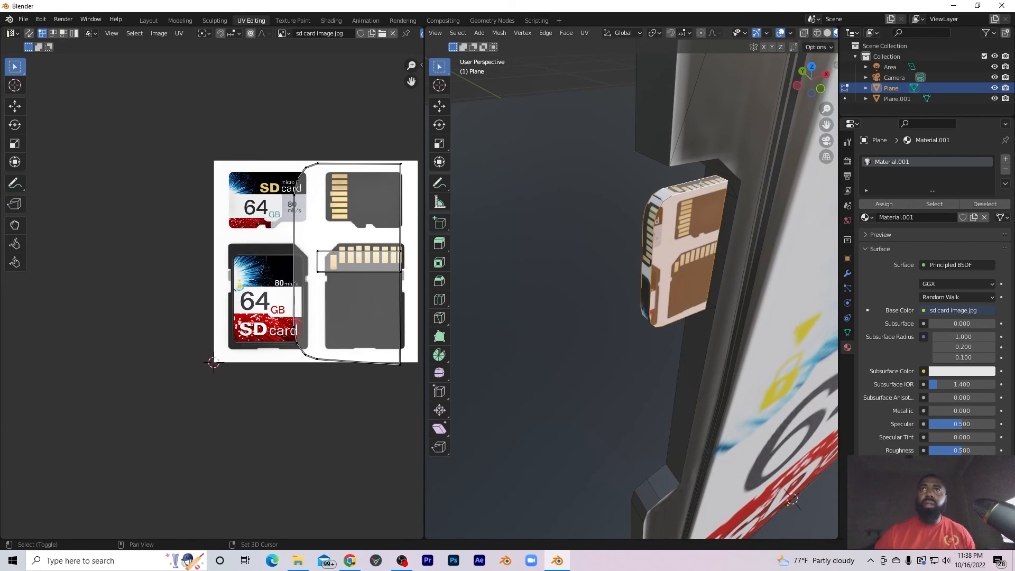
{"action": "left_click", "coordinate": [663, 196], "text": "shift"}
{"action": "left_click", "coordinate": [653, 204], "text": "shift"}
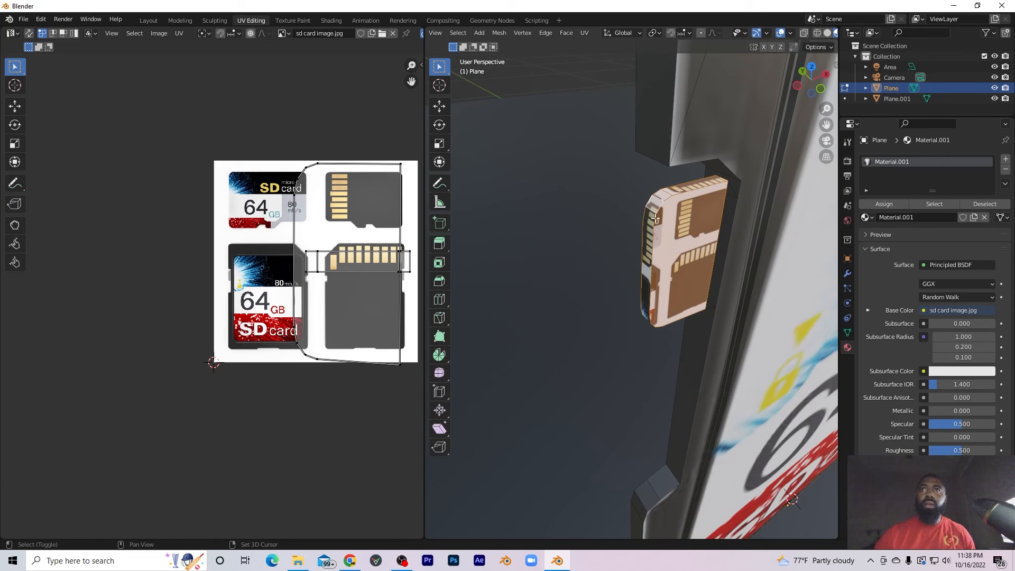
{"action": "left_click", "coordinate": [658, 219]}
Select all UVs of the tab's front face and scale them down to about 0.13.
{"action": "scroll", "coordinate": [351, 265], "scroll_direction": "down", "scroll_amount": 2}
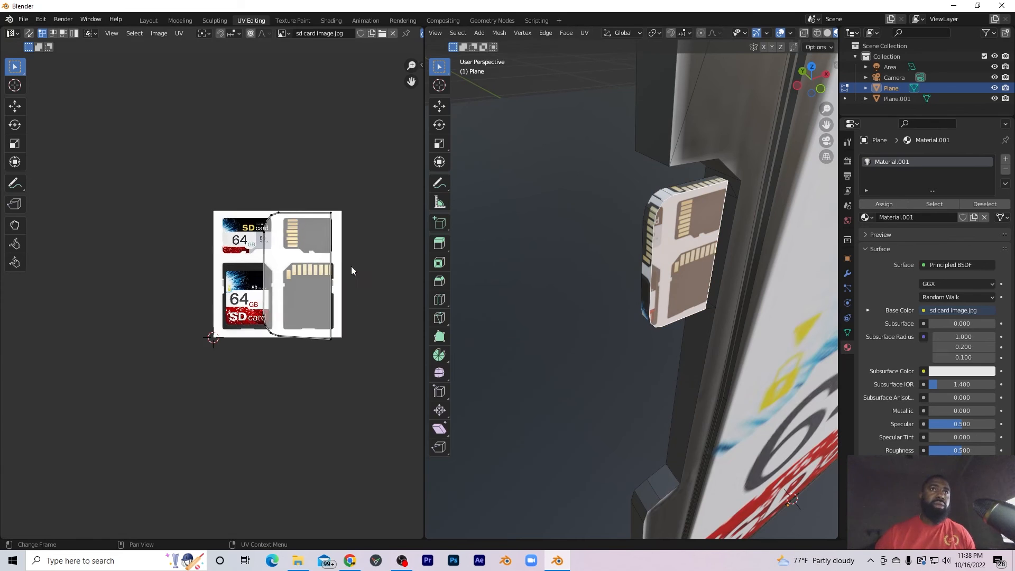
{"action": "scroll", "coordinate": [350, 262], "scroll_direction": "up", "scroll_amount": 3}
{"action": "key", "text": "a"}
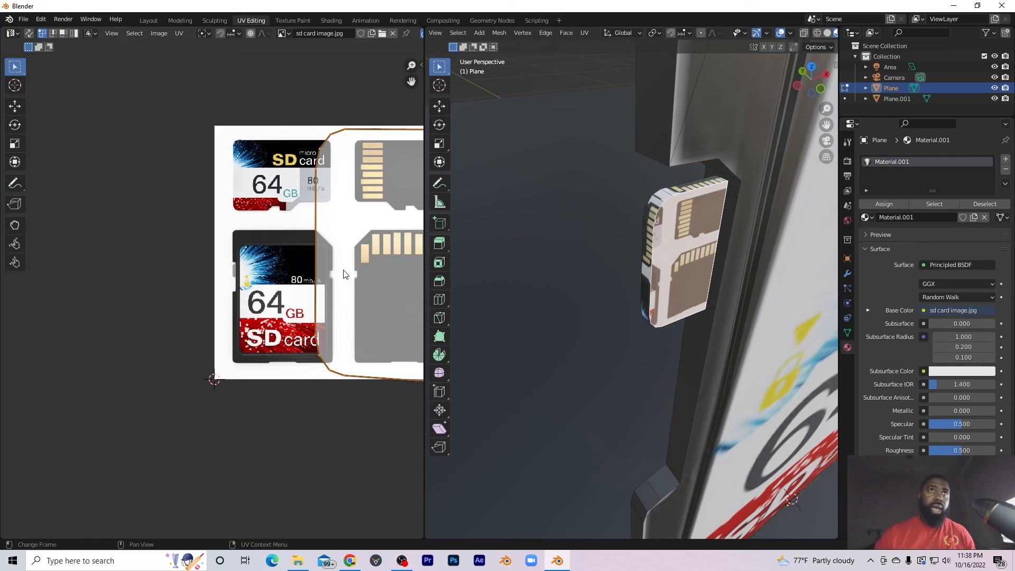
{"action": "scroll", "coordinate": [344, 273], "scroll_direction": "down", "scroll_amount": 2}
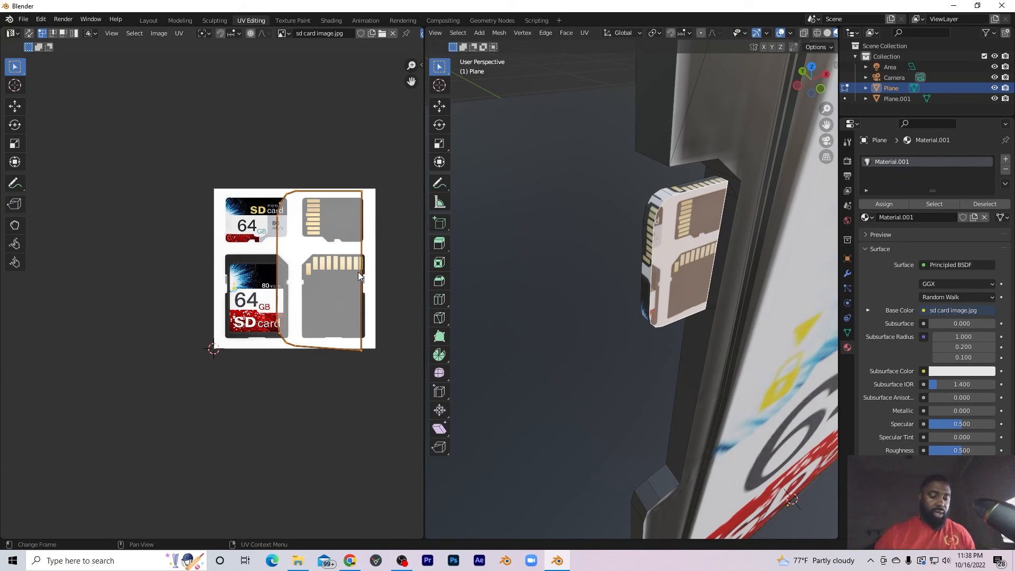
{"action": "key", "text": "s"}
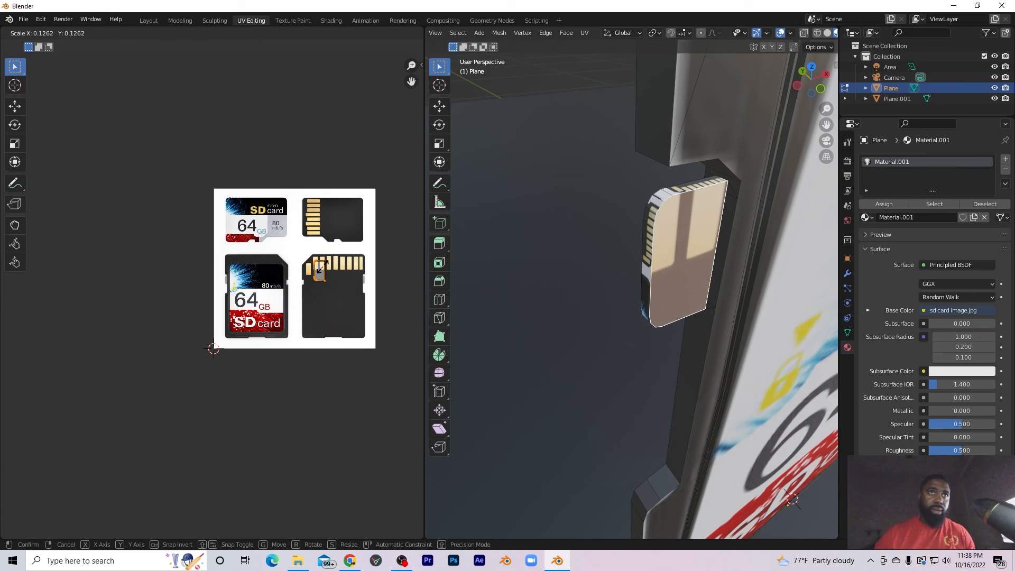
{"action": "left_click", "coordinate": [323, 266]}
Move the front-face UVs onto the left edge of the front SD card, beside the lock symbol in the reference image.
{"action": "scroll", "coordinate": [320, 269], "scroll_direction": "up", "scroll_amount": 4}
{"action": "scroll", "coordinate": [319, 273], "scroll_direction": "down", "scroll_amount": 3}
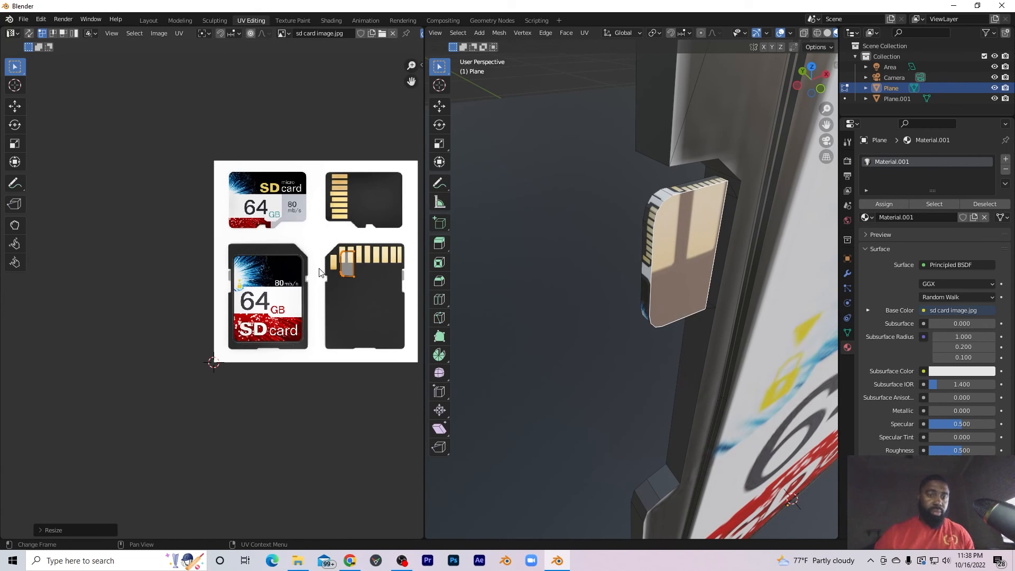
{"action": "key", "text": "g"}
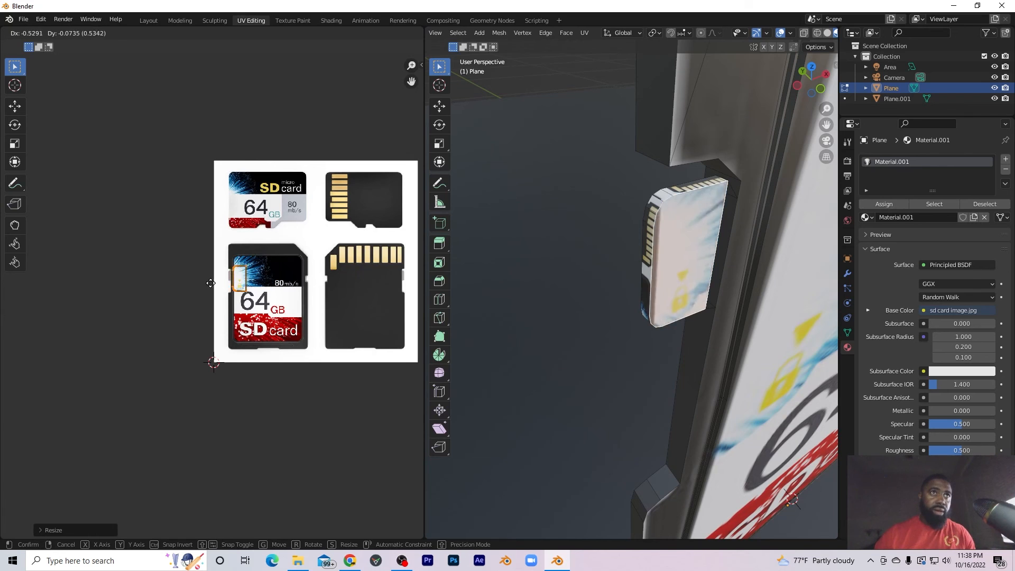
{"action": "left_click", "coordinate": [205, 285]}
Shrink the front-face UVs further and position them over the grey lock switch in the image.
{"action": "scroll", "coordinate": [206, 282], "scroll_direction": "up", "scroll_amount": 8}
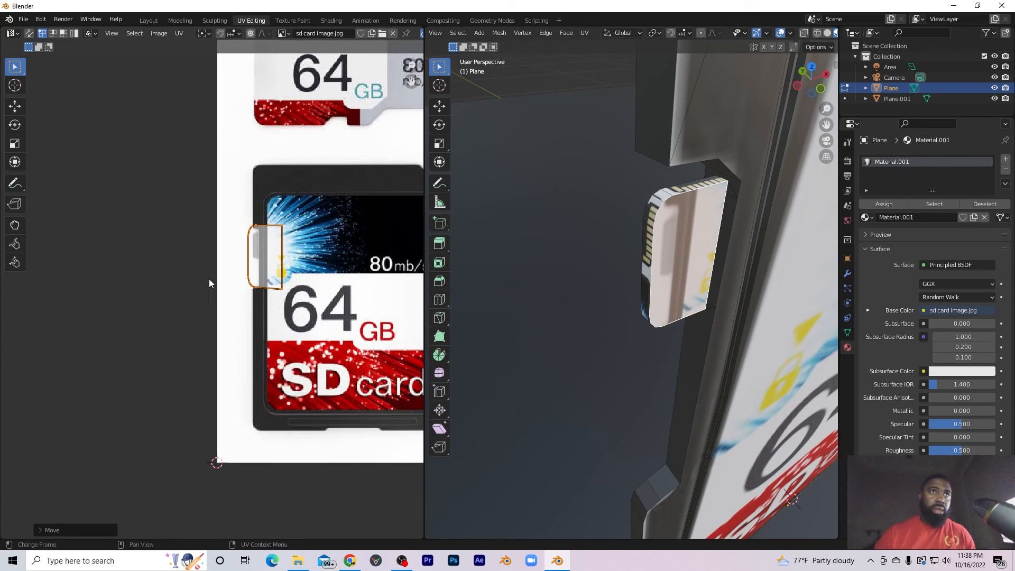
{"action": "key", "text": "s"}
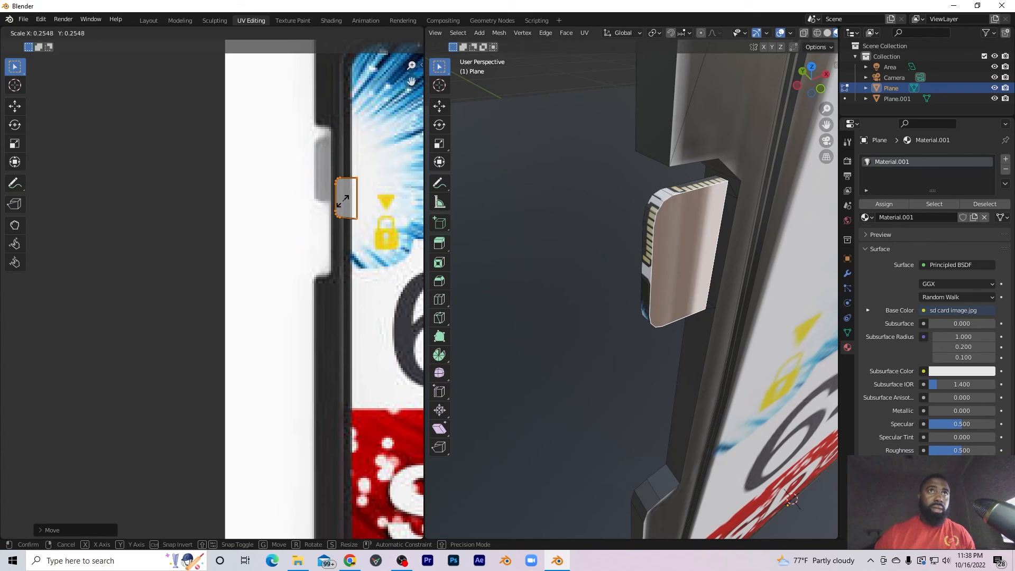
{"action": "left_click", "coordinate": [347, 210]}
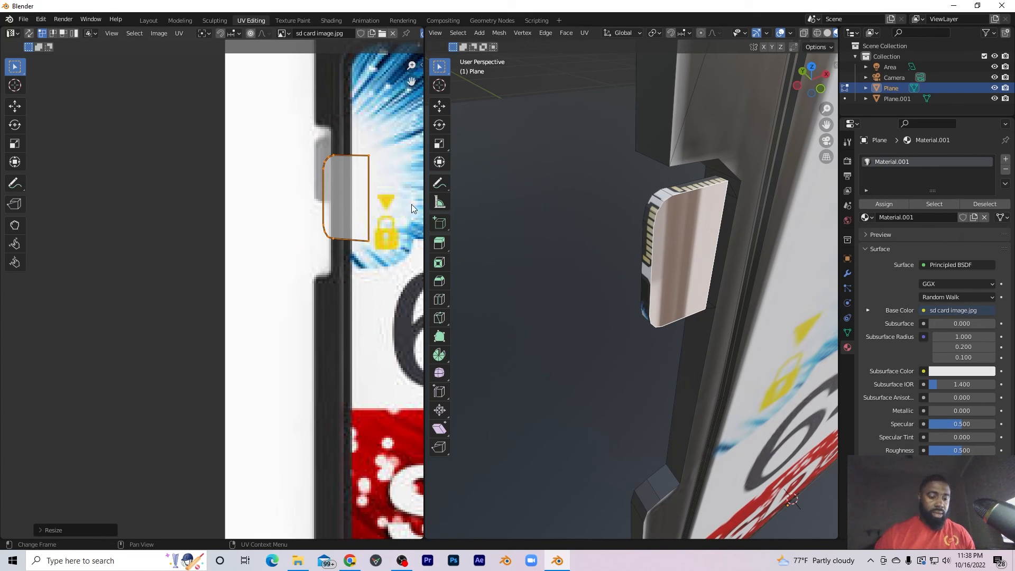
{"action": "key", "text": "s"}
{"action": "left_click", "coordinate": [373, 200]}
{"action": "key", "text": "g"}
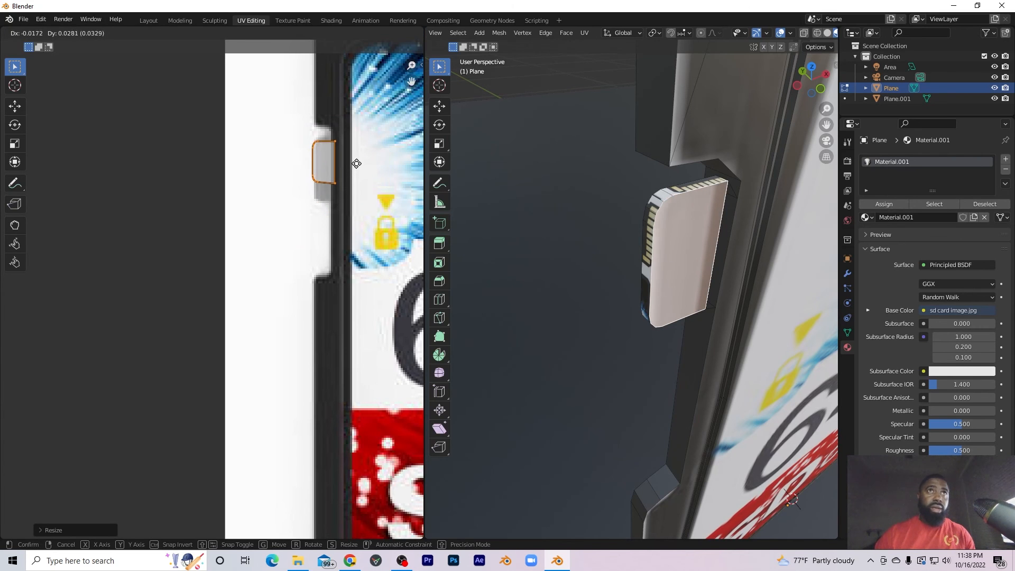
{"action": "left_click", "coordinate": [357, 160]}
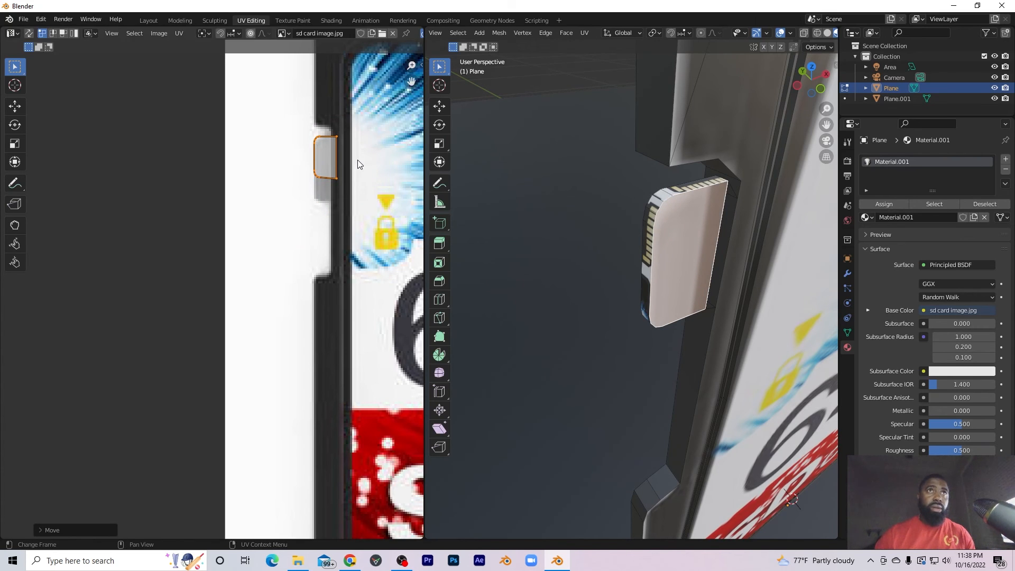
Narrow the front-face UVs along X to the grey lock switch's width and realign them with it.
{"action": "key", "text": "s"}
{"action": "key", "text": "x"}
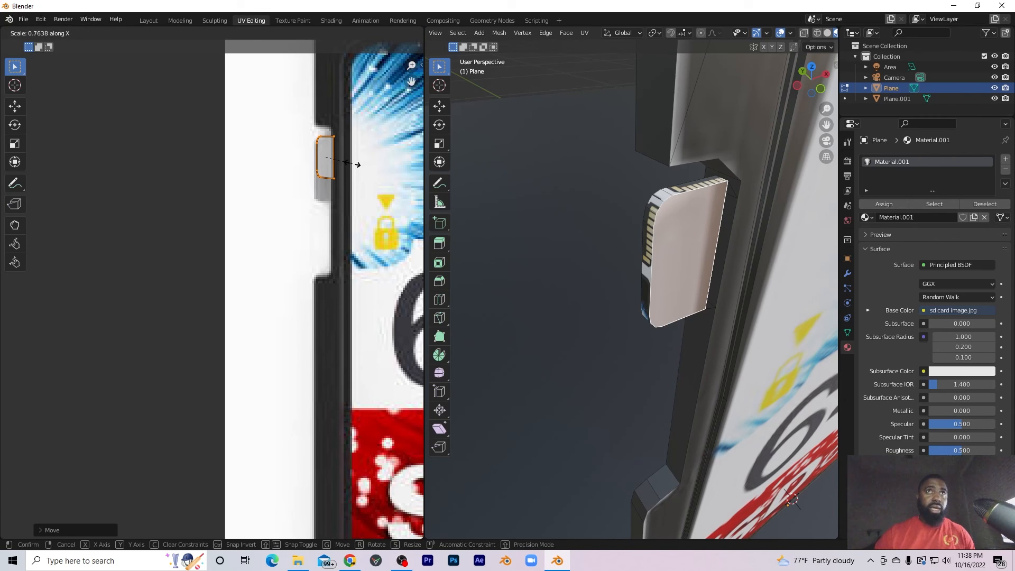
{"action": "left_click", "coordinate": [351, 164]}
{"action": "key", "text": "g"}
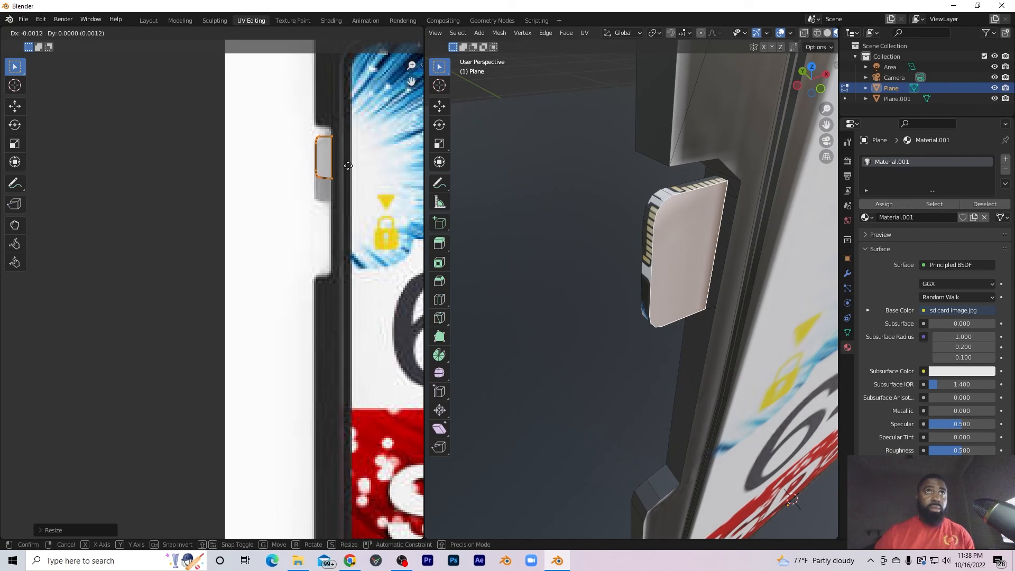
{"action": "left_click", "coordinate": [349, 170]}
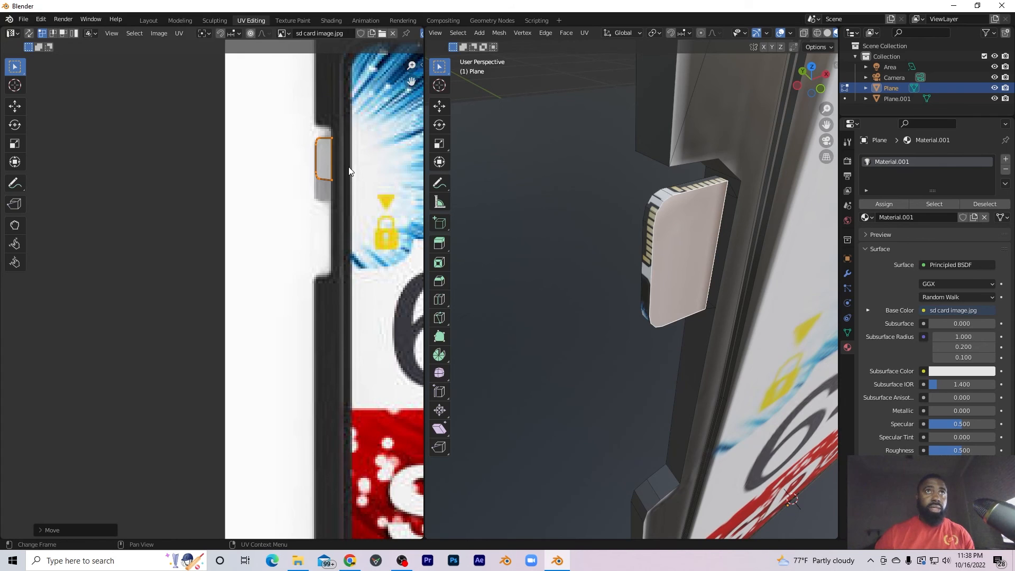
Stretch the front-face UVs vertically and shift them slightly down to fit within the grey lock switch.
{"action": "key", "text": "s"}
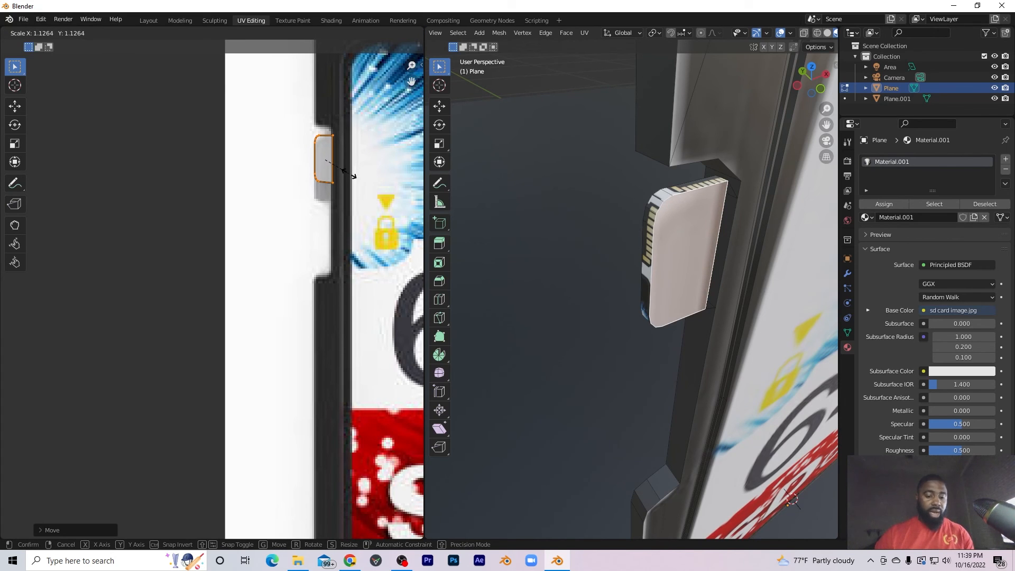
{"action": "left_click", "coordinate": [349, 188]}
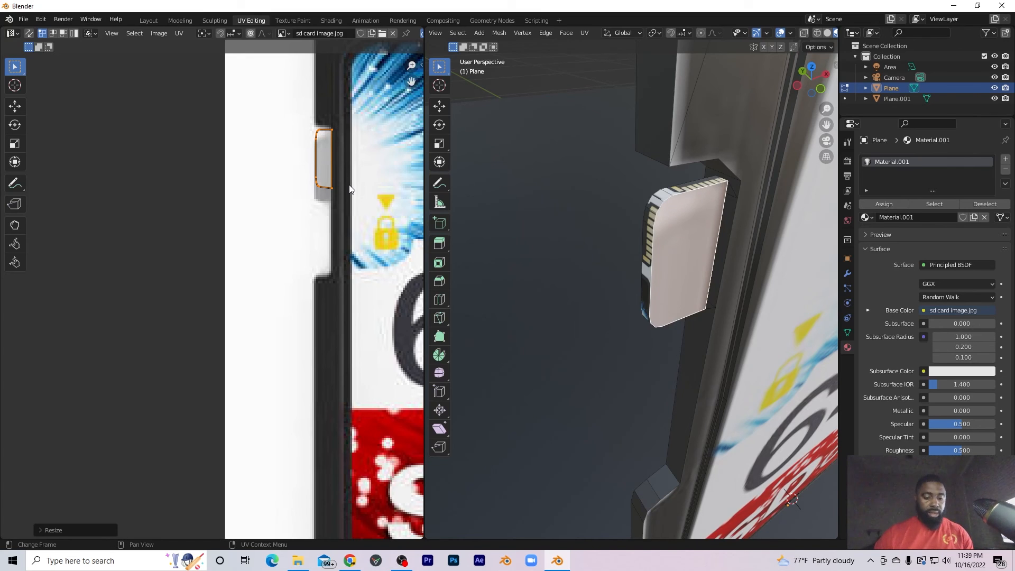
{"action": "key", "text": "g"}
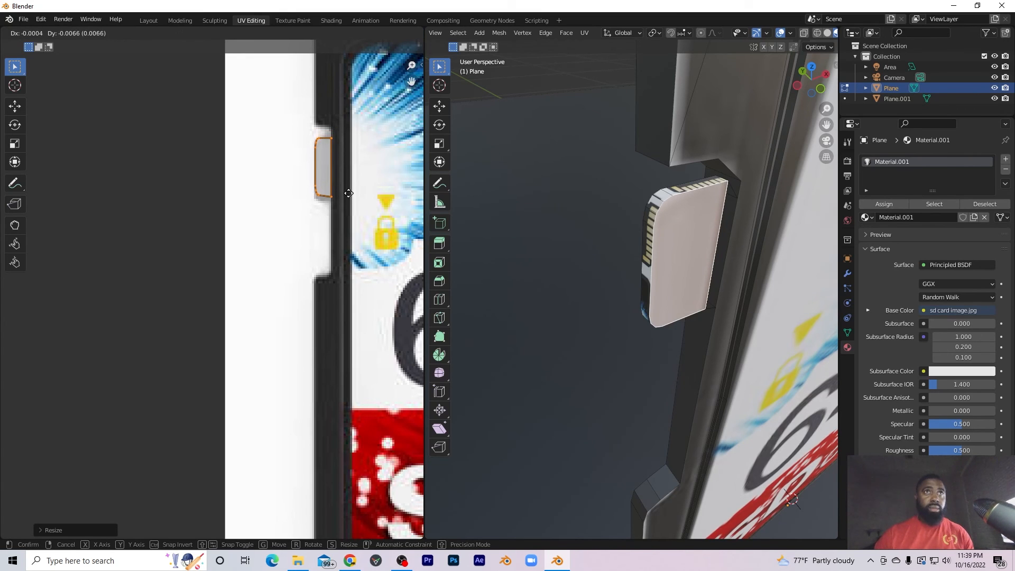
{"action": "left_click", "coordinate": [349, 196]}
Select the tab's large back face, scale its UVs down to a small patch, and move them to the image's lock-switch area.
{"action": "middle_click_drag", "start_coordinate": [575, 240], "coordinate": [730, 179]}
{"action": "left_click", "coordinate": [724, 181]}
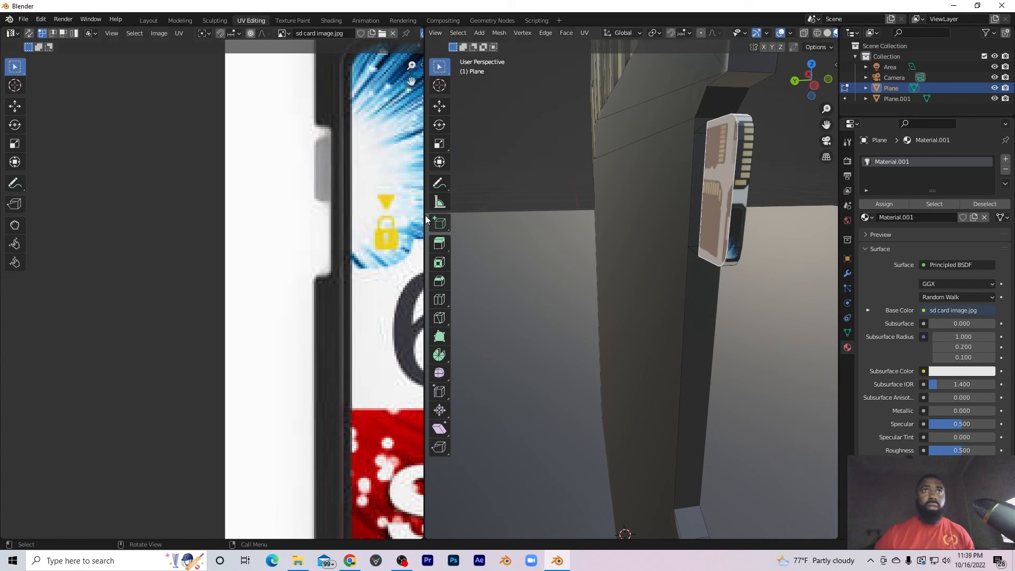
{"action": "scroll", "coordinate": [364, 226], "scroll_direction": "down", "scroll_amount": 10}
{"action": "key", "text": "a"}
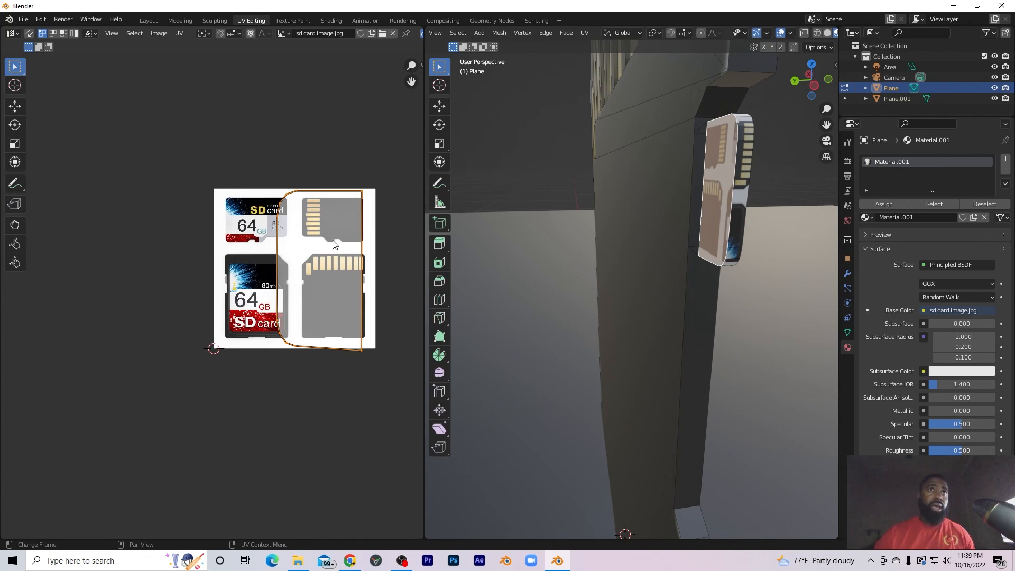
{"action": "key", "text": "s"}
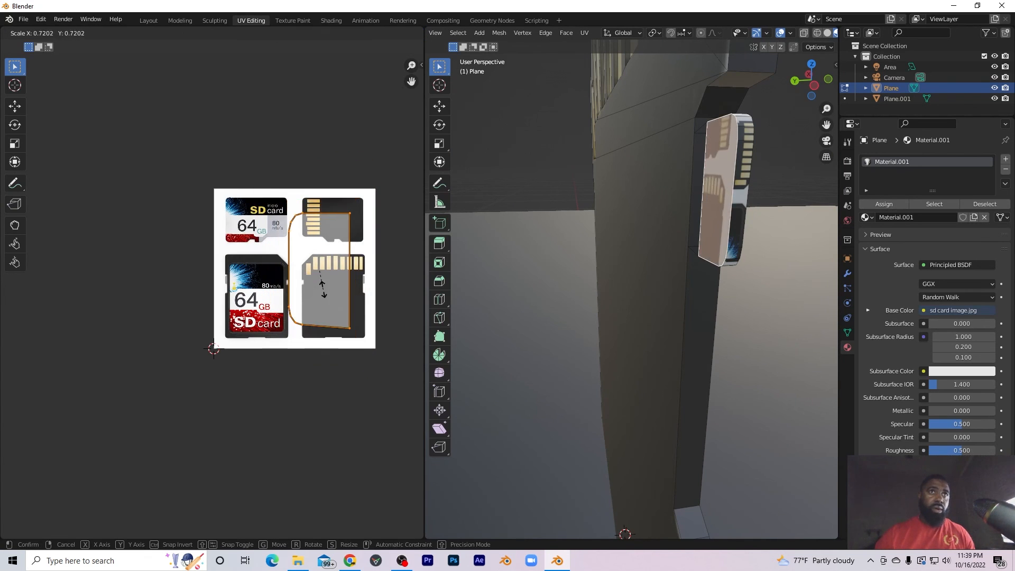
{"action": "left_click", "coordinate": [321, 270]}
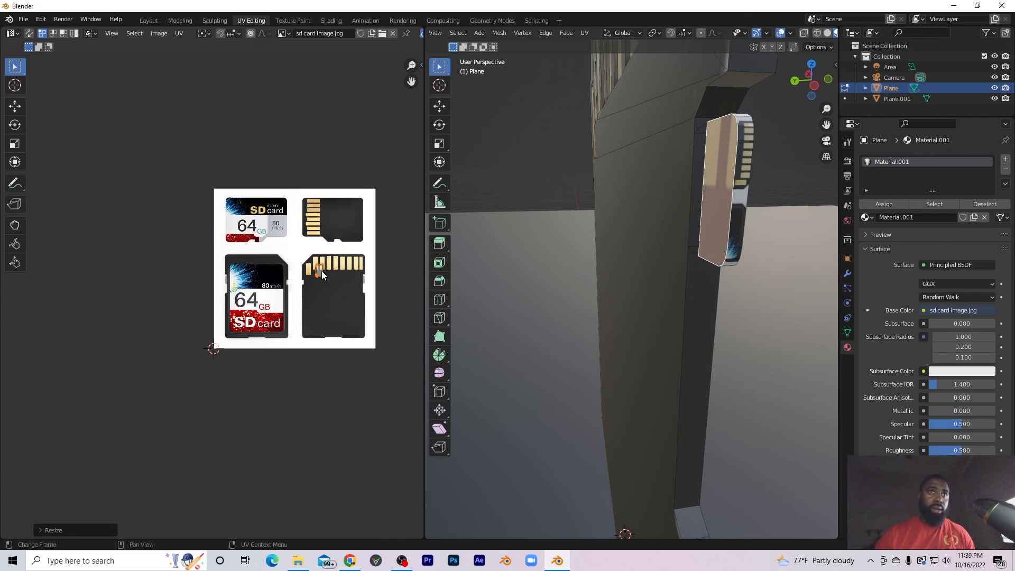
{"action": "key", "text": "g"}
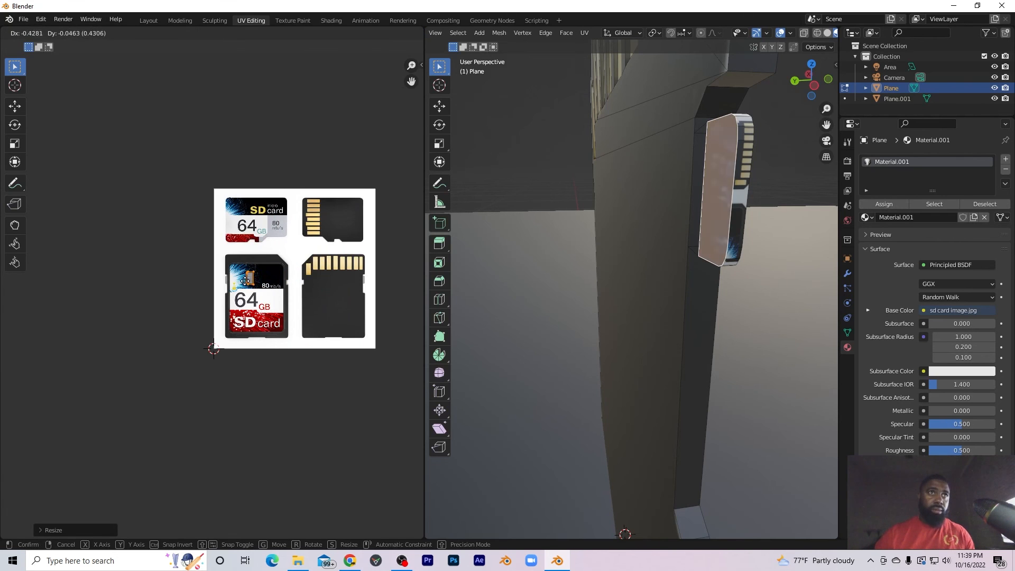
{"action": "left_click", "coordinate": [227, 284]}
Scale the back-face UVs to about 0.66 and move them up and left against the grey lock switch.
{"action": "scroll", "coordinate": [236, 286], "scroll_direction": "up", "scroll_amount": 6}
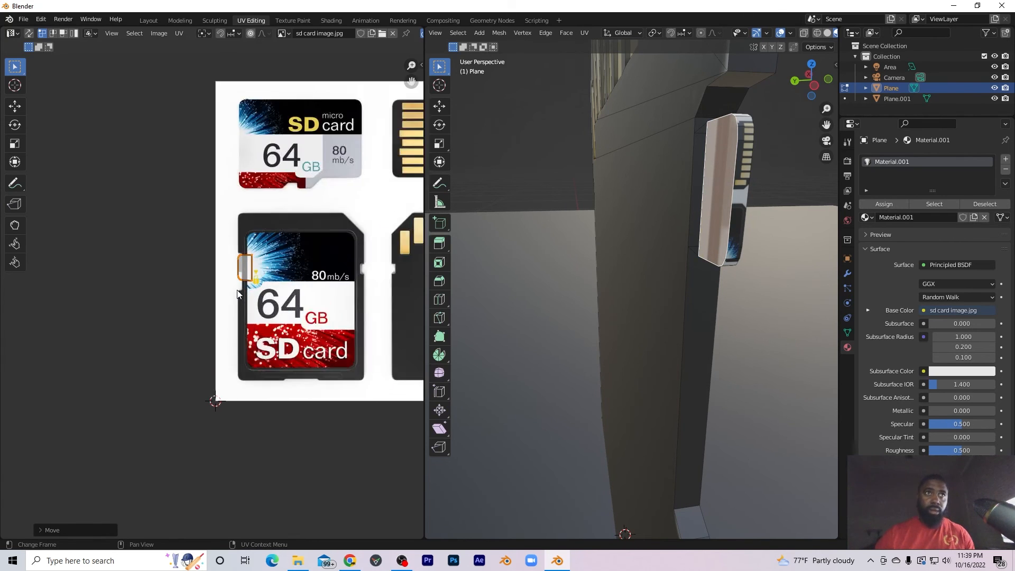
{"action": "scroll", "coordinate": [236, 285], "scroll_direction": "up", "scroll_amount": 3}
{"action": "middle_click_drag", "start_coordinate": [320, 259], "coordinate": [132, 384]}
{"action": "key", "text": "s"}
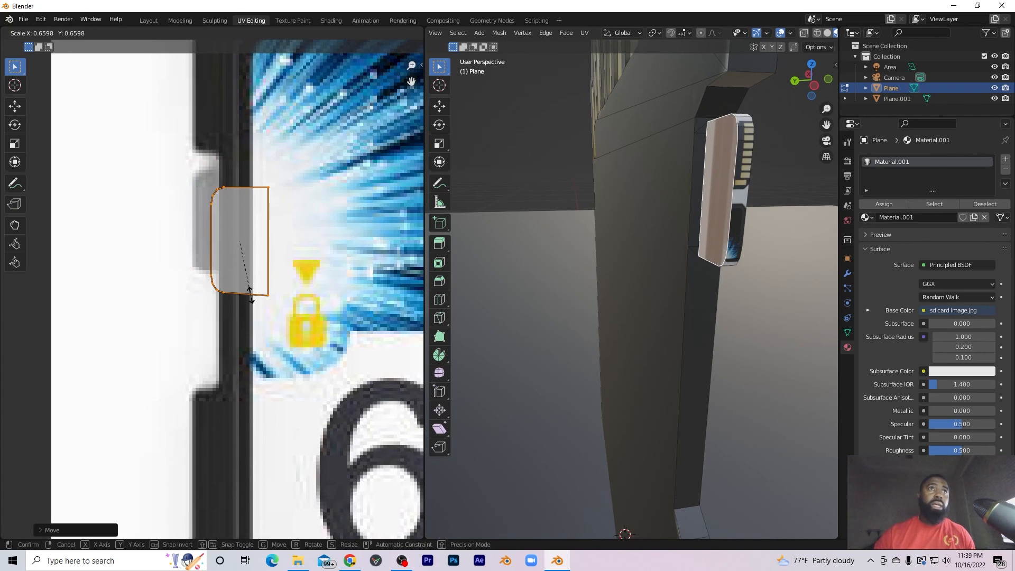
{"action": "left_click", "coordinate": [251, 299]}
{"action": "key", "text": "g"}
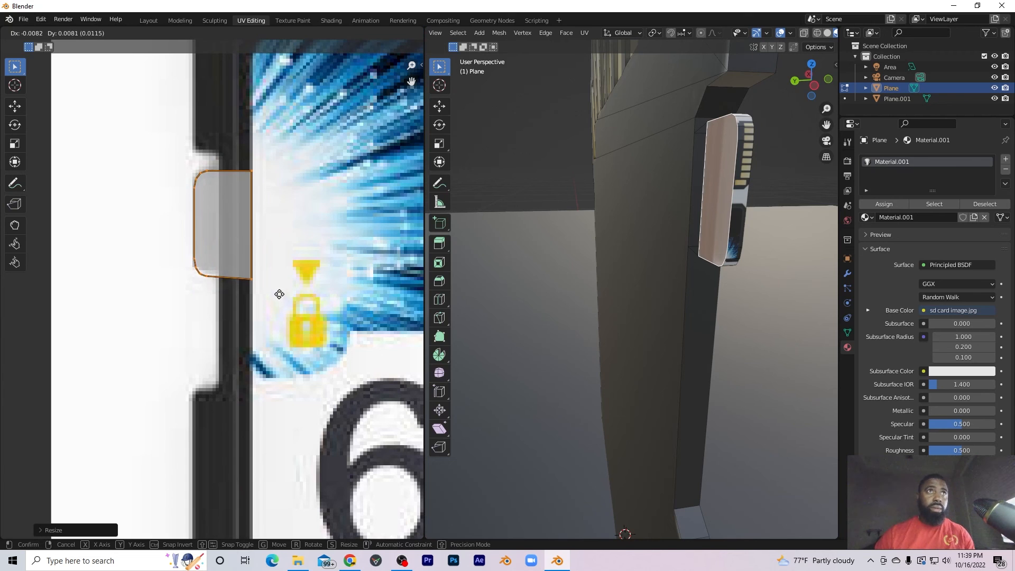
{"action": "left_click", "coordinate": [280, 292]}
Narrow the back-face UVs along X to about 0.50 and move them onto the image's grey lock switch.
{"action": "key", "text": "s"}
{"action": "key", "text": "x"}
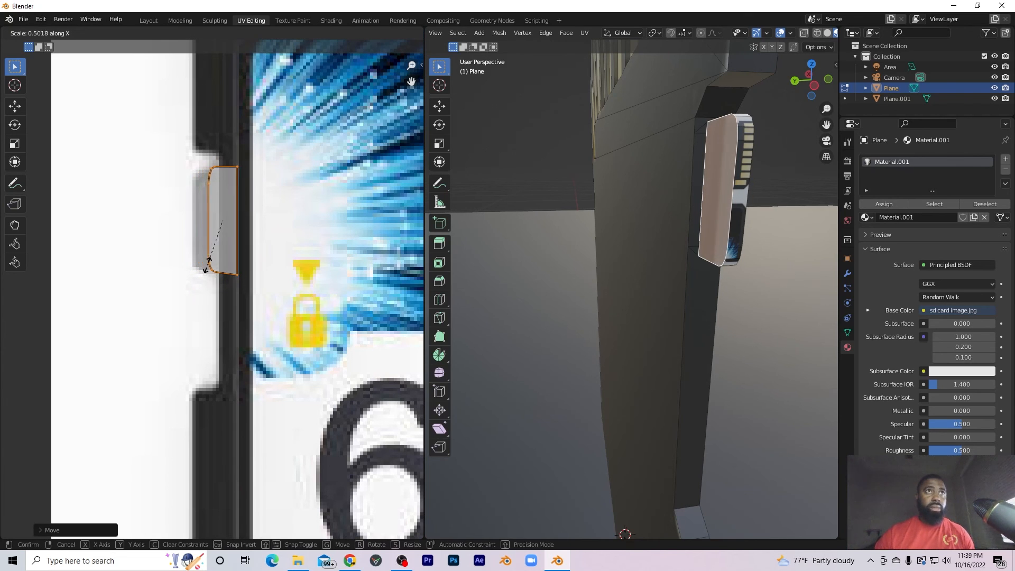
{"action": "left_click", "coordinate": [210, 262]}
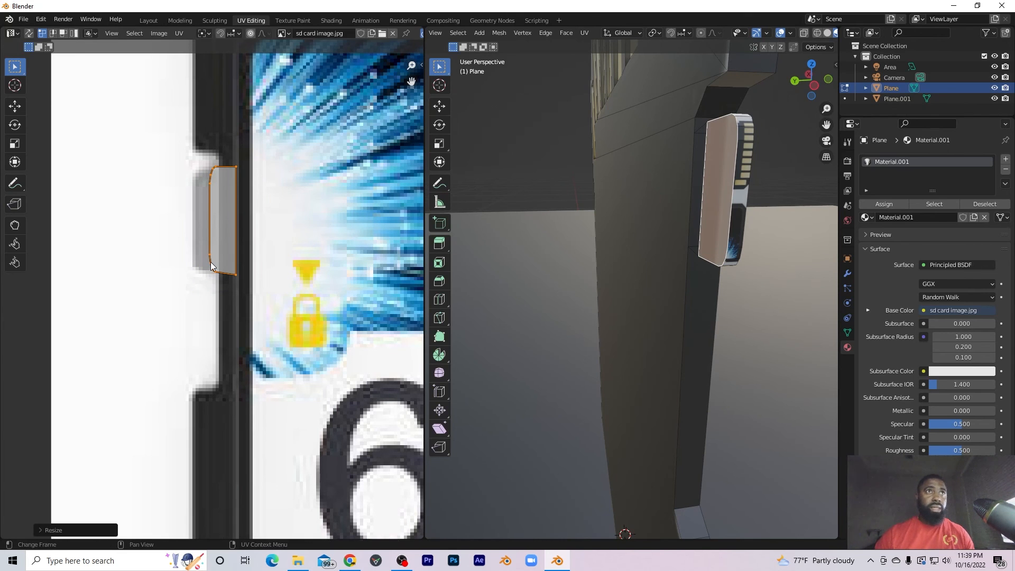
{"action": "key", "text": "g"}
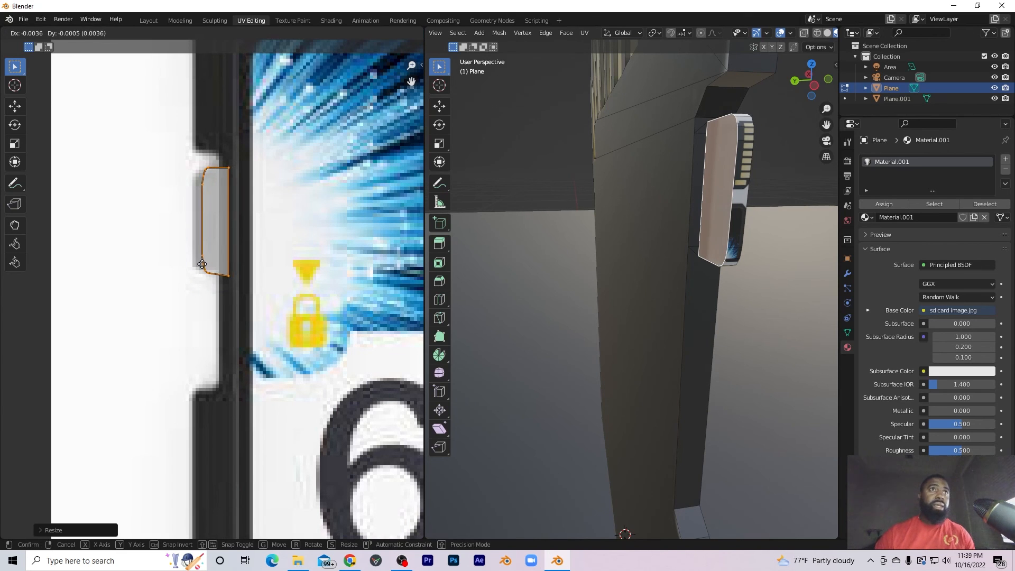
{"action": "left_click", "coordinate": [194, 269]}
Scale the back-face UVs along Y to about 0.91 to match the grey lock switch's height.
{"action": "key", "text": "s"}
{"action": "key", "text": "y"}
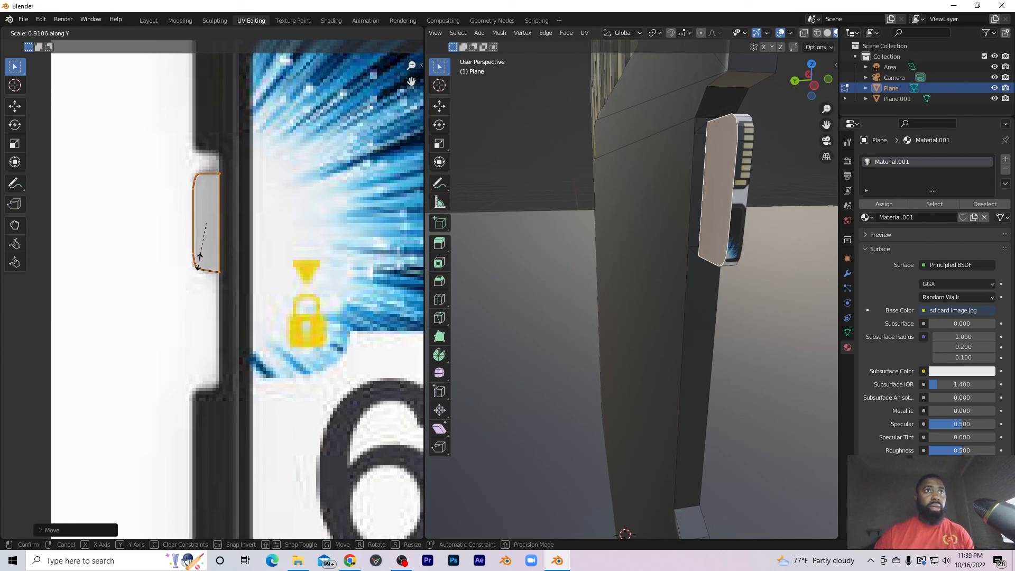
{"action": "left_click", "coordinate": [199, 266]}
Select the strip of thin side faces running around the lock tab's outer edge.
{"action": "middle_click_drag", "start_coordinate": [635, 215], "coordinate": [675, 250]}
{"action": "left_click", "coordinate": [750, 160]}
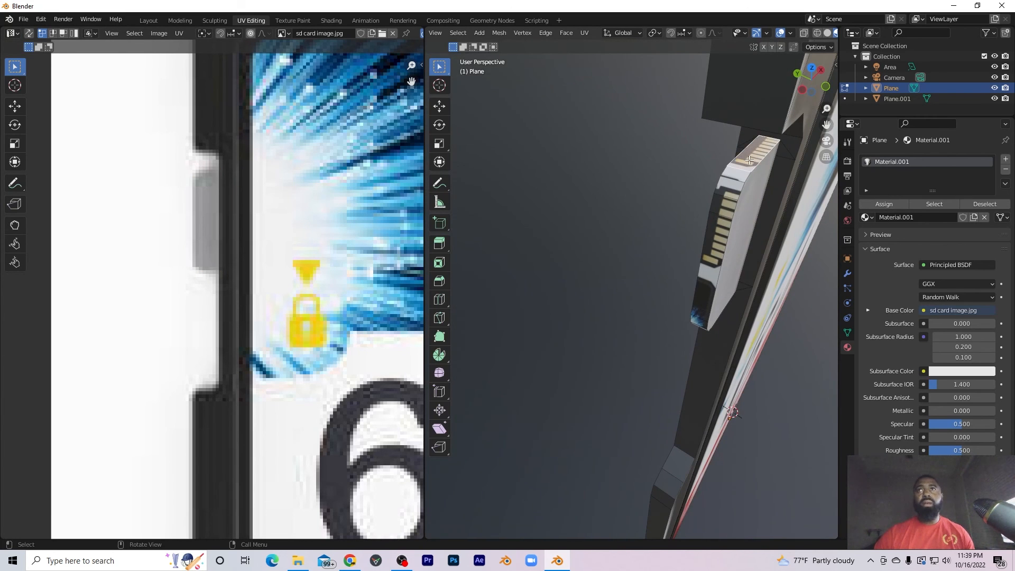
{"action": "left_click", "coordinate": [738, 167], "text": "alt"}
{"action": "key", "text": "ctrl+z"}
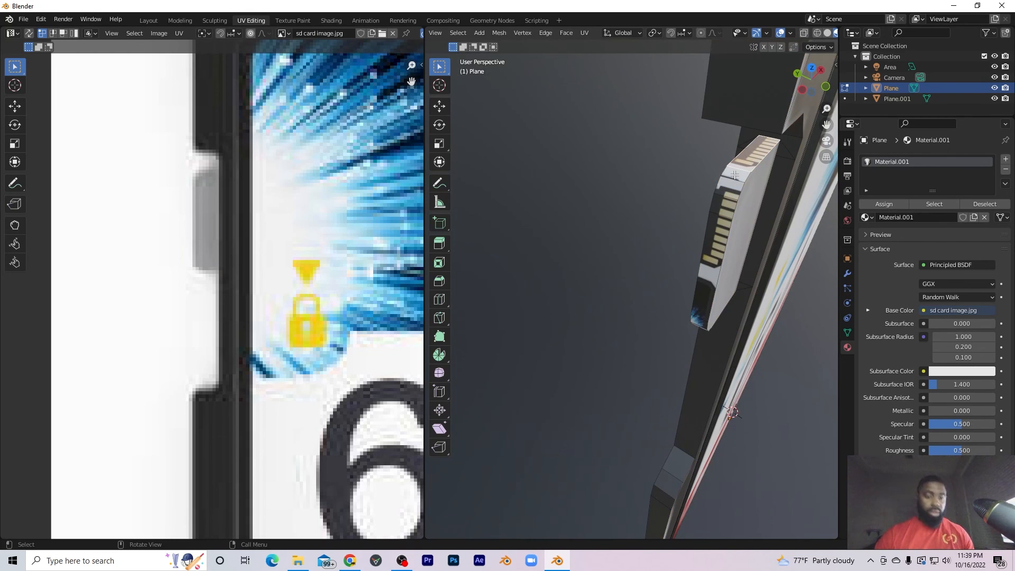
{"action": "left_click", "coordinate": [734, 175], "text": "shift"}
{"action": "left_click", "coordinate": [731, 185], "text": "shift"}
{"action": "left_click", "coordinate": [723, 205], "text": "shift"}
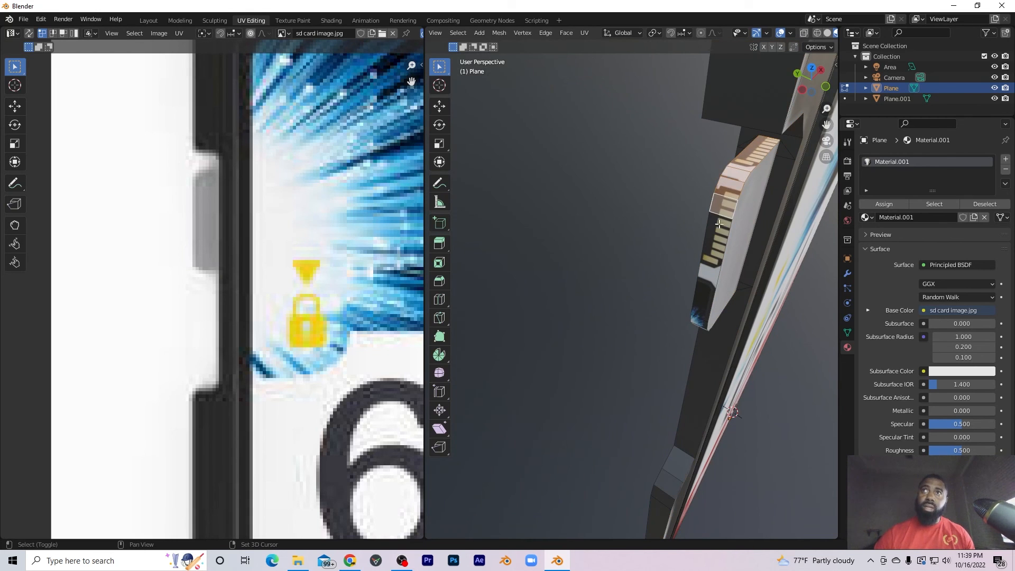
{"action": "left_click", "coordinate": [720, 223], "text": "shift"}
{"action": "mouse_move", "coordinate": [720, 223]}
{"action": "middle_mouse_down"}
{"action": "mouse_move", "coordinate": [716, 259]}
{"action": "mouse_move", "coordinate": [718, 238]}
{"action": "middle_mouse_up"}
{"action": "left_click", "coordinate": [715, 259], "text": "shift"}
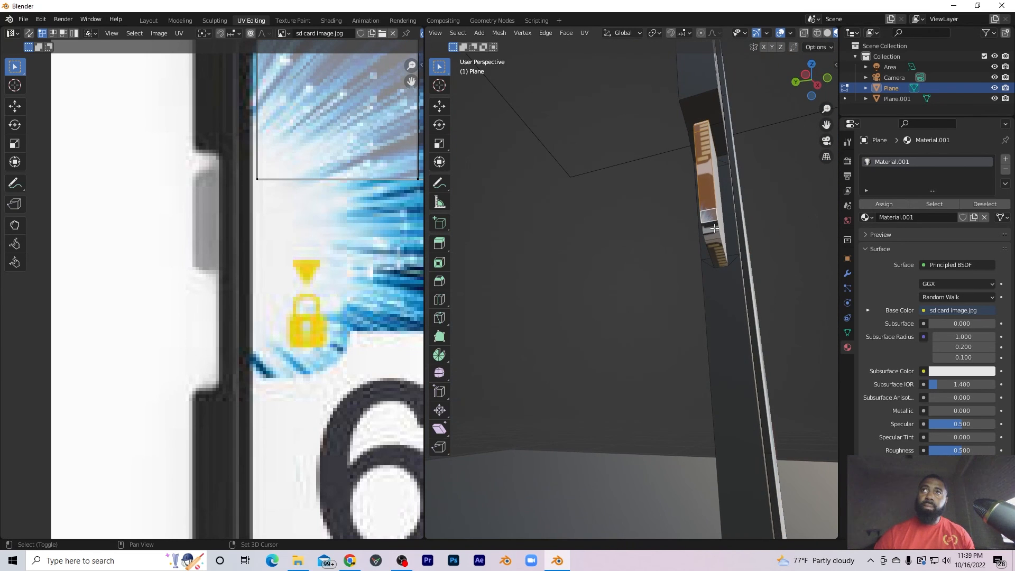
{"action": "left_click", "coordinate": [712, 235], "text": "shift"}
{"action": "middle_click_drag", "start_coordinate": [713, 241], "coordinate": [668, 278]}
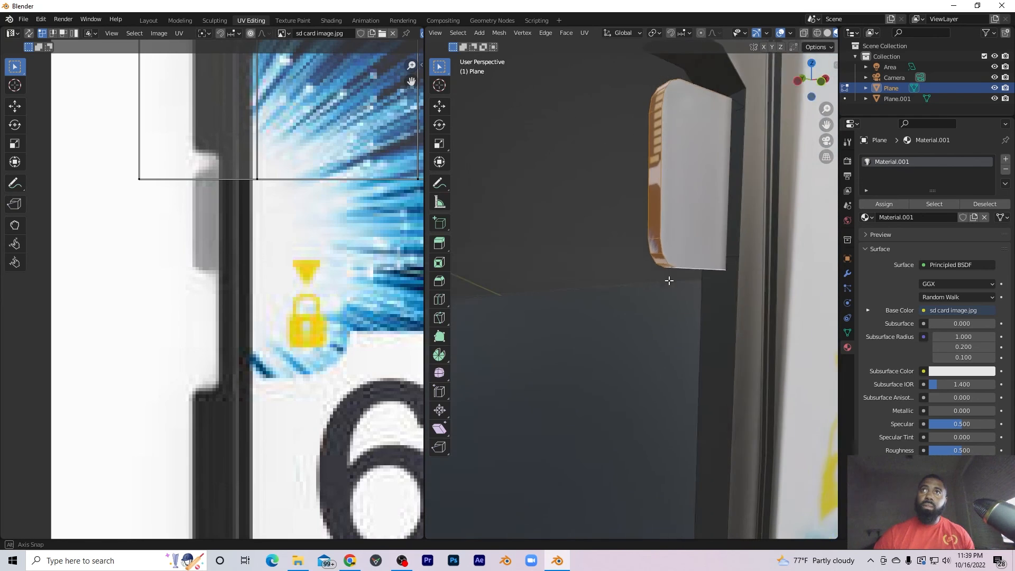
Scale all the edge-strip UVs down to a tiny patch and place them on the plain black area of the card's back image.
{"action": "scroll", "coordinate": [344, 245], "scroll_direction": "down", "scroll_amount": 5}
{"action": "scroll", "coordinate": [343, 249], "scroll_direction": "down", "scroll_amount": 5}
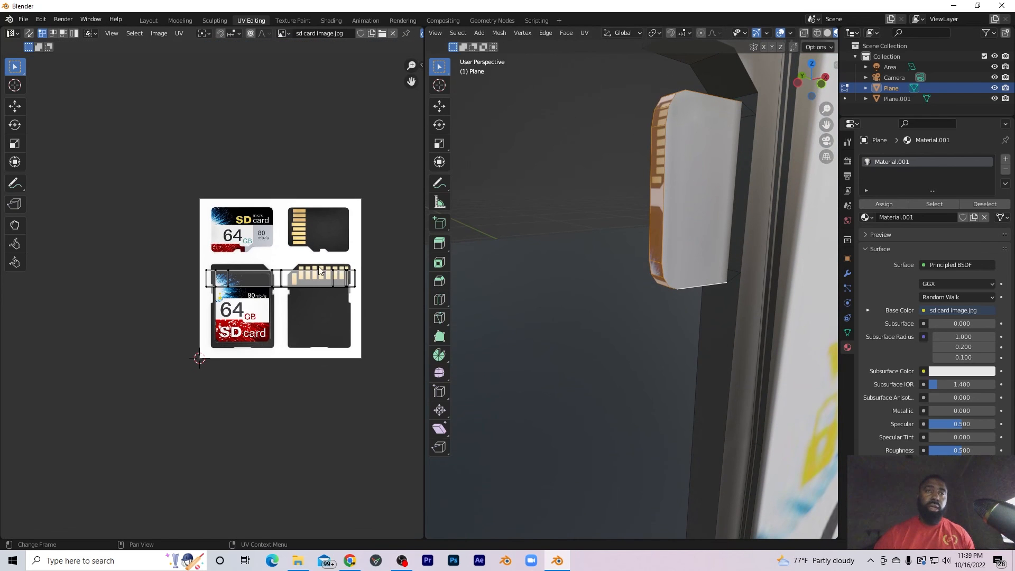
{"action": "key", "text": "a"}
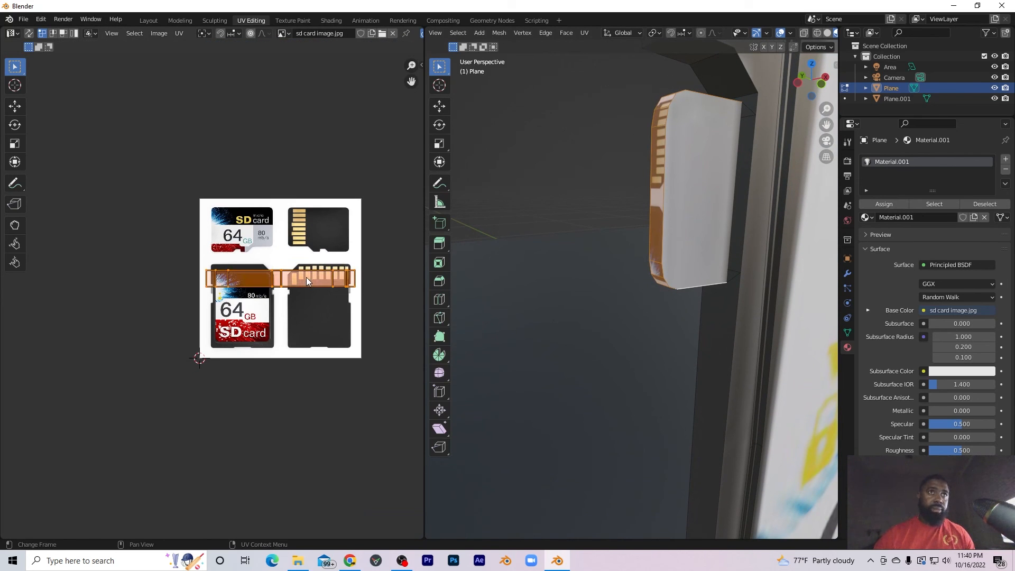
{"action": "key", "text": "s"}
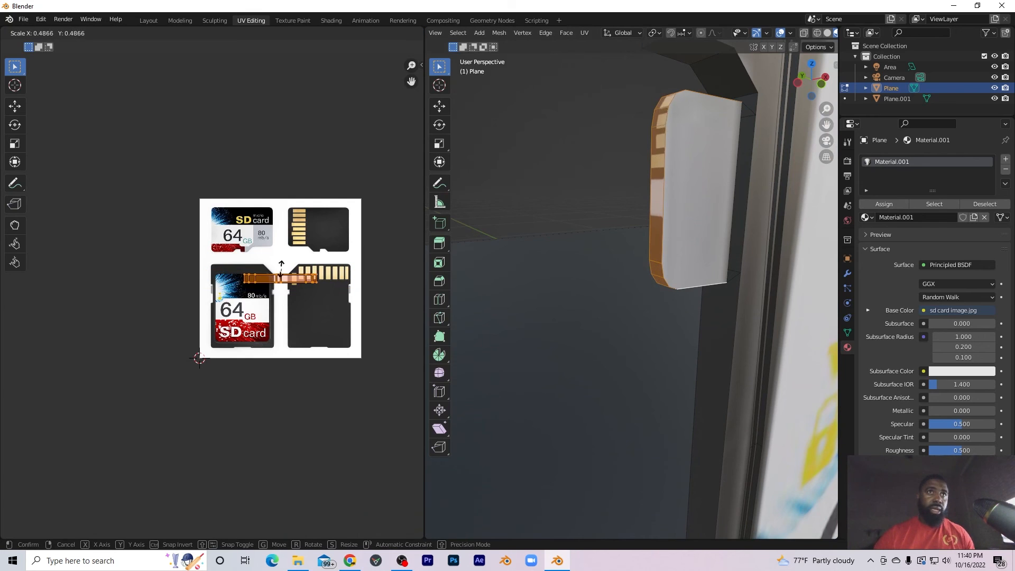
{"action": "left_click", "coordinate": [274, 272]}
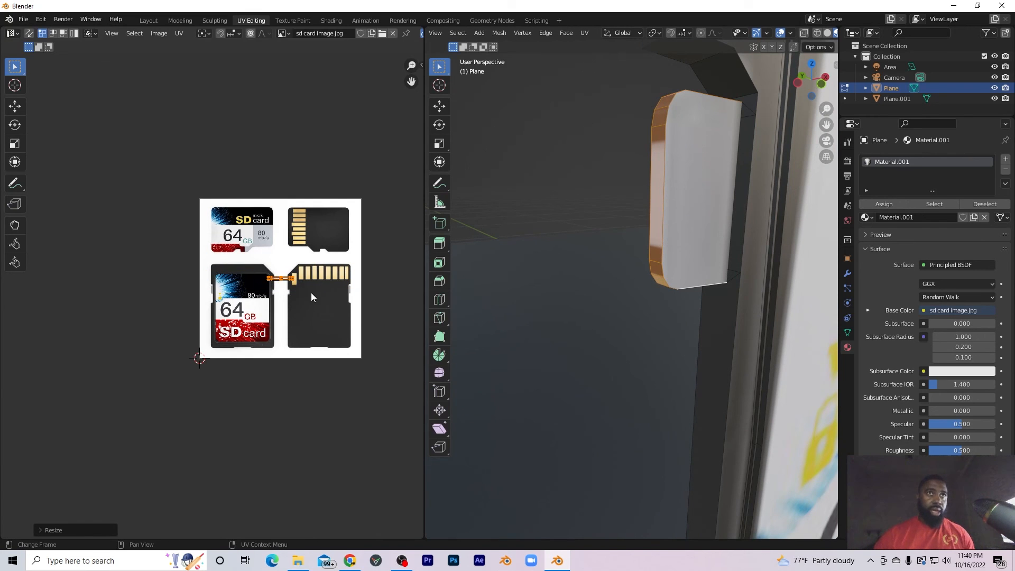
{"action": "key", "text": "g"}
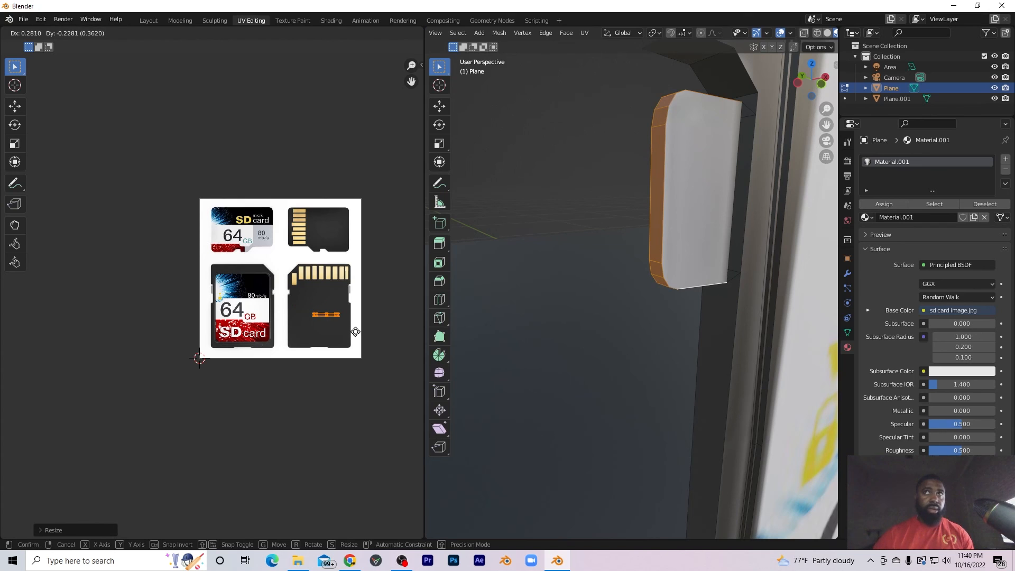
{"action": "left_click", "coordinate": [356, 332]}
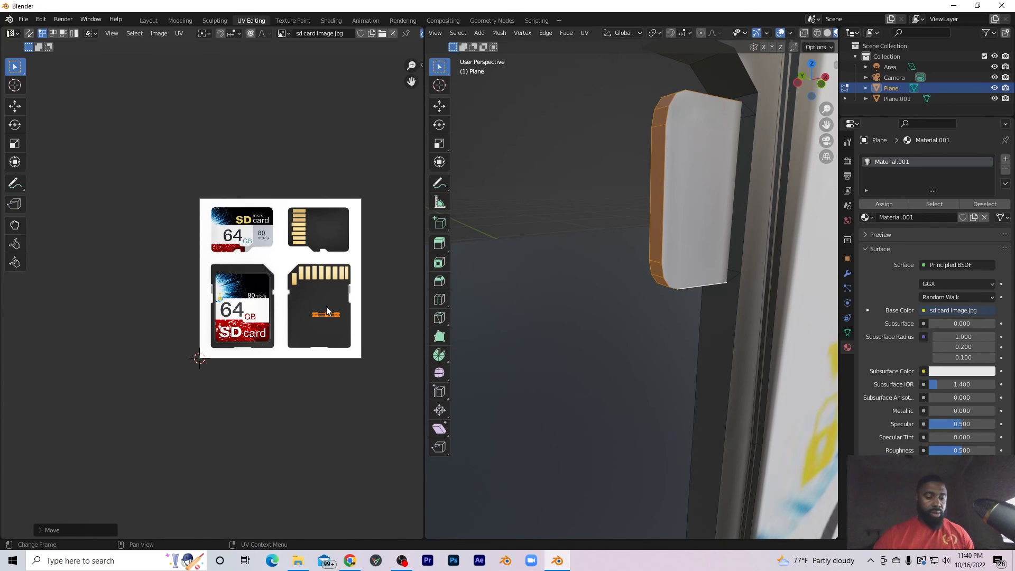
{"action": "key", "text": "s"}
{"action": "left_click", "coordinate": [328, 316]}
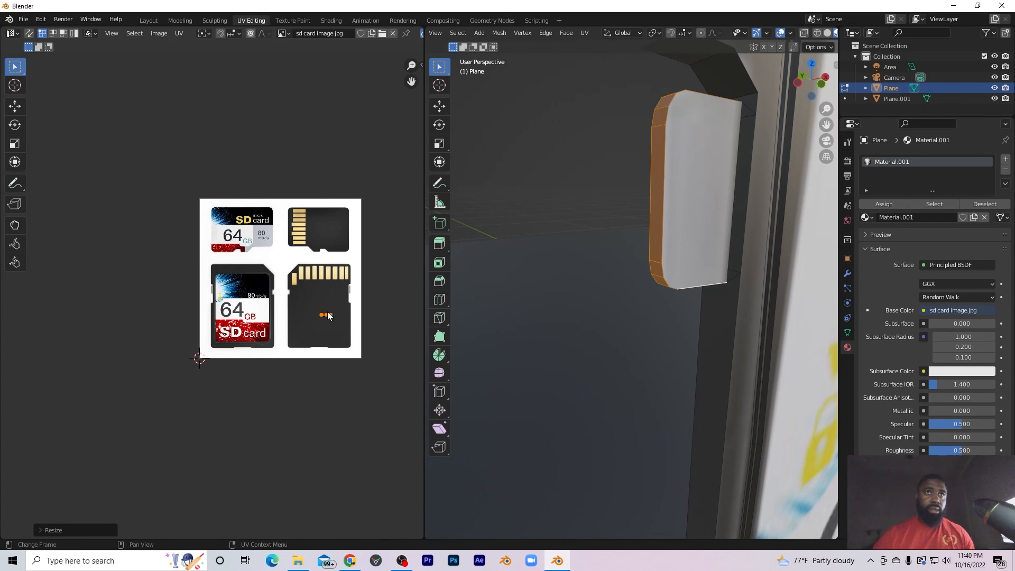
Move the edge-strip UVs over the image's grey lock switch and shrink them to about half size.
{"action": "scroll", "coordinate": [328, 316], "scroll_direction": "up", "scroll_amount": 6}
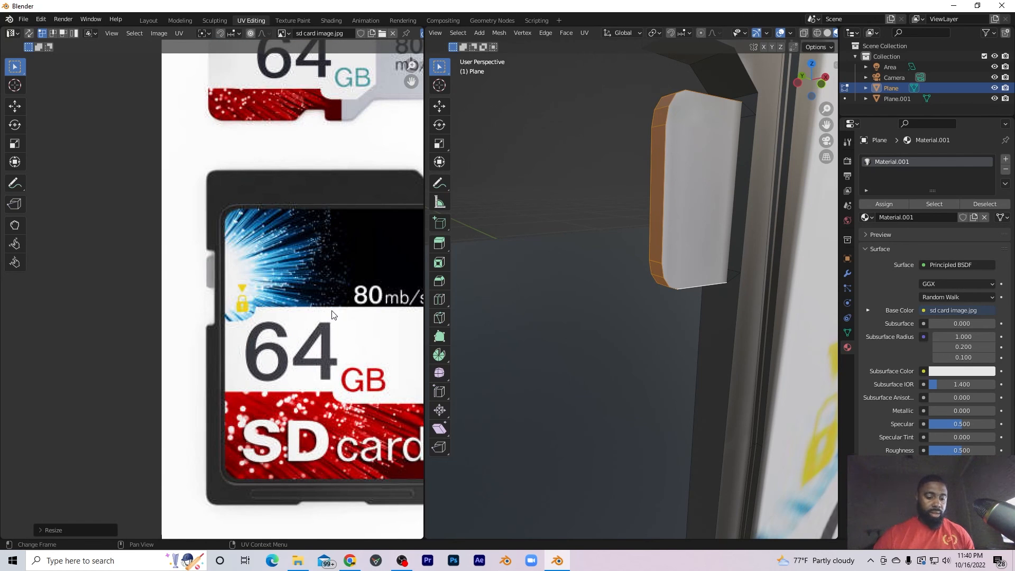
{"action": "key", "text": "g"}
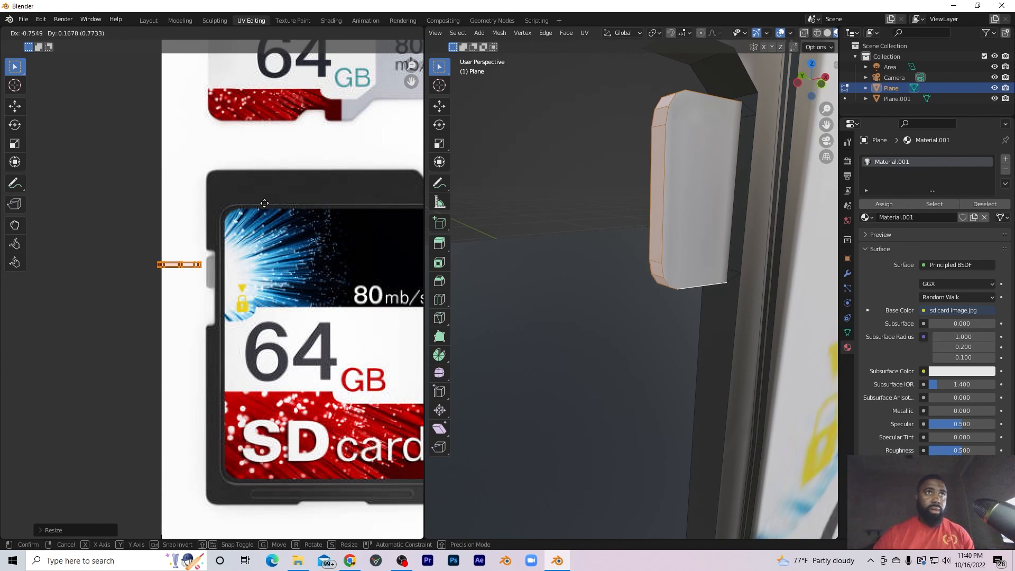
{"action": "left_click", "coordinate": [290, 207]}
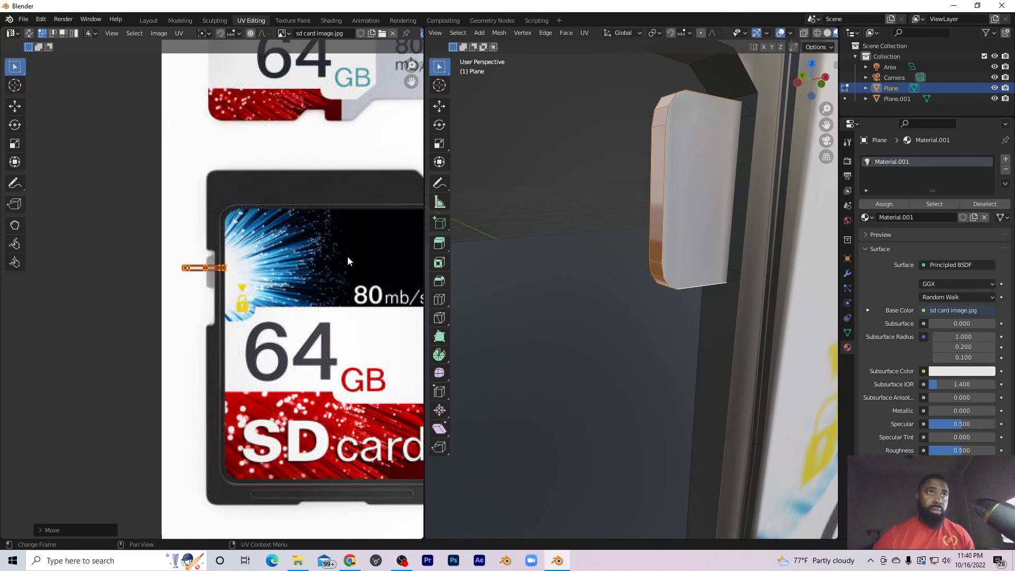
{"action": "key", "text": "s"}
{"action": "left_click", "coordinate": [272, 249]}
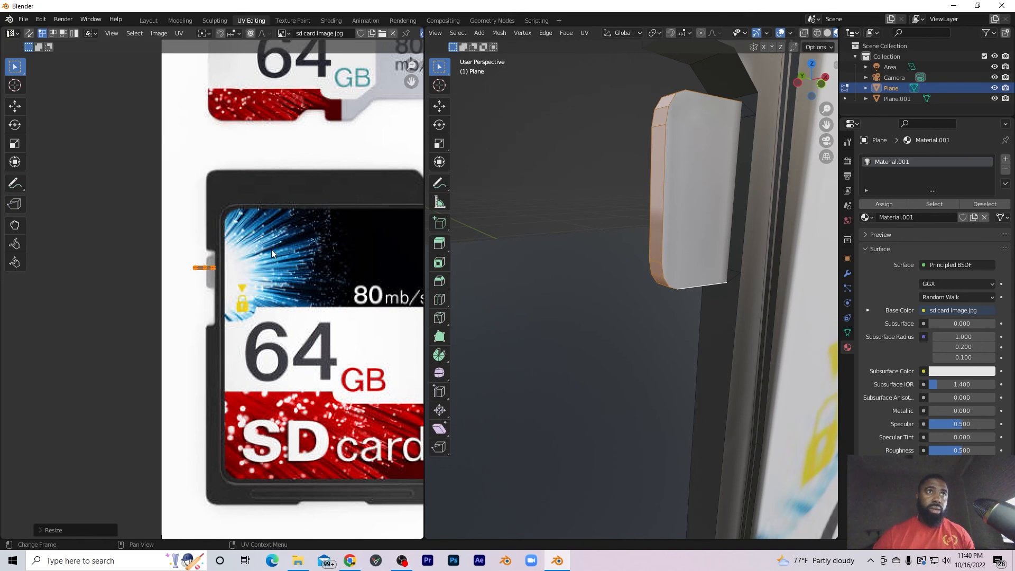
Rotate the edge-strip UVs upright, shift them inside the grey lock switch, and return to Object Mode.
{"action": "key", "text": "r"}
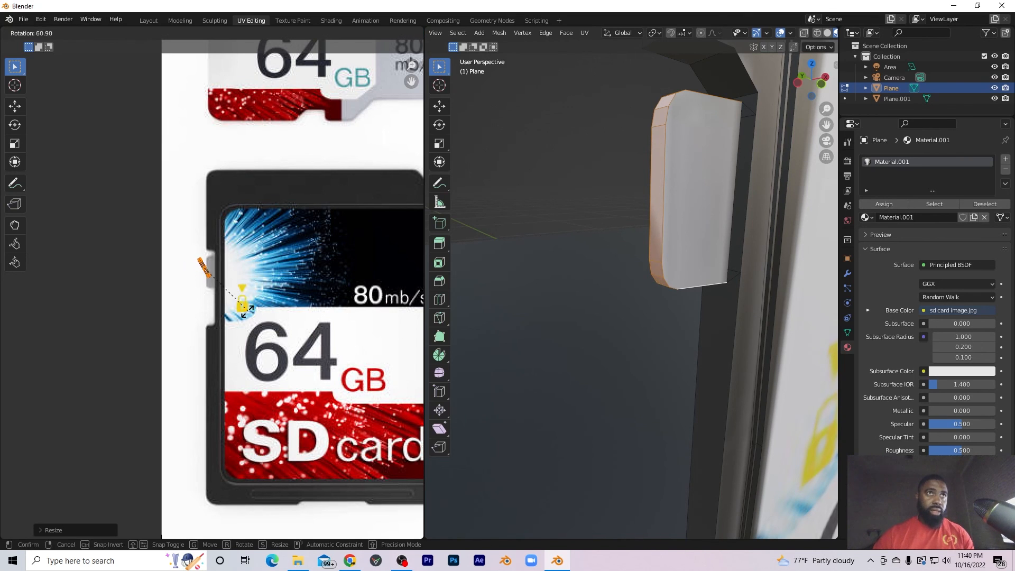
{"action": "left_click", "coordinate": [212, 304]}
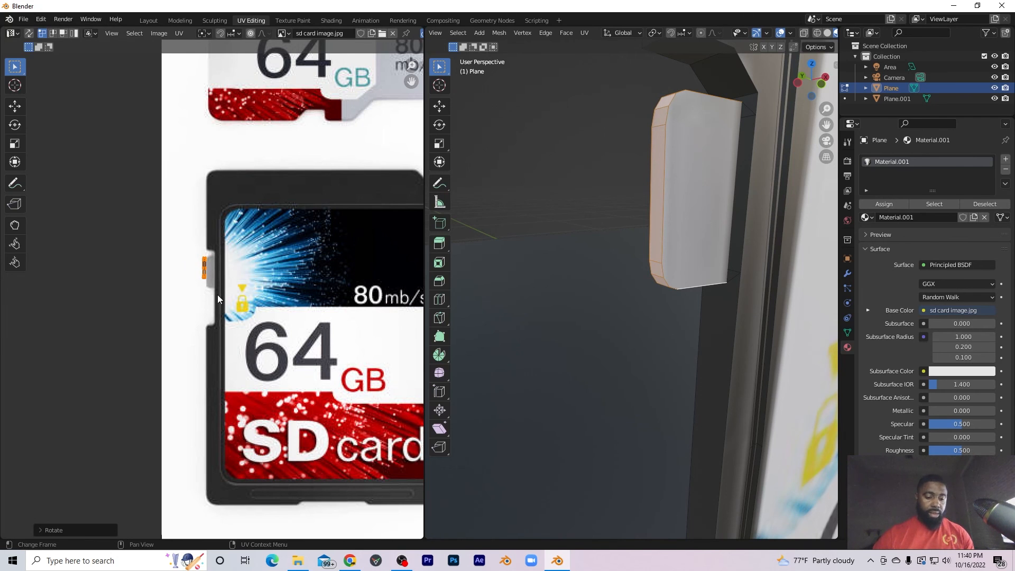
{"action": "key", "text": "g"}
{"action": "left_click", "coordinate": [224, 299]}
{"action": "key", "text": "Tab"}
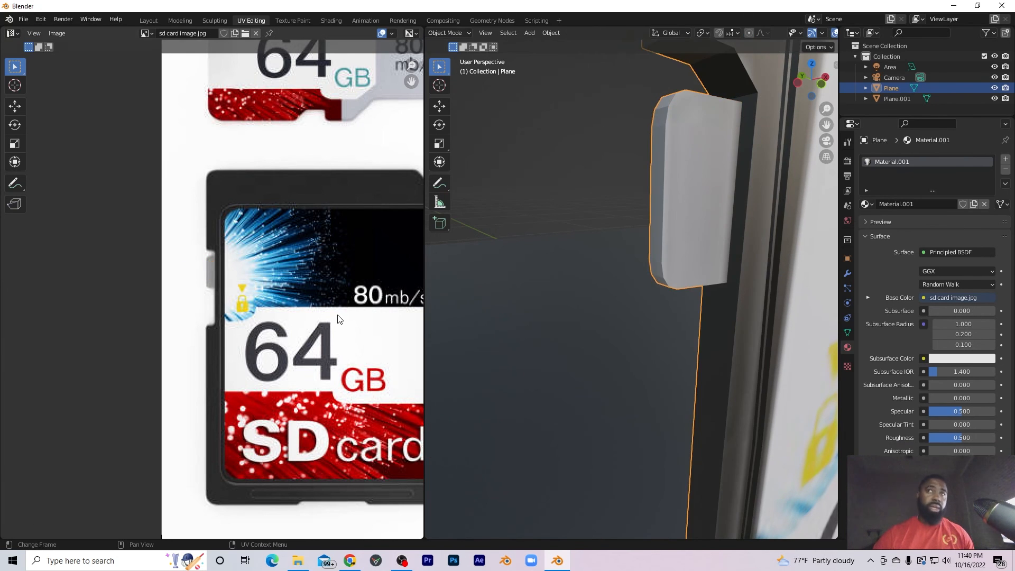
Select the card's front border face in Edit Mode and scale its UVs to about 0.99 to fit the image's card outline.
{"action": "middle_click_drag", "start_coordinate": [599, 271], "coordinate": [814, 379]}
{"action": "scroll", "coordinate": [634, 284], "scroll_direction": "down", "scroll_amount": 3}
{"action": "left_click", "coordinate": [779, 373]}
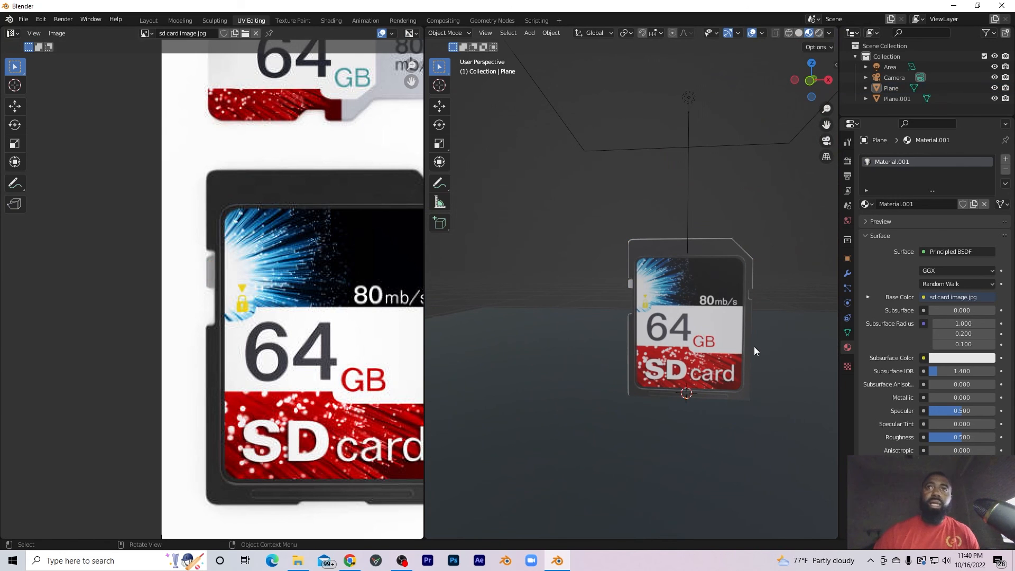
{"action": "middle_click_drag", "start_coordinate": [748, 345], "coordinate": [721, 345]}
{"action": "scroll", "coordinate": [723, 317], "scroll_direction": "up", "scroll_amount": 3}
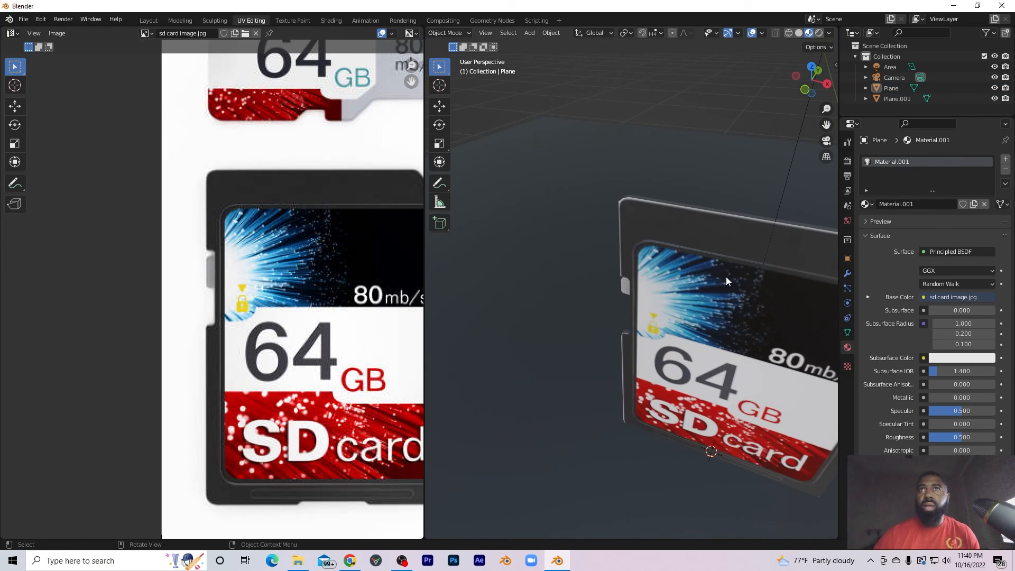
{"action": "left_click", "coordinate": [690, 228]}
{"action": "key", "text": "Tab"}
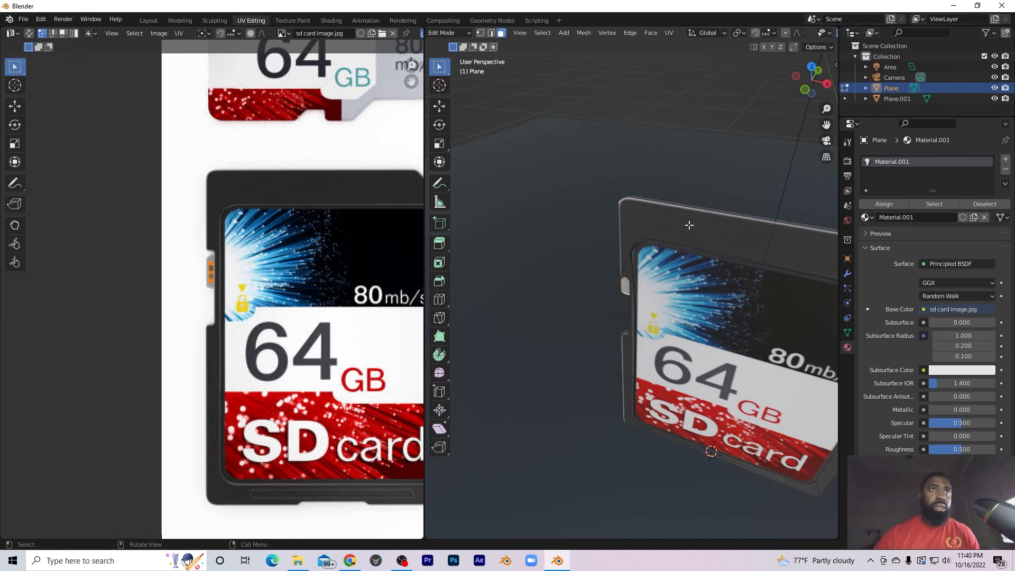
{"action": "left_click", "coordinate": [695, 230]}
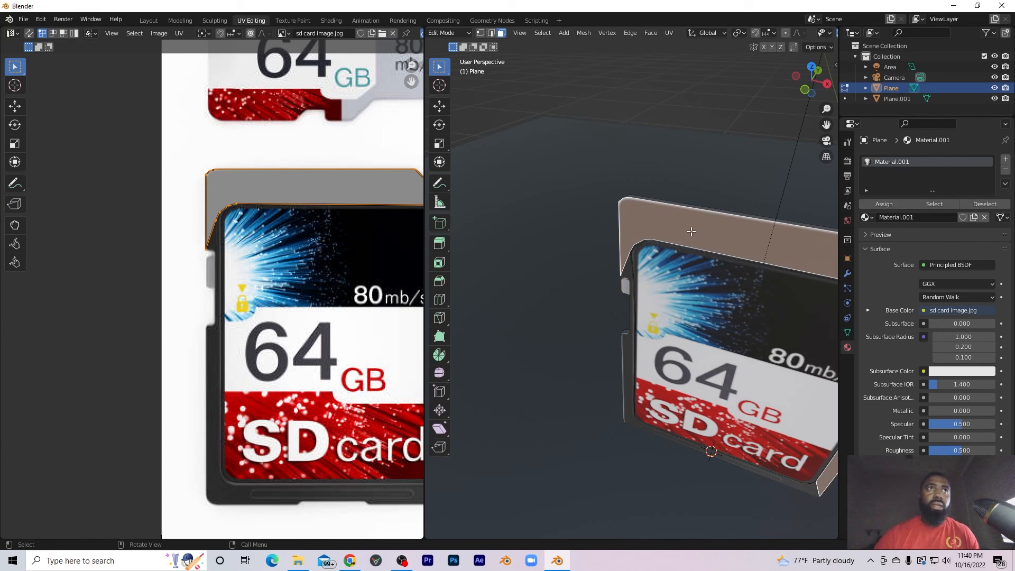
{"action": "scroll", "coordinate": [353, 178], "scroll_direction": "down", "scroll_amount": 3}
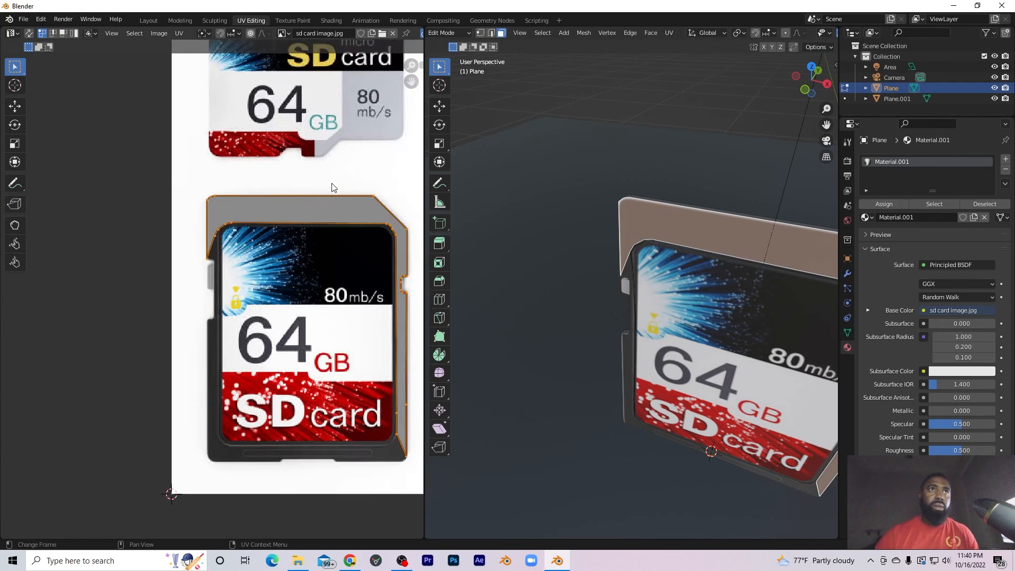
{"action": "scroll", "coordinate": [340, 225], "scroll_direction": "up", "scroll_amount": 4}
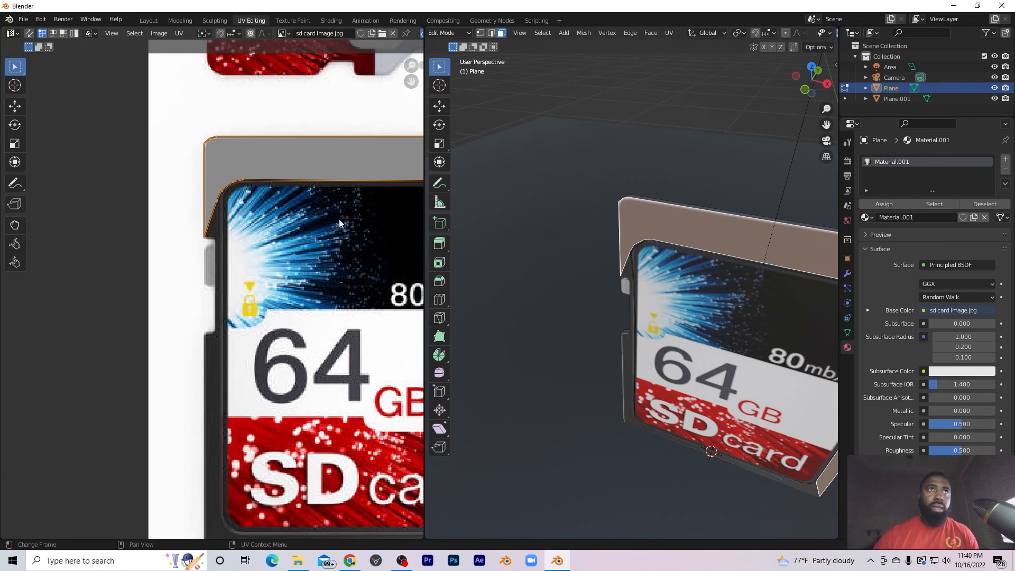
{"action": "scroll", "coordinate": [341, 217], "scroll_direction": "down", "scroll_amount": 4}
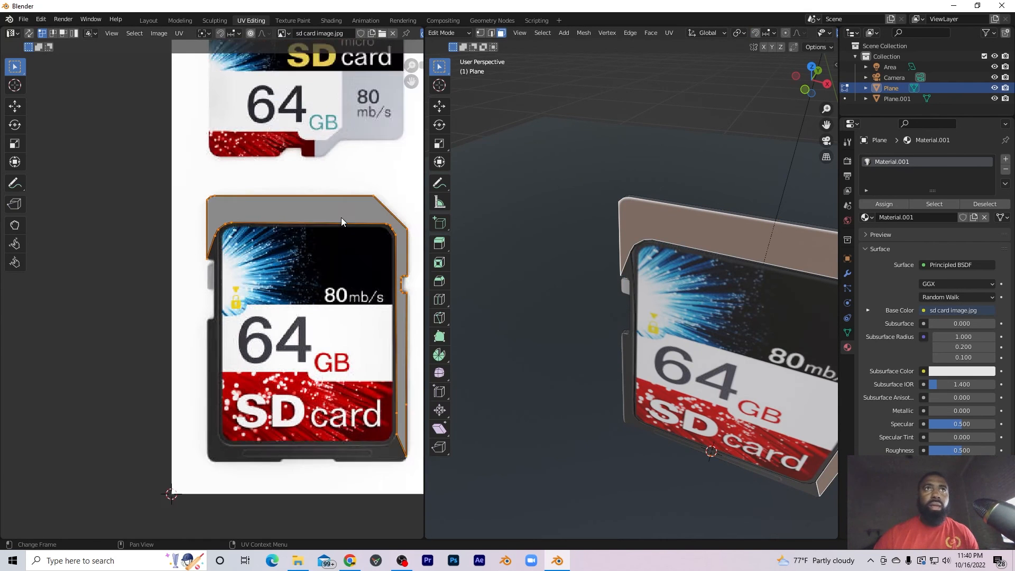
{"action": "key", "text": "s"}
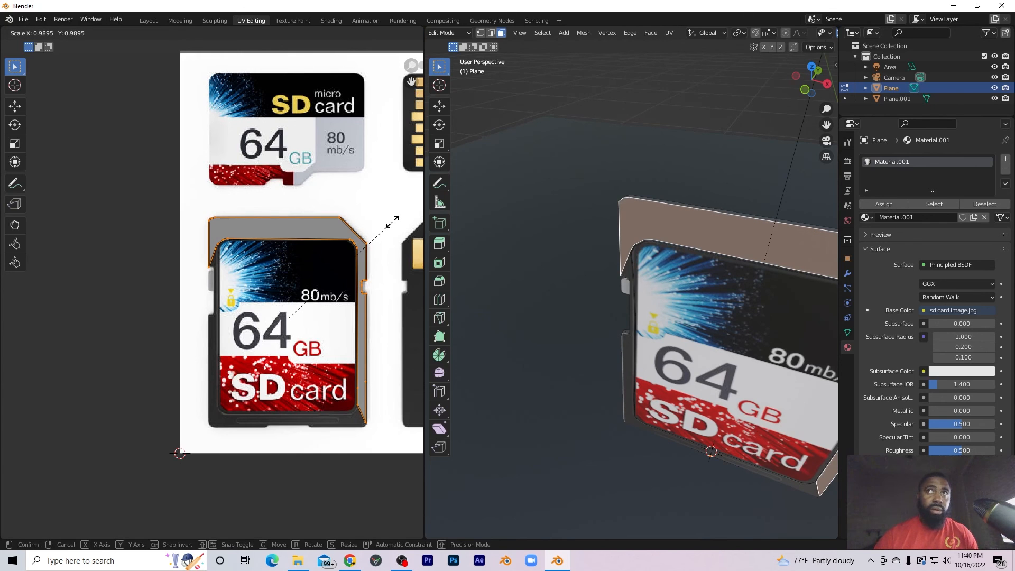
{"action": "left_click", "coordinate": [392, 222]}
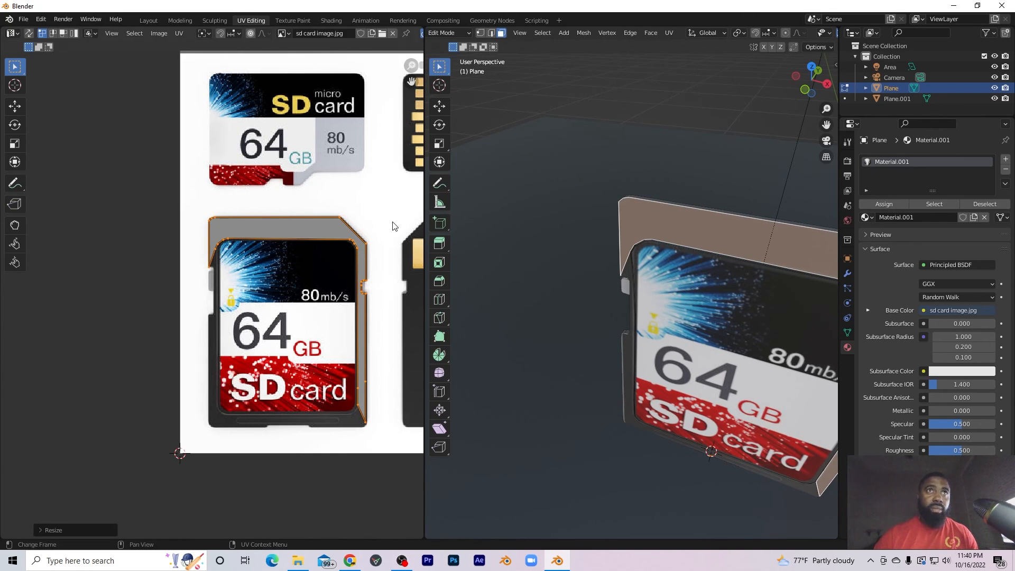
Return to Object Mode, switch the viewport to rendered shading, and deselect the card.
{"action": "middle_click_drag", "start_coordinate": [656, 232], "coordinate": [720, 261]}
{"action": "scroll", "coordinate": [720, 261], "scroll_direction": "down", "scroll_amount": 3}
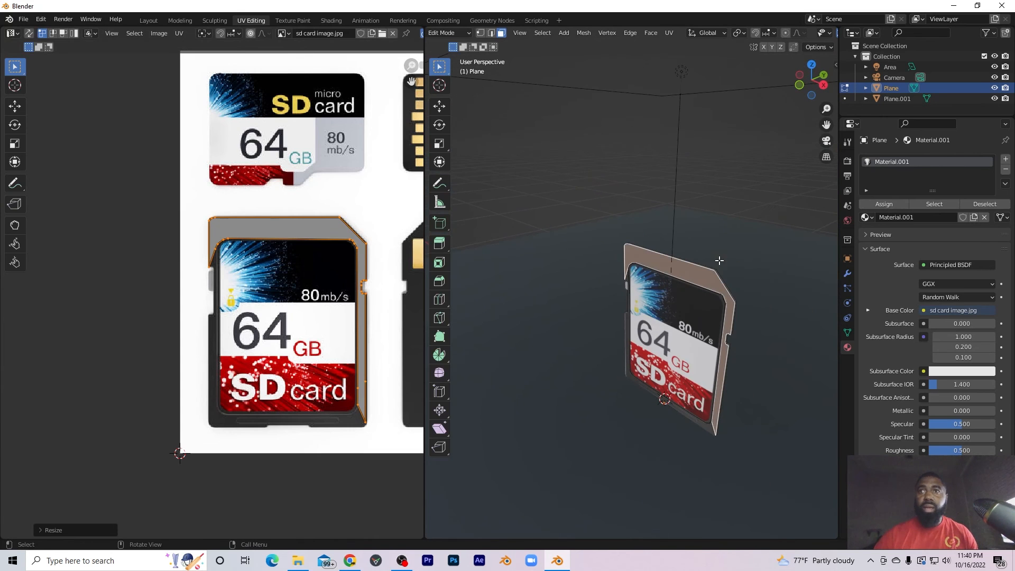
{"action": "key", "text": "Tab"}
{"action": "mouse_move", "coordinate": [721, 297]}
{"action": "middle_mouse_down"}
{"action": "mouse_move", "coordinate": [639, 294]}
{"action": "mouse_move", "coordinate": [727, 287]}
{"action": "middle_mouse_up"}
{"action": "scroll", "coordinate": [713, 287], "scroll_direction": "down", "scroll_amount": 3}
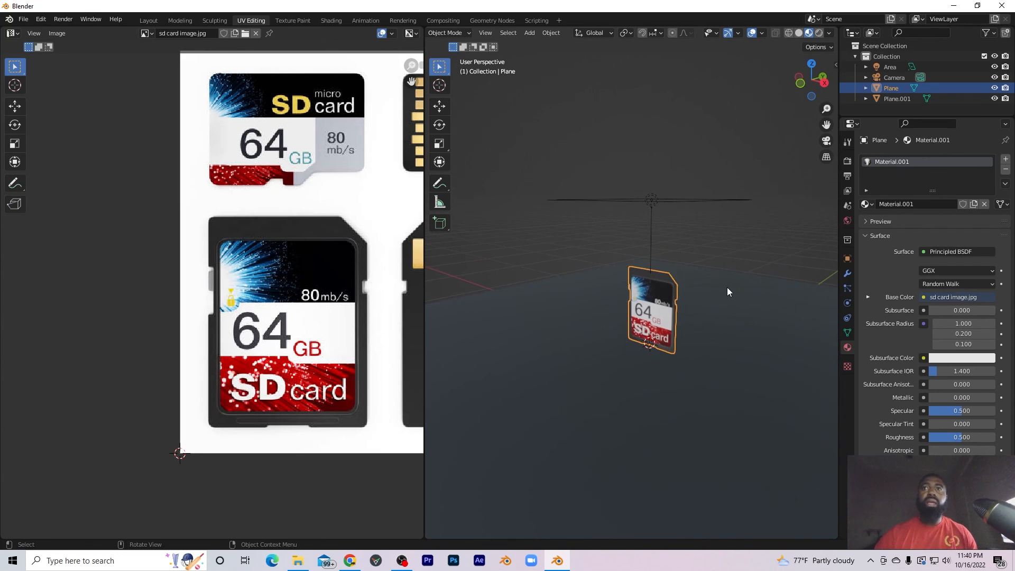
{"action": "key", "text": "z"}
{"action": "left_click", "coordinate": [724, 230]}
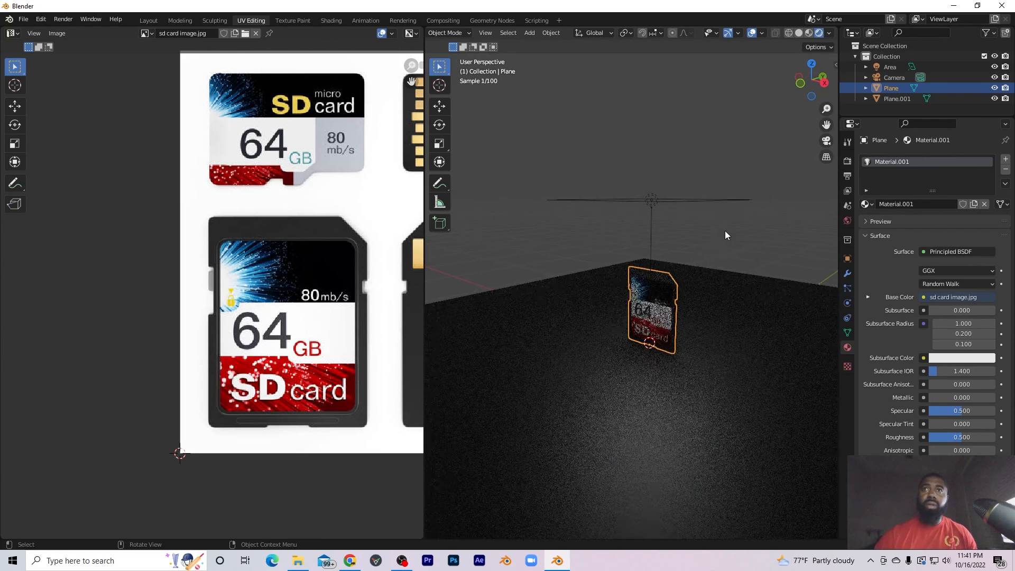
{"action": "key", "text": "alt+a"}
Examine the rendered SD card's textures and lighting from the back and the front.
{"action": "scroll", "coordinate": [660, 322], "scroll_direction": "up", "scroll_amount": 5}
{"action": "middle_click_drag", "start_coordinate": [660, 322], "coordinate": [609, 309]}
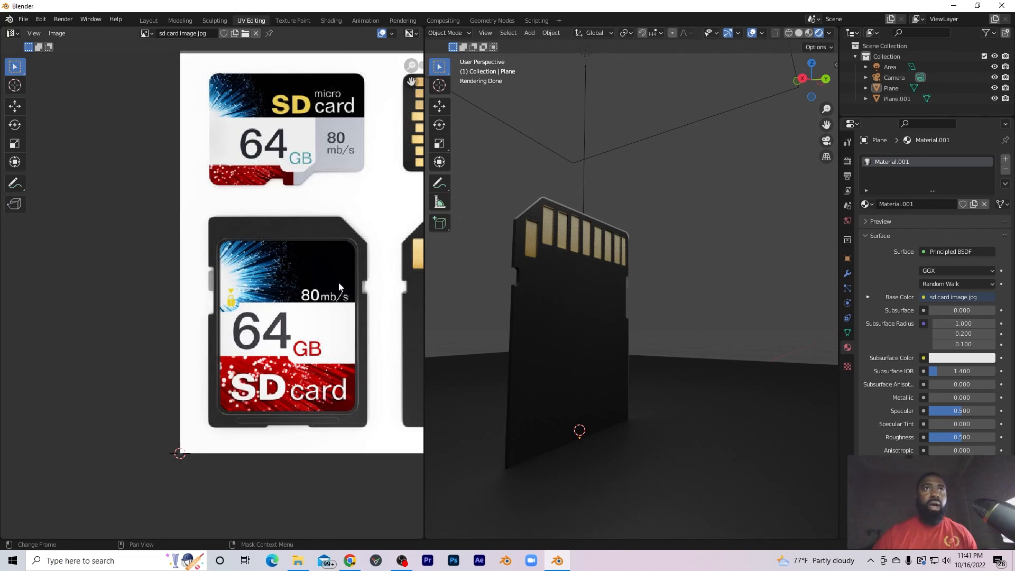
{"action": "scroll", "coordinate": [329, 282], "scroll_direction": "down", "scroll_amount": 3}
{"action": "scroll", "coordinate": [347, 288], "scroll_direction": "up", "scroll_amount": 3}
{"action": "middle_click_drag", "start_coordinate": [596, 334], "coordinate": [754, 353]}
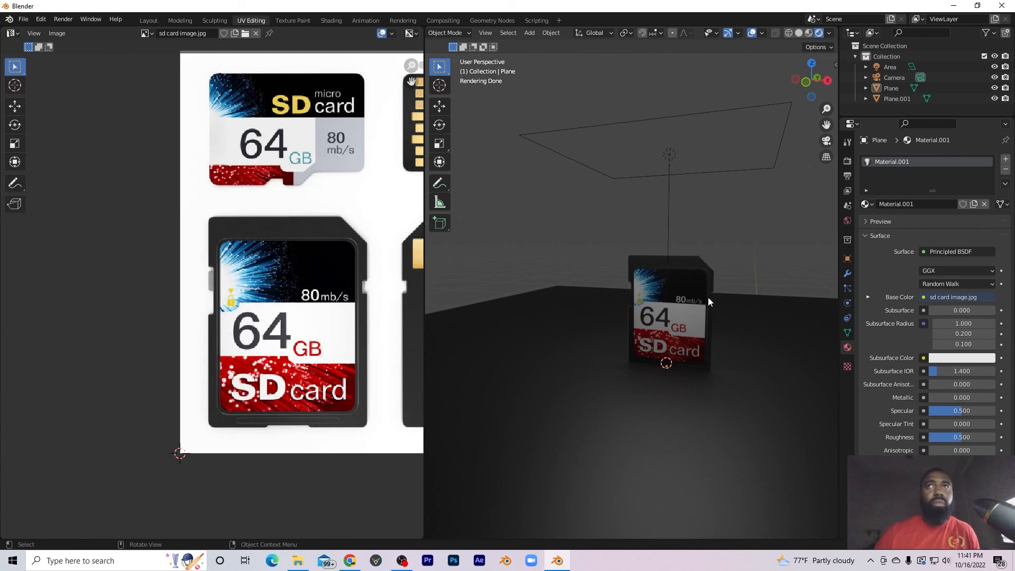
{"action": "scroll", "coordinate": [714, 277], "scroll_direction": "up", "scroll_amount": 3}
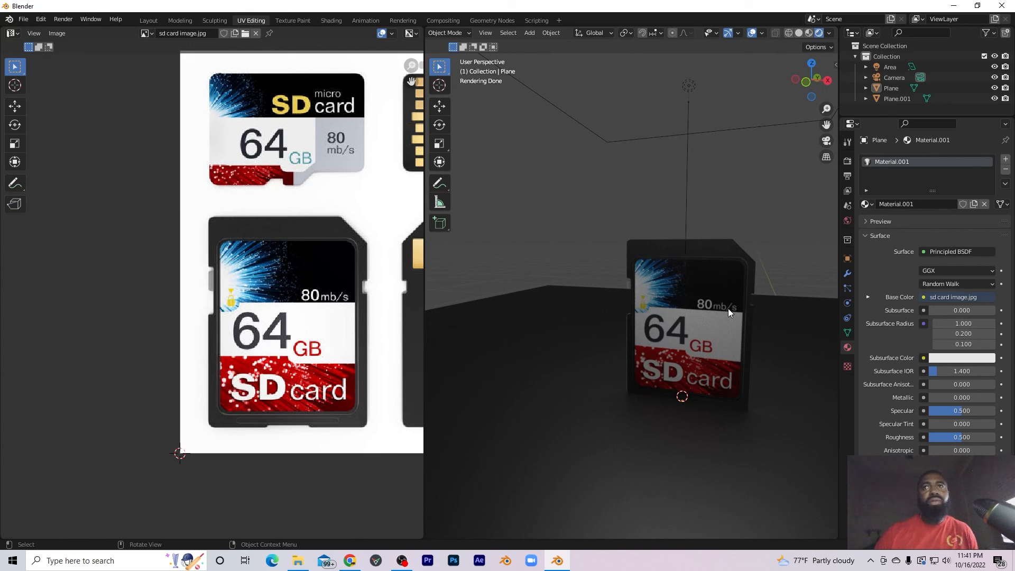
{"action": "scroll", "coordinate": [721, 305], "scroll_direction": "down", "scroll_amount": 2}
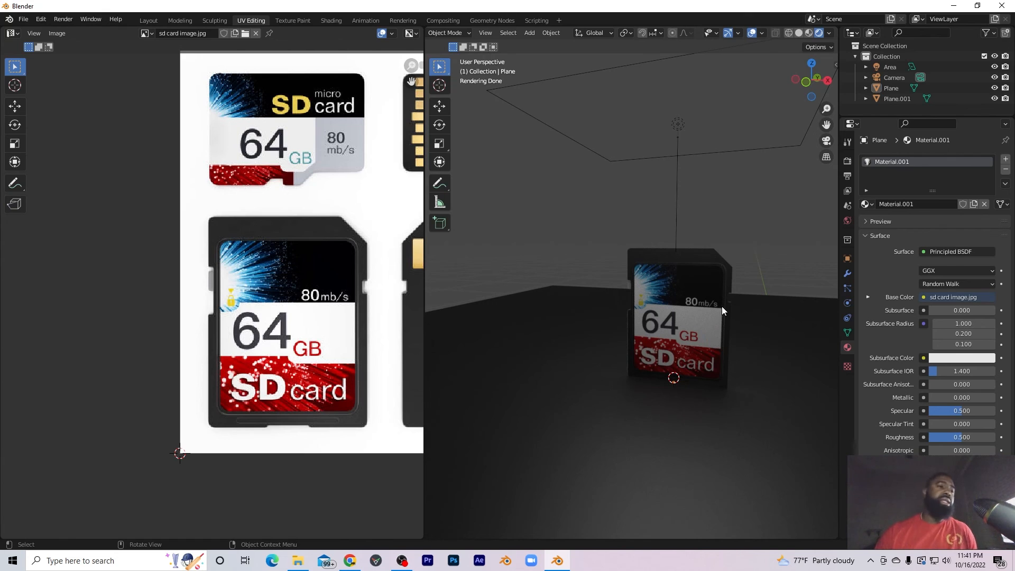